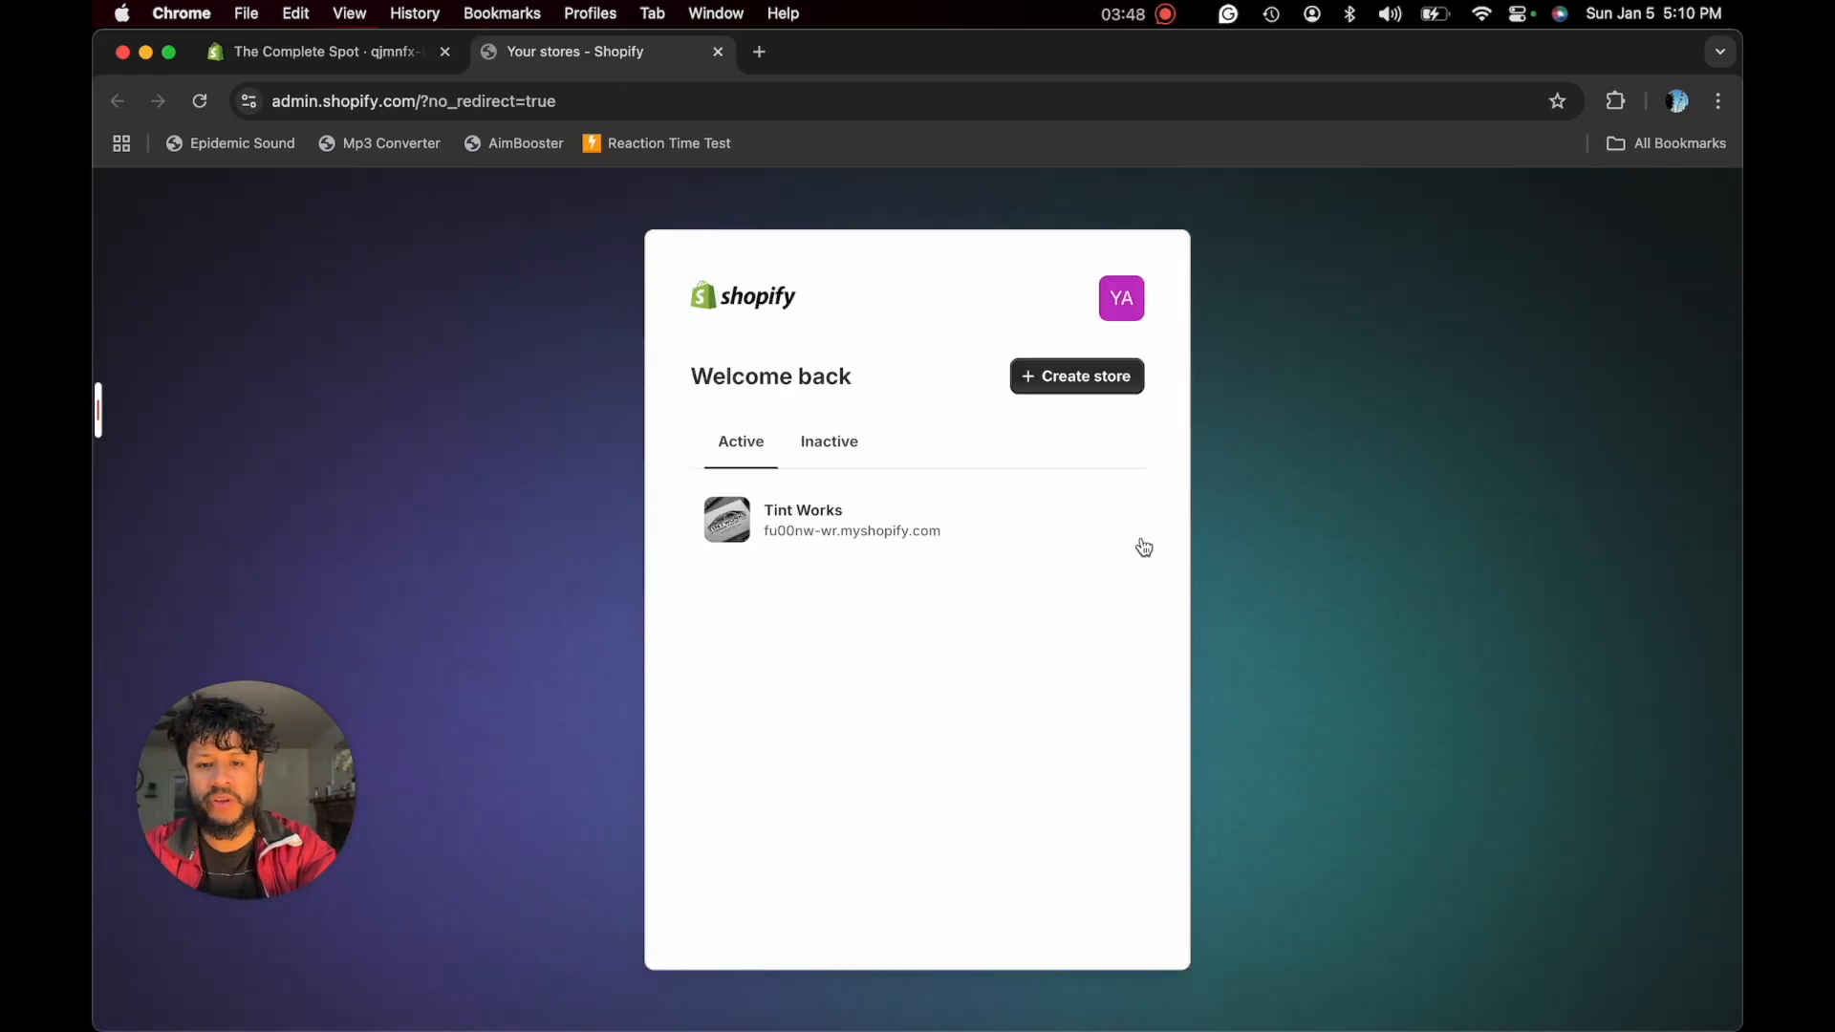
- Create a new Shopify store and skip the guided setup questions
left_click(1055, 379)
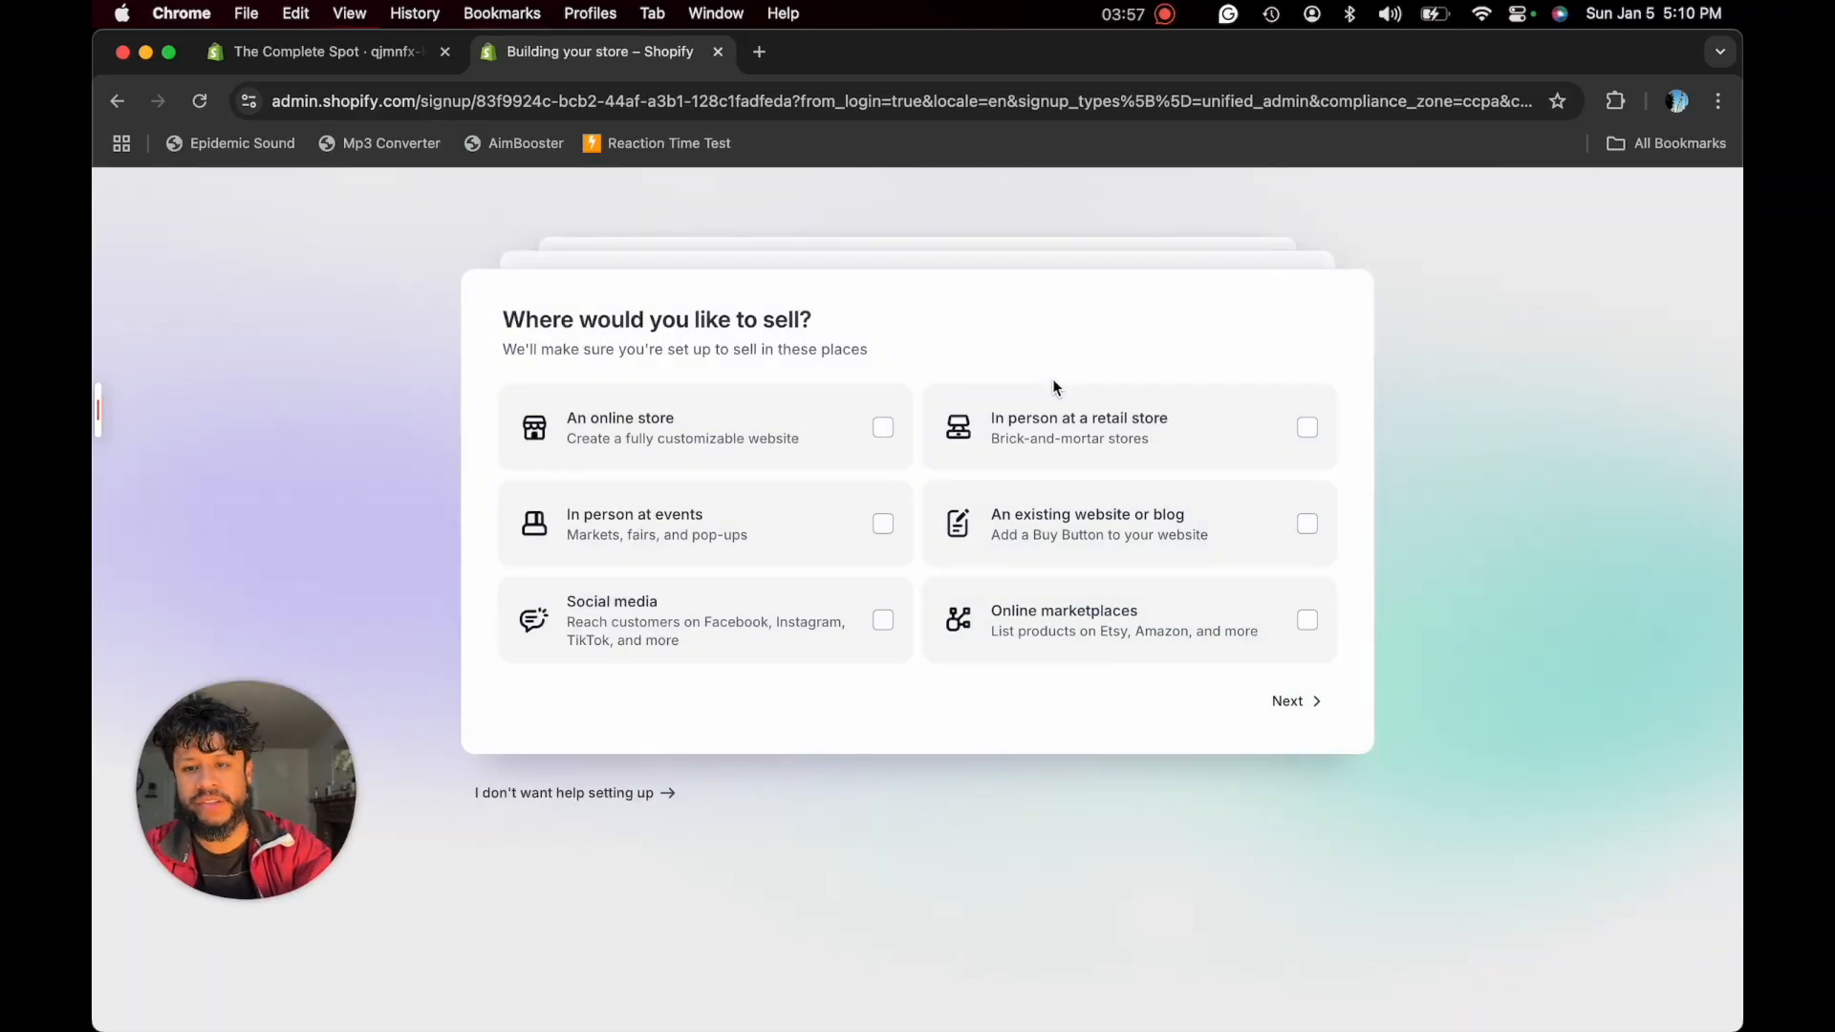
left_click(583, 799)
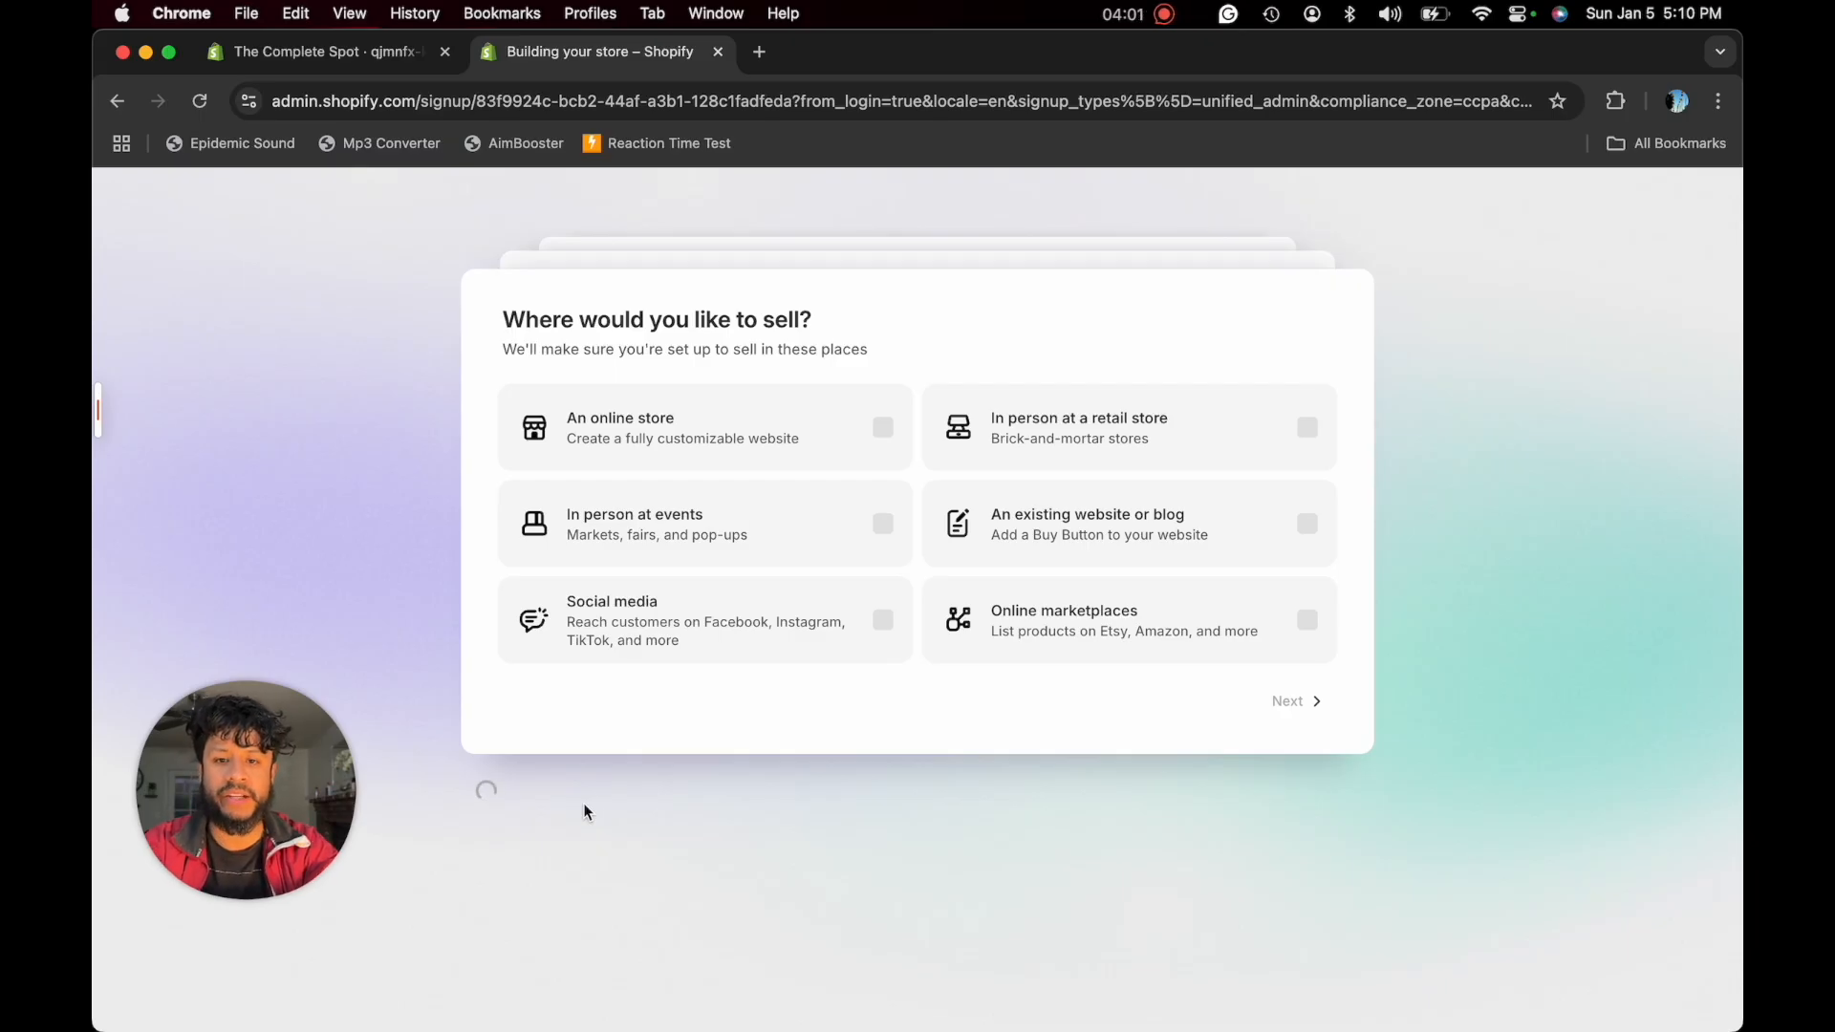
left_click(216, 789)
left_click_drag(220, 798, 1596, 374)
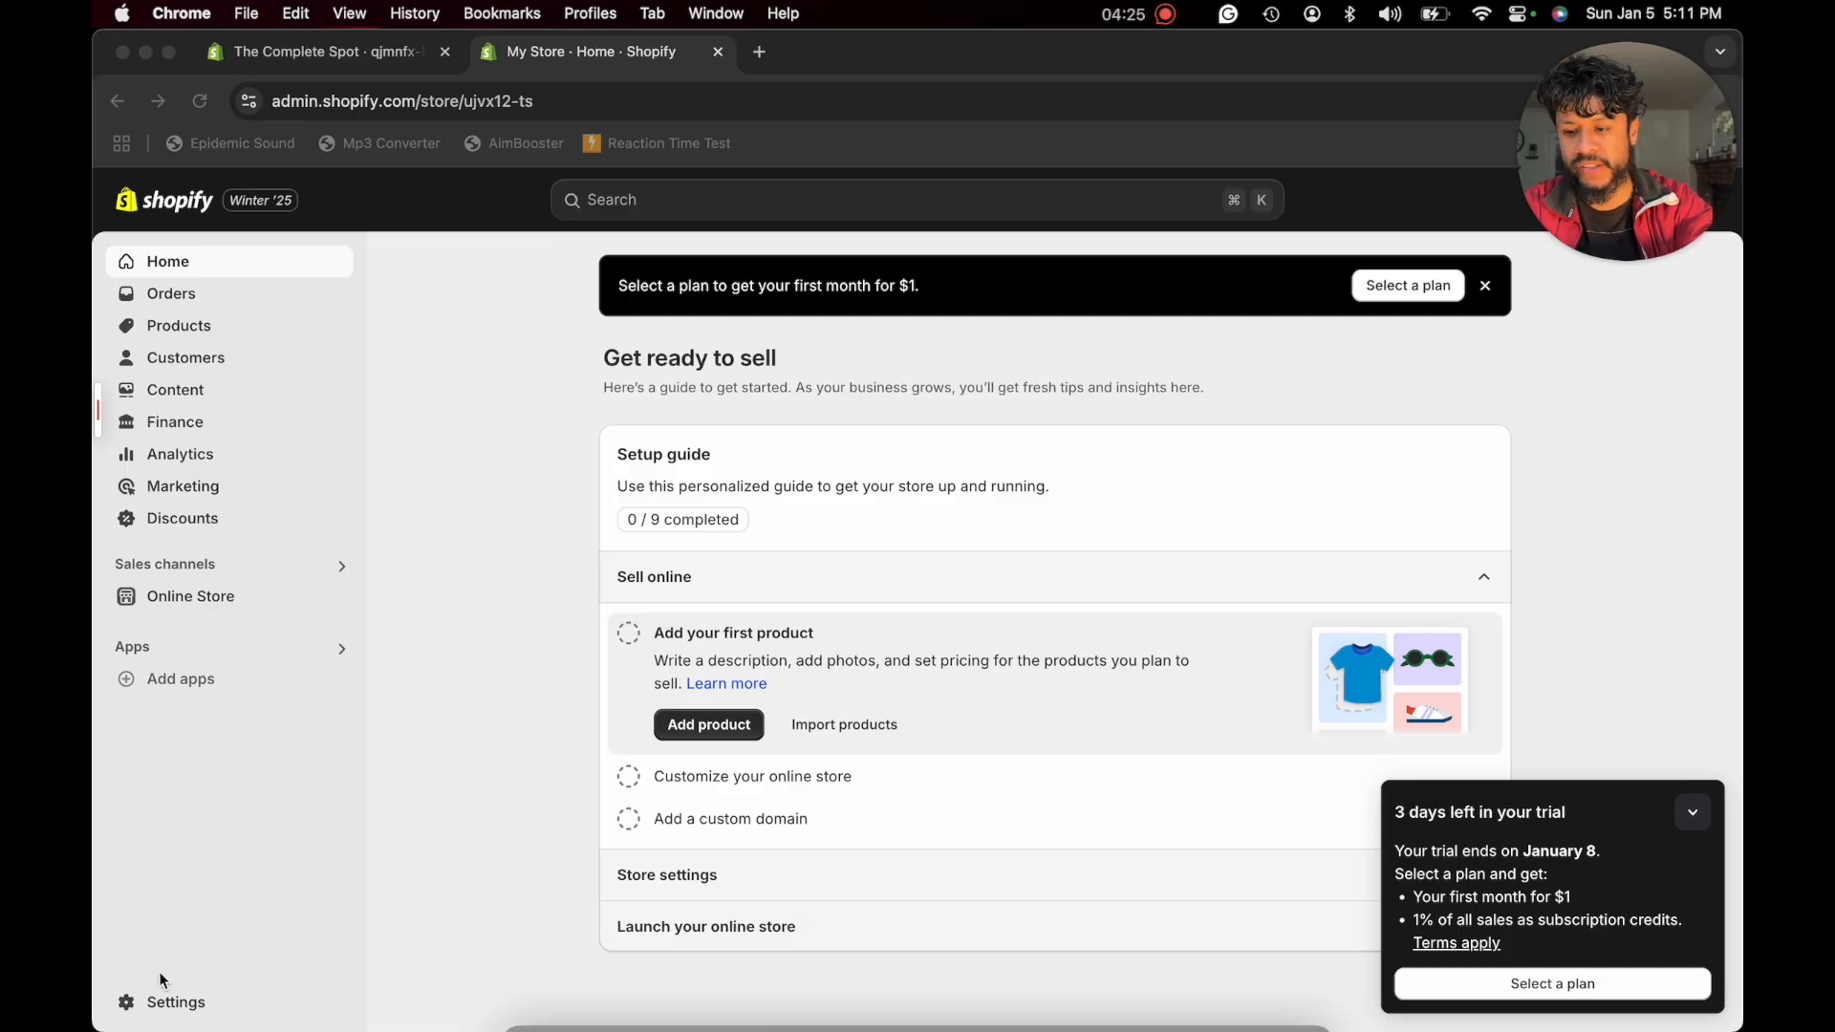
- Set the store name to "The Complete Spot" in the general store details and save it
left_click(166, 1005)
left_click(165, 1005)
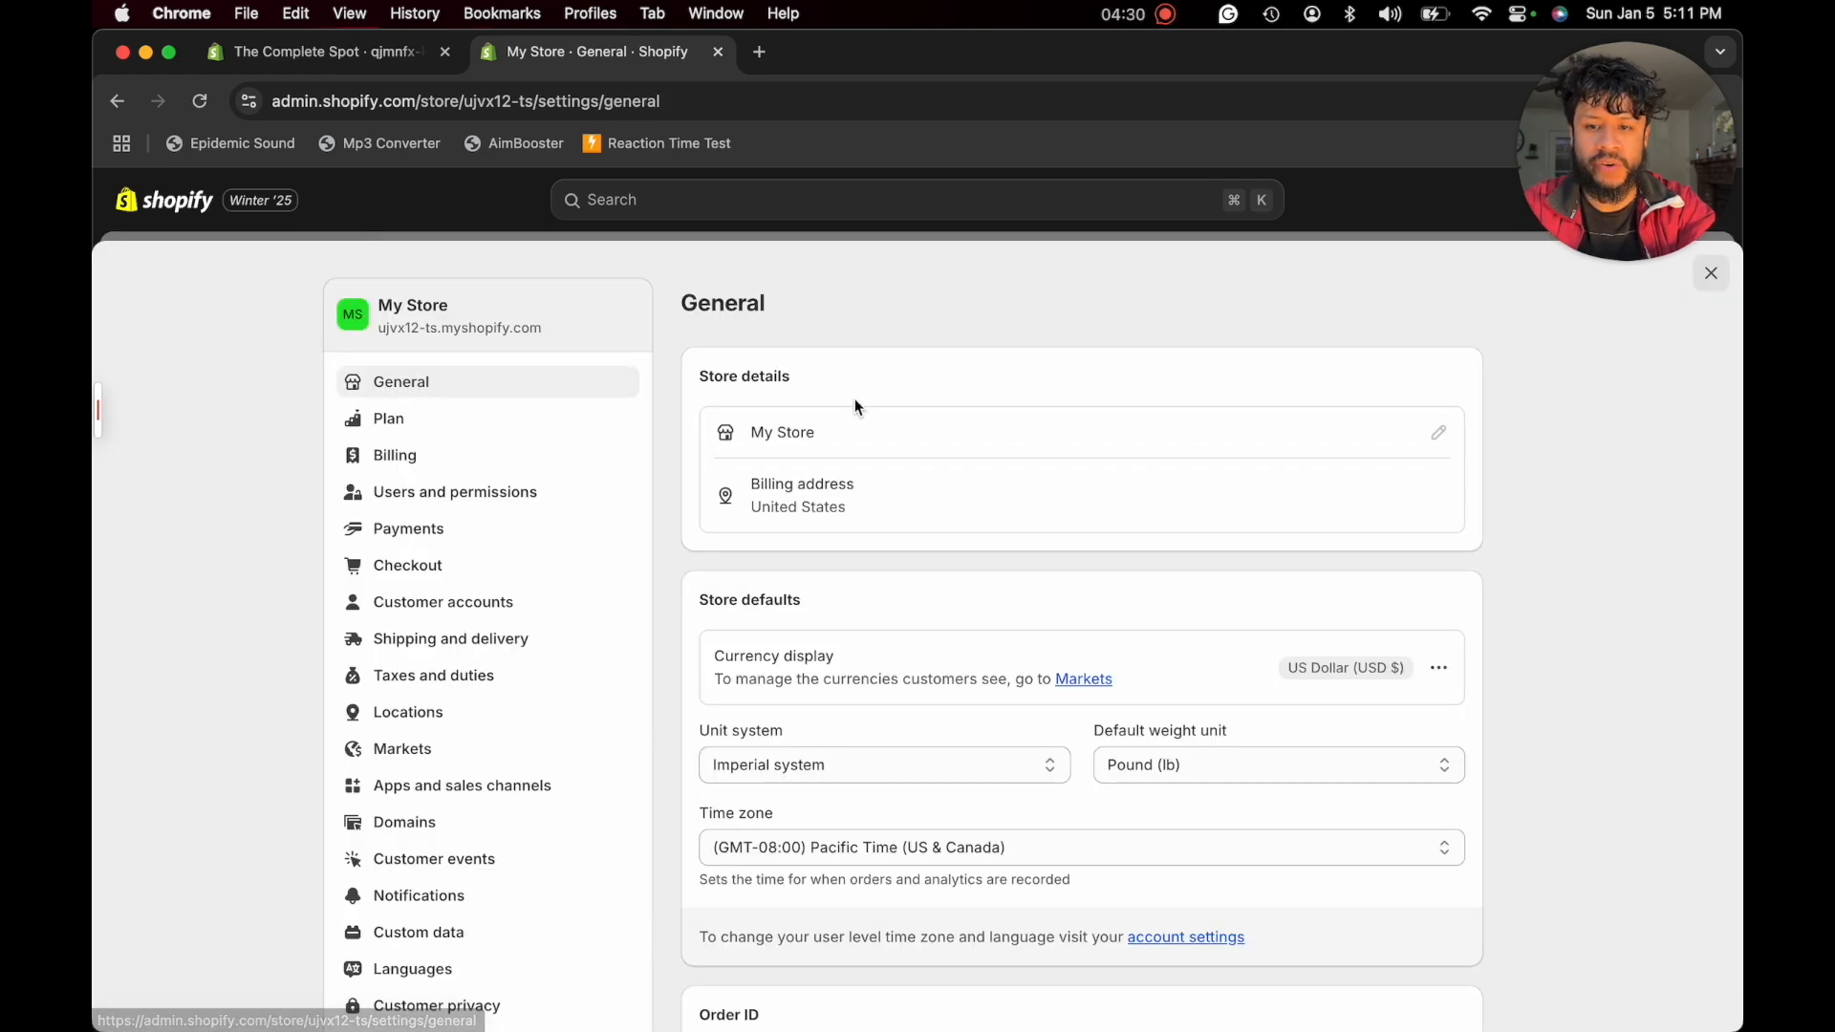
left_click(1440, 435)
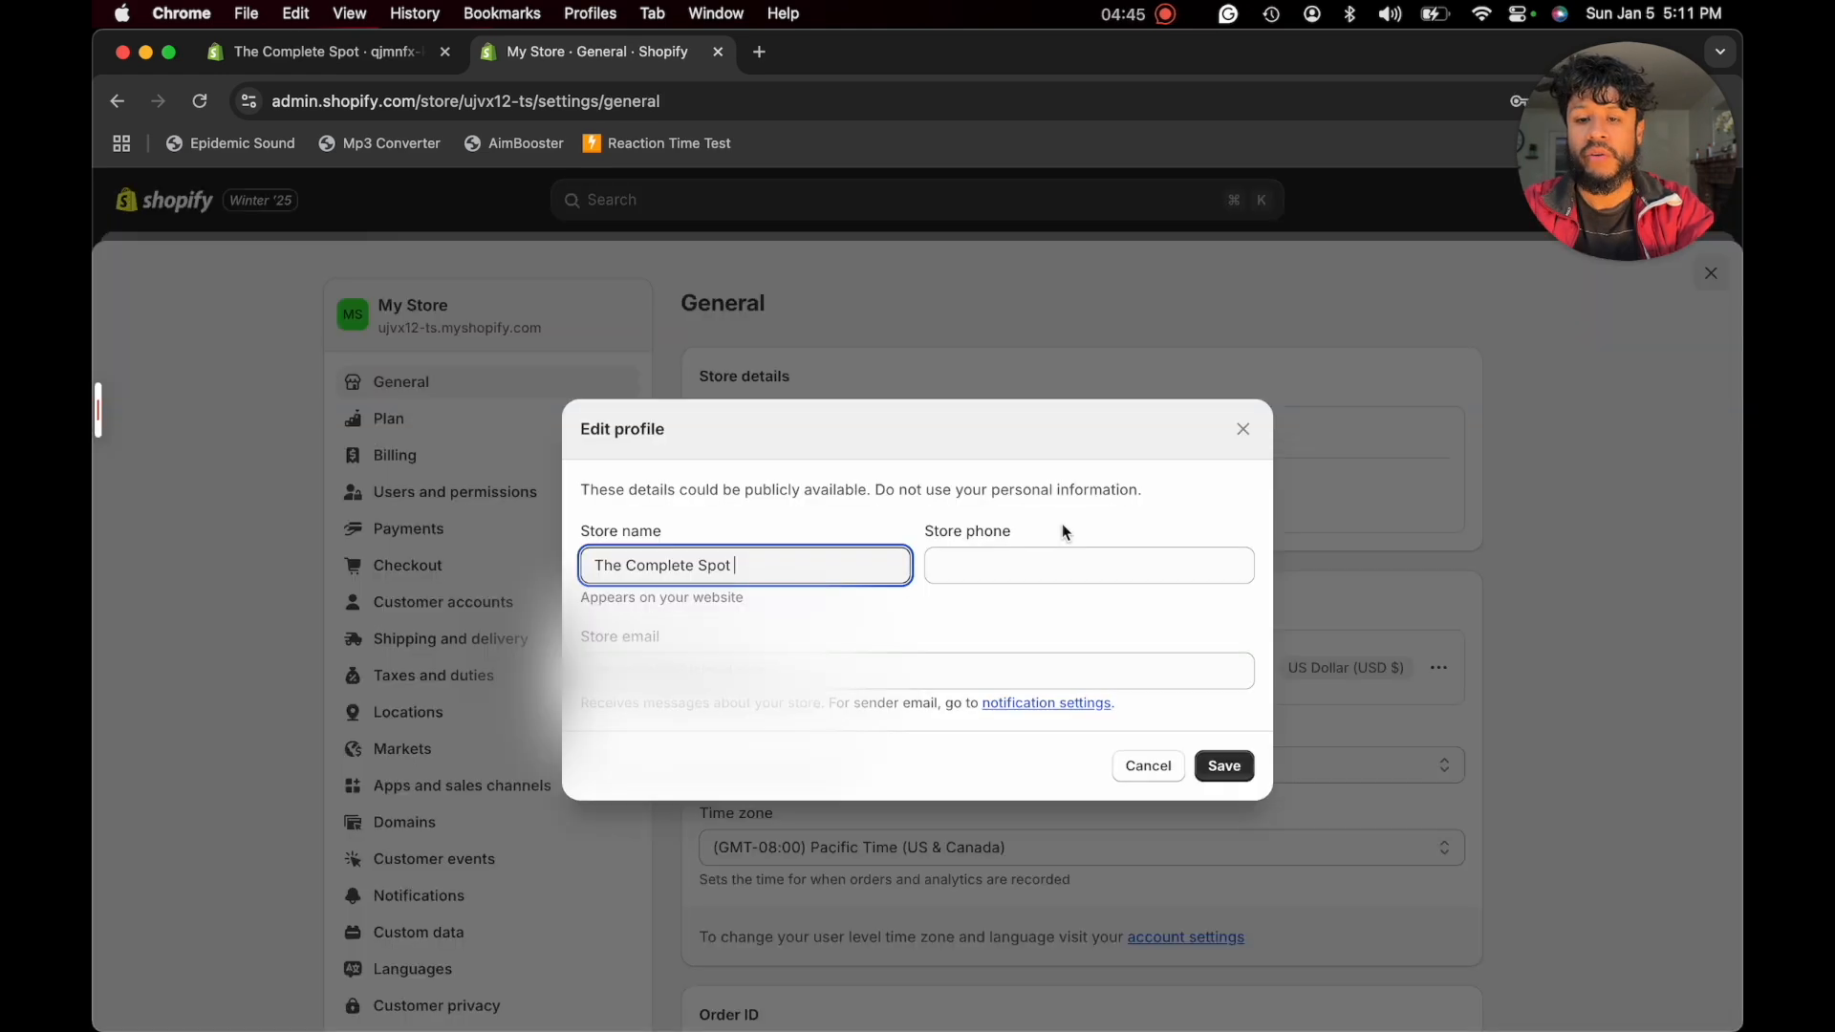
left_click(1222, 766)
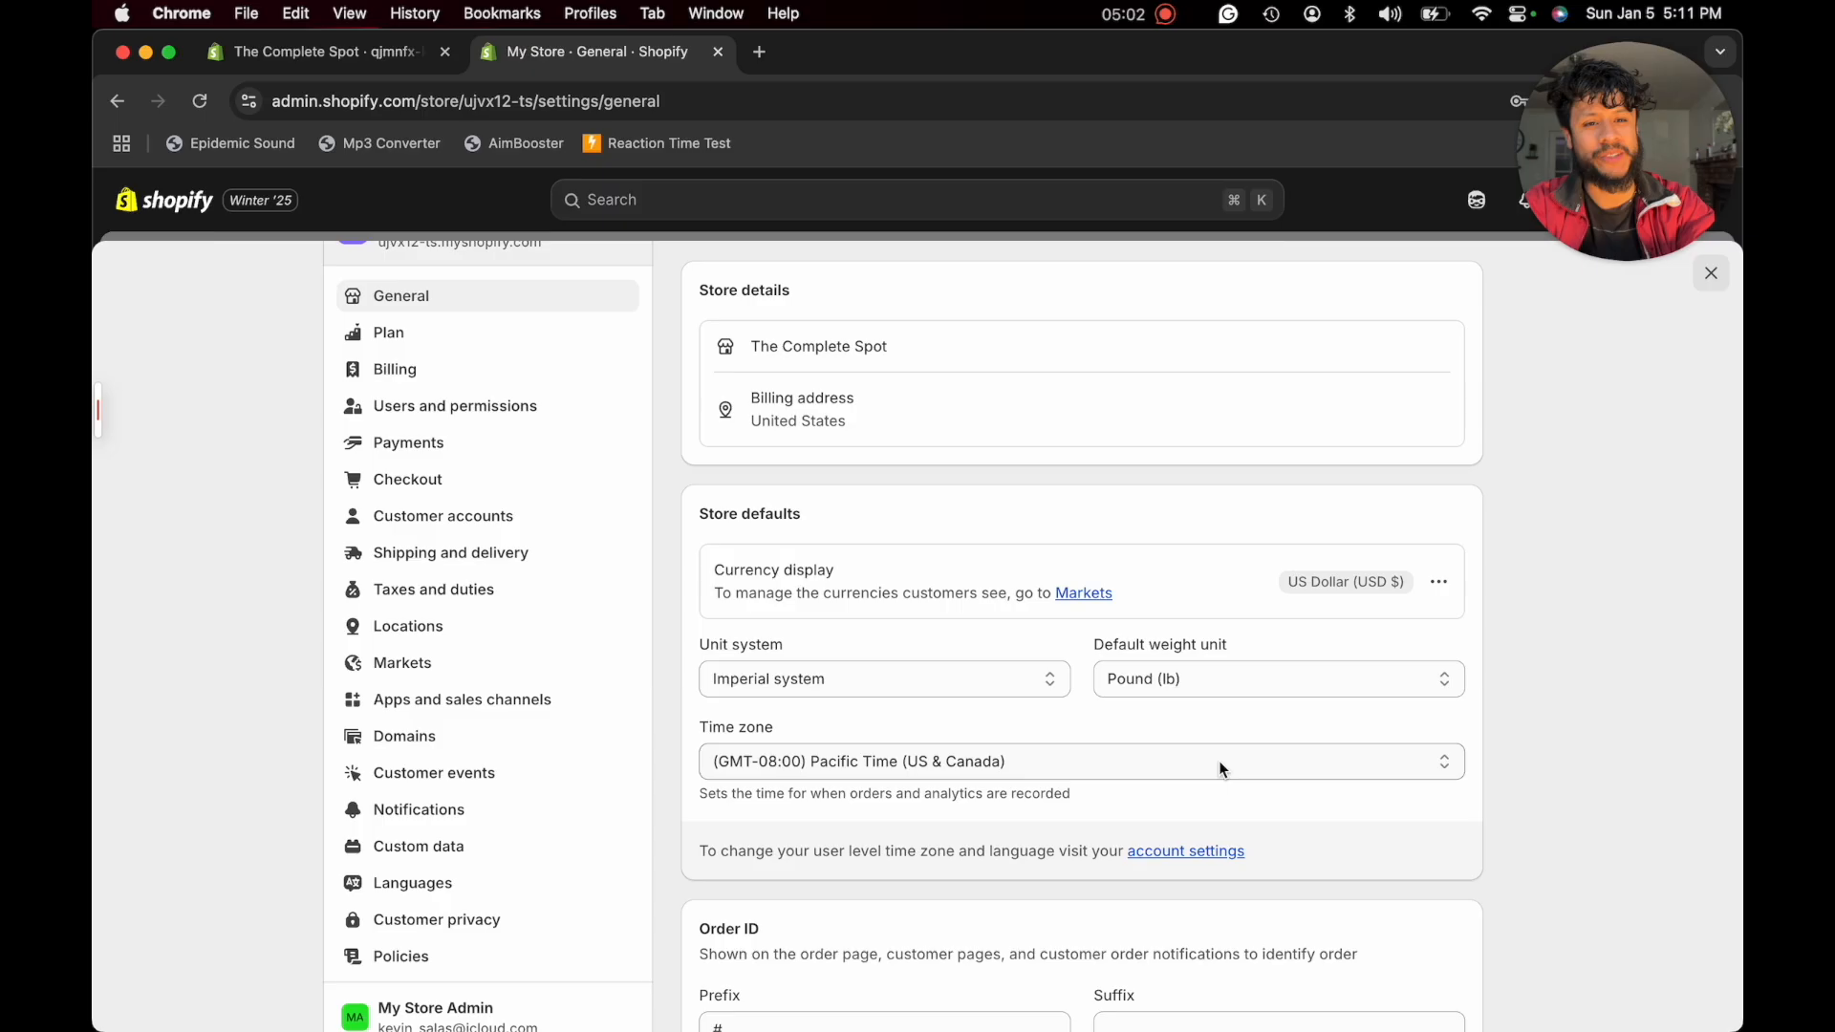
- Open the store's return and refund policy, and ask ChatGPT for a shipping and return policy with 30-day returns for The Complete Spot
left_click(385, 960)
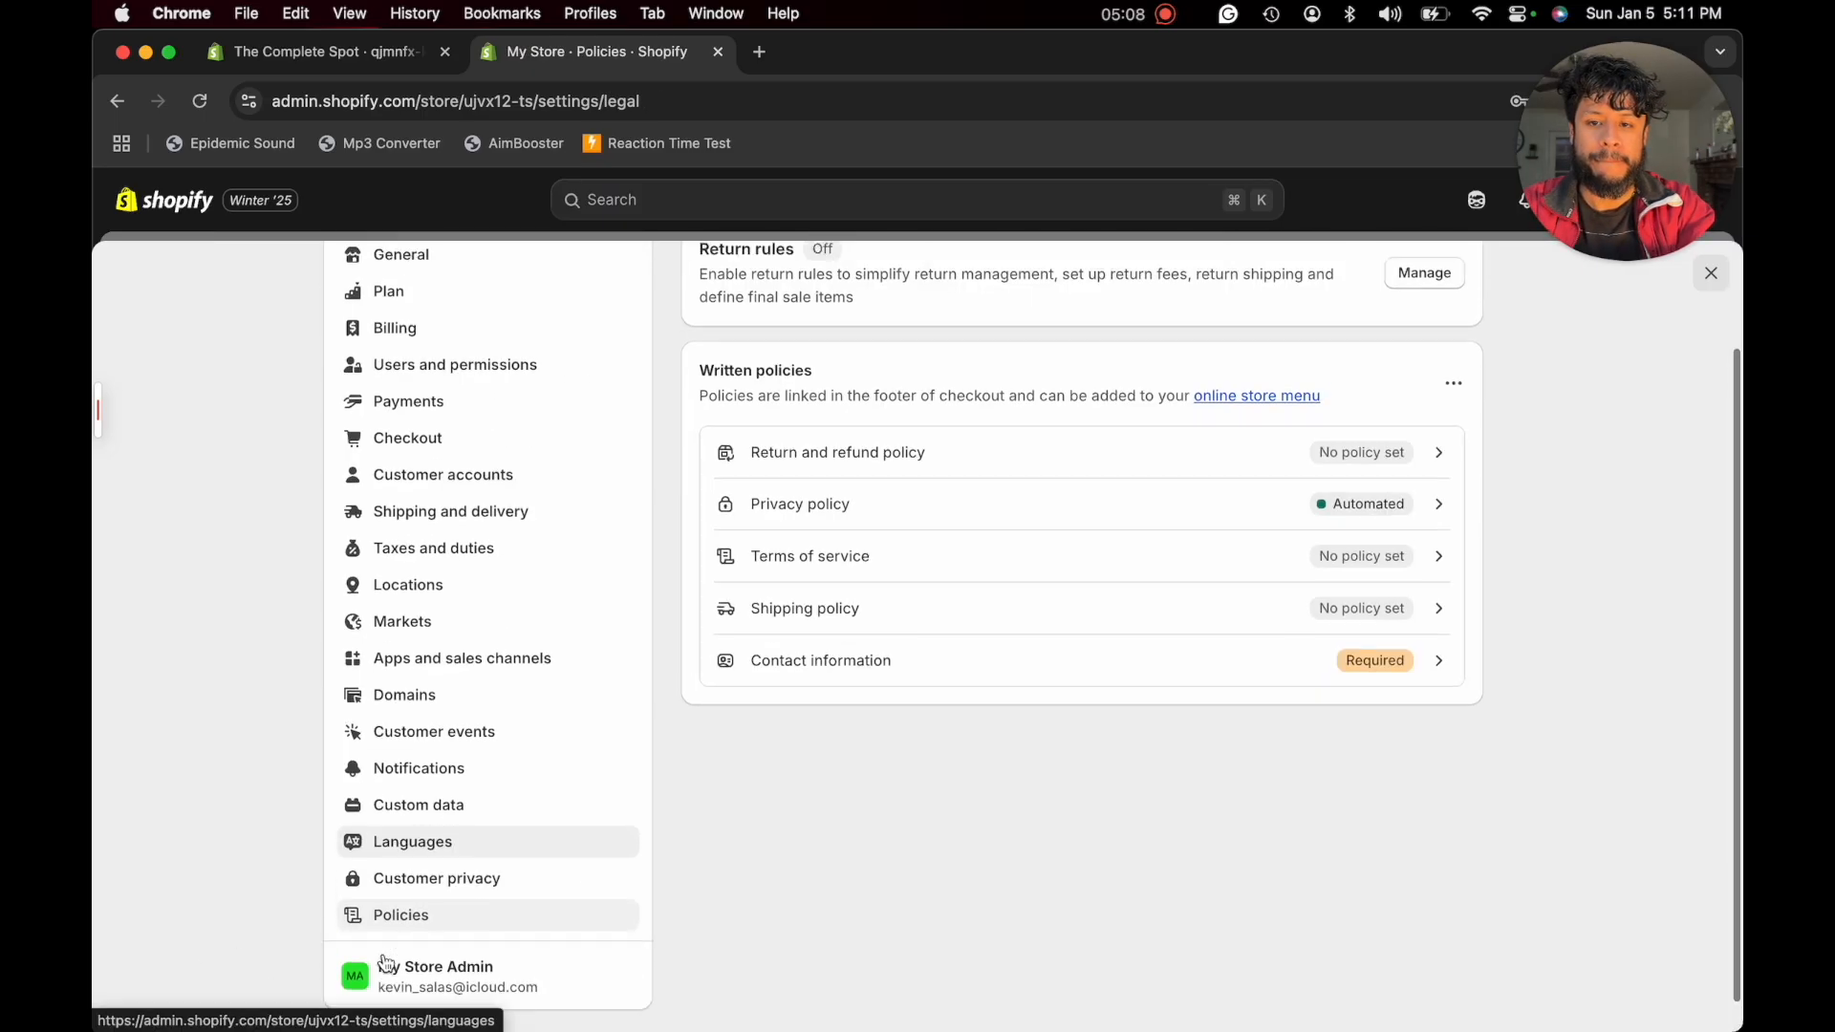
scroll(1013, 574, "up", 3)
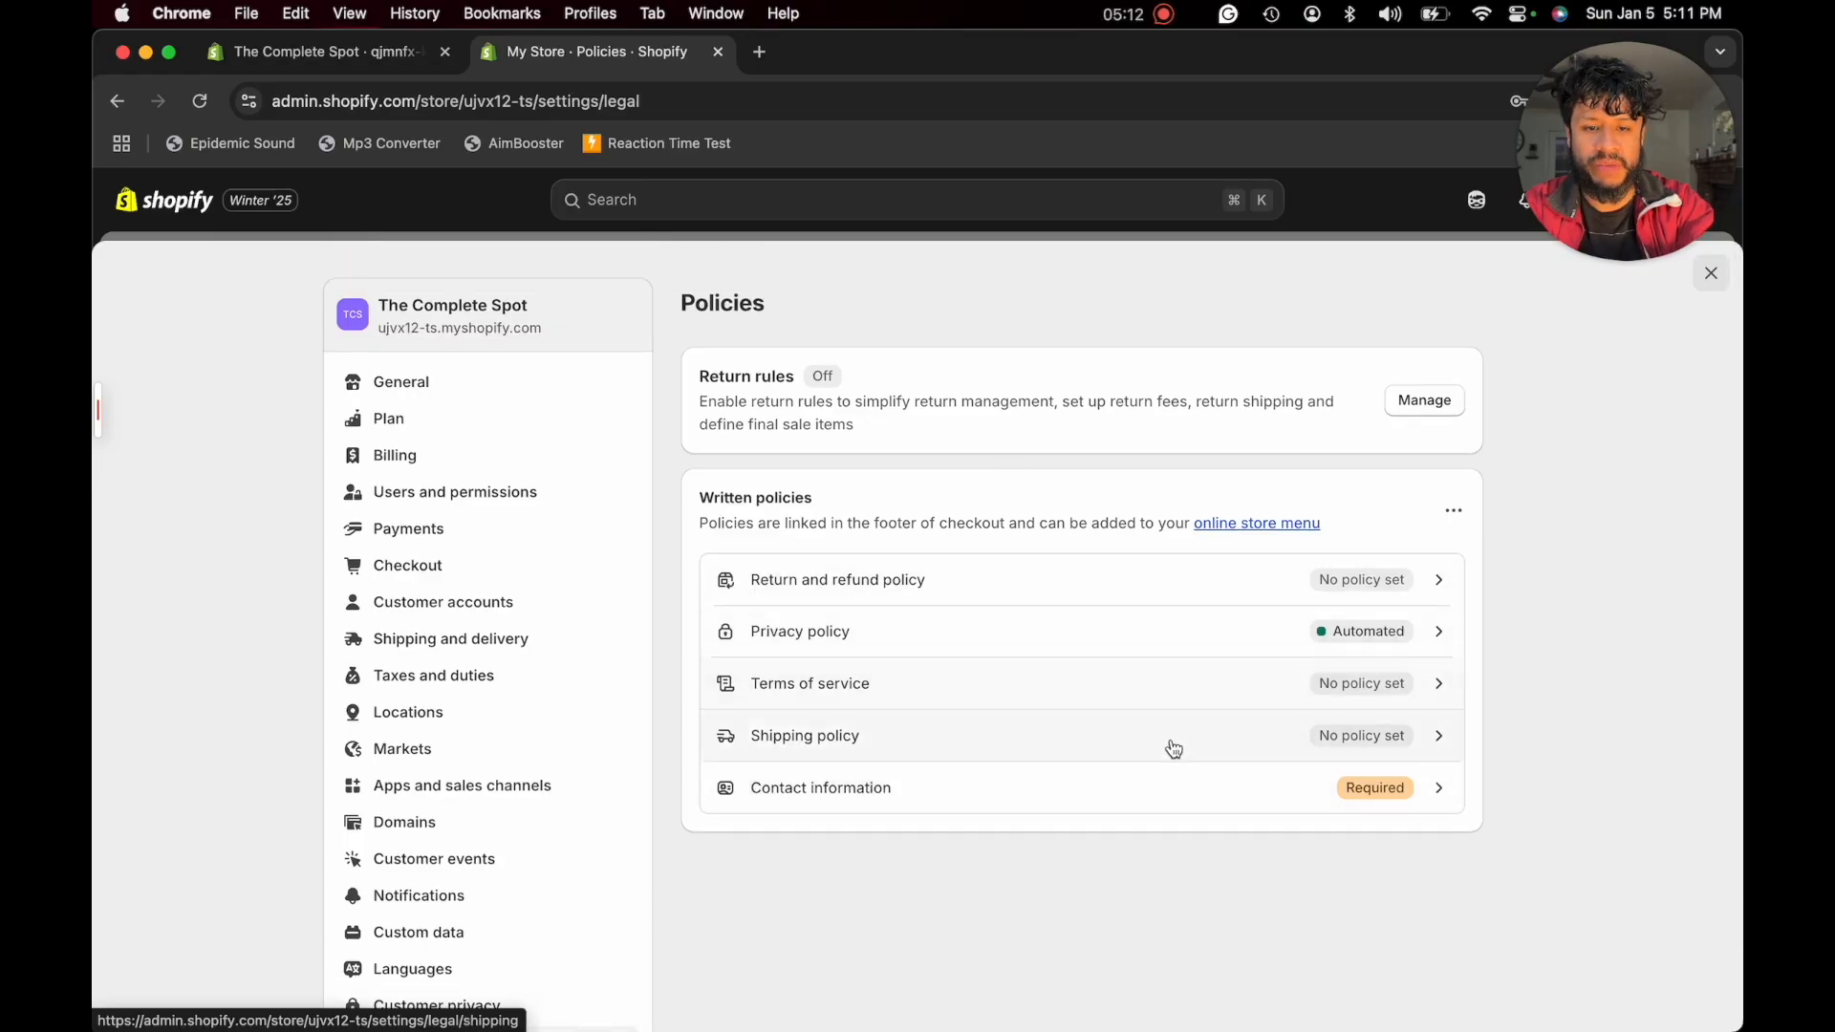
left_click(820, 602)
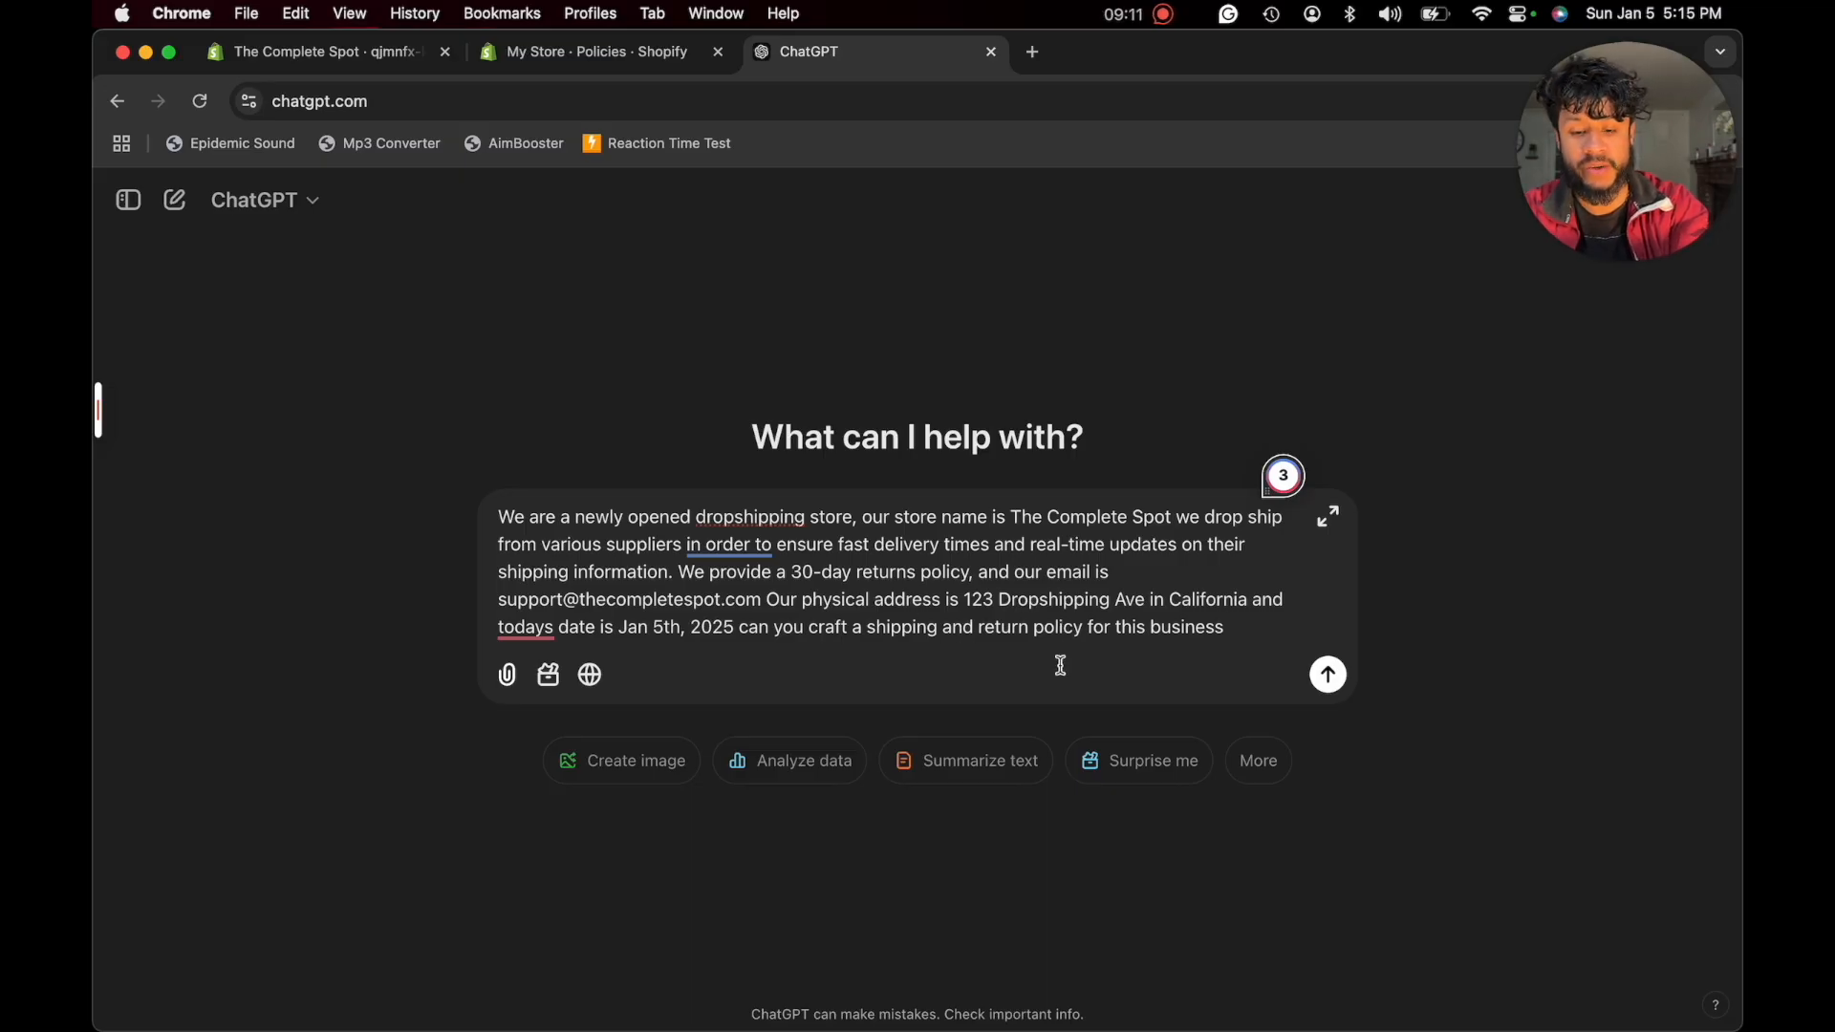
key("Return")
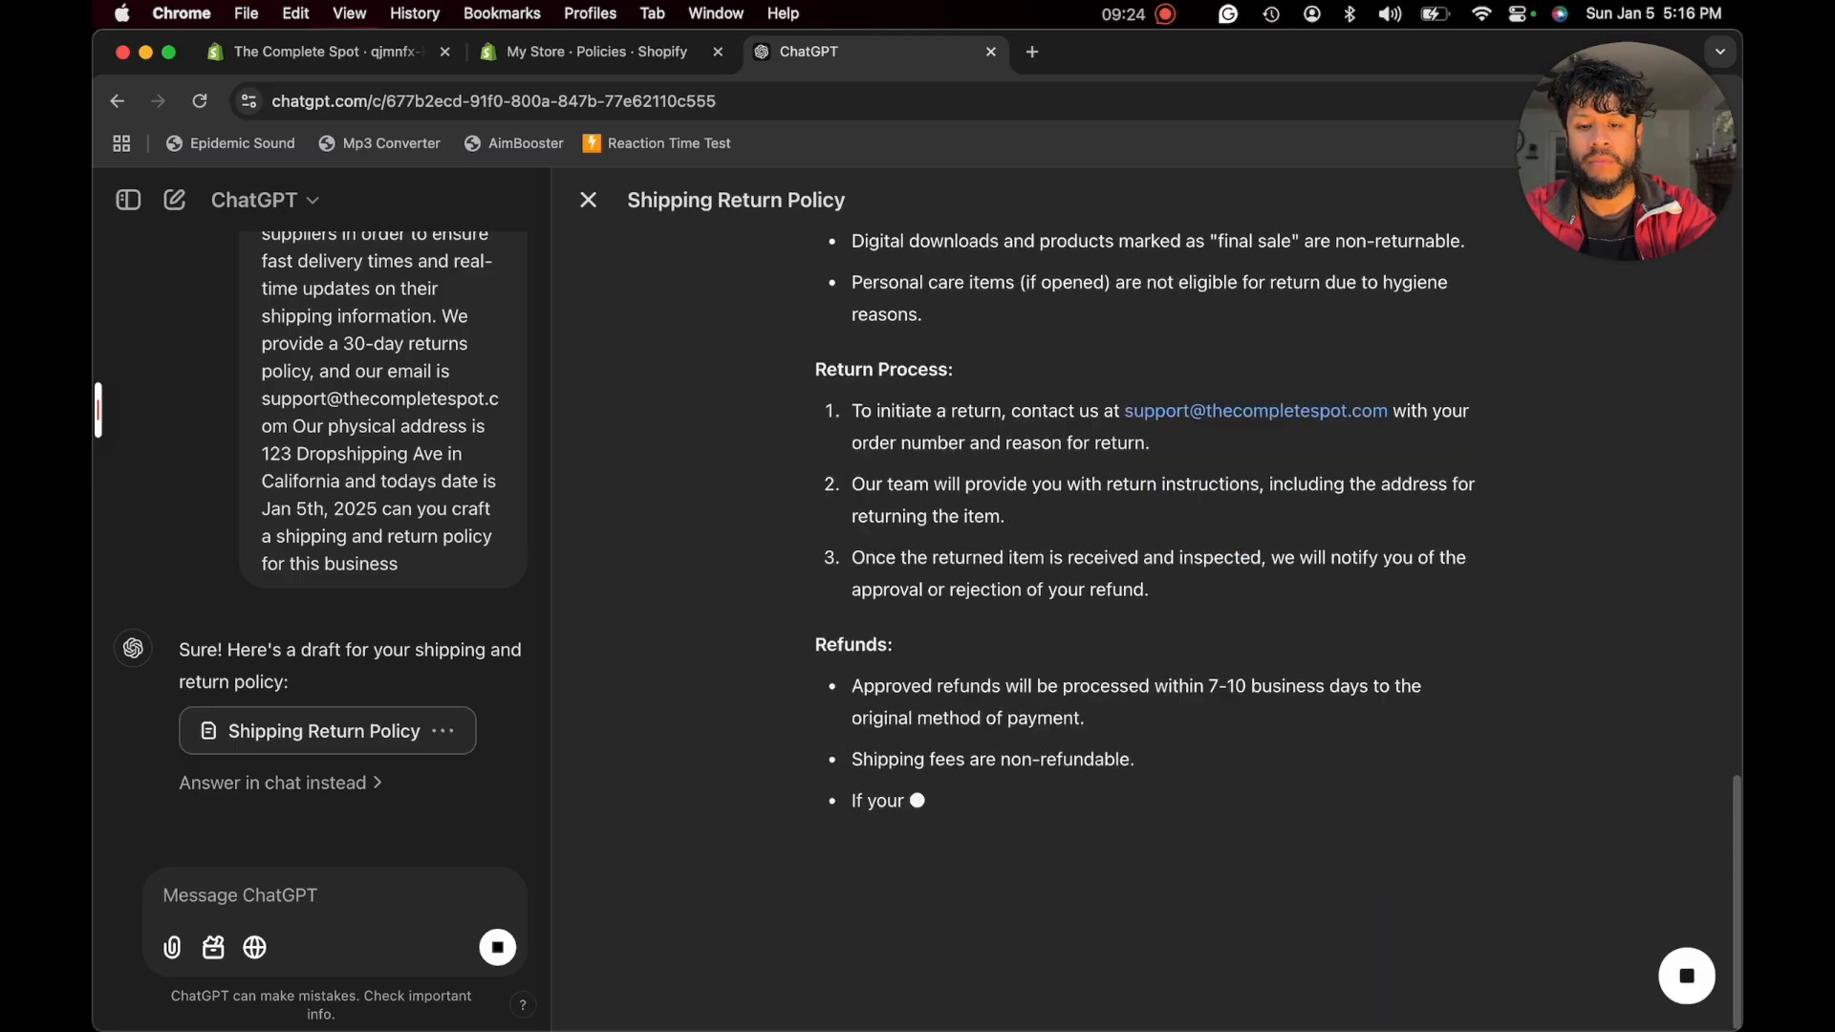
- Review ChatGPT's complete shipping and return policy draft, then copy it into Shopify's return and refund policy and publish it
scroll(1021, 492, "up", 10)
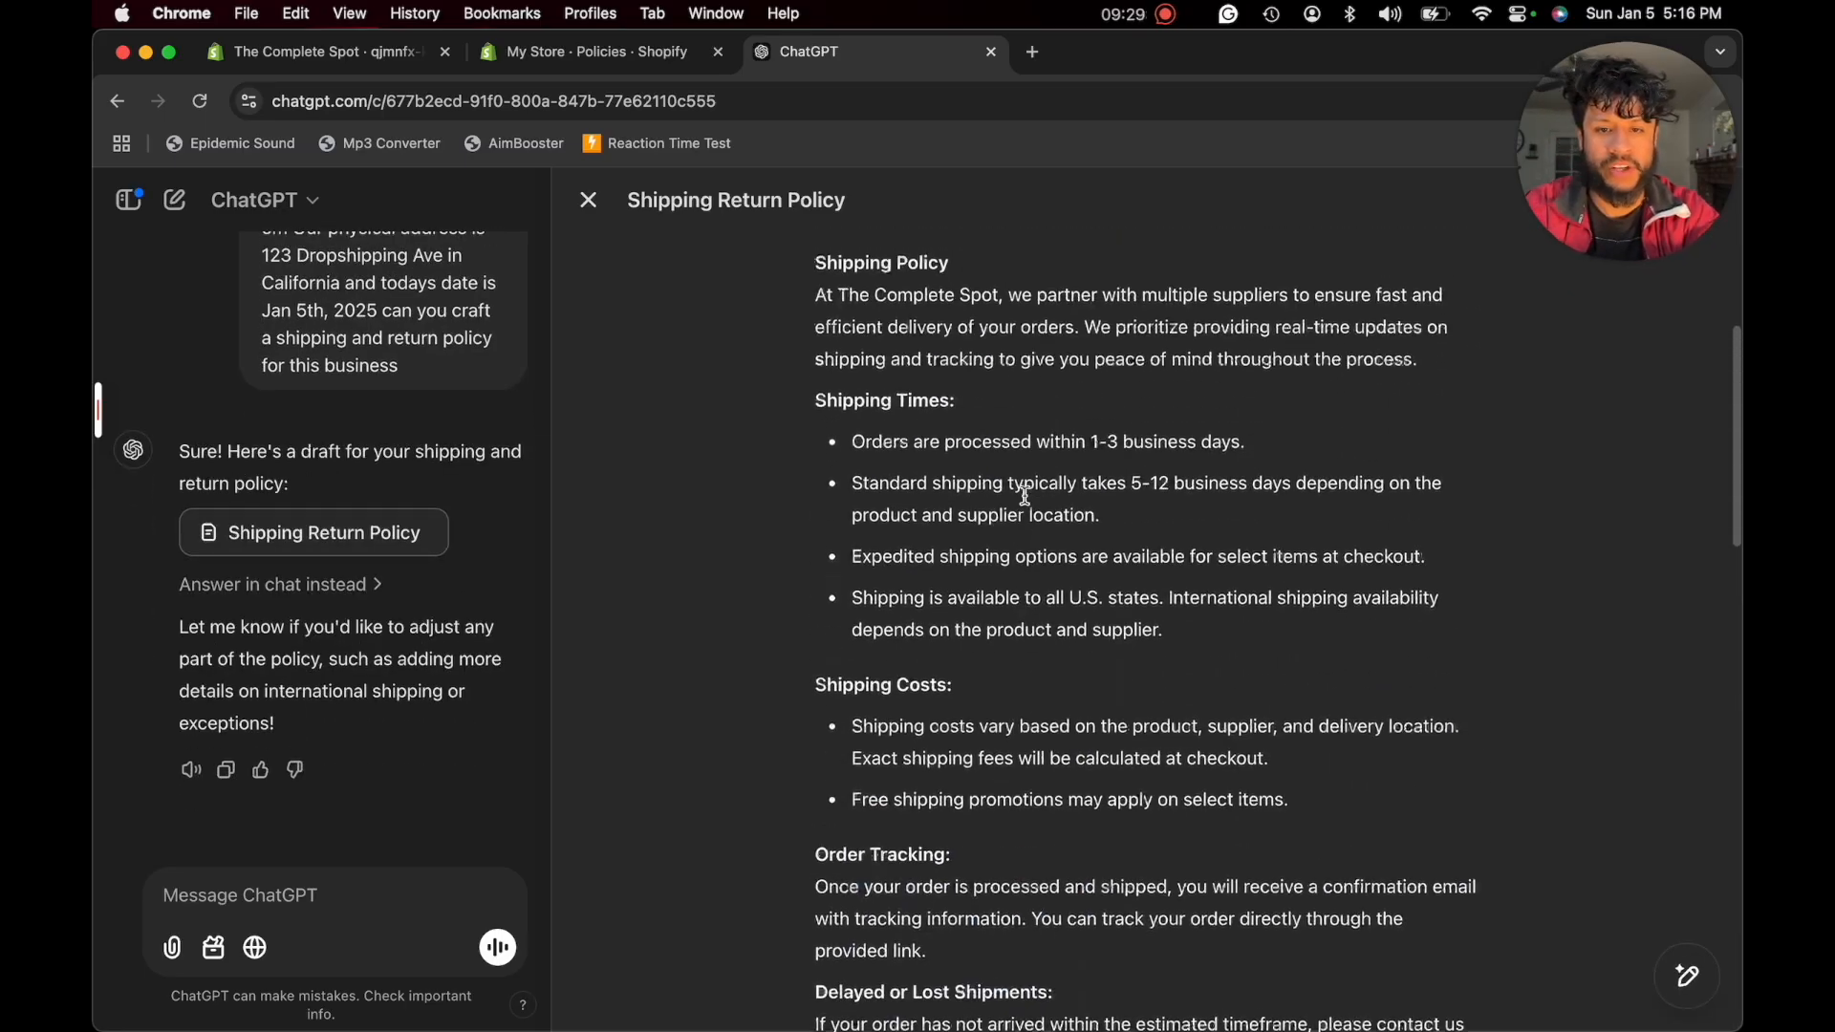
scroll(1021, 494, "up", 3)
scroll(946, 434, "down", 10)
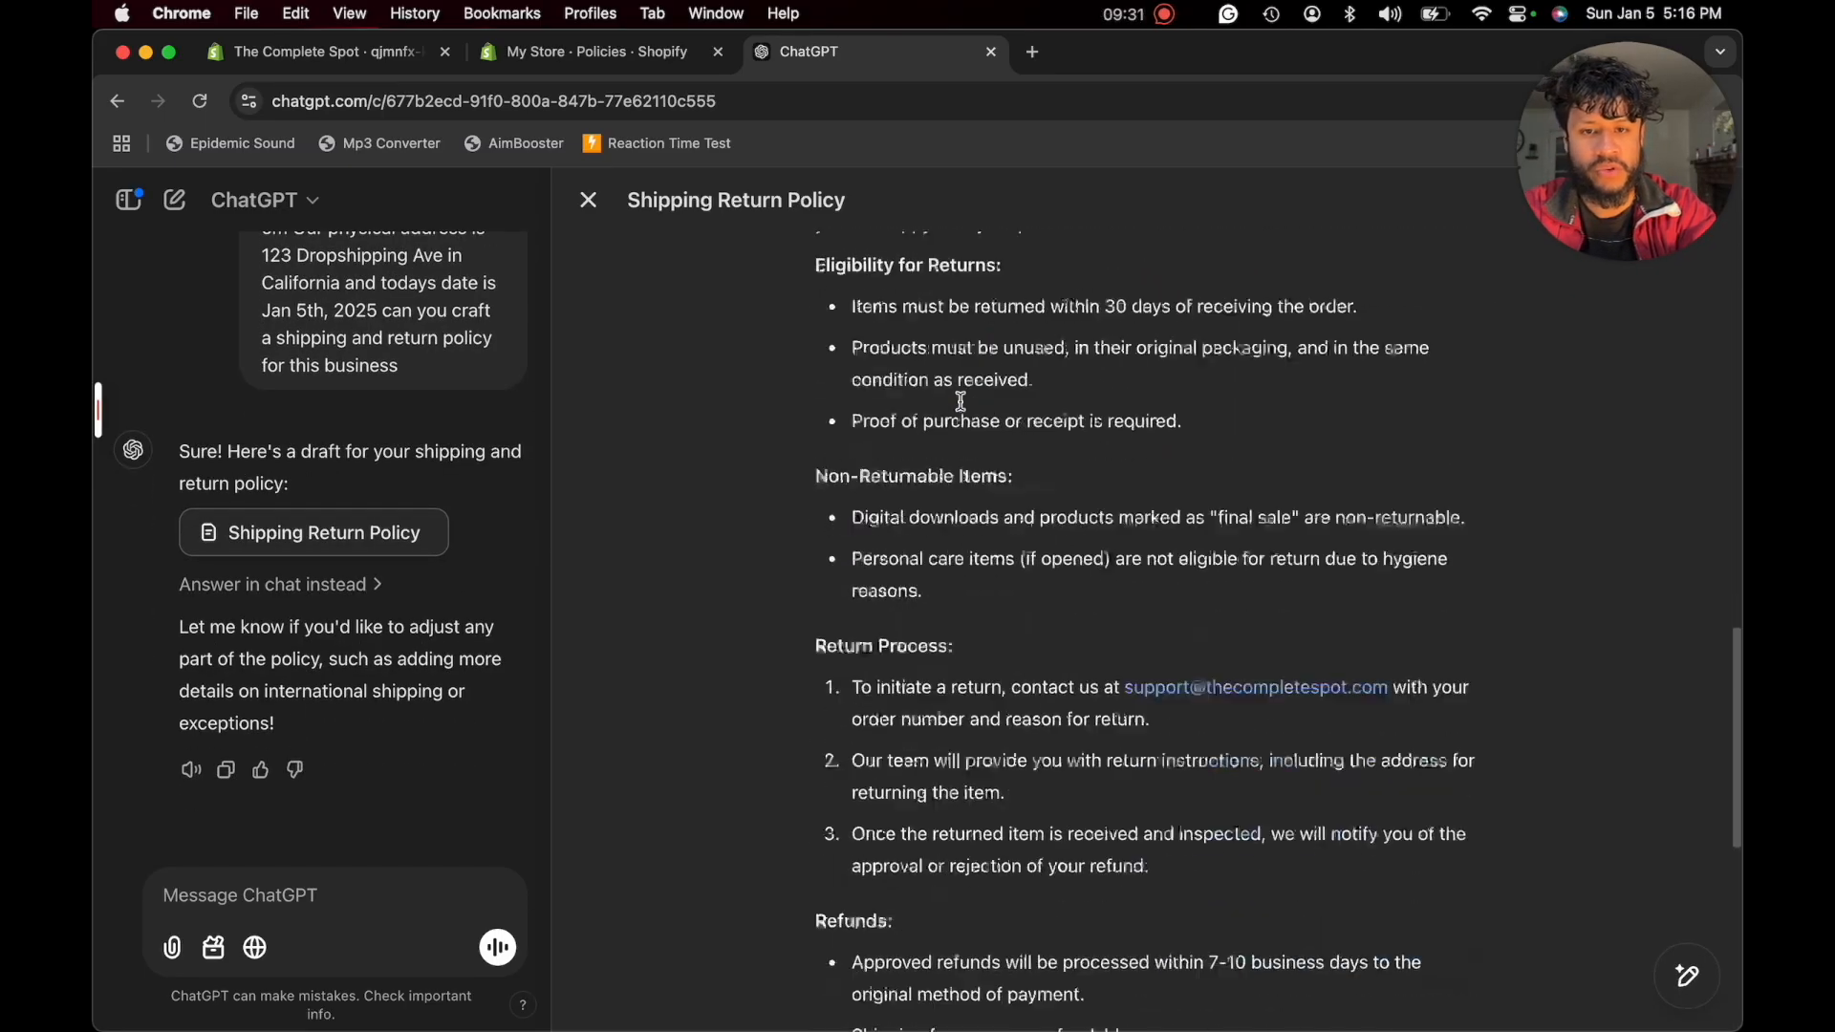
scroll(961, 402, "down", 8)
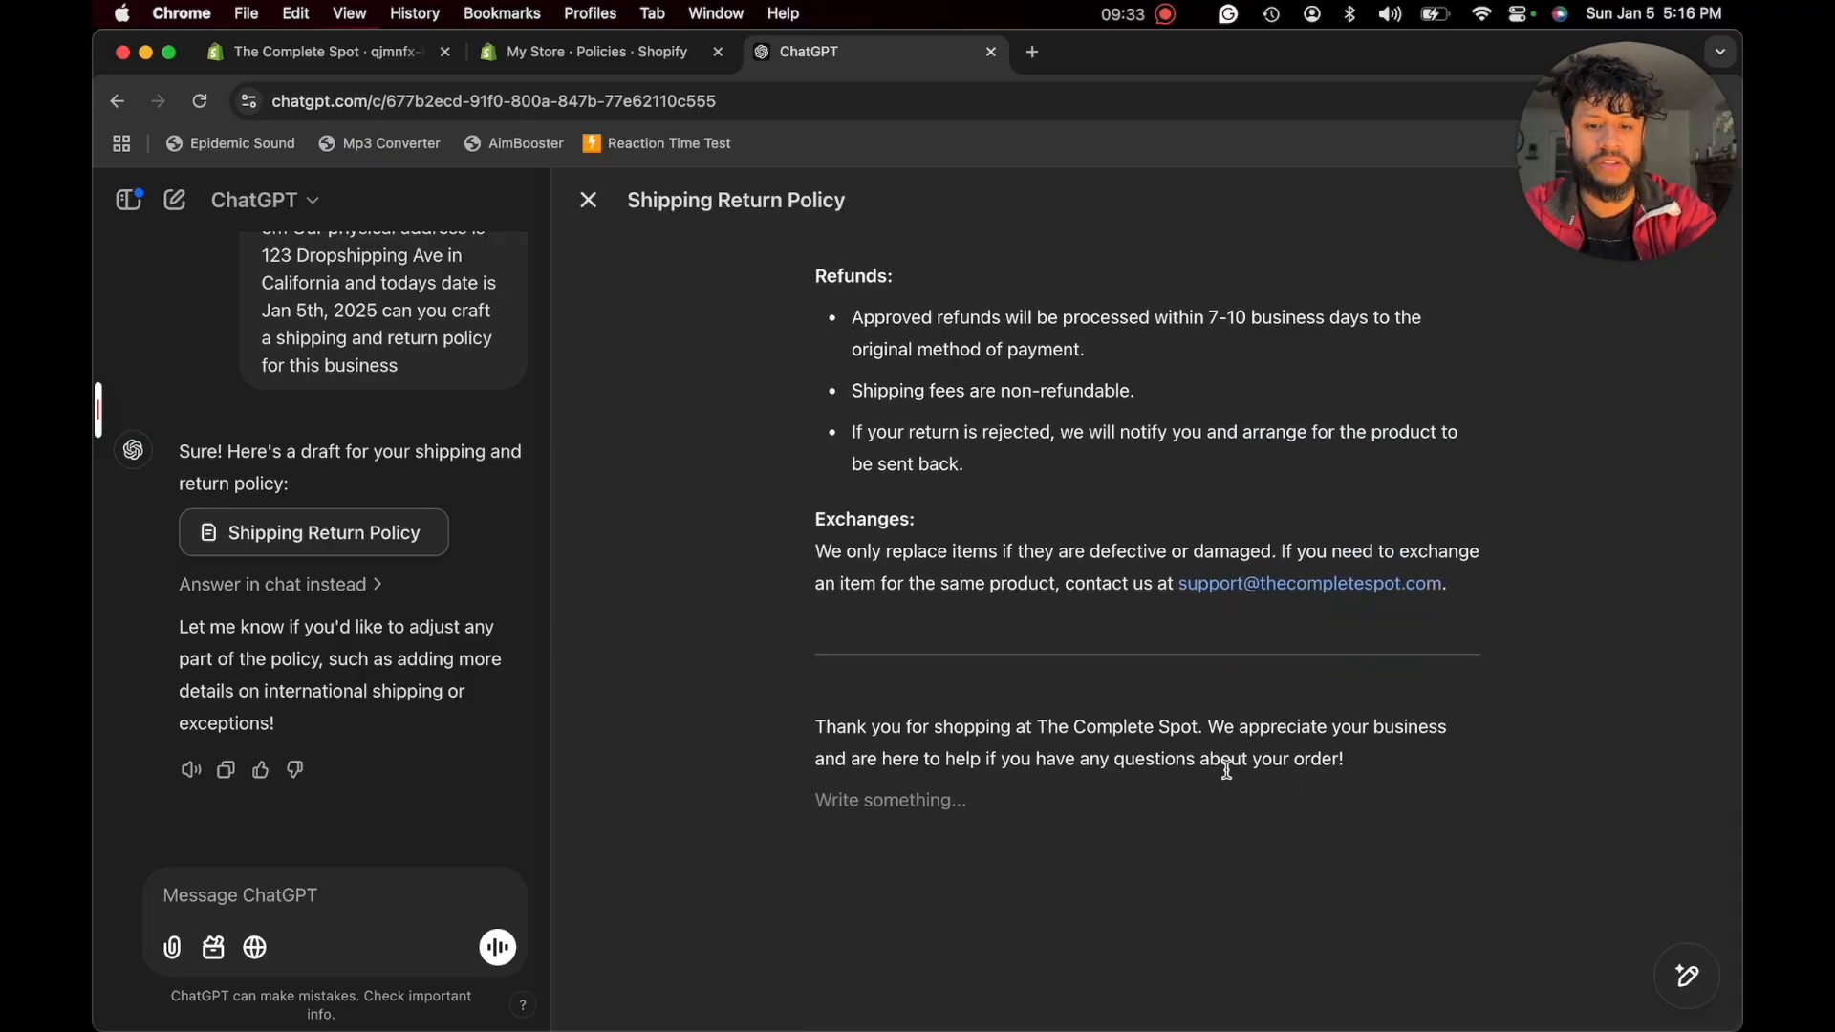
key("super+a")
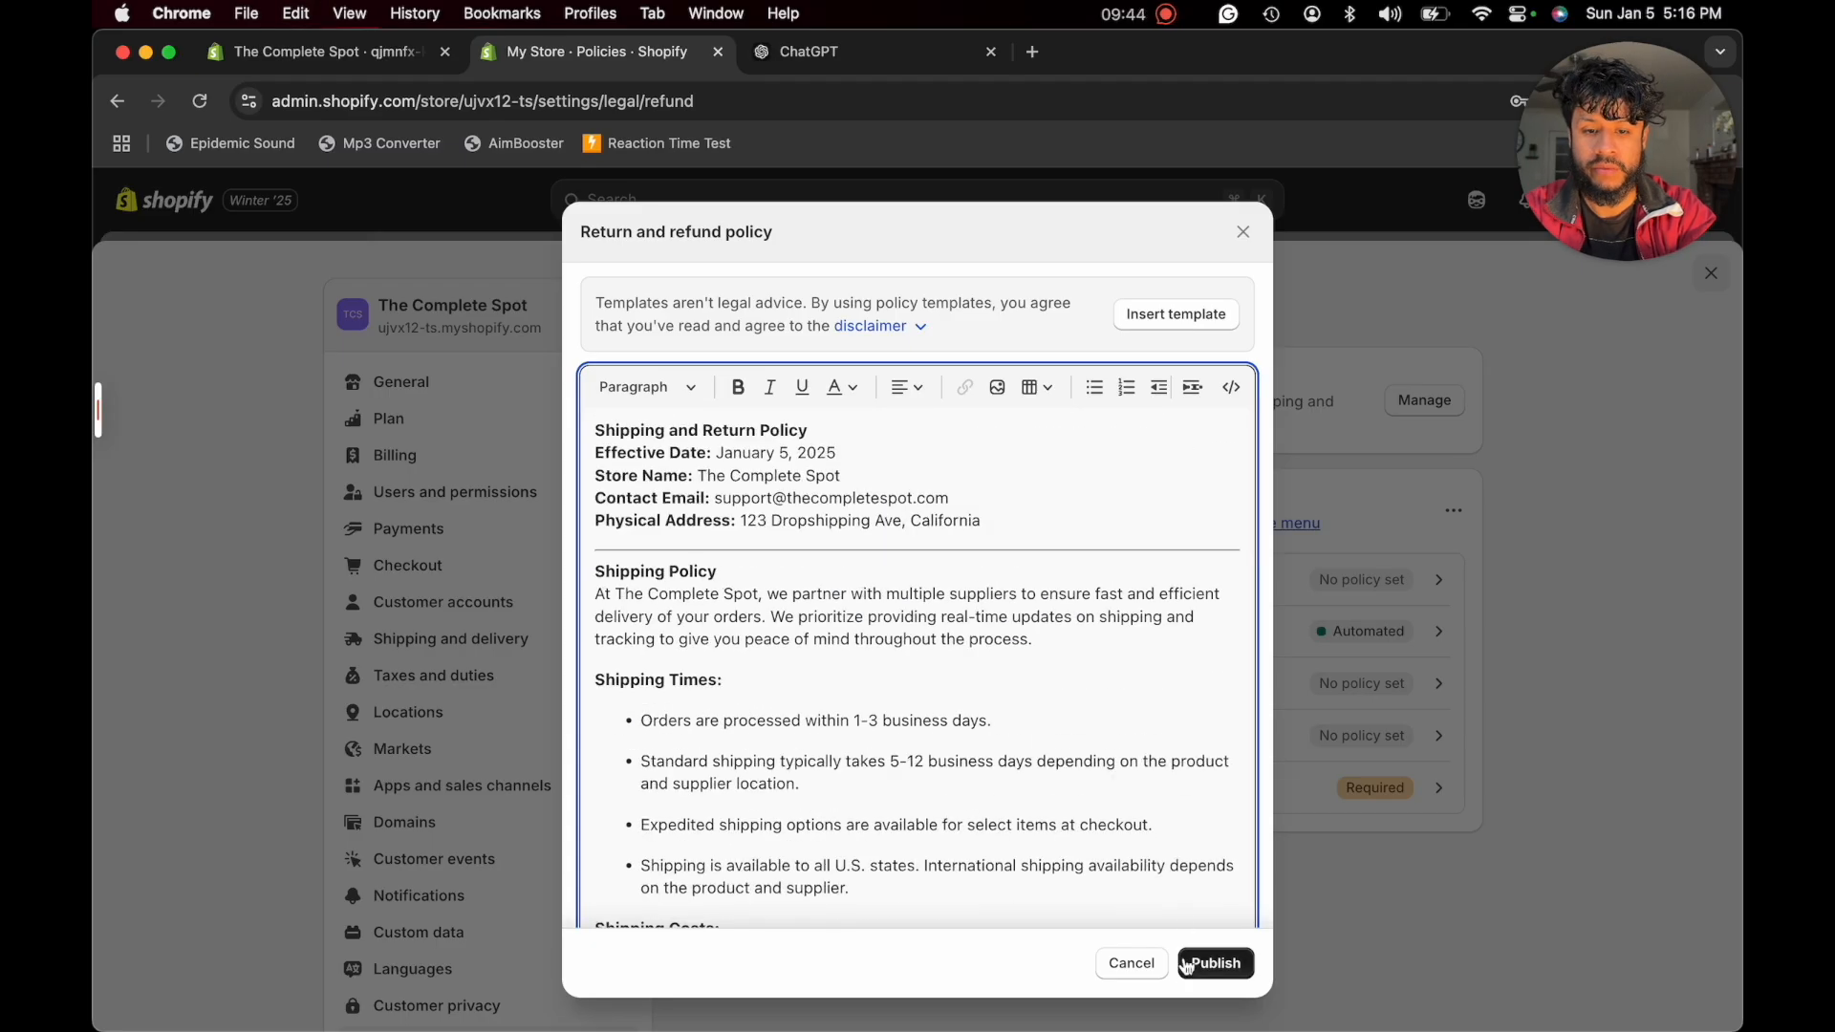
left_click(1190, 968)
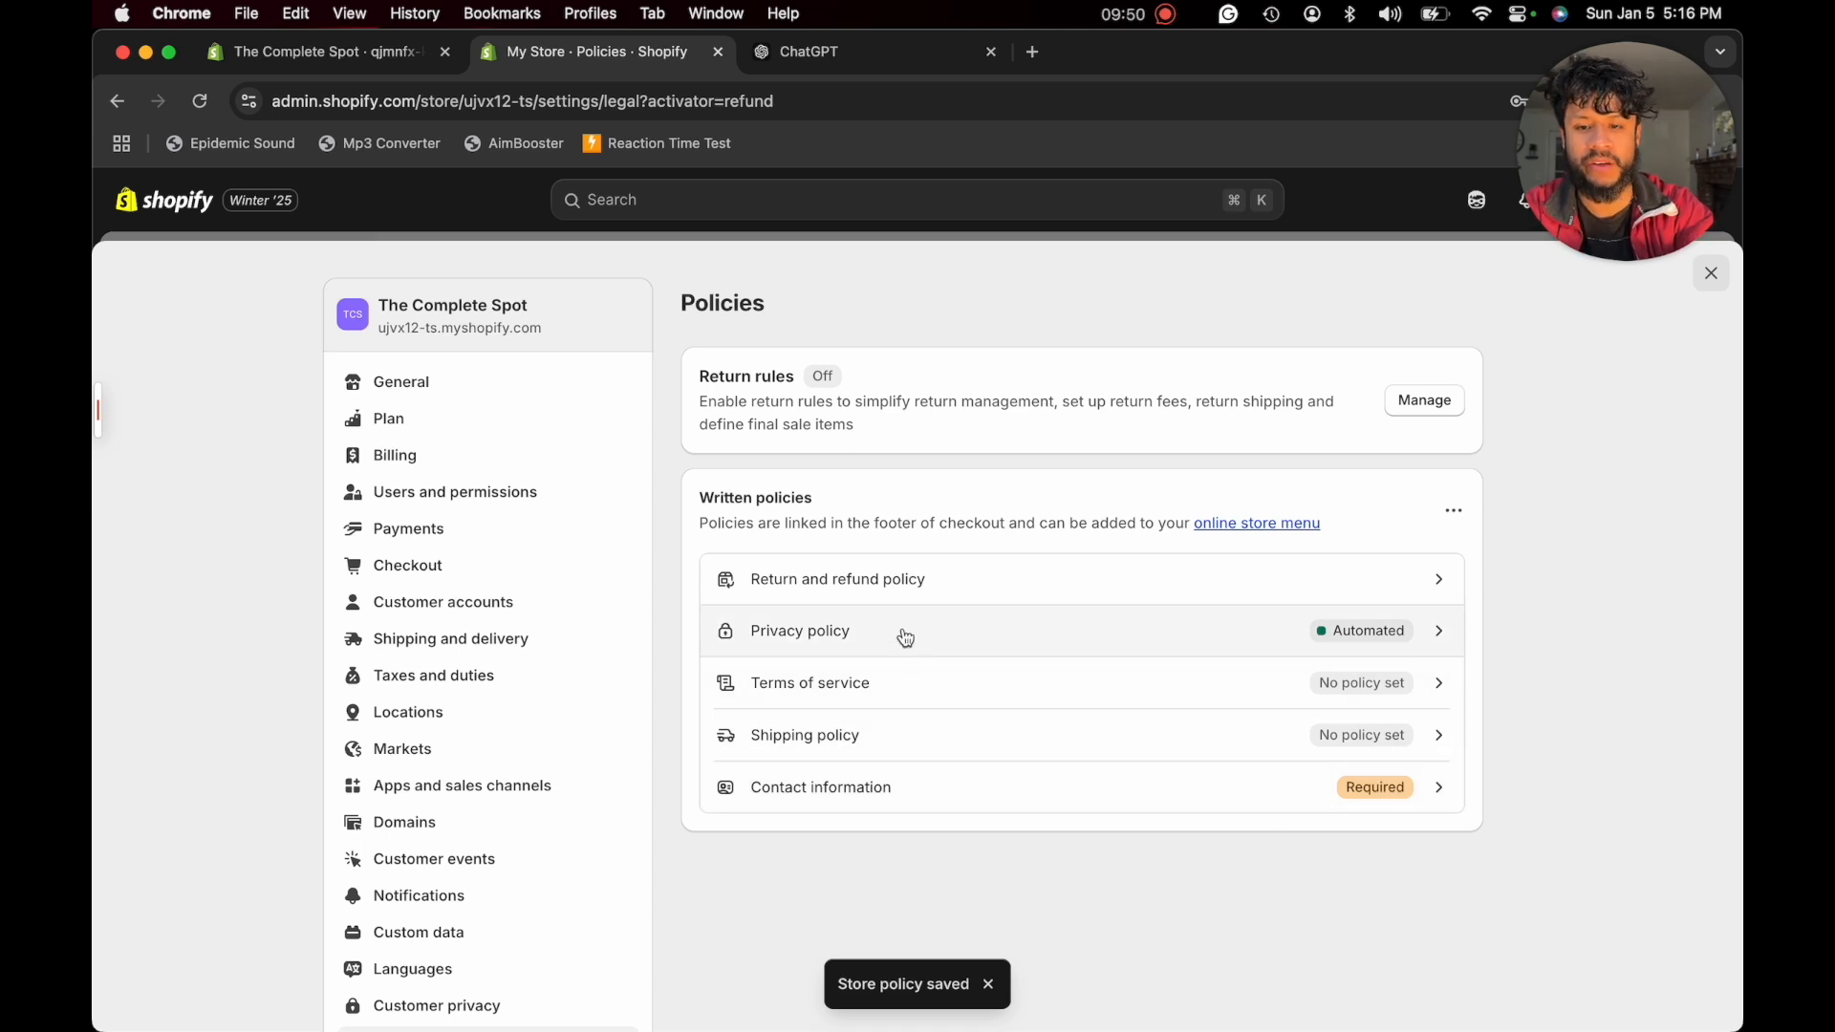
- Open the store's terms of service policy, and send ChatGPT the request "now do a terms of service"
left_click(875, 688)
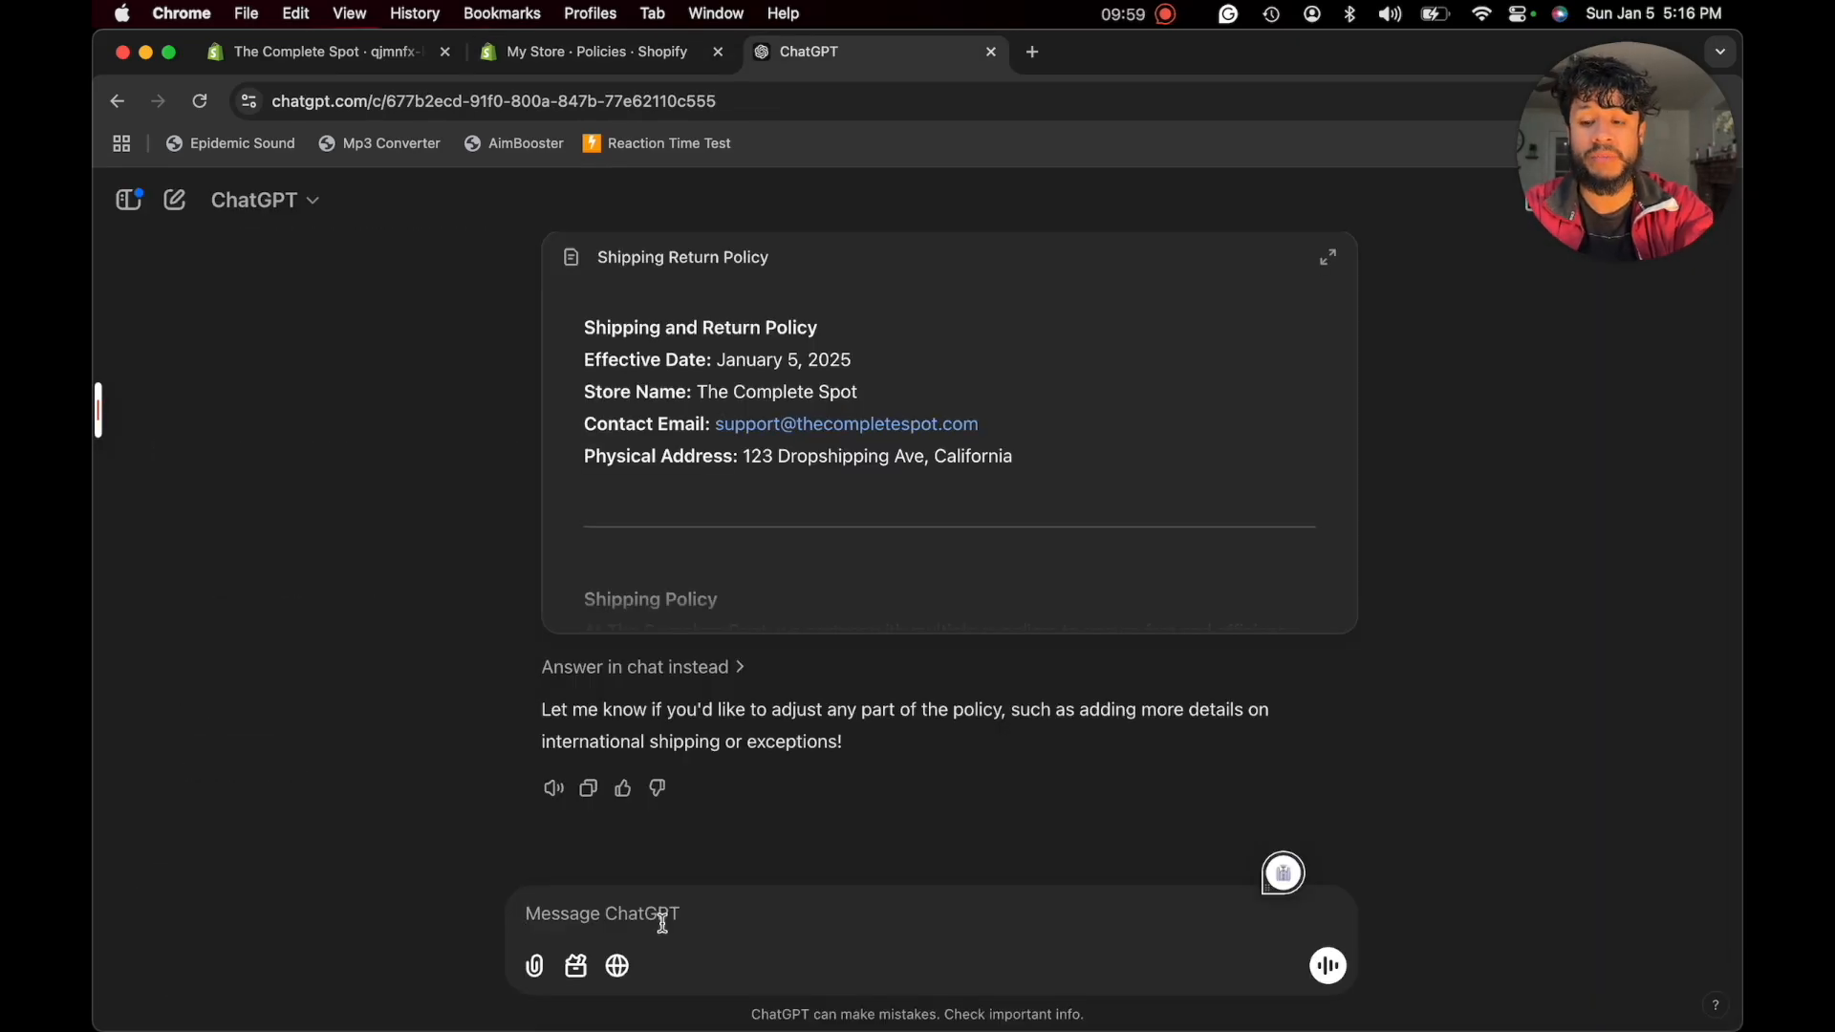
type("now do a t")
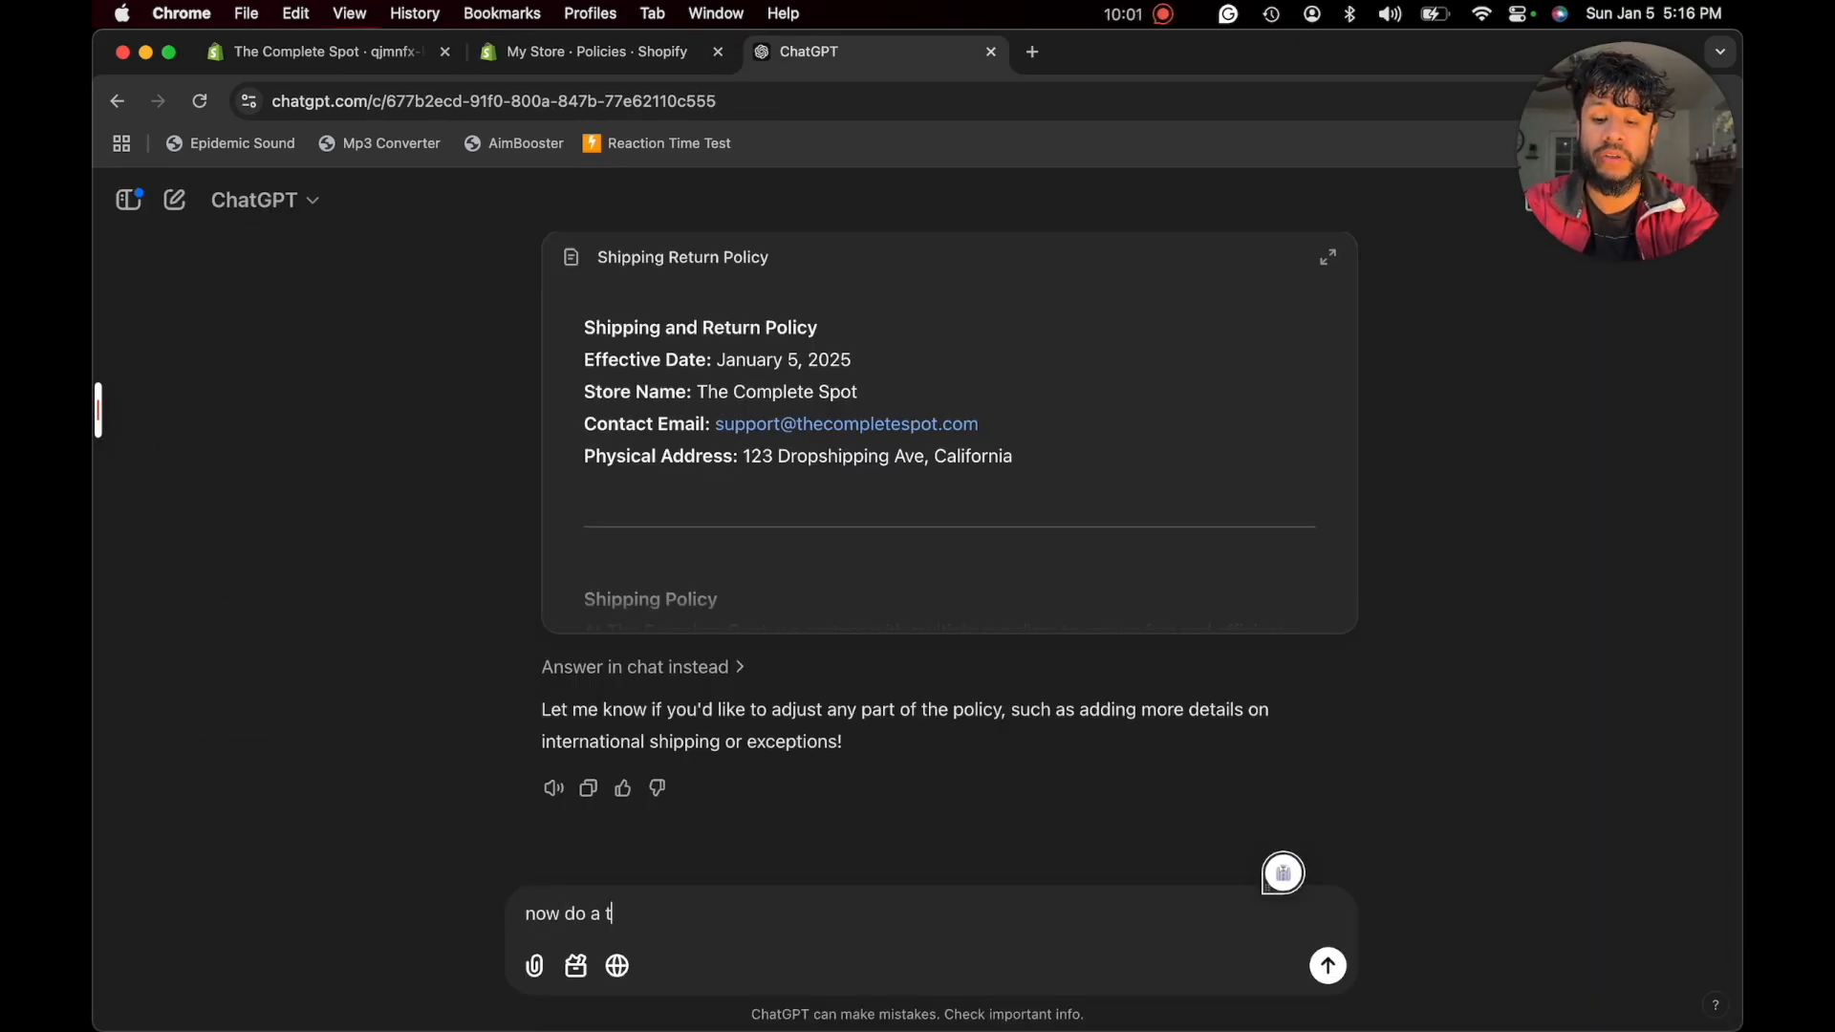
type("erms of servic")
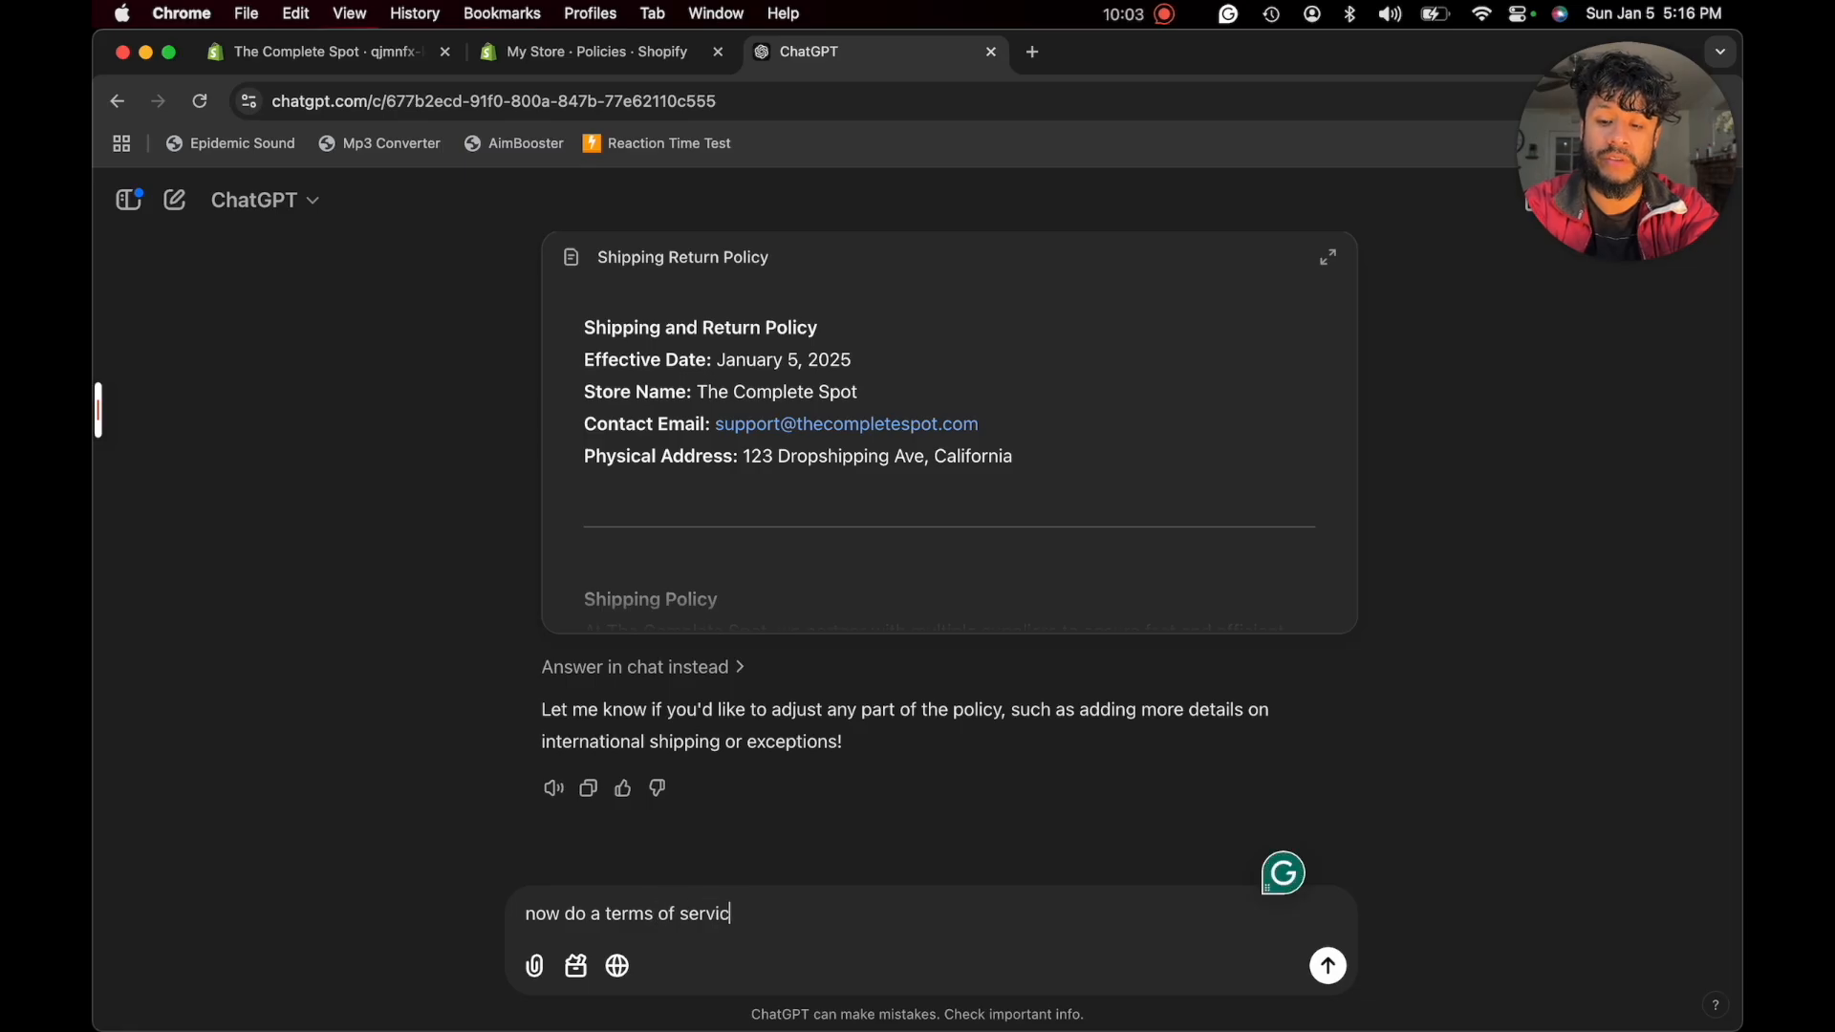
type("e")
key("Return")
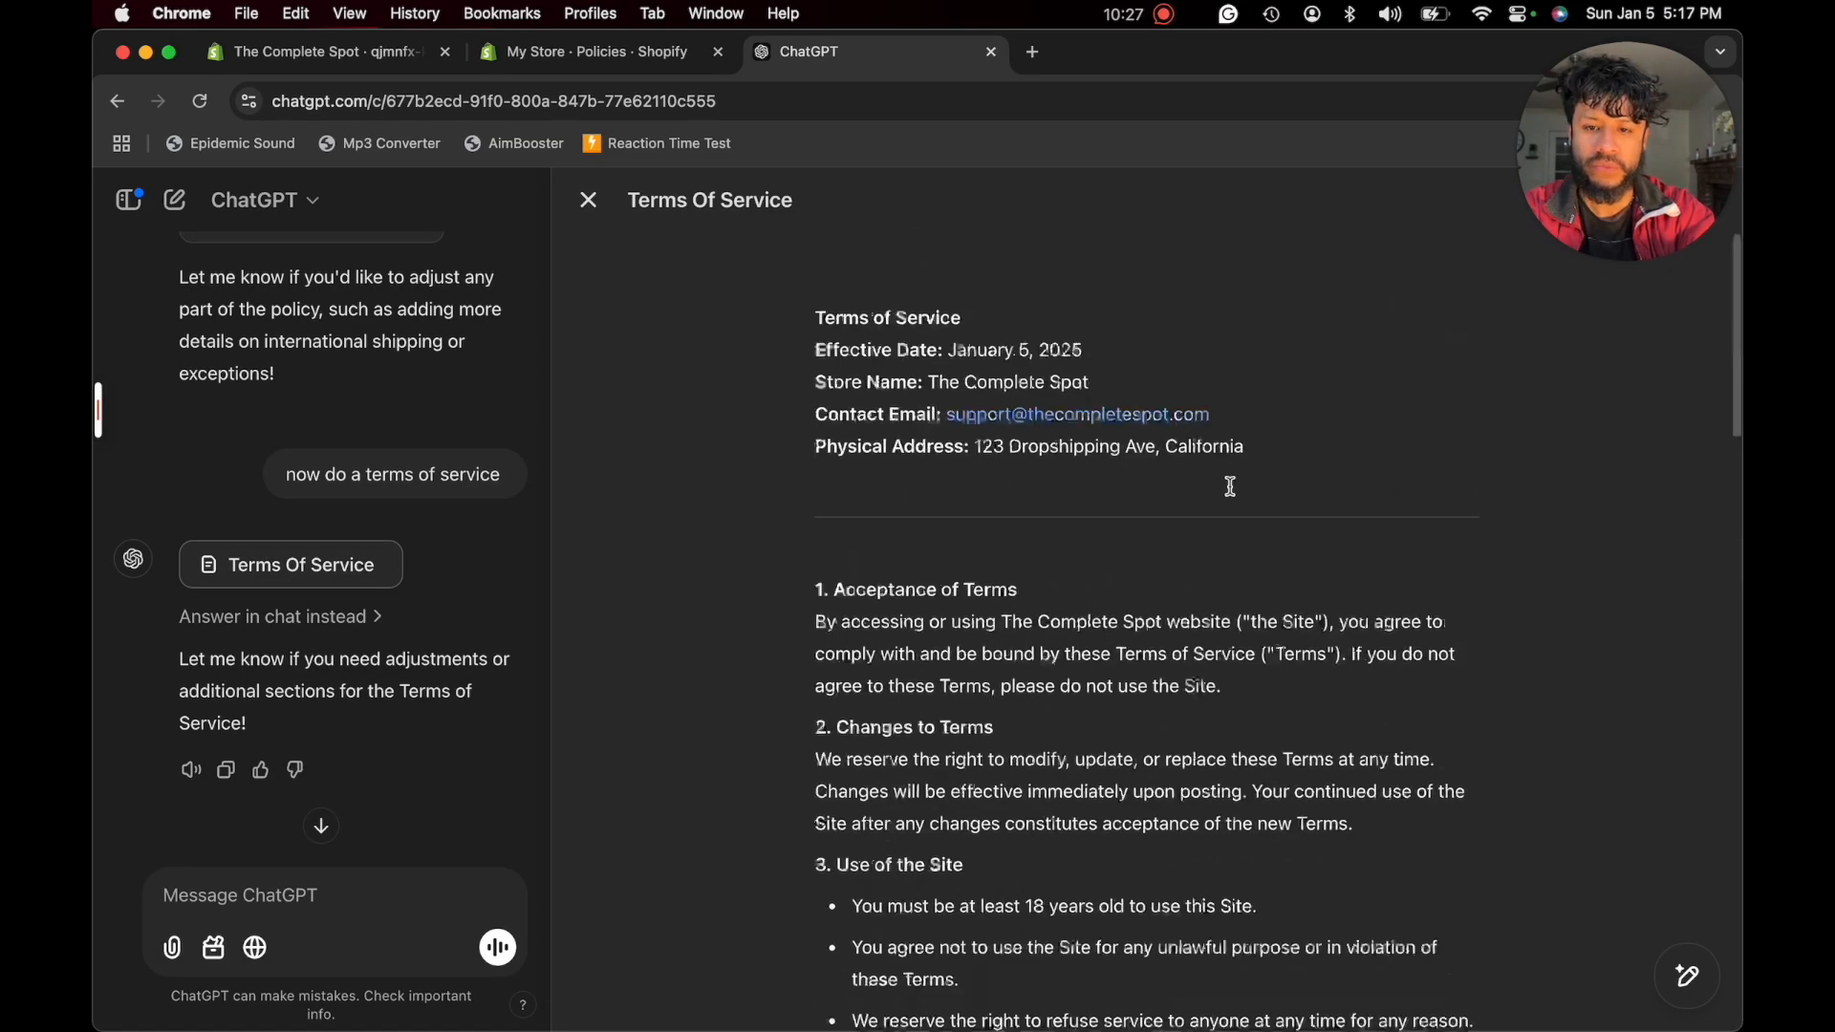
- Copy ChatGPT's entire terms of service draft into Shopify's terms of service policy and publish it
scroll(1230, 486, "down", 15)
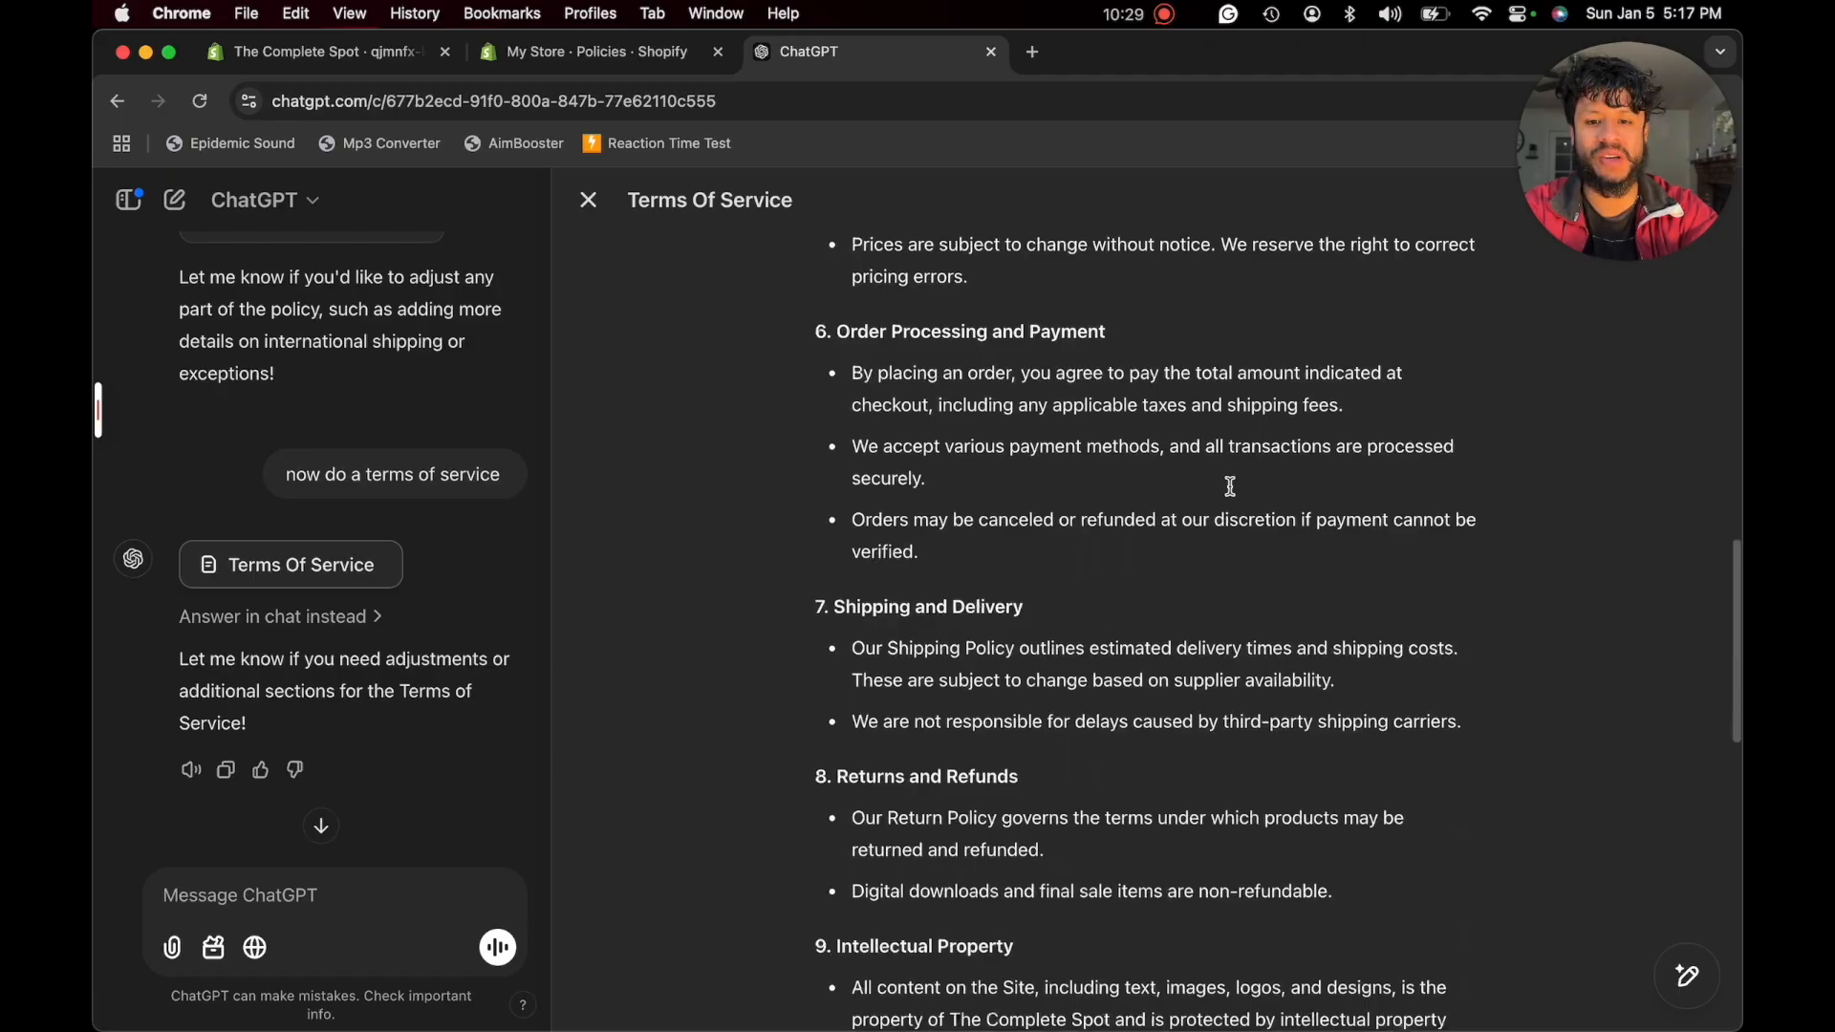
scroll(1230, 486, "down", 10)
scroll(1036, 536, "up", 20)
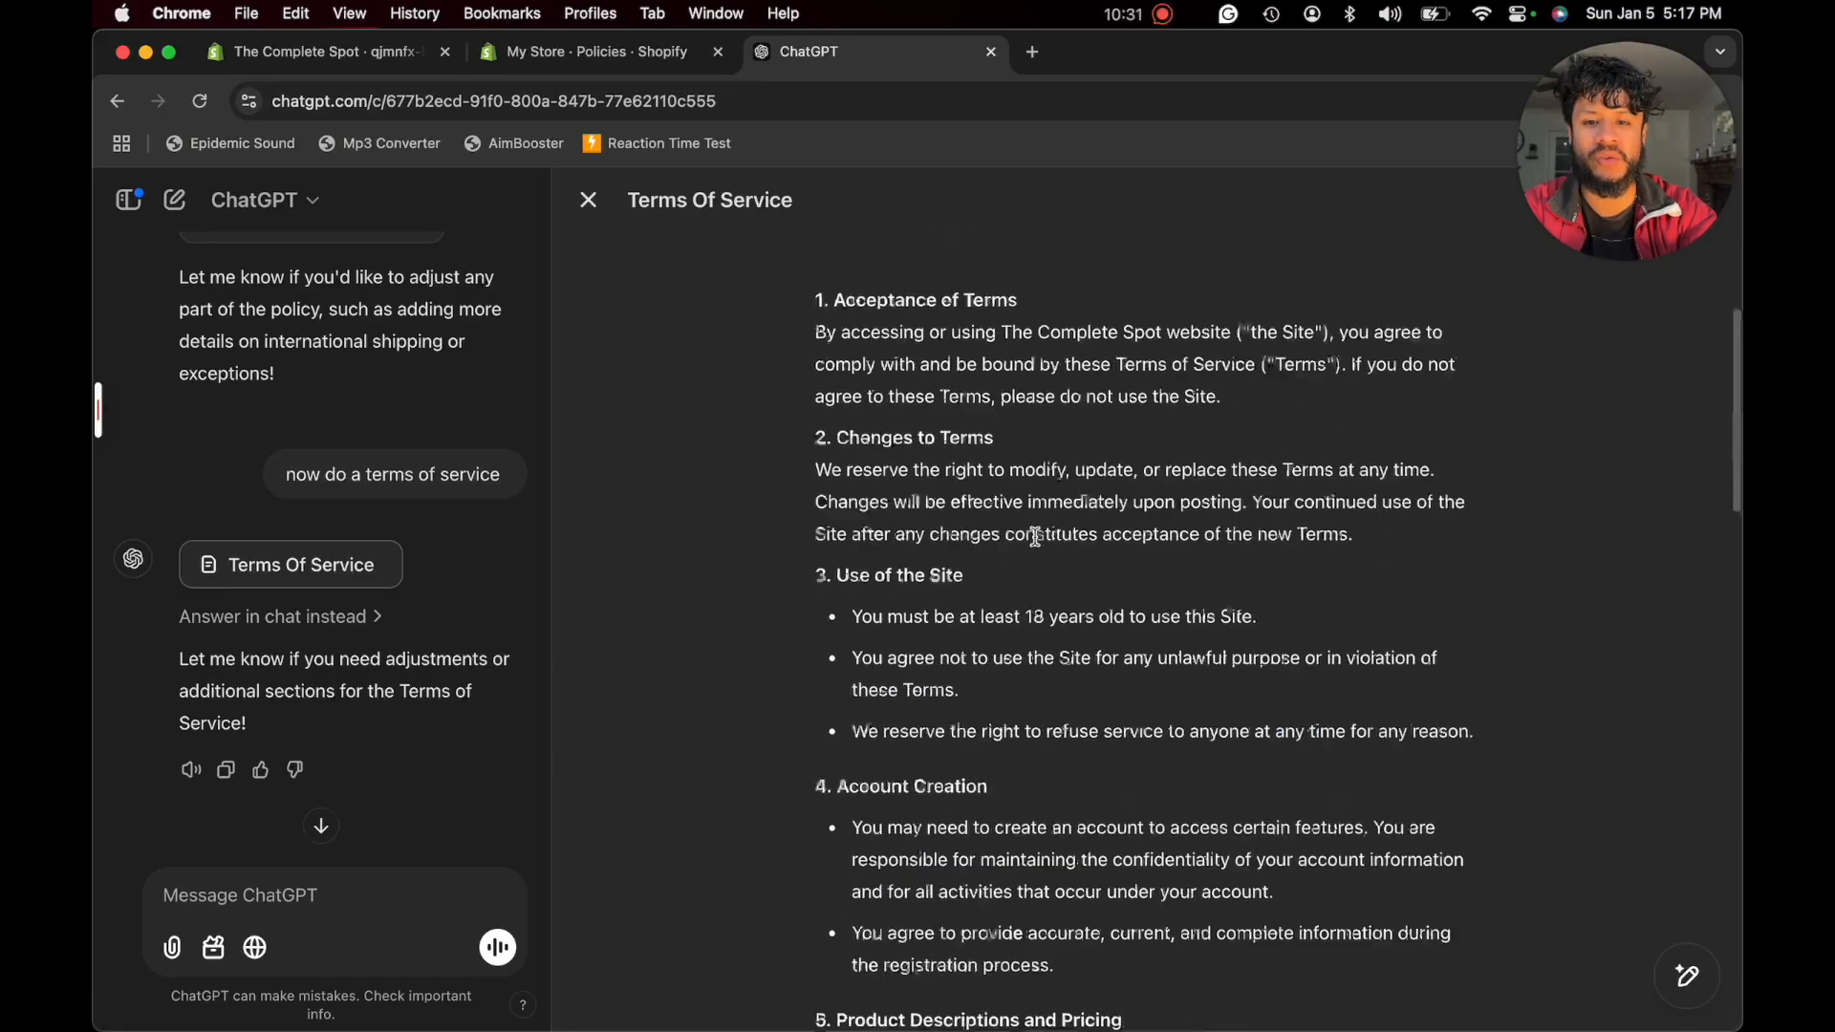
scroll(1033, 507, "down", 3)
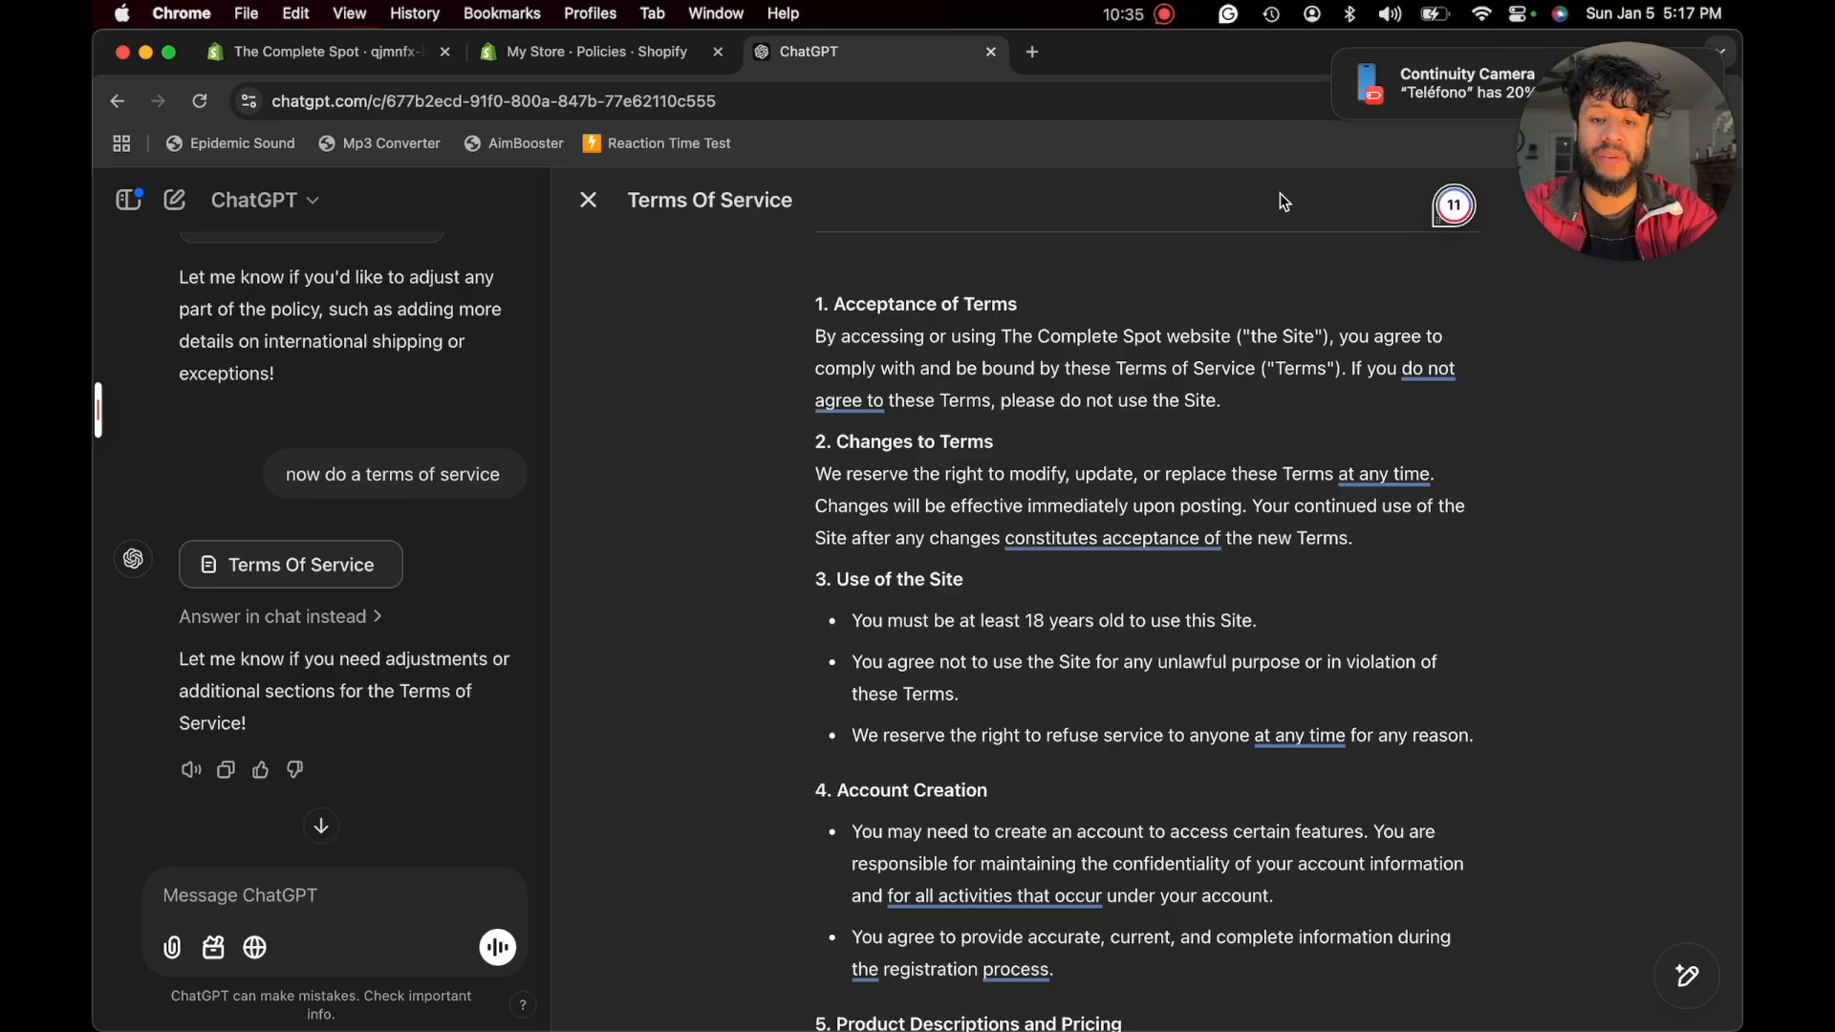
key("super+a")
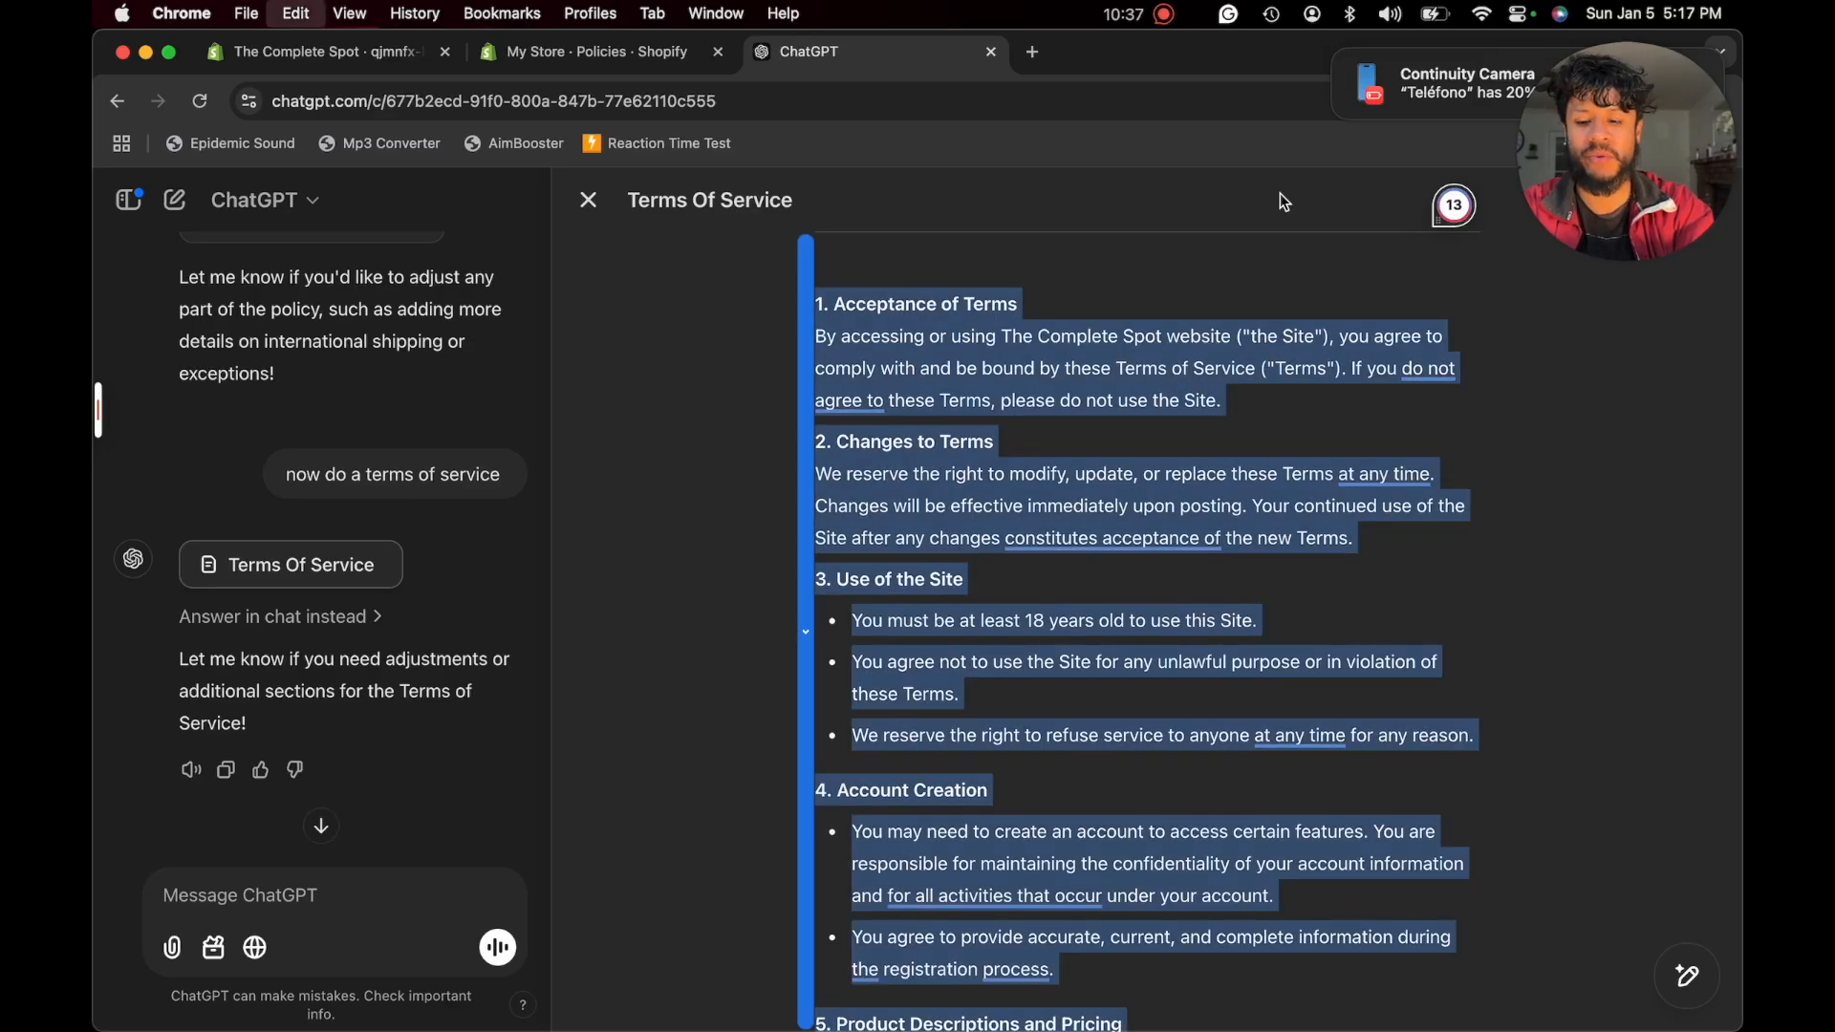
key("ctrl+shift+Tab")
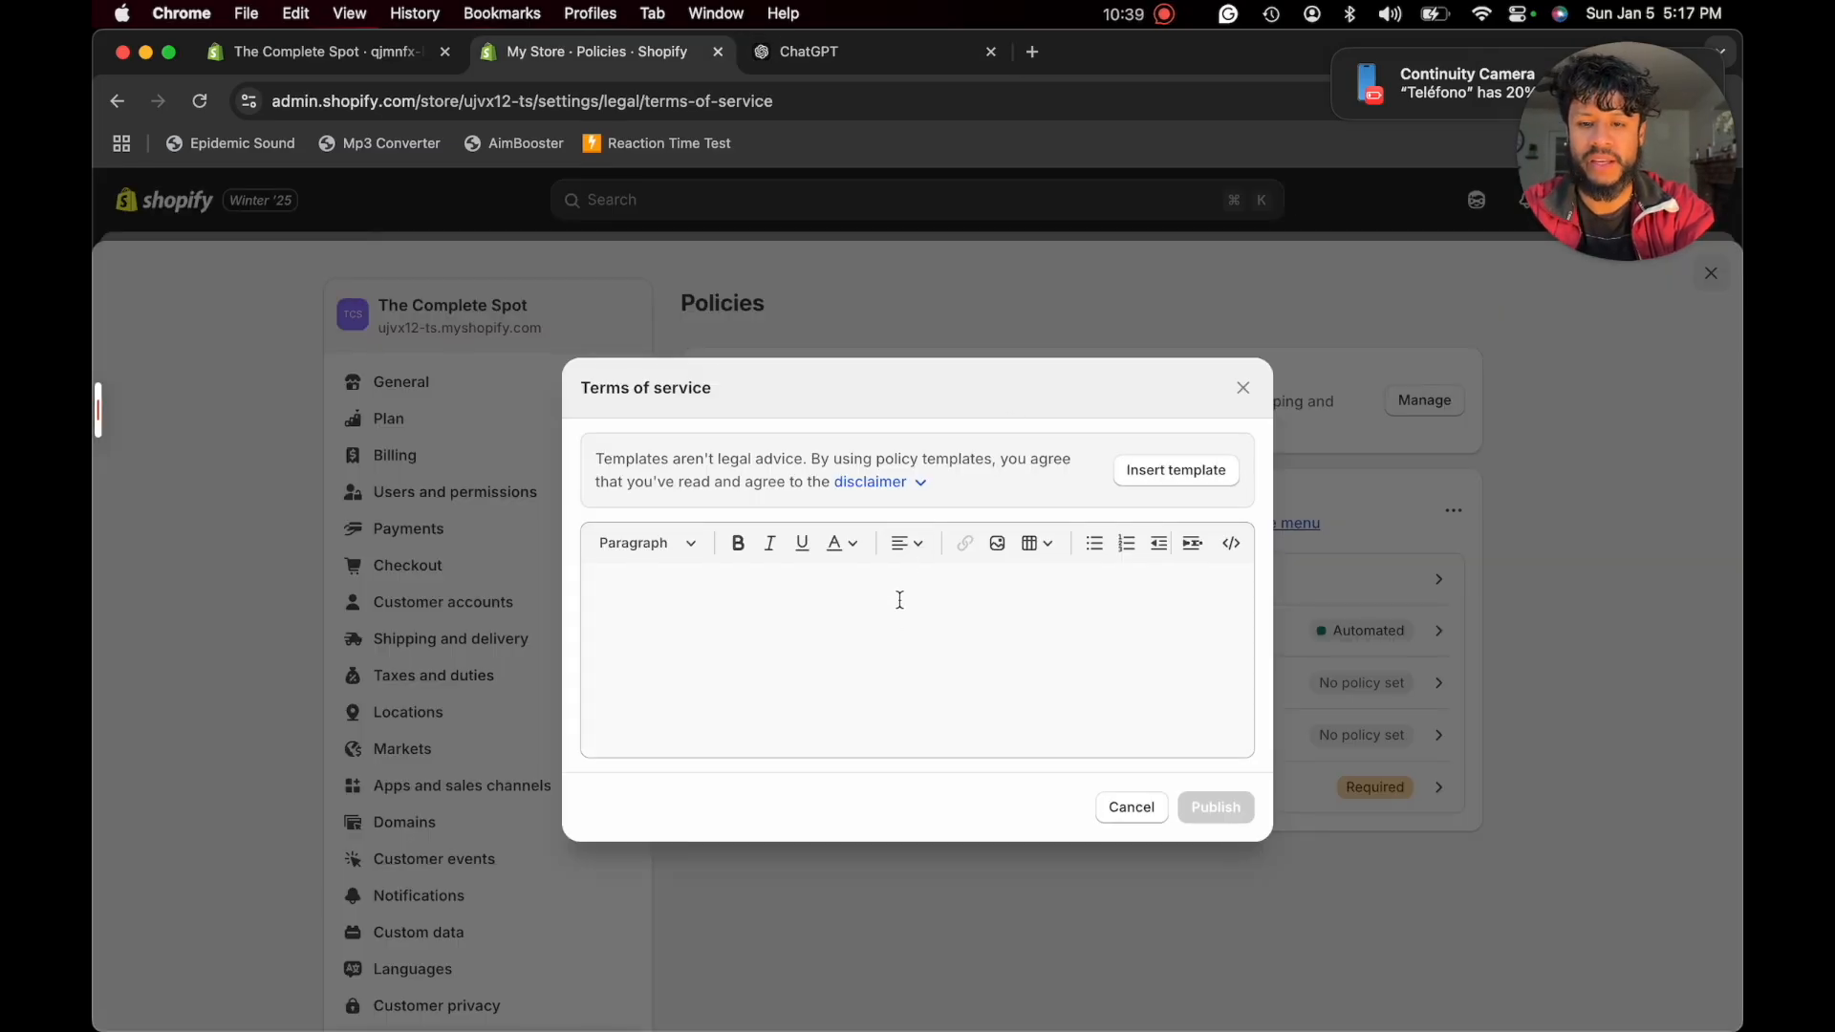
left_click(893, 629)
key("super+v")
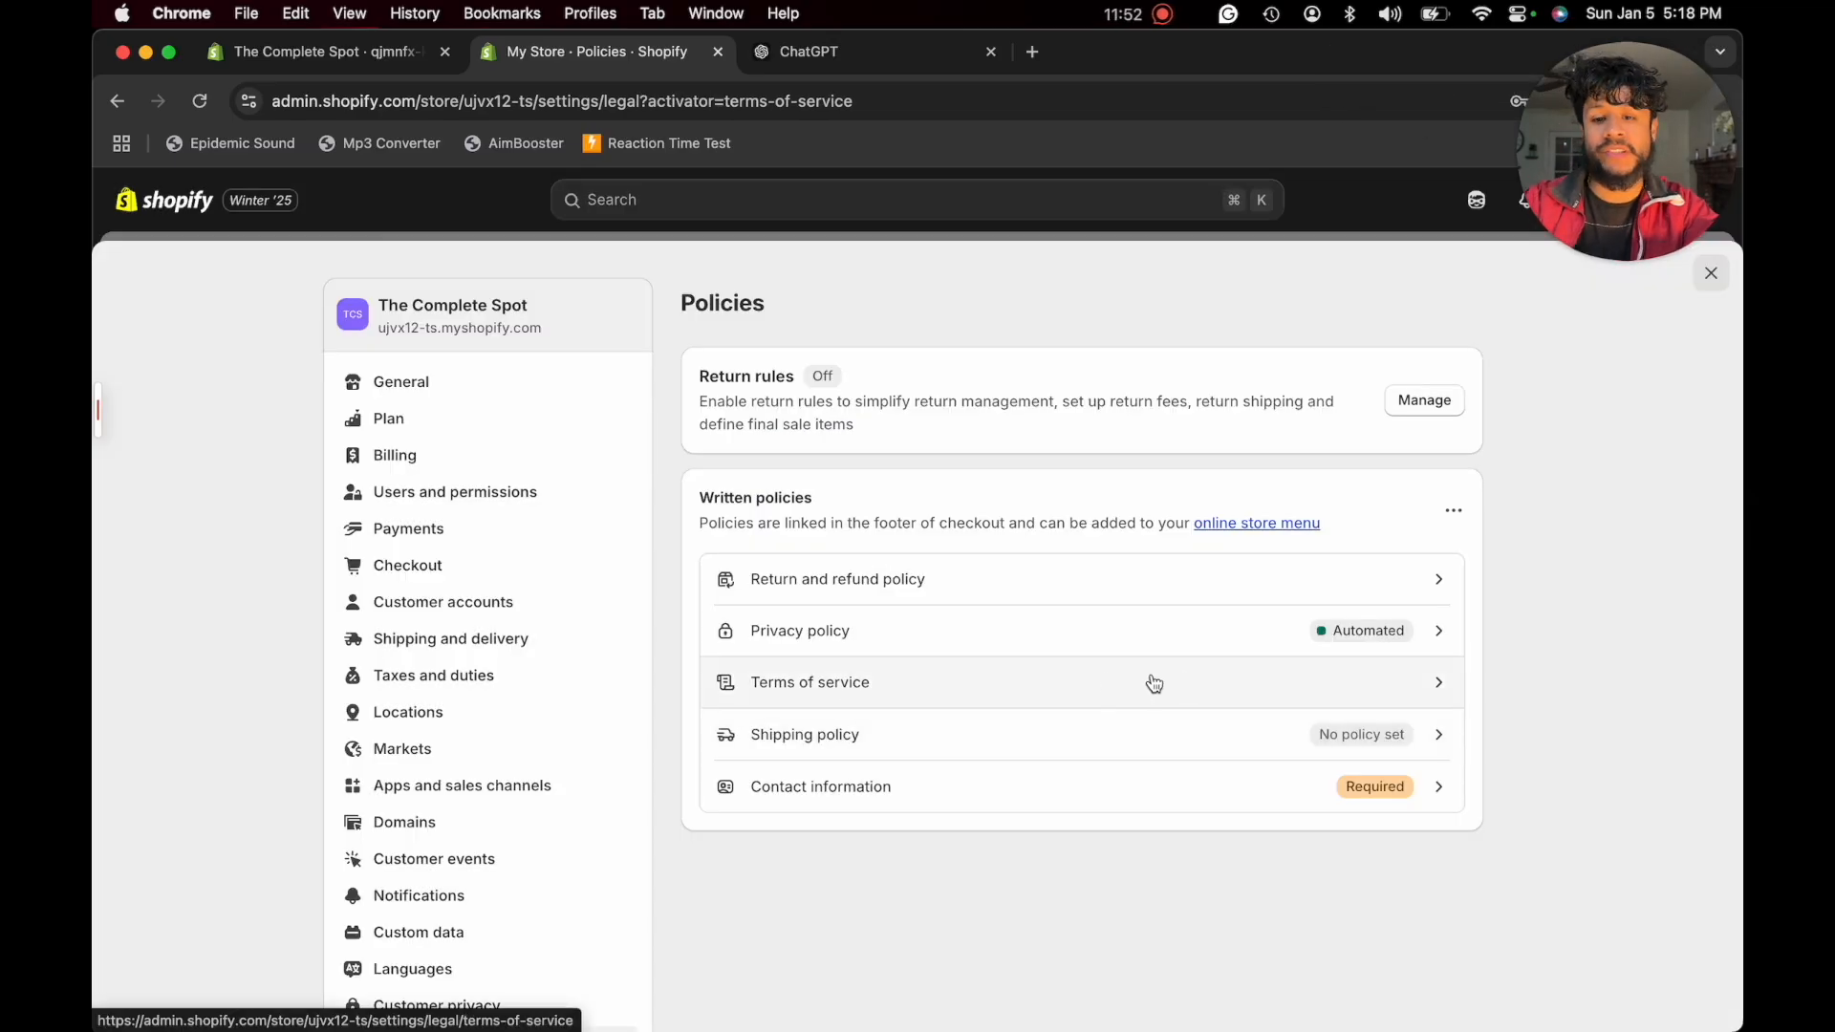
- Open the store's shipping policy, and have ChatGPT draft one with the request "now, a shipping policy"
left_click(821, 738)
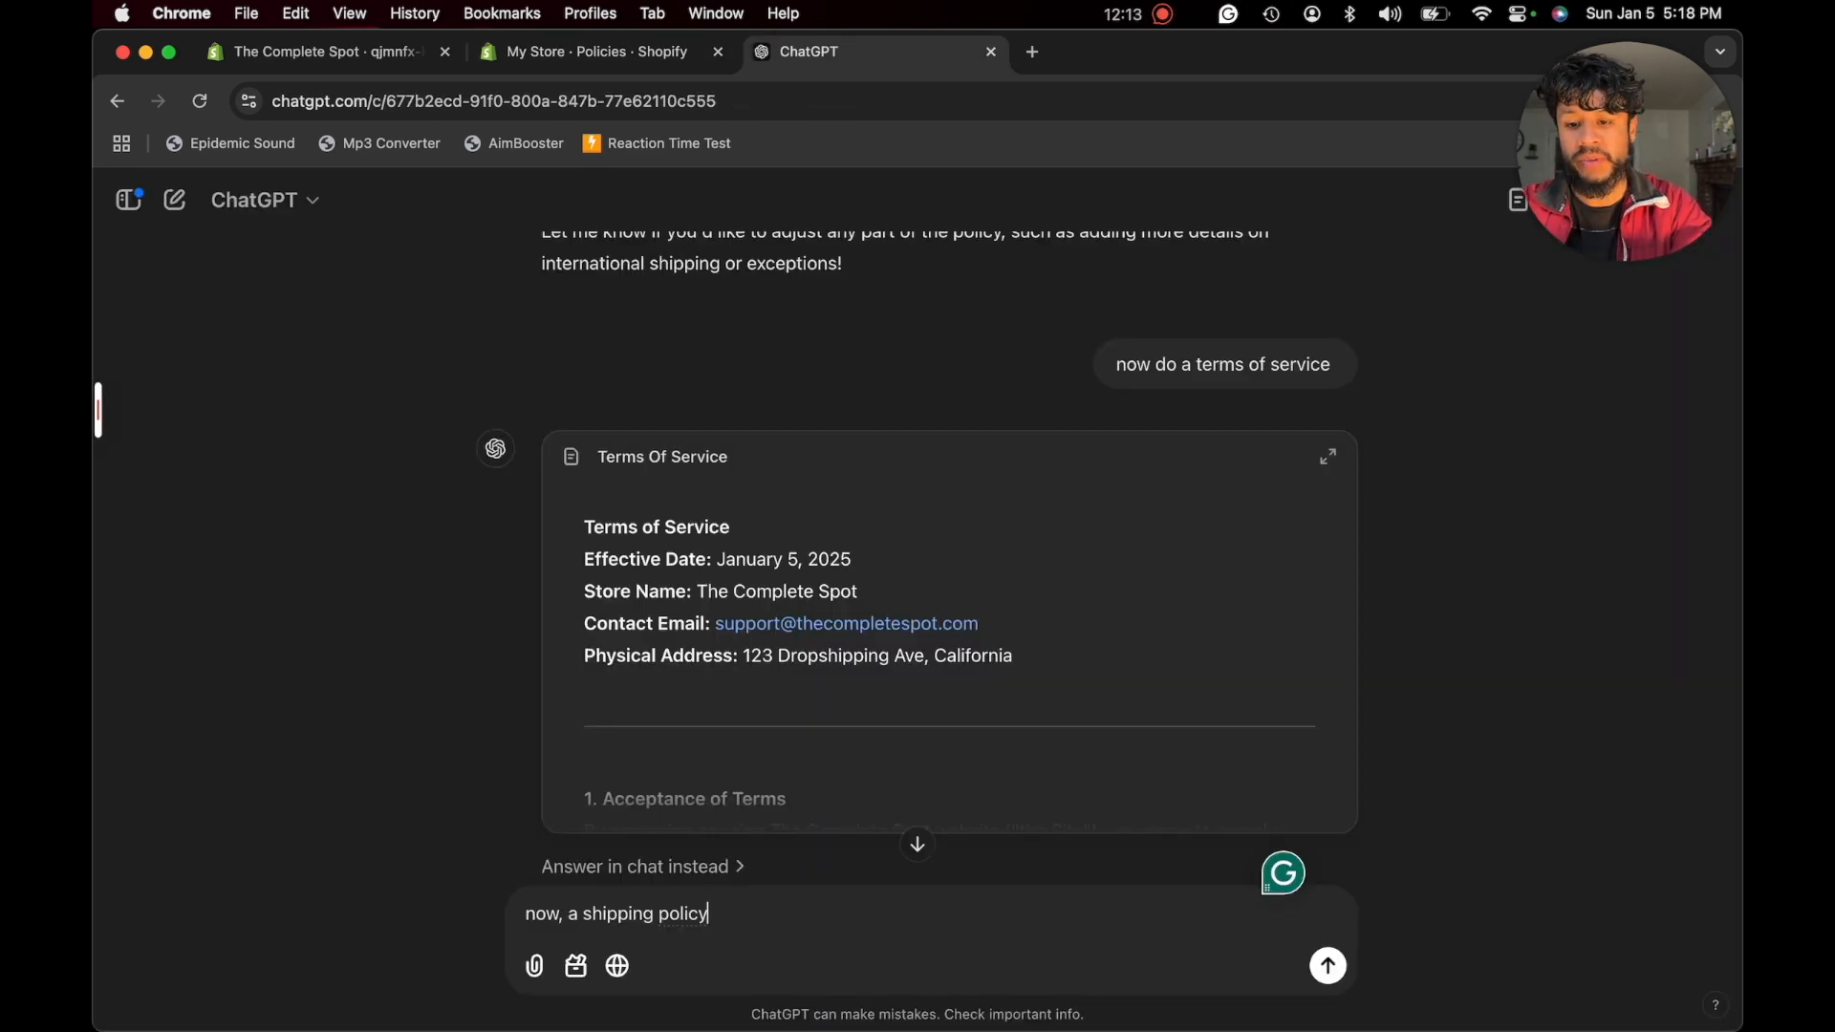
key("Return")
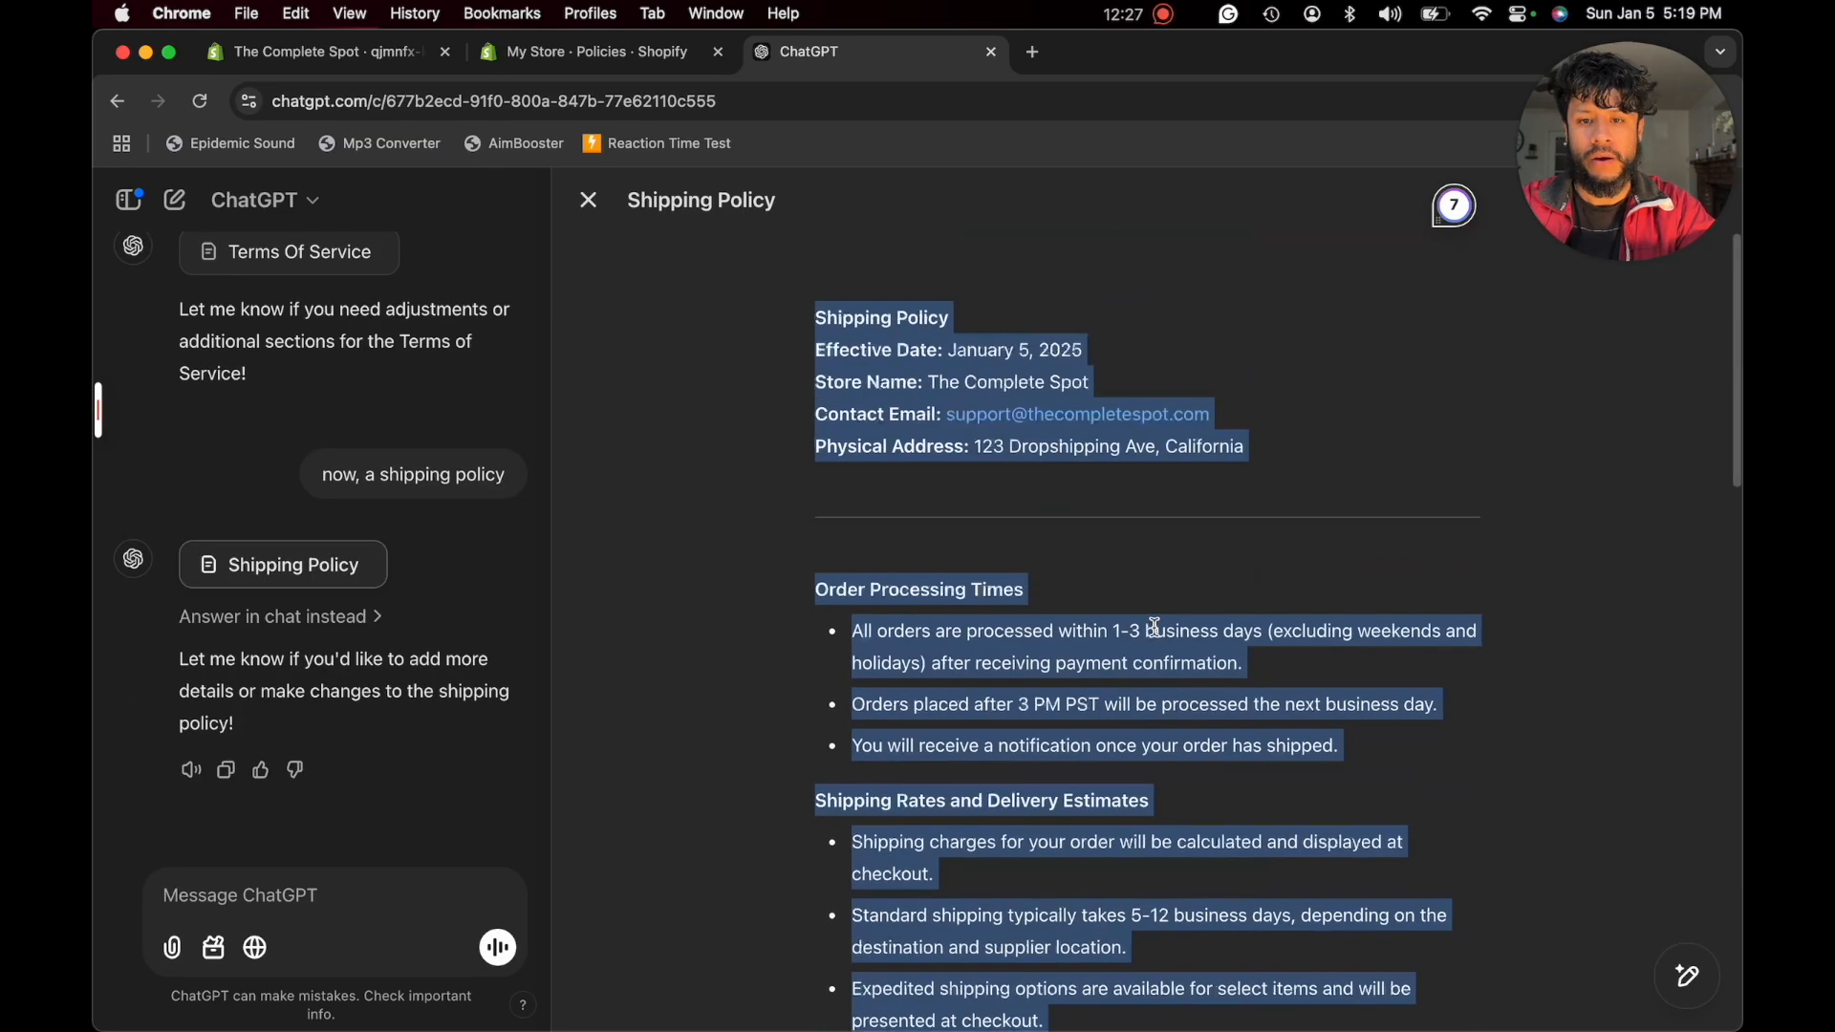
scroll(1154, 627, "down", 2)
scroll(1154, 627, "down", 10)
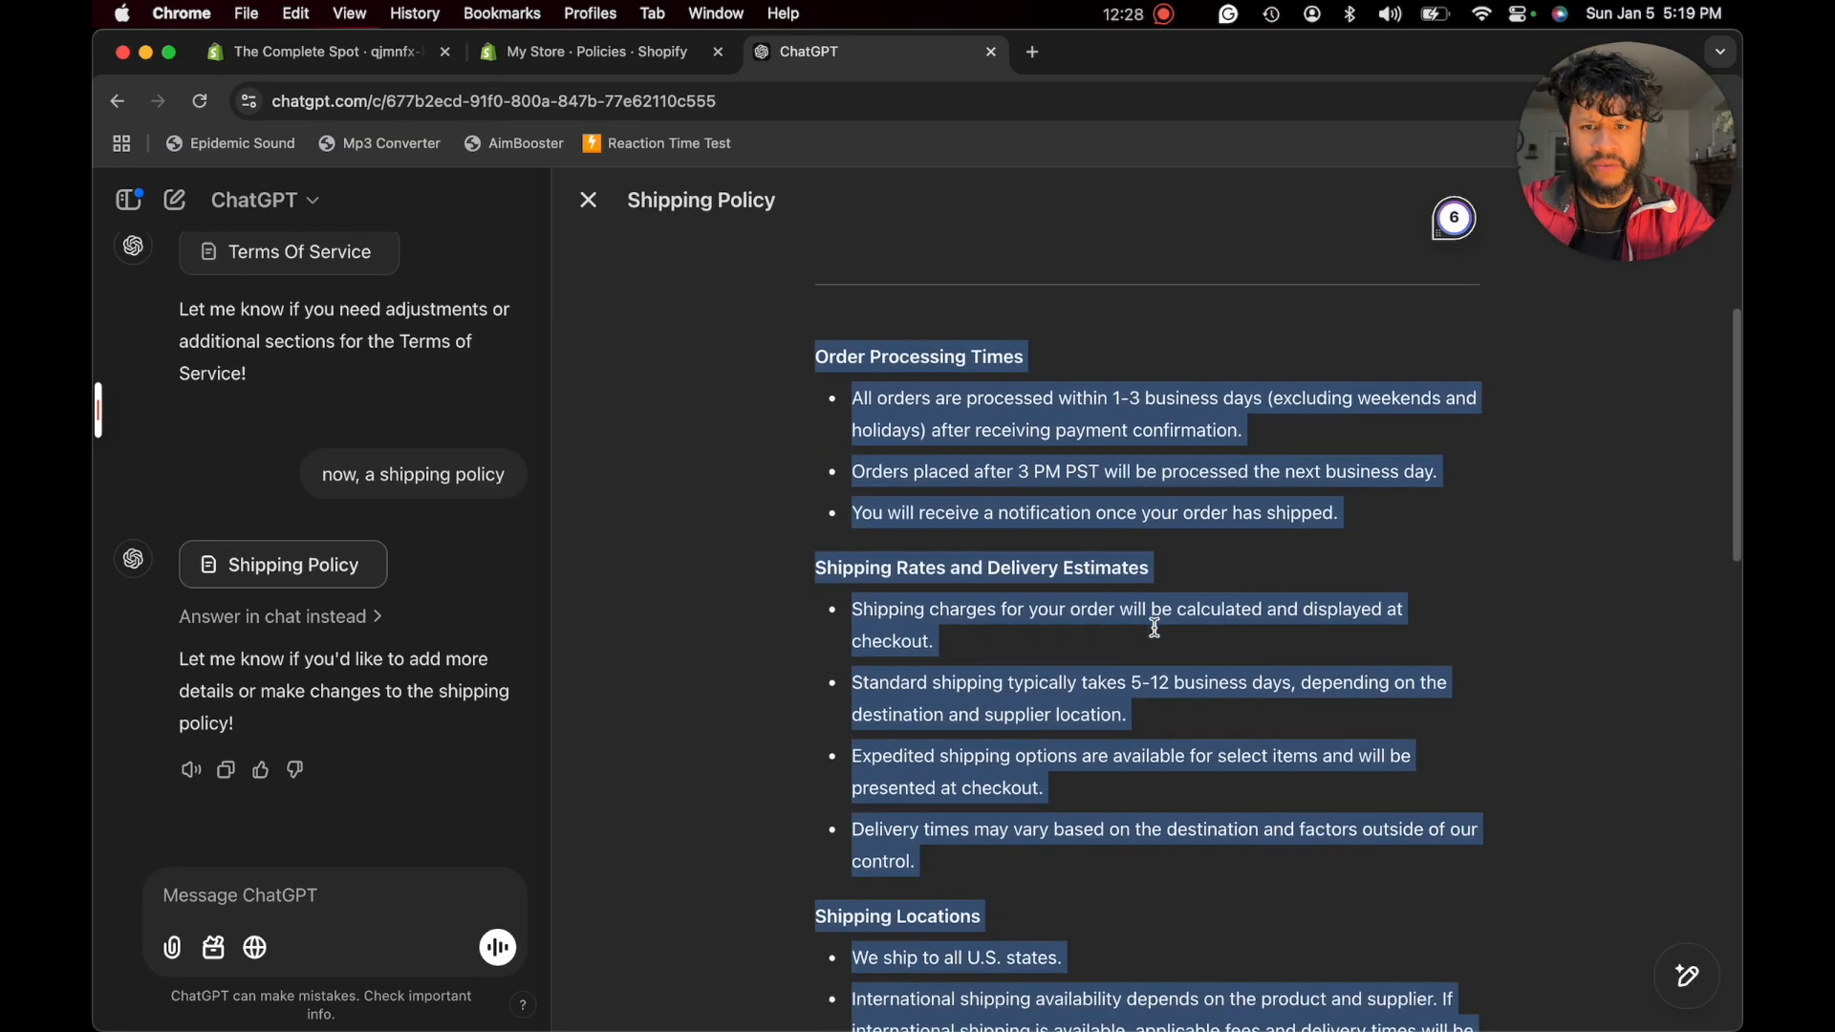
- Switch back to Shopify, paste ChatGPT's shipping policy text into the empty shipping policy and publish it
key("ctrl+shift+Tab")
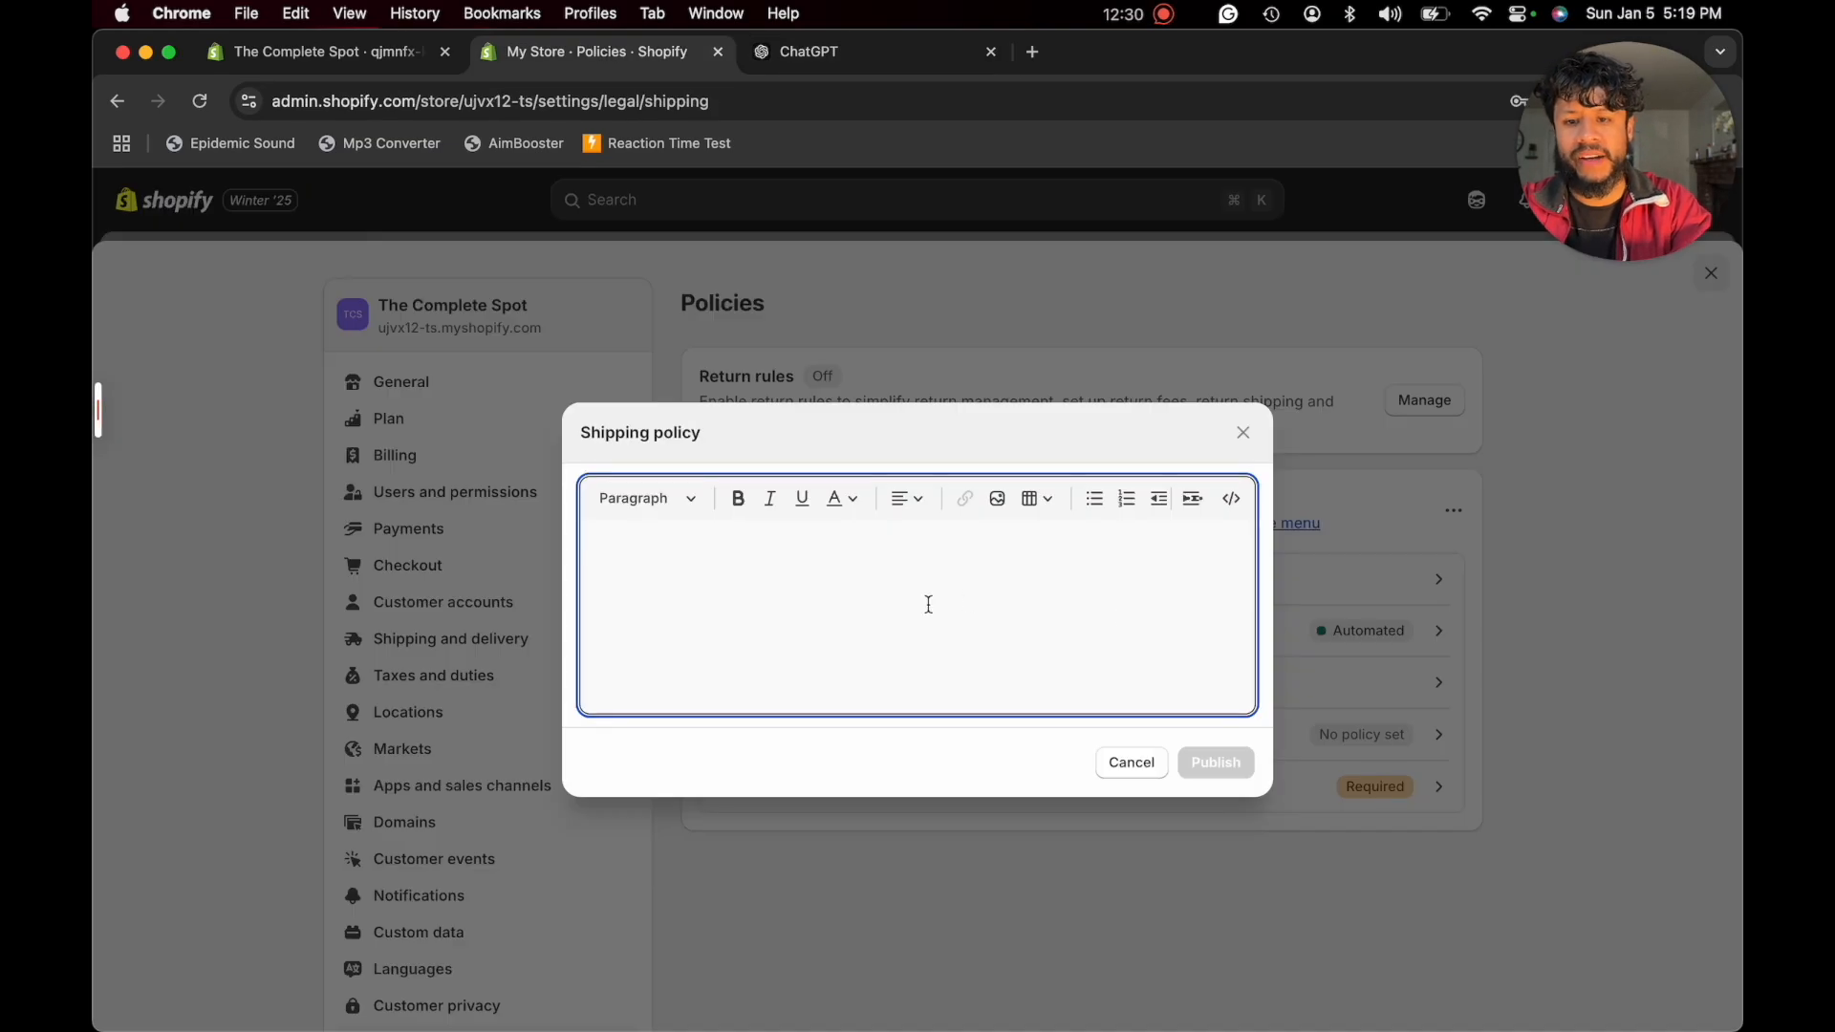
key("super+v")
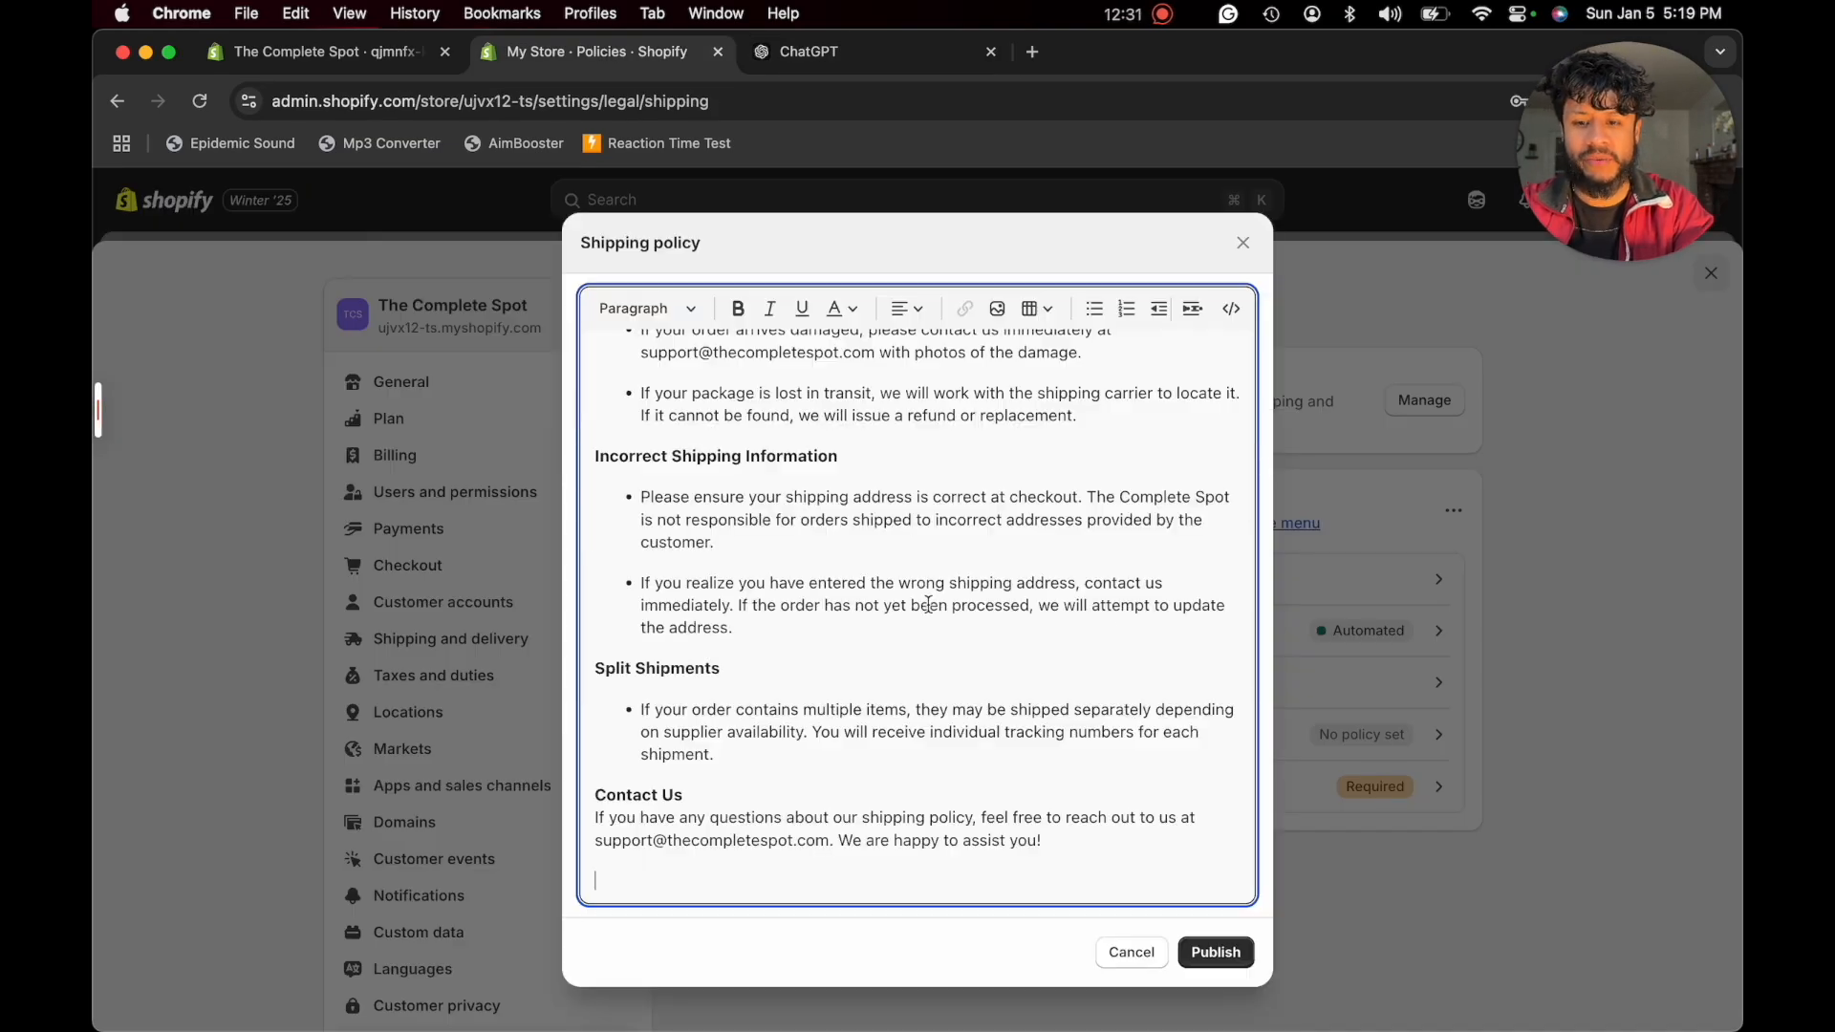
left_click(1214, 953)
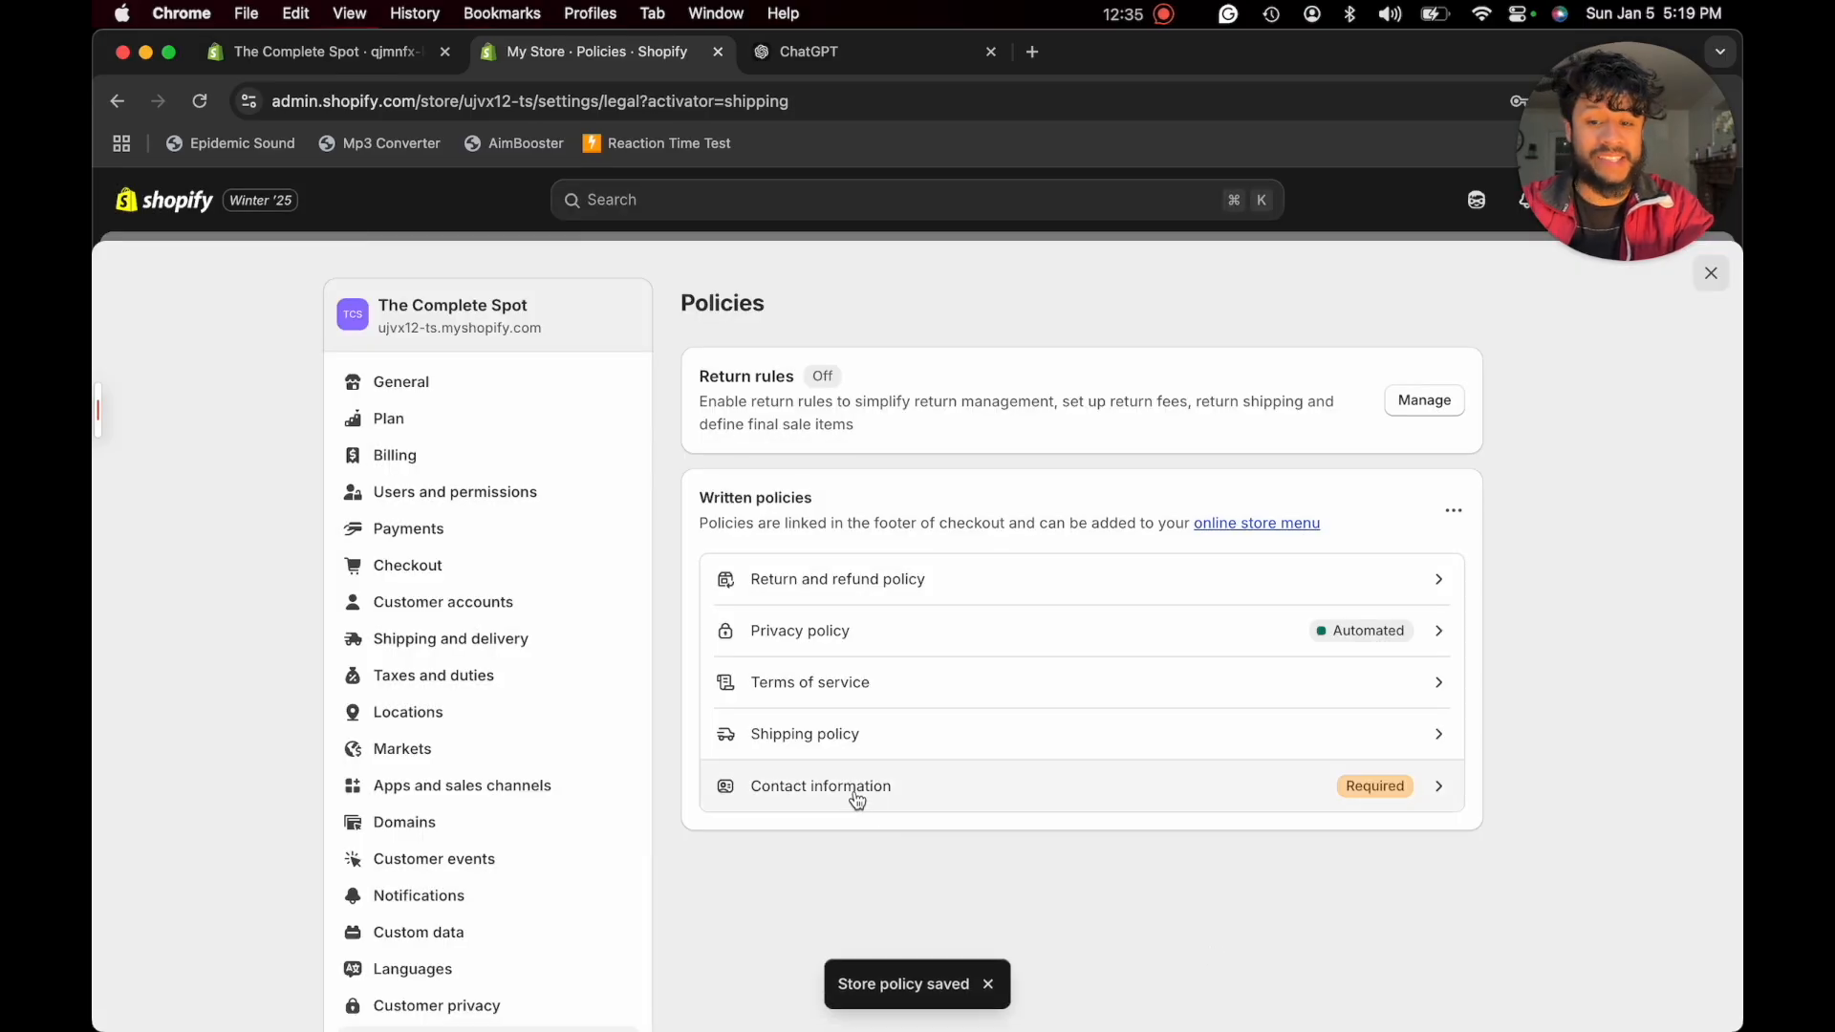
- Open the store's contact information policy, have ChatGPT draft one with the request "now a contact info", and review the draft
left_click(855, 795)
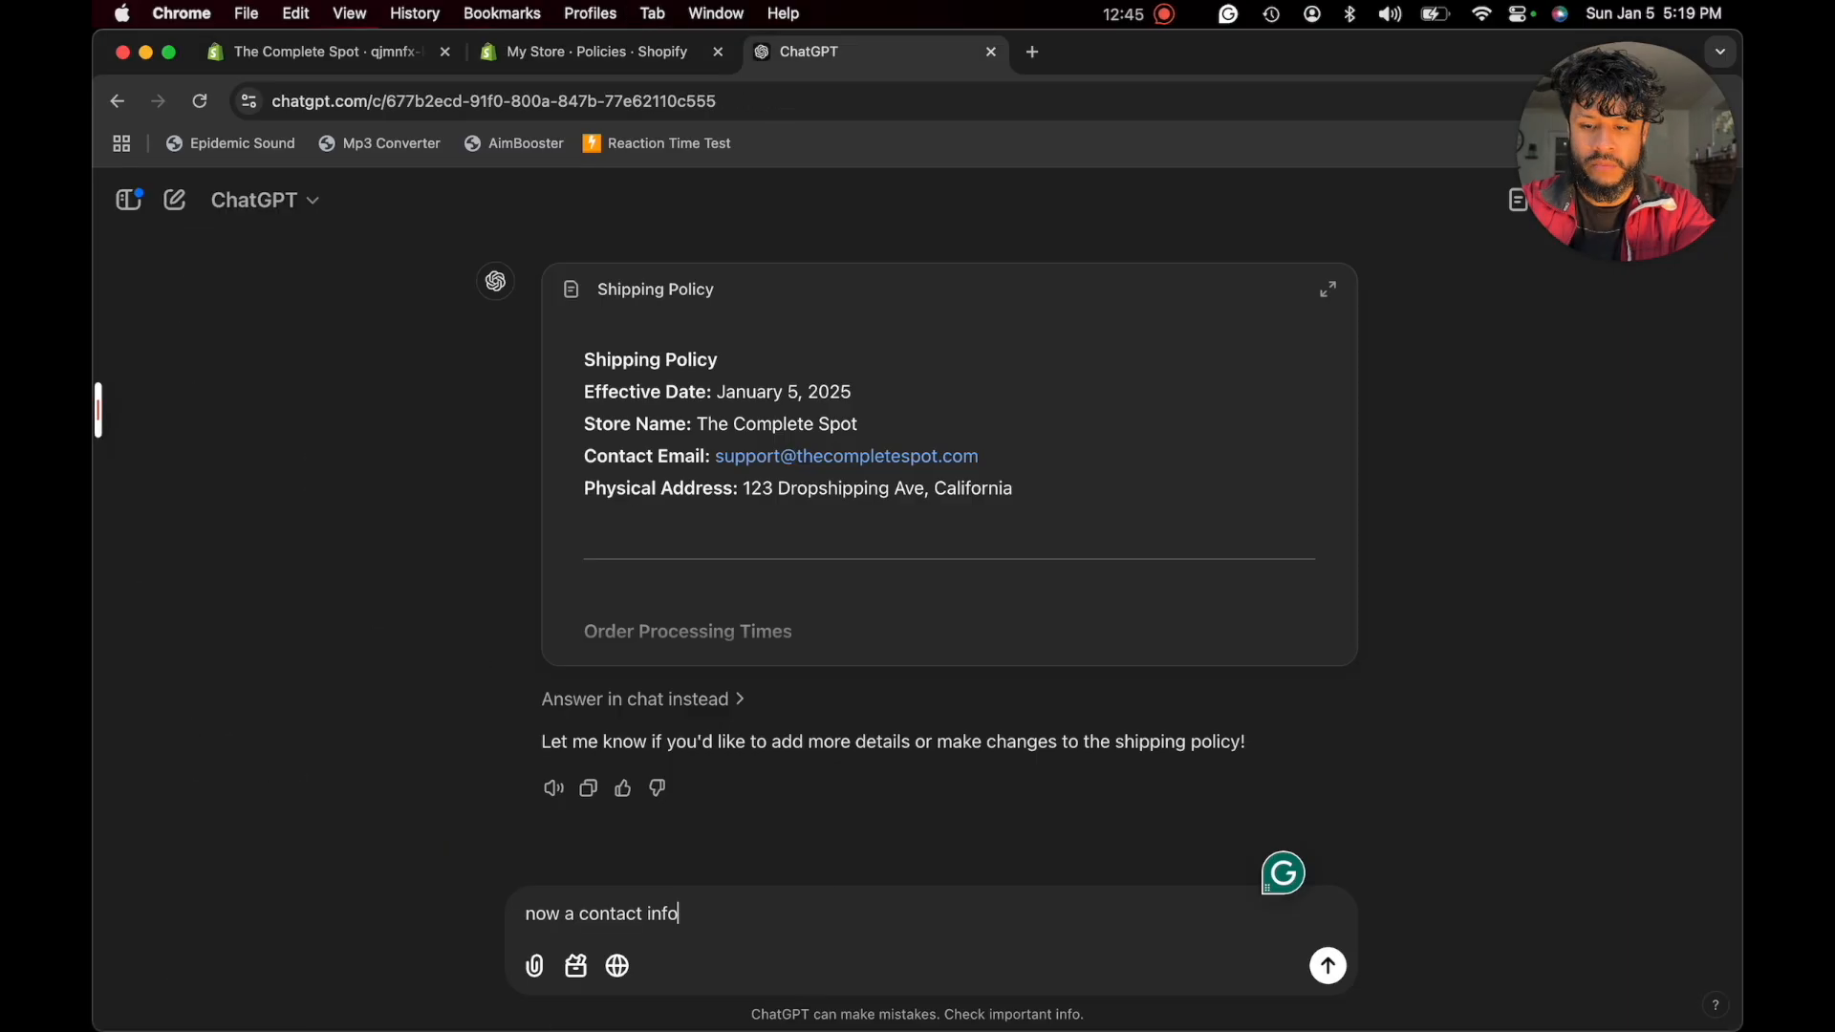
key("Return")
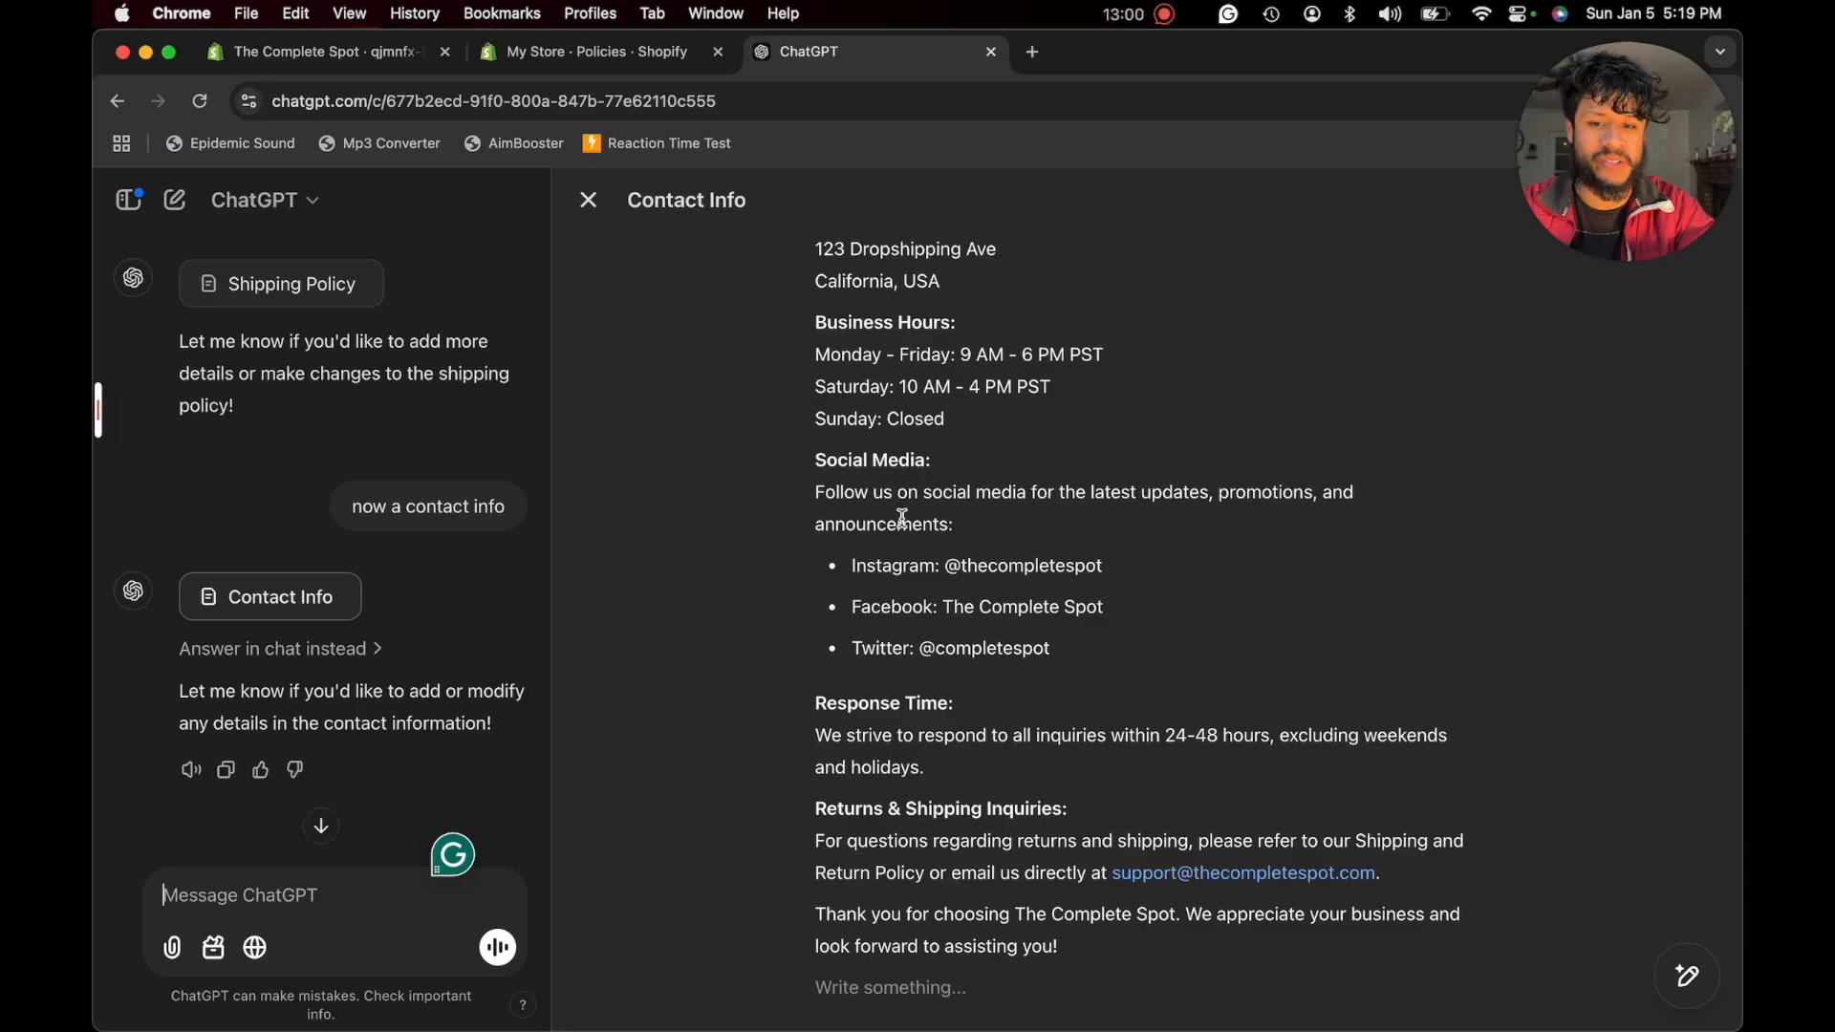
scroll(902, 518, "down", 3)
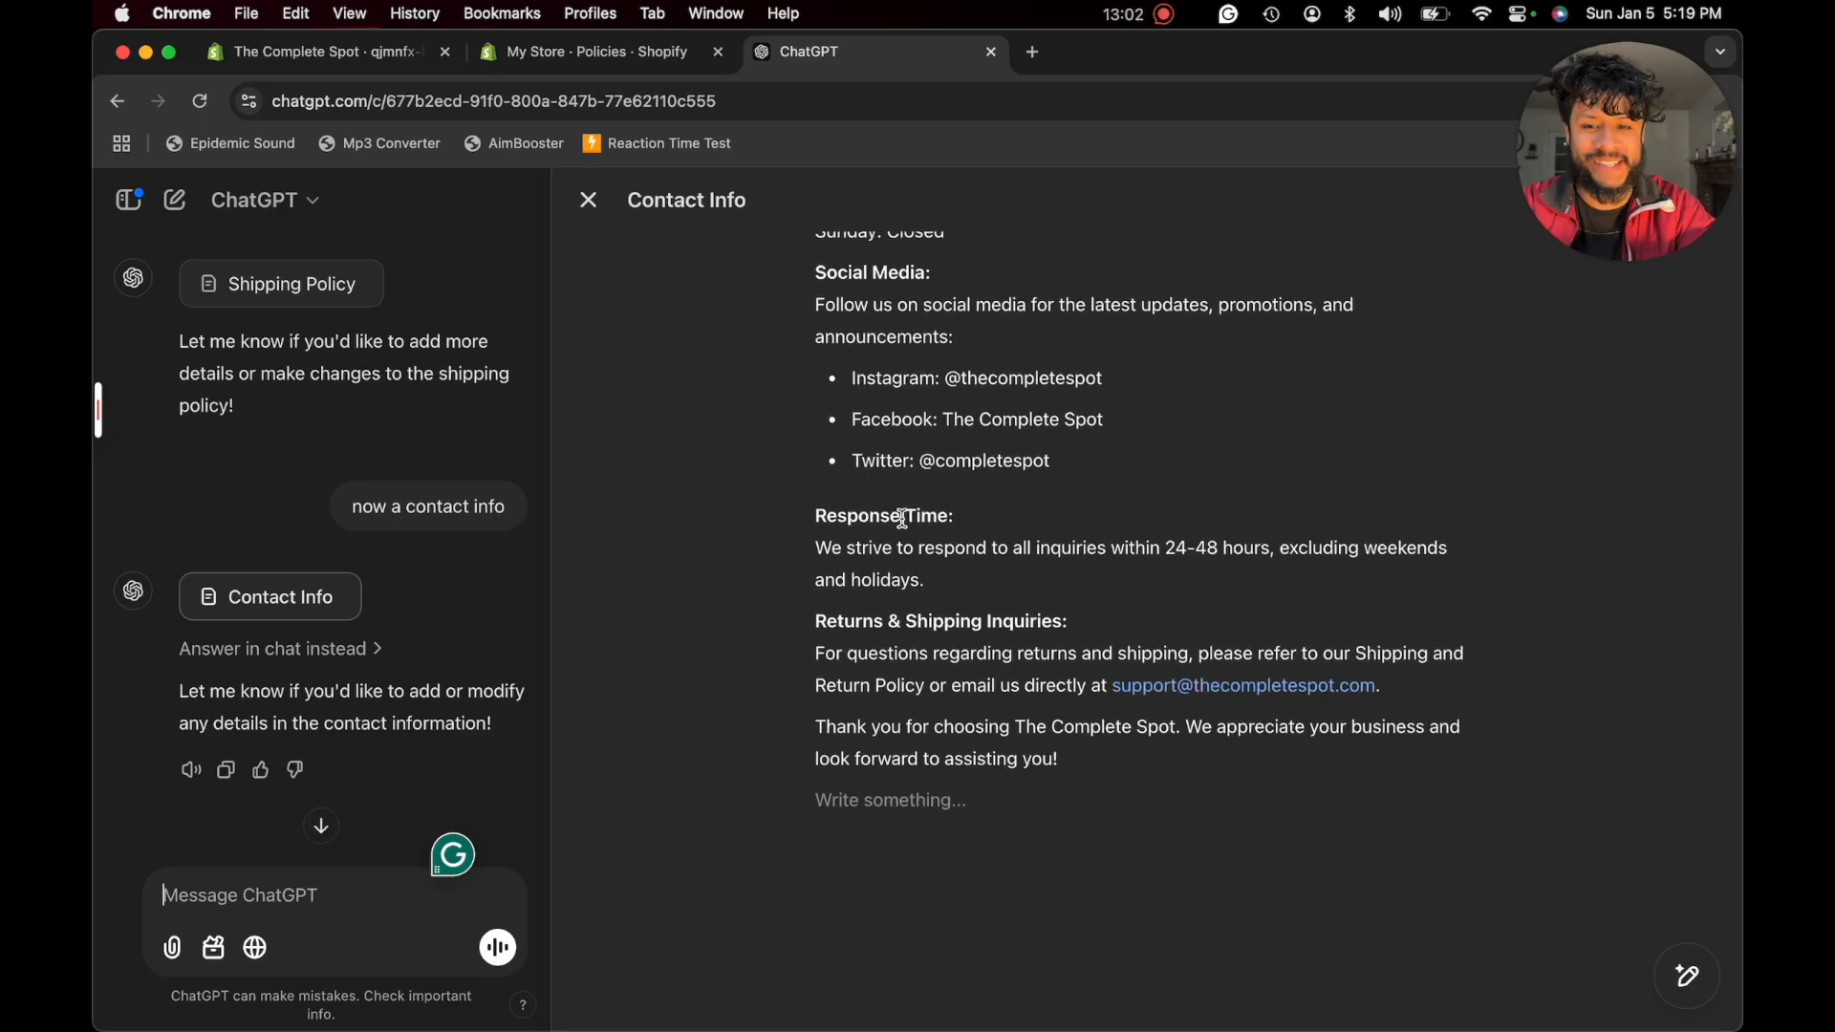
scroll(902, 518, "up", 4)
- Copy ChatGPT's entire contact info draft into Shopify's empty contact information policy and publish it
left_click(902, 518)
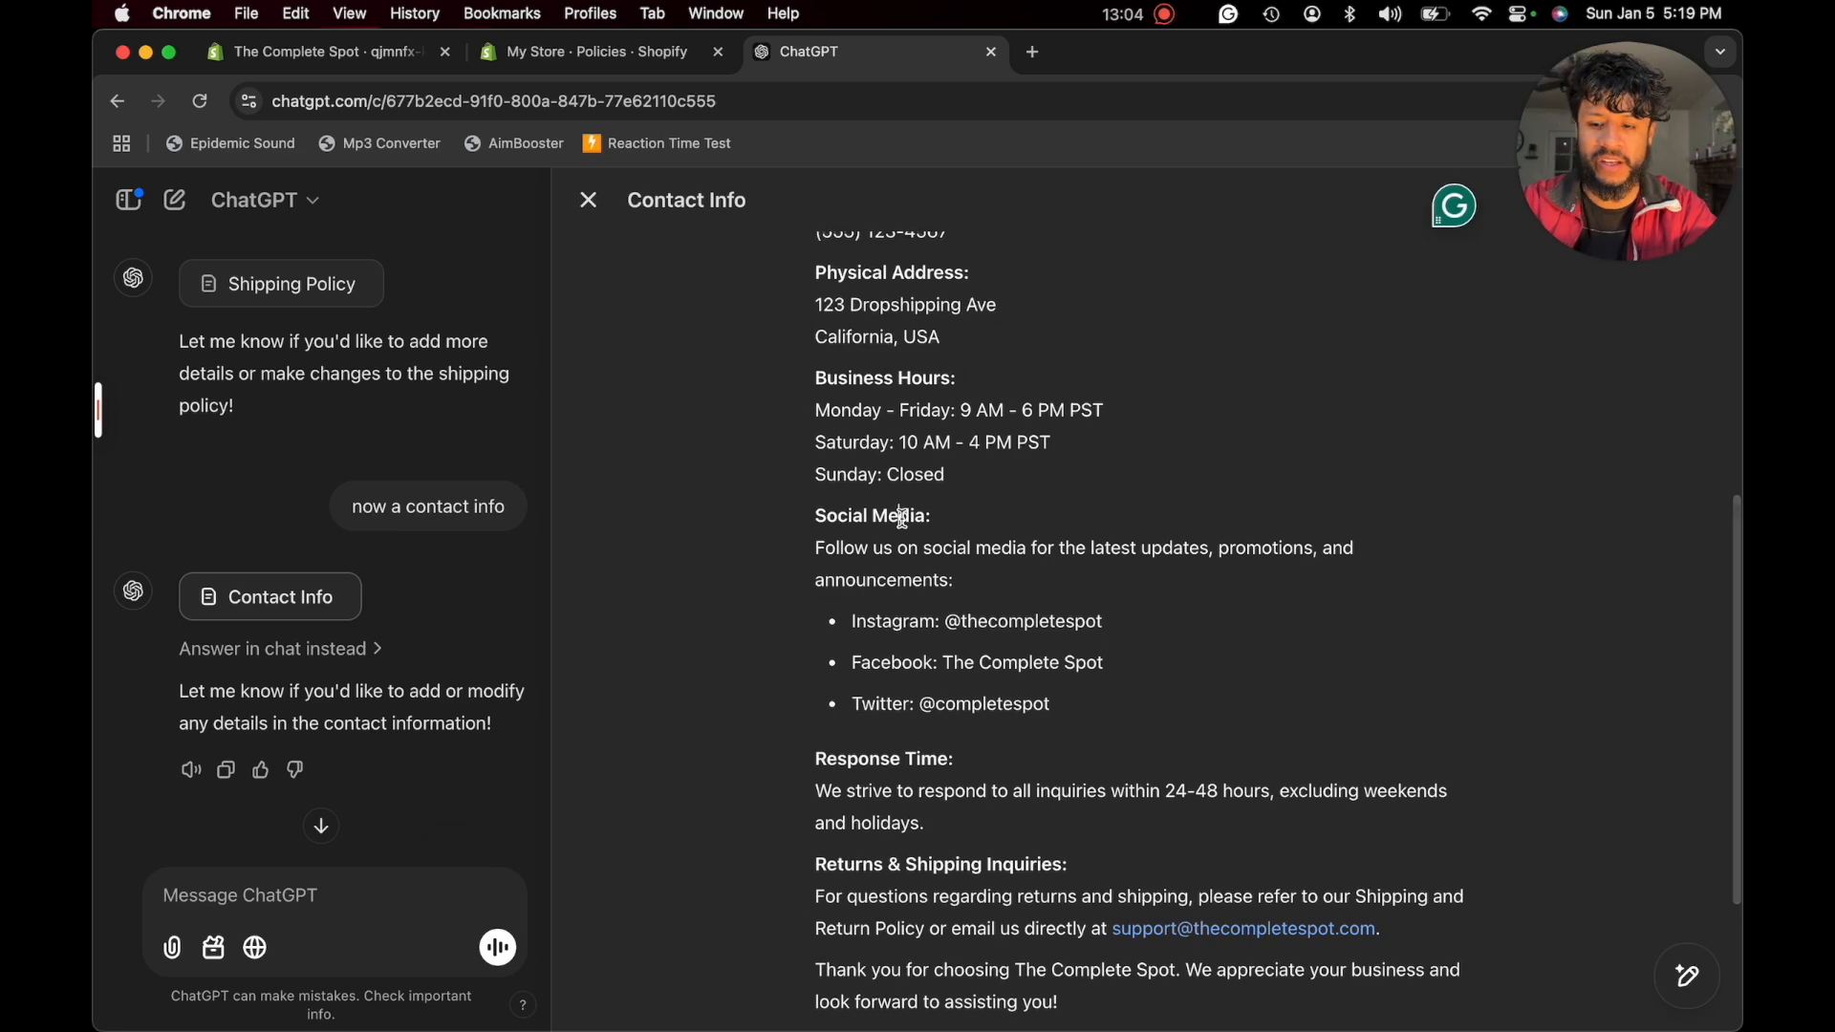
key("cmd+a")
key("cmd+c")
key("cmd+2")
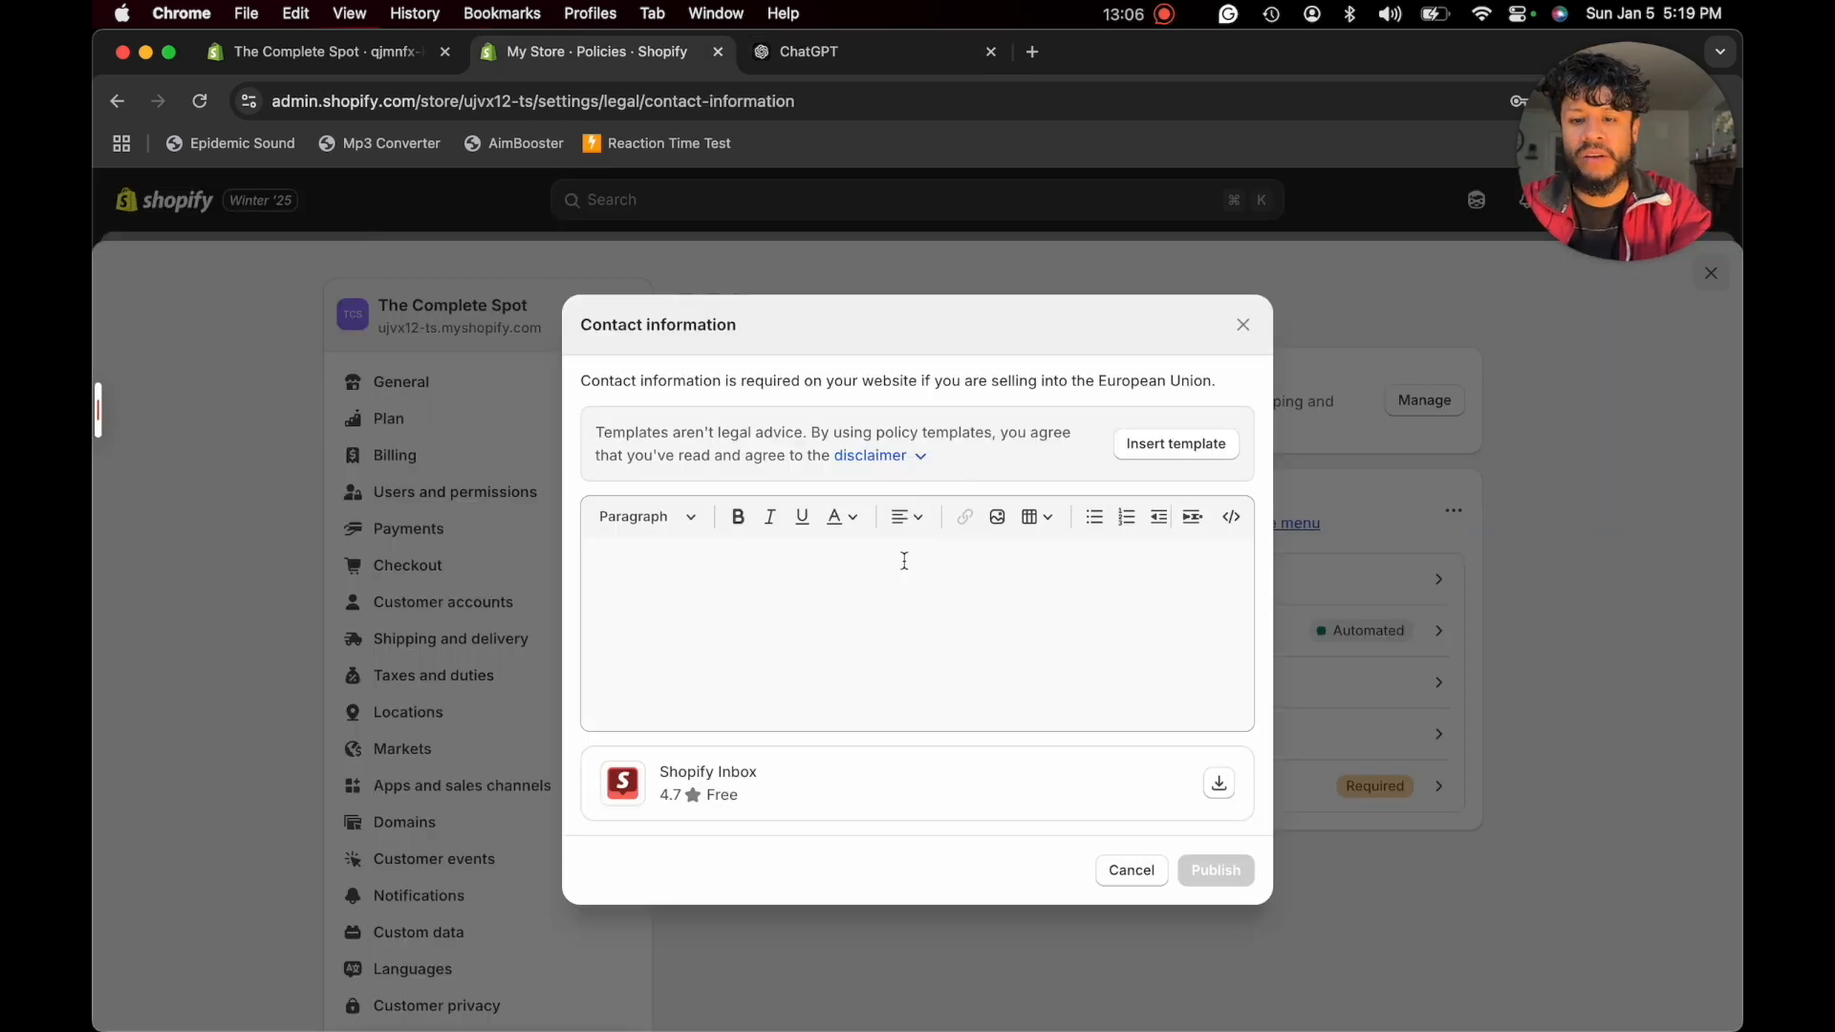
left_click(827, 639)
key("cmd+v")
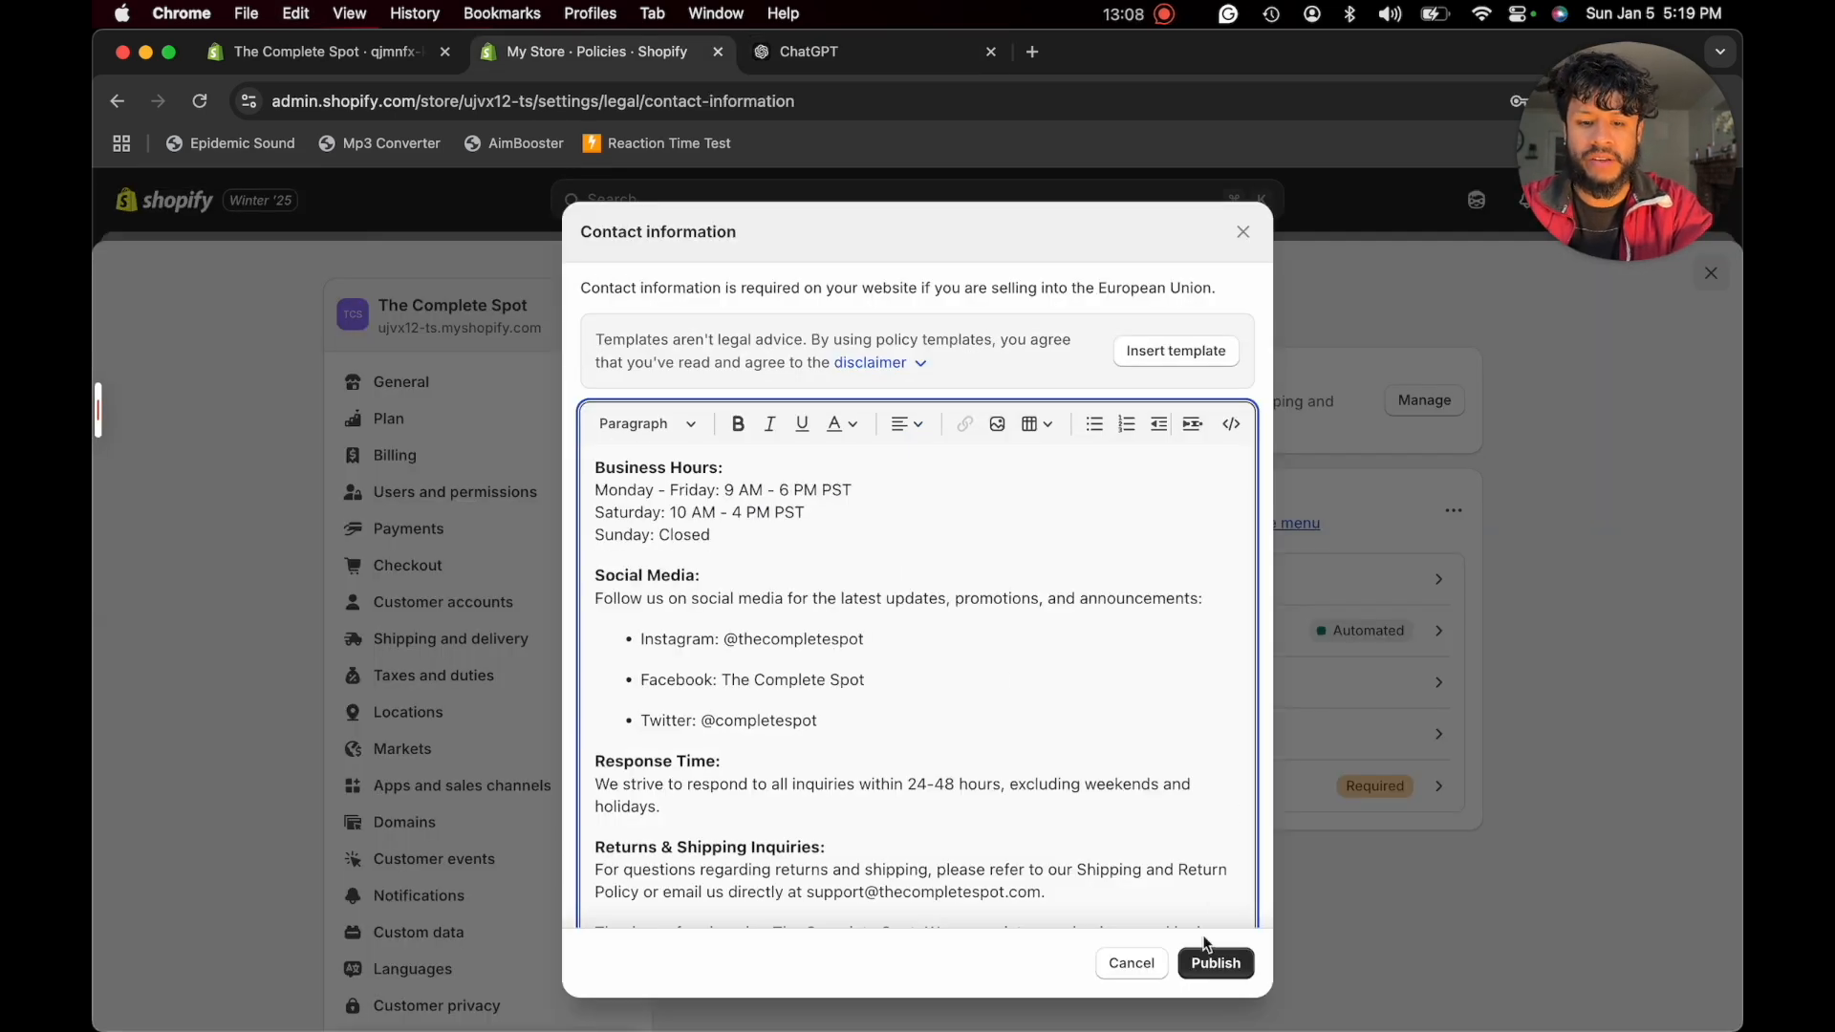
left_click(1206, 960)
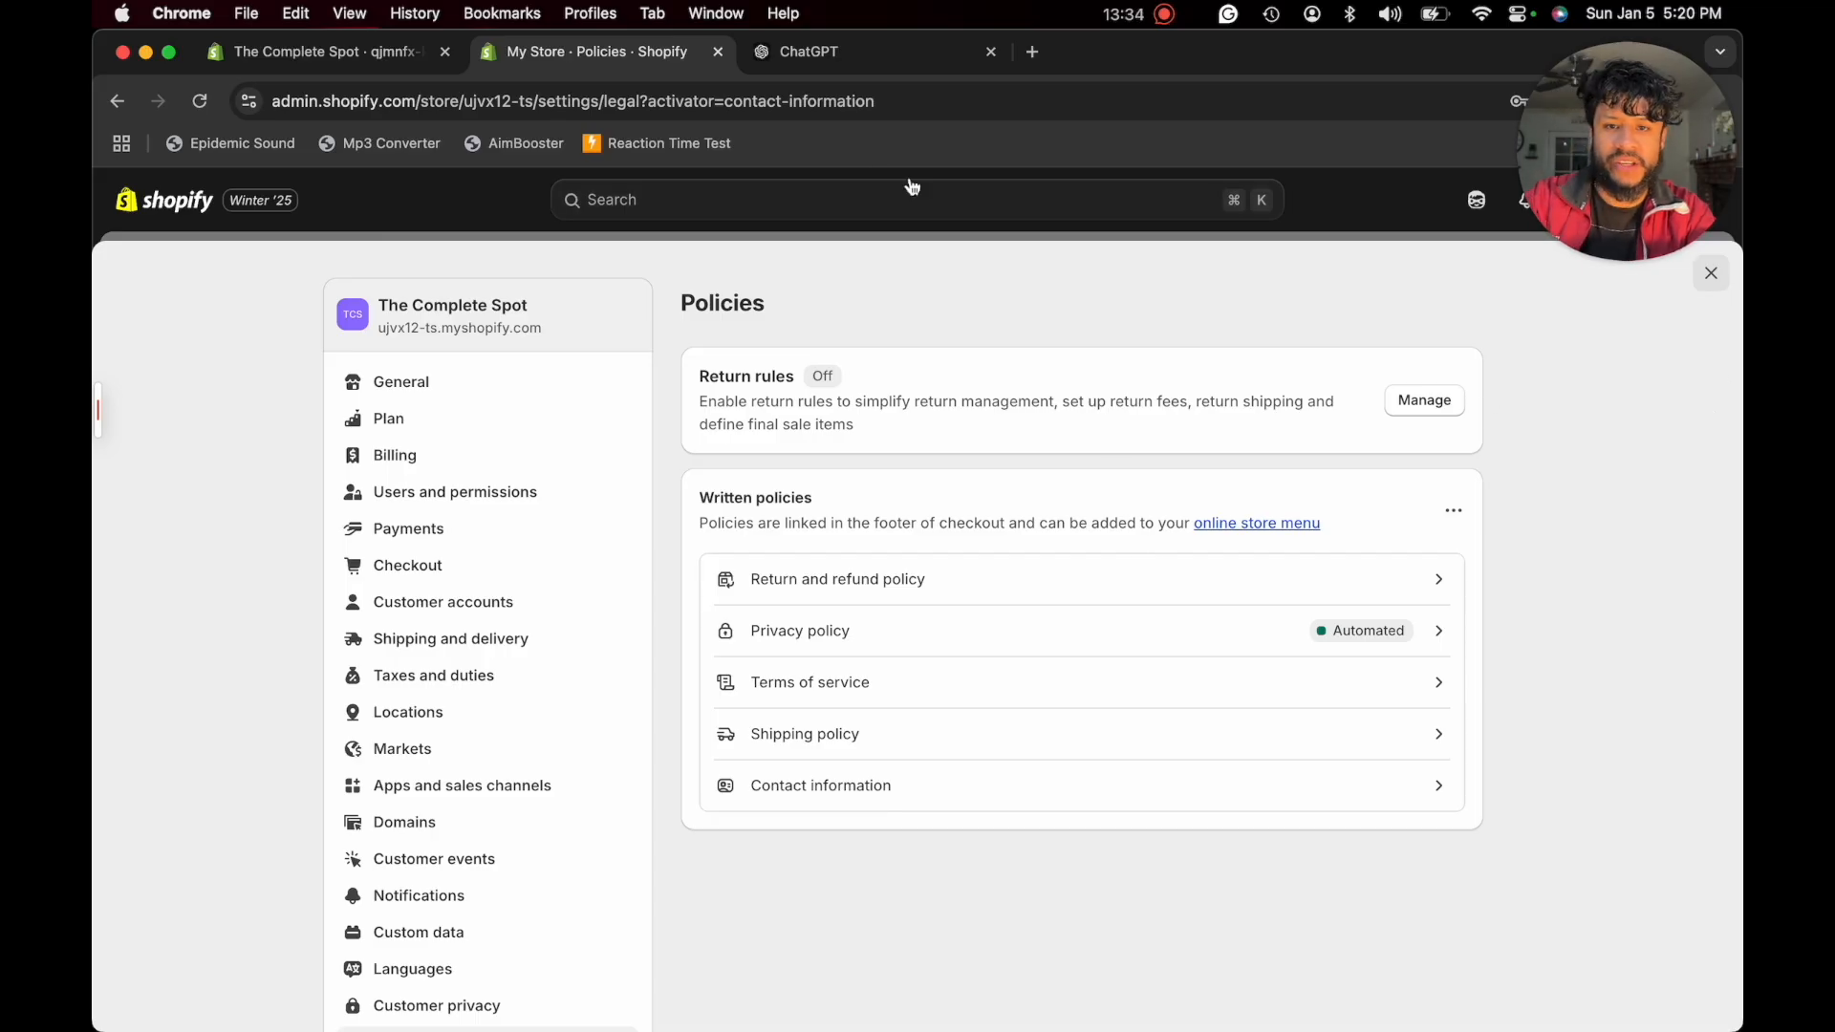
- Search the Shopify admin for AutoDS, open the Auto DS: AI Dropshipping & POD app listing and install the app on the store
left_click(647, 212)
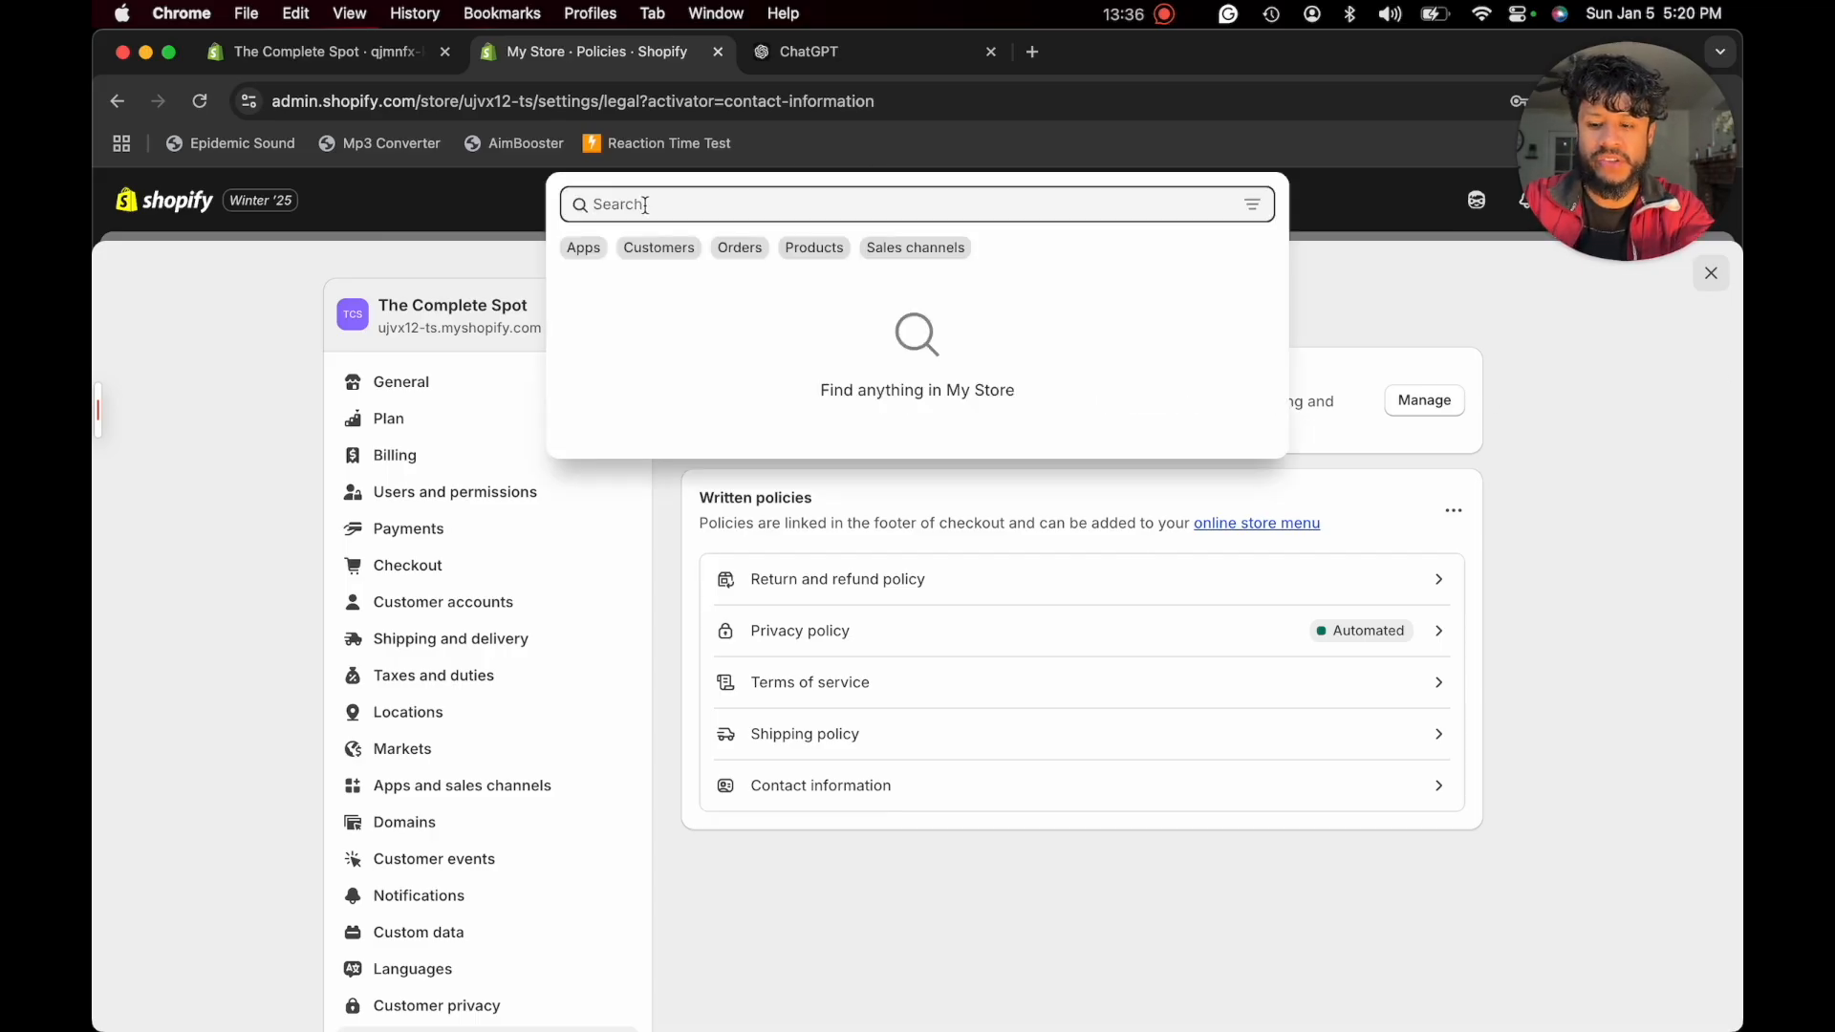
type("AutoDS")
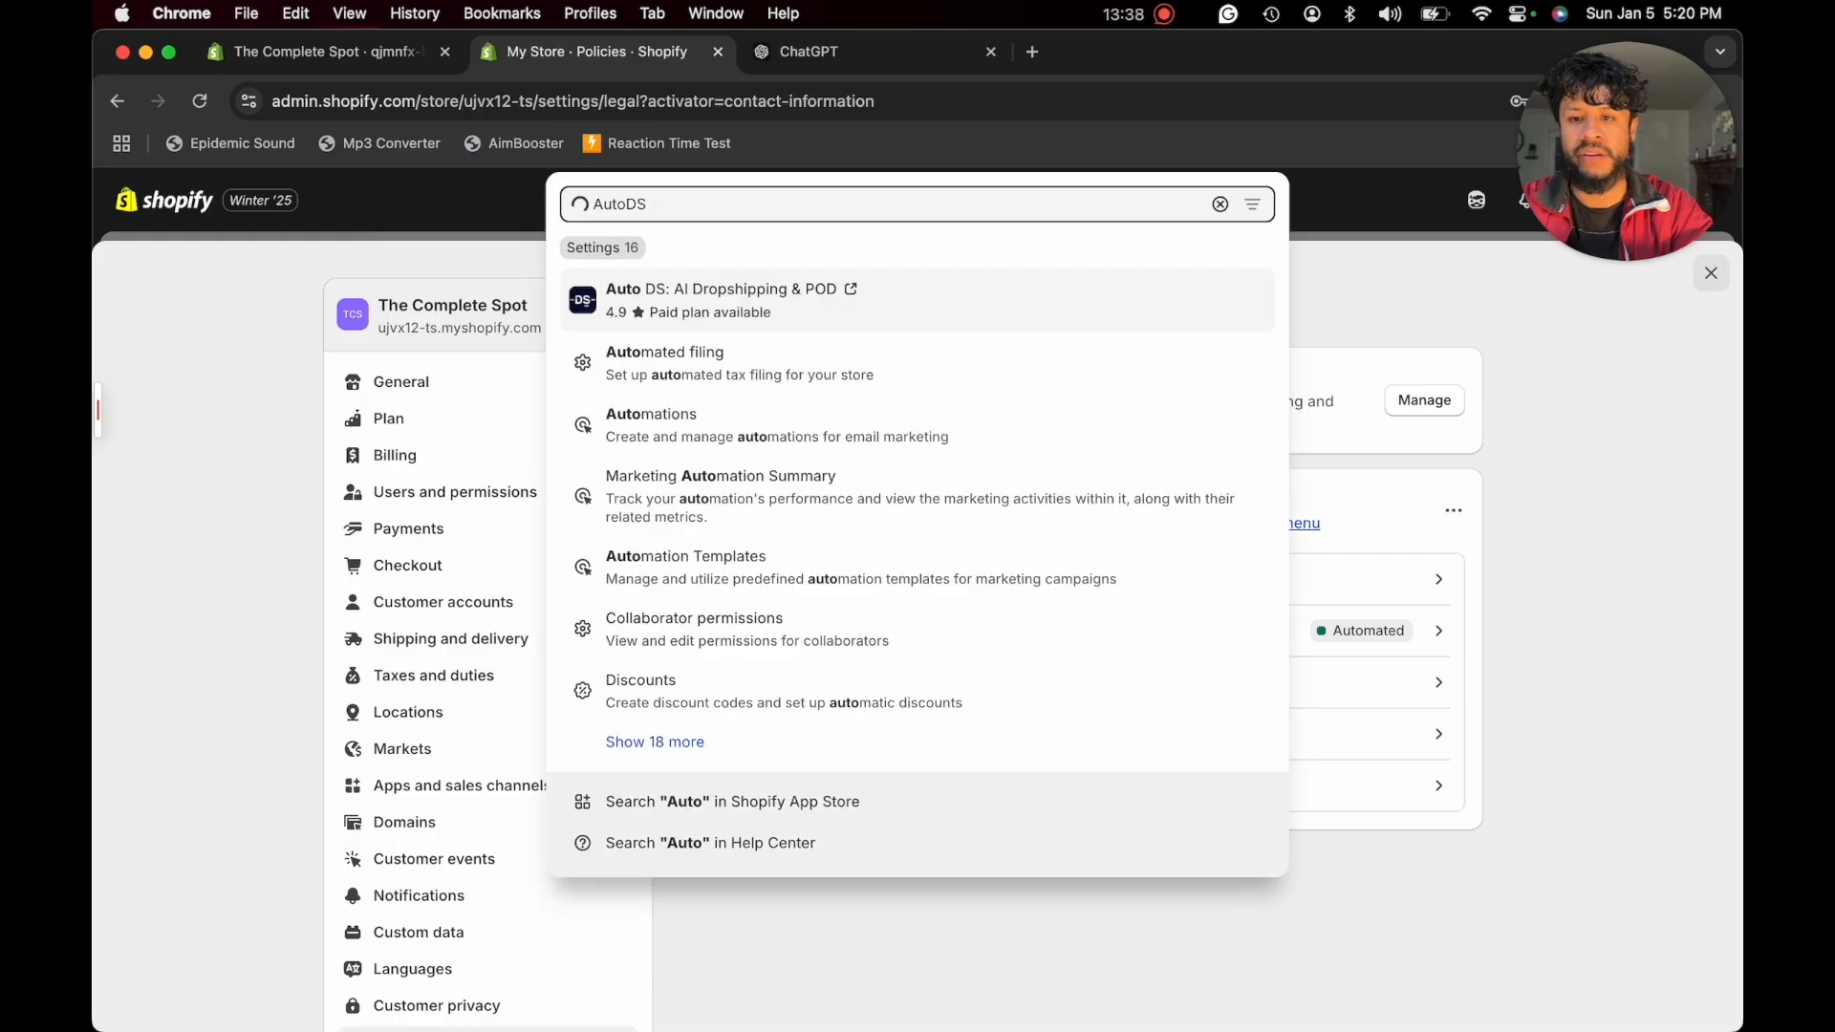
left_click(733, 266)
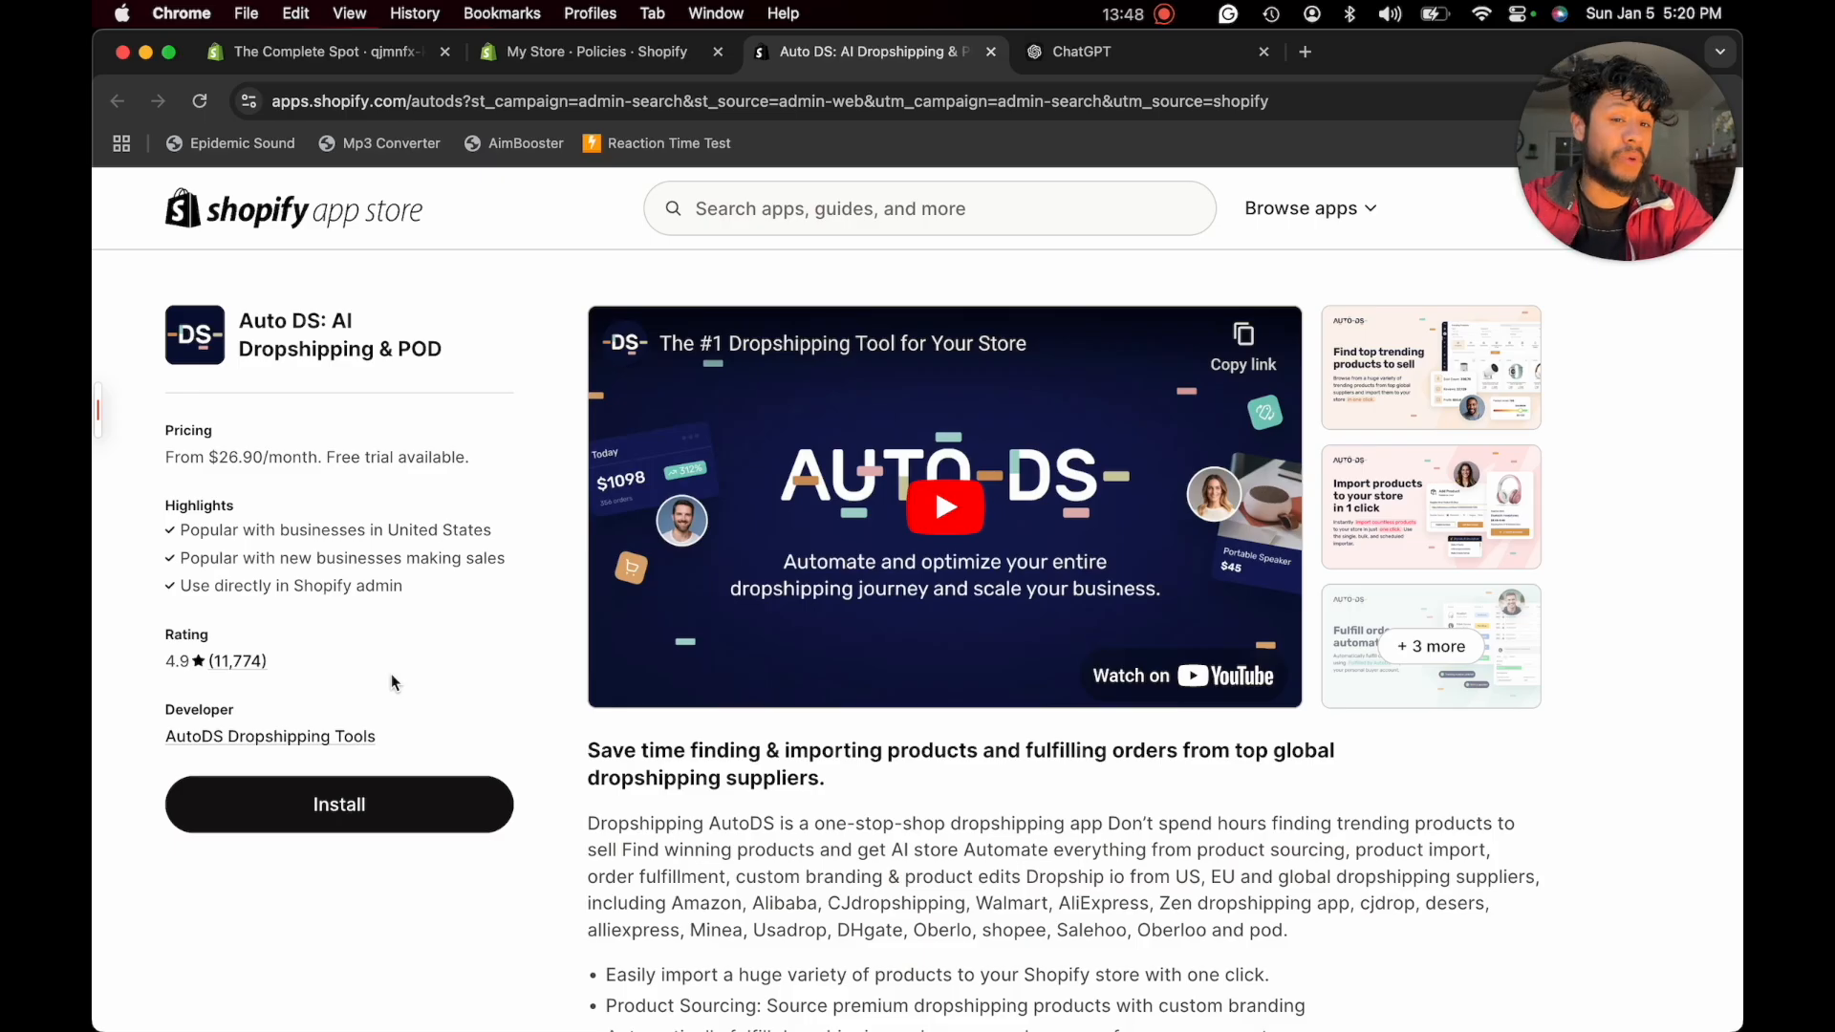
left_click(304, 812)
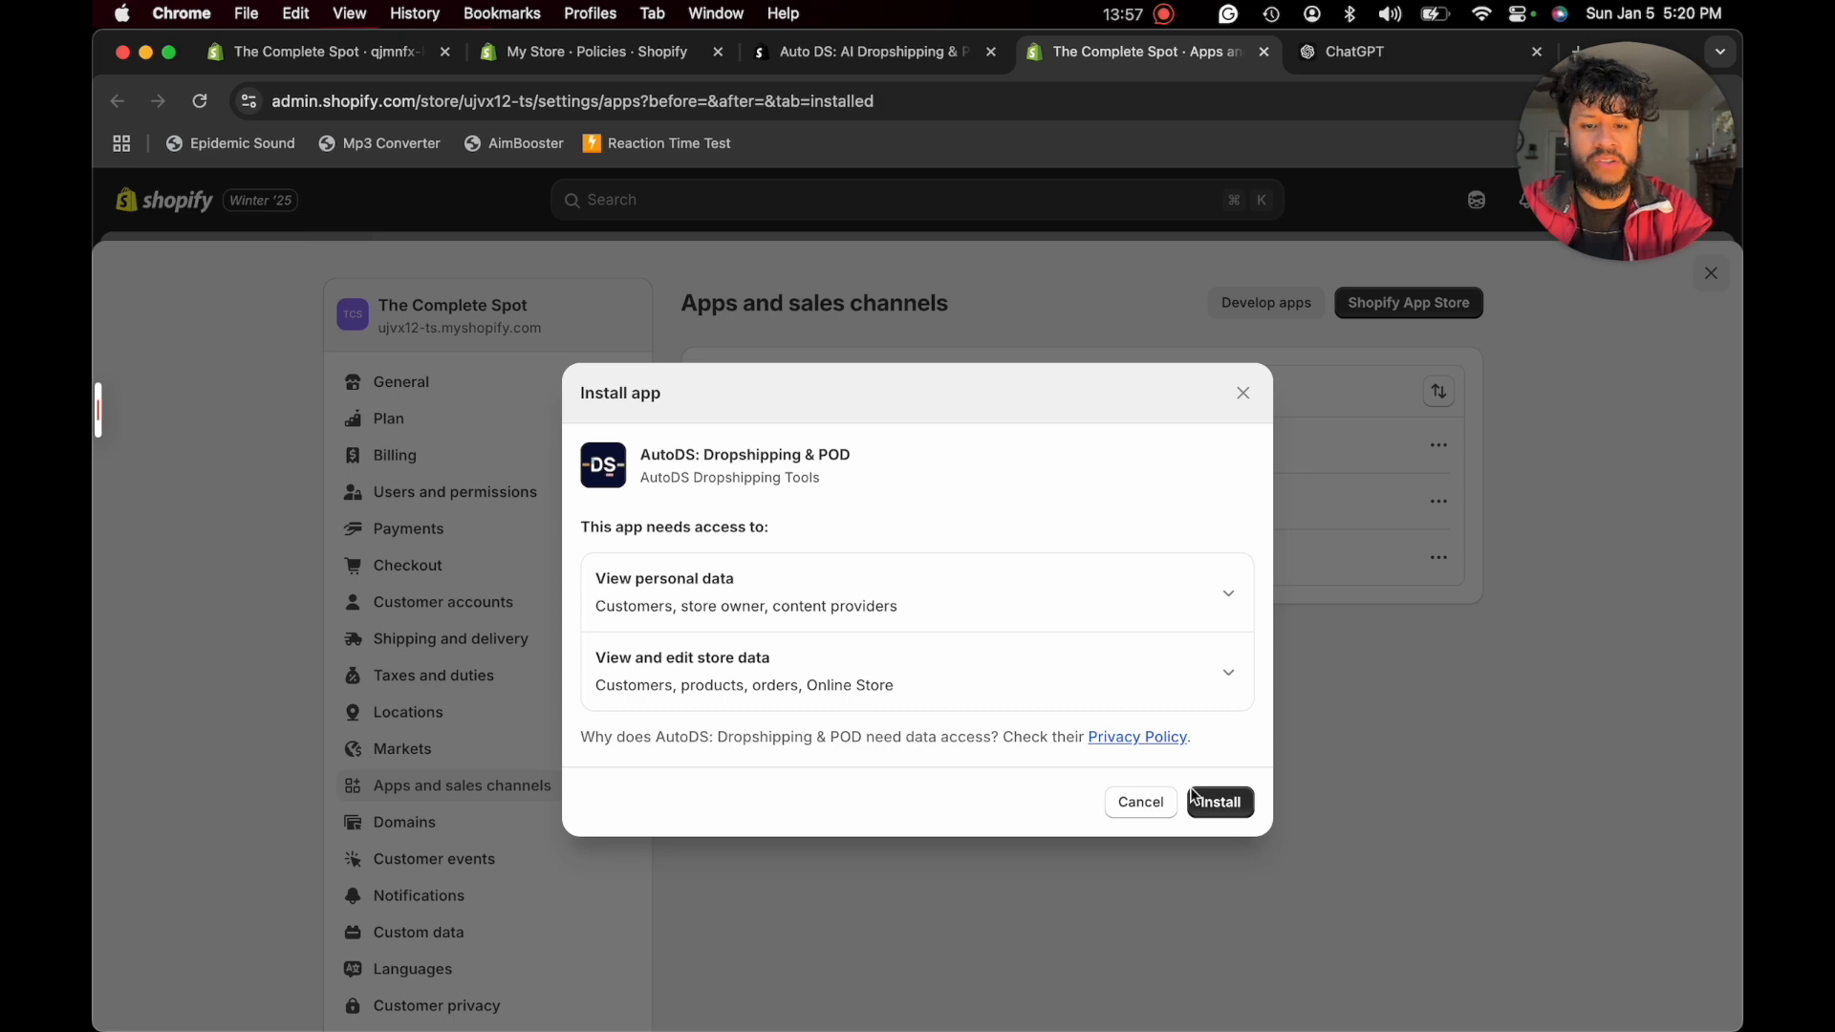
left_click(1228, 803)
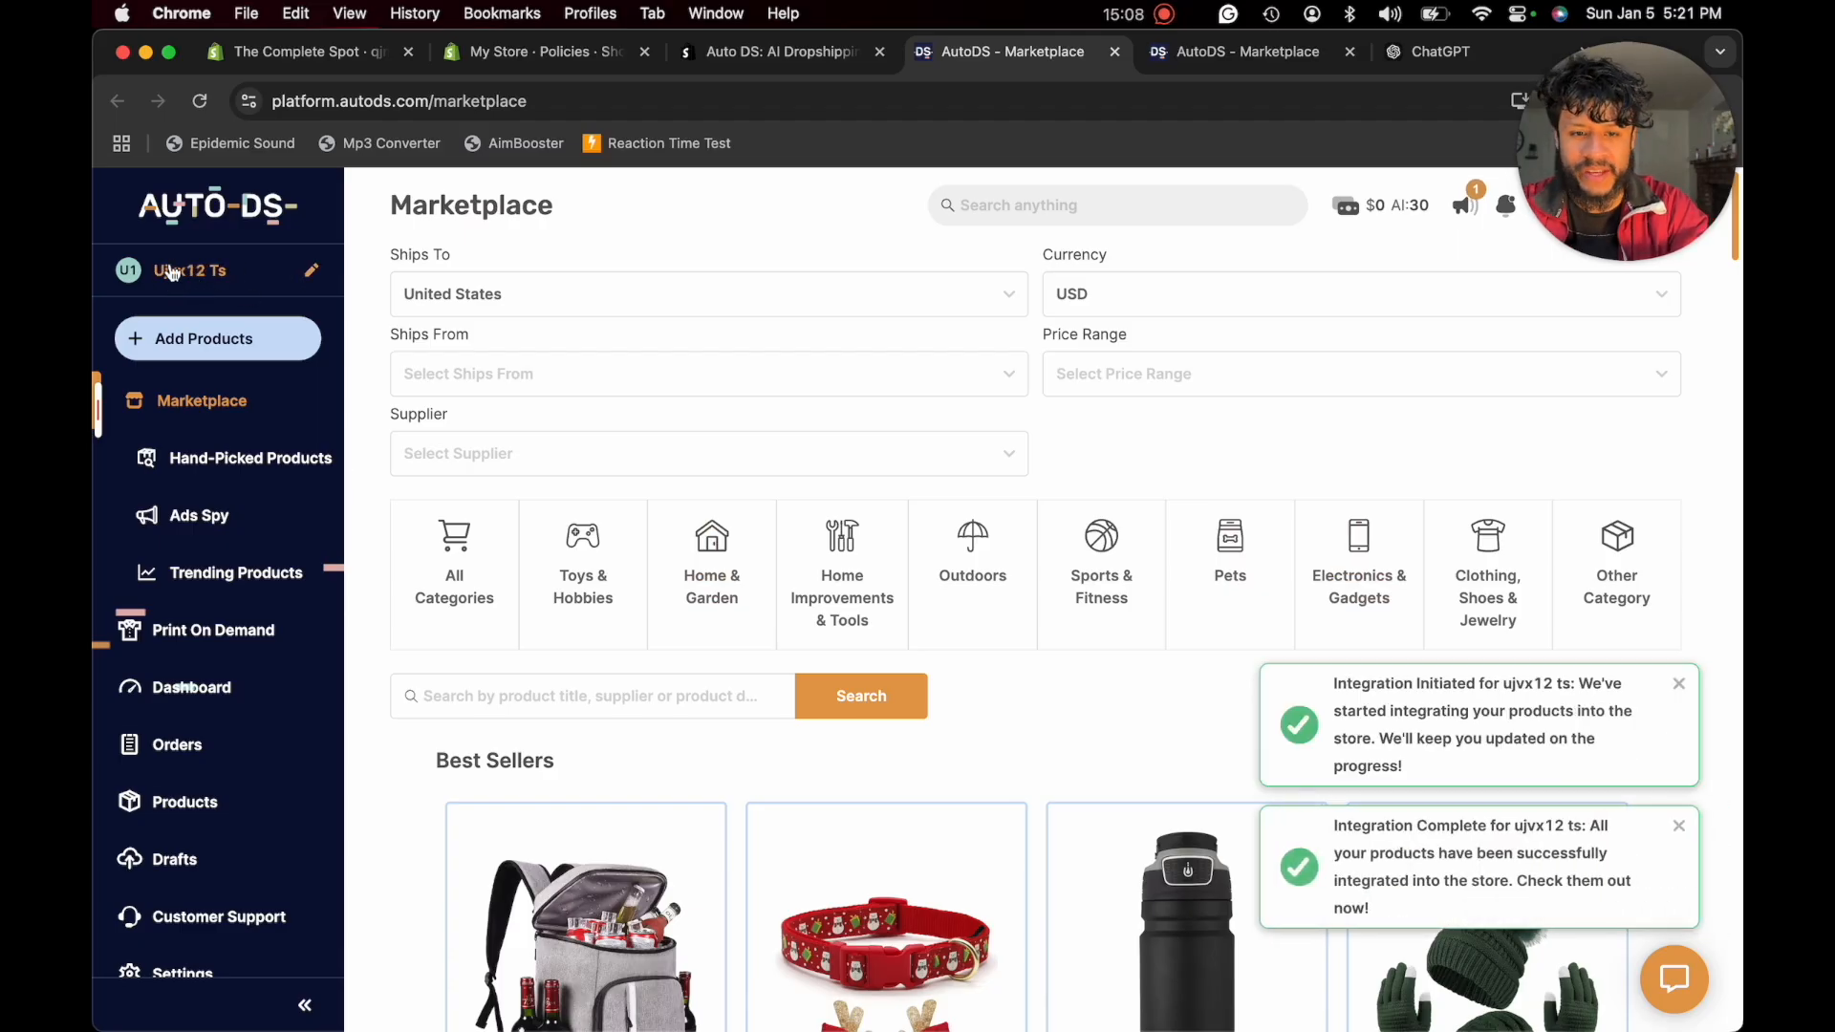
- Rename the connected Shopify store in AutoDS as The Complete Spot and close the store list
left_click(313, 274)
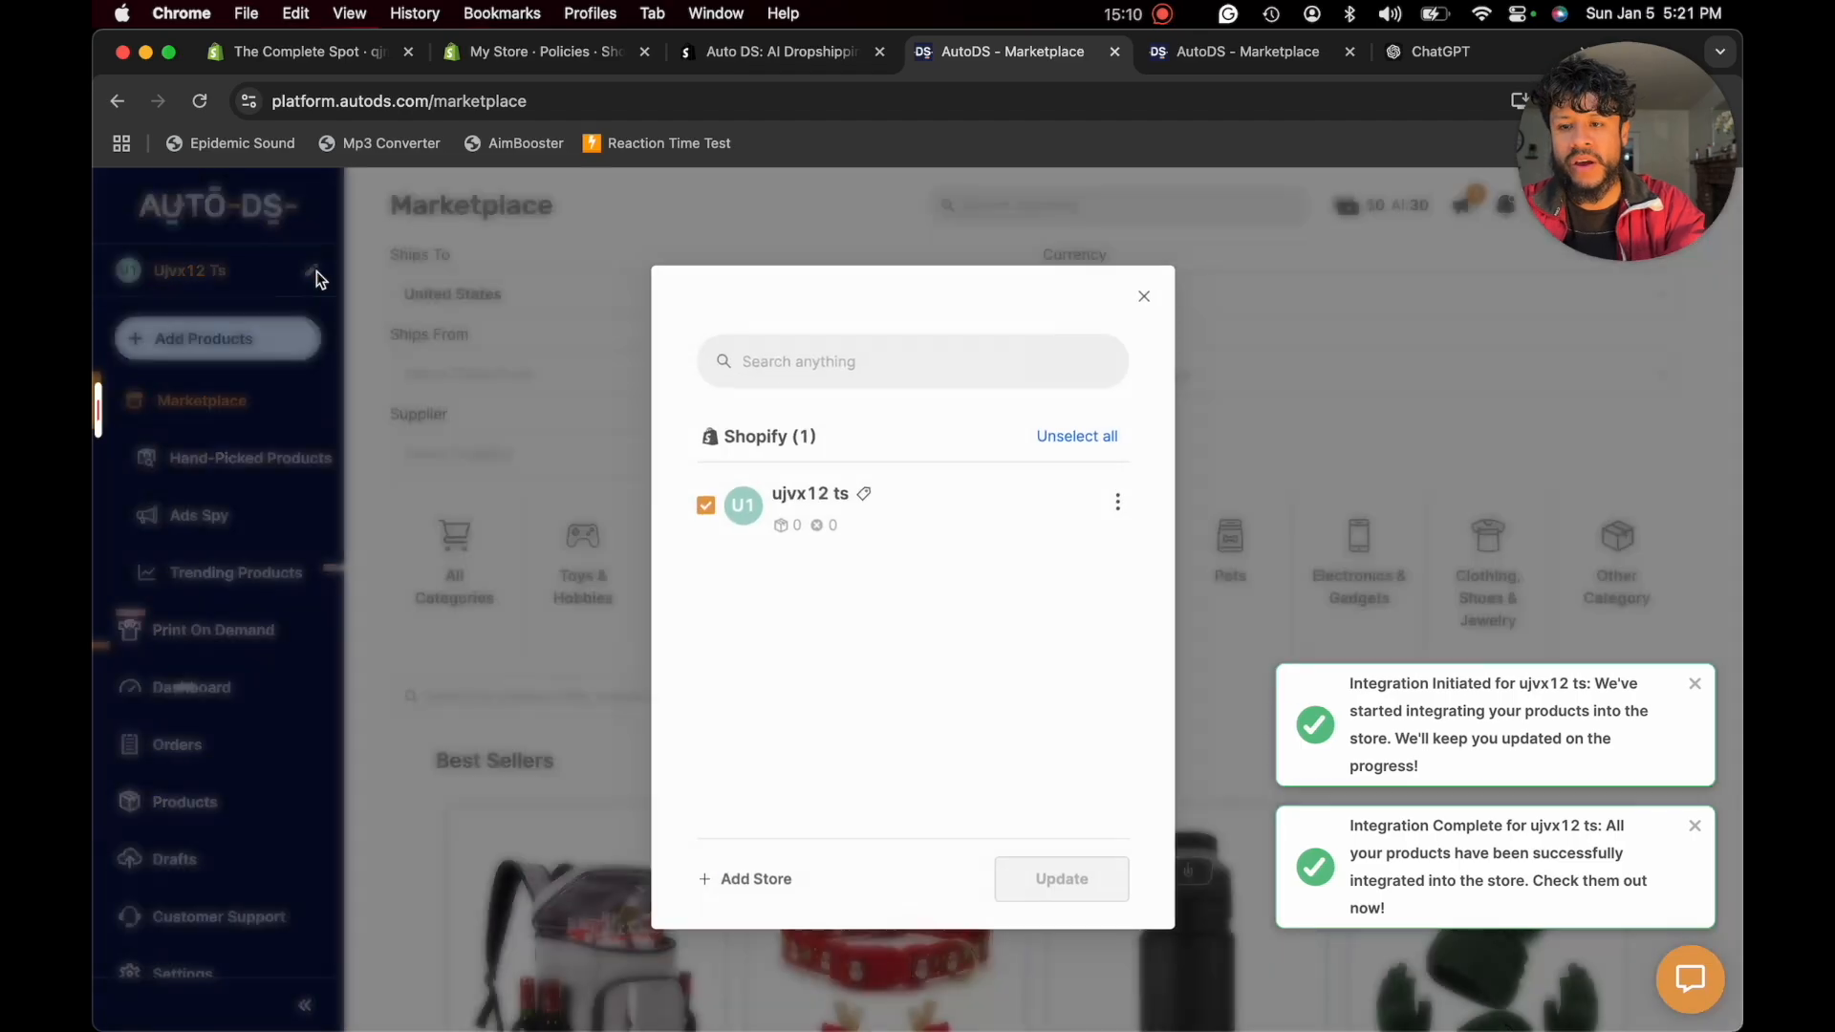
left_click(1125, 503)
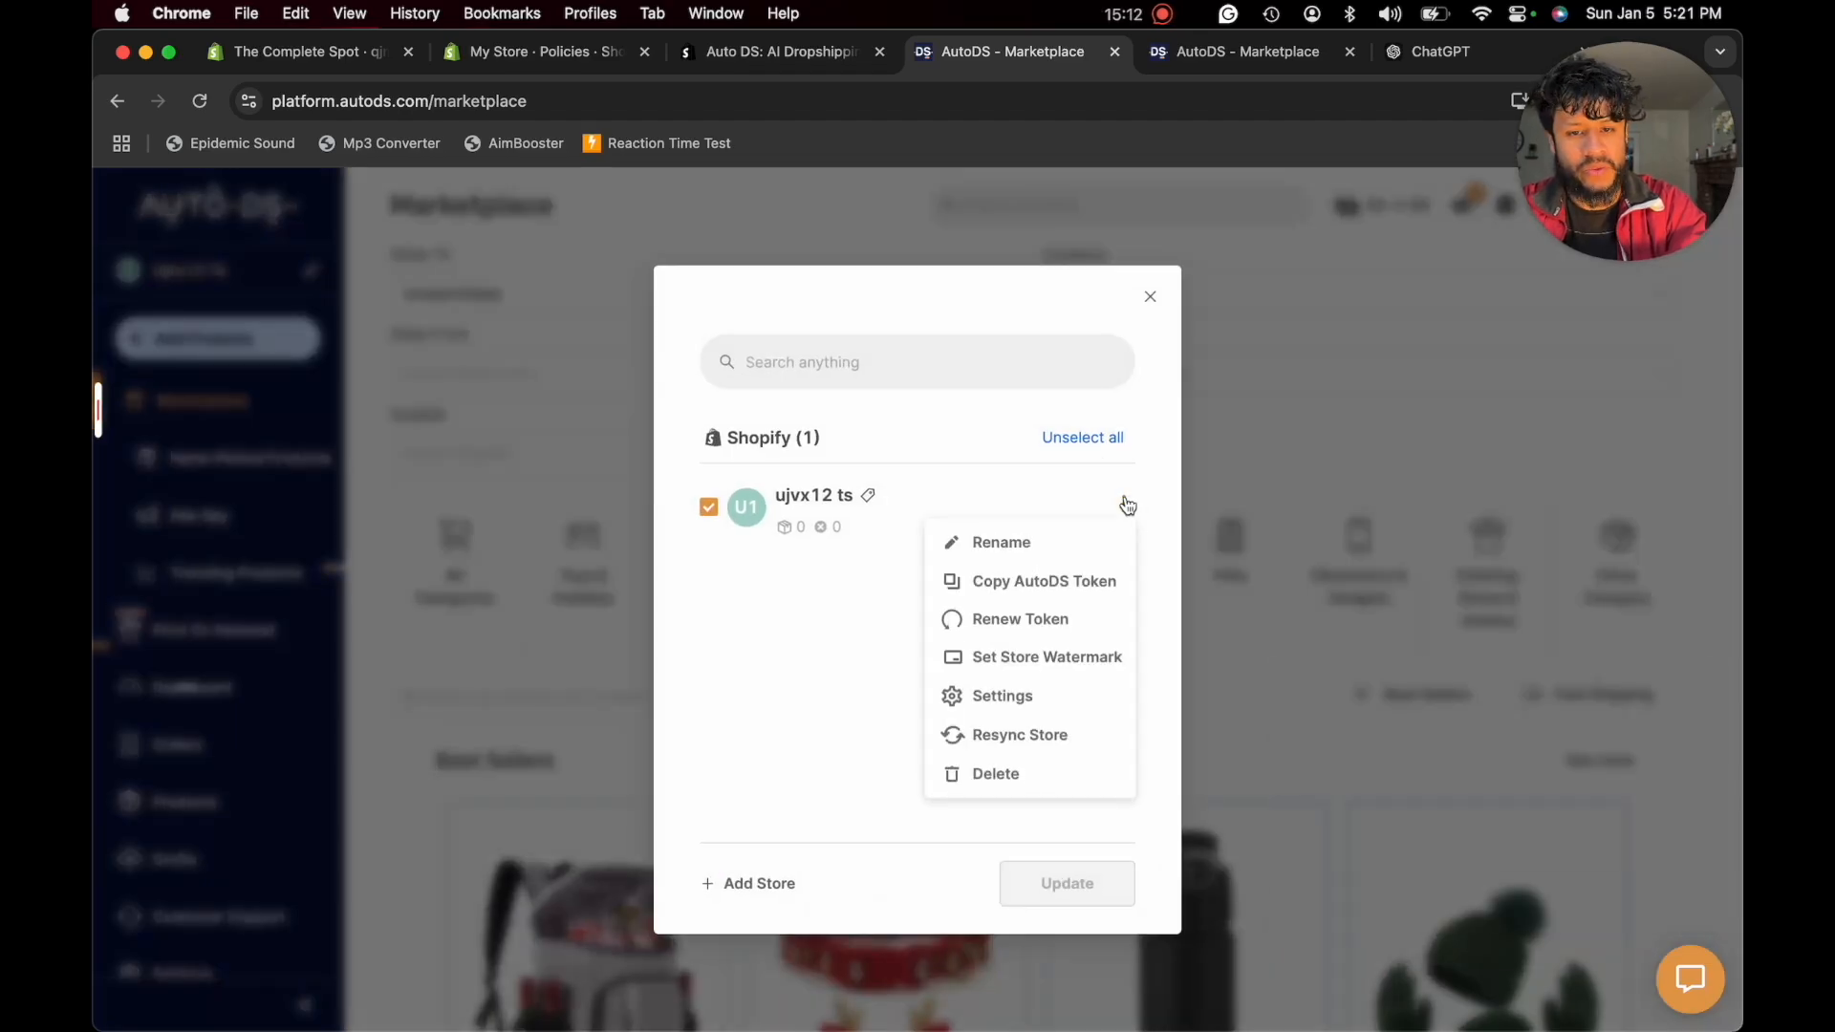
left_click(1003, 542)
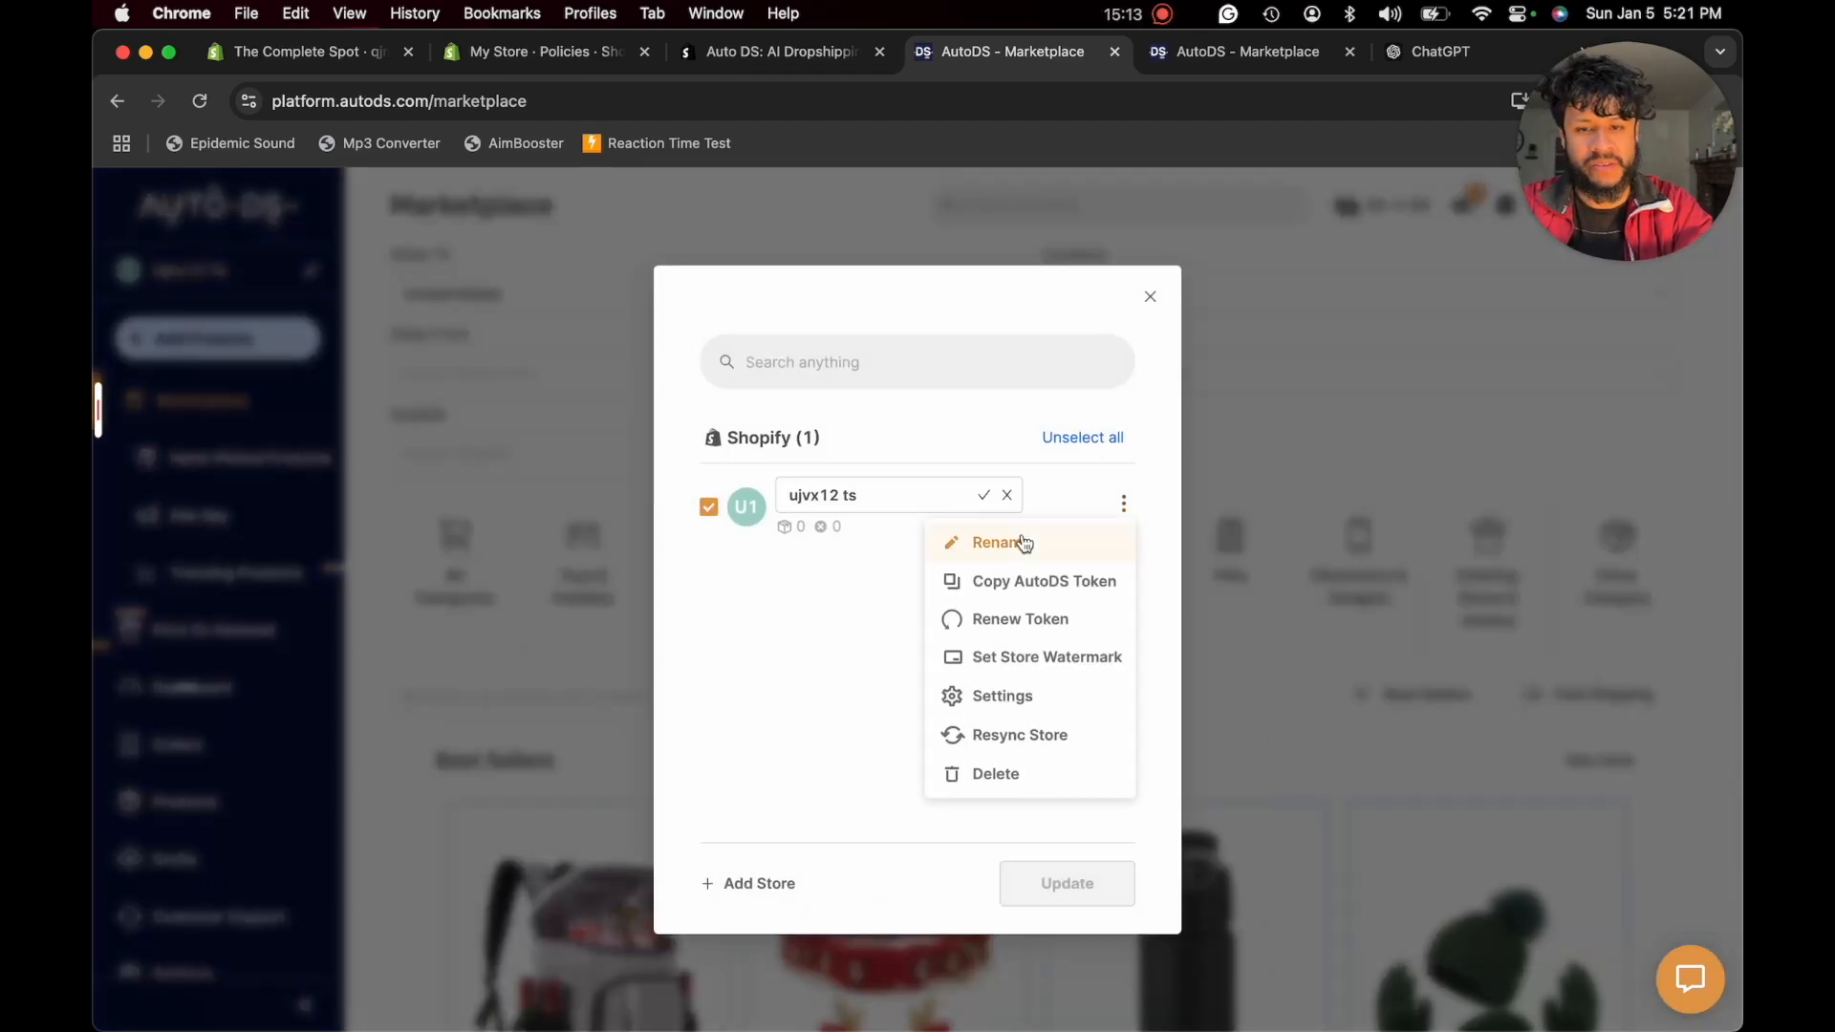
triple_click(909, 504)
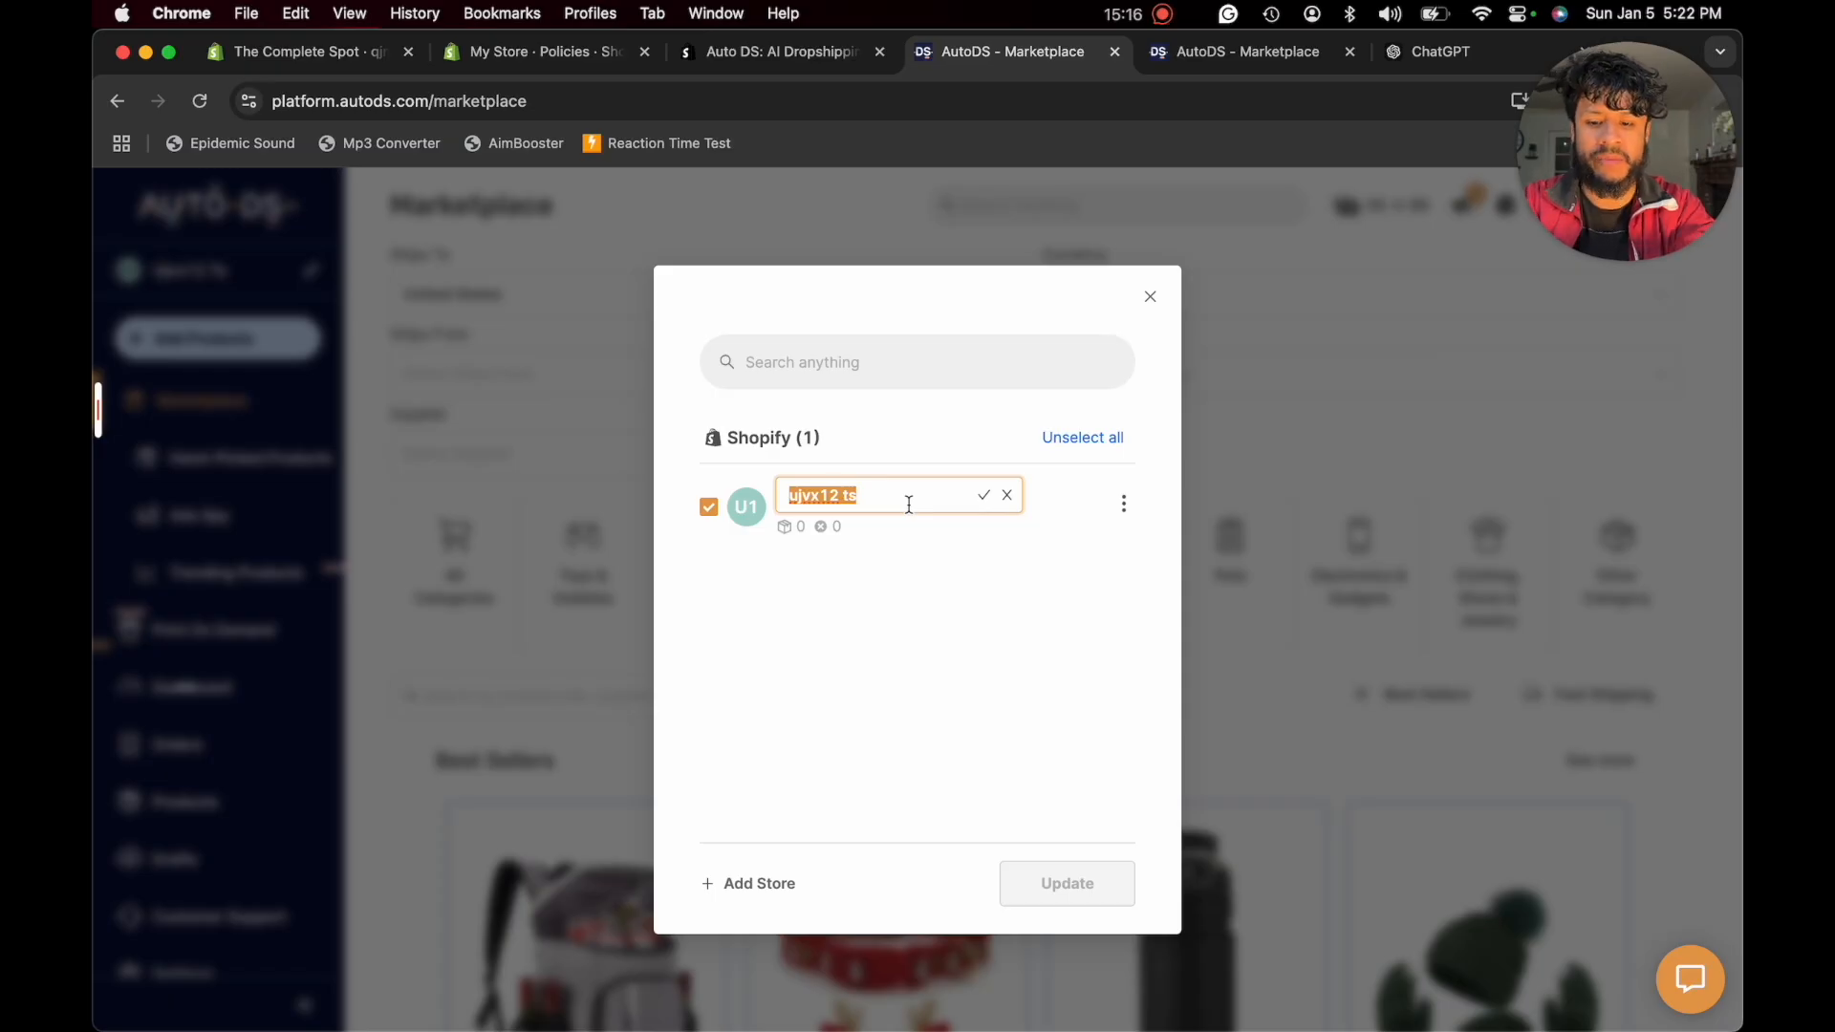
type("The")
left_click(941, 550)
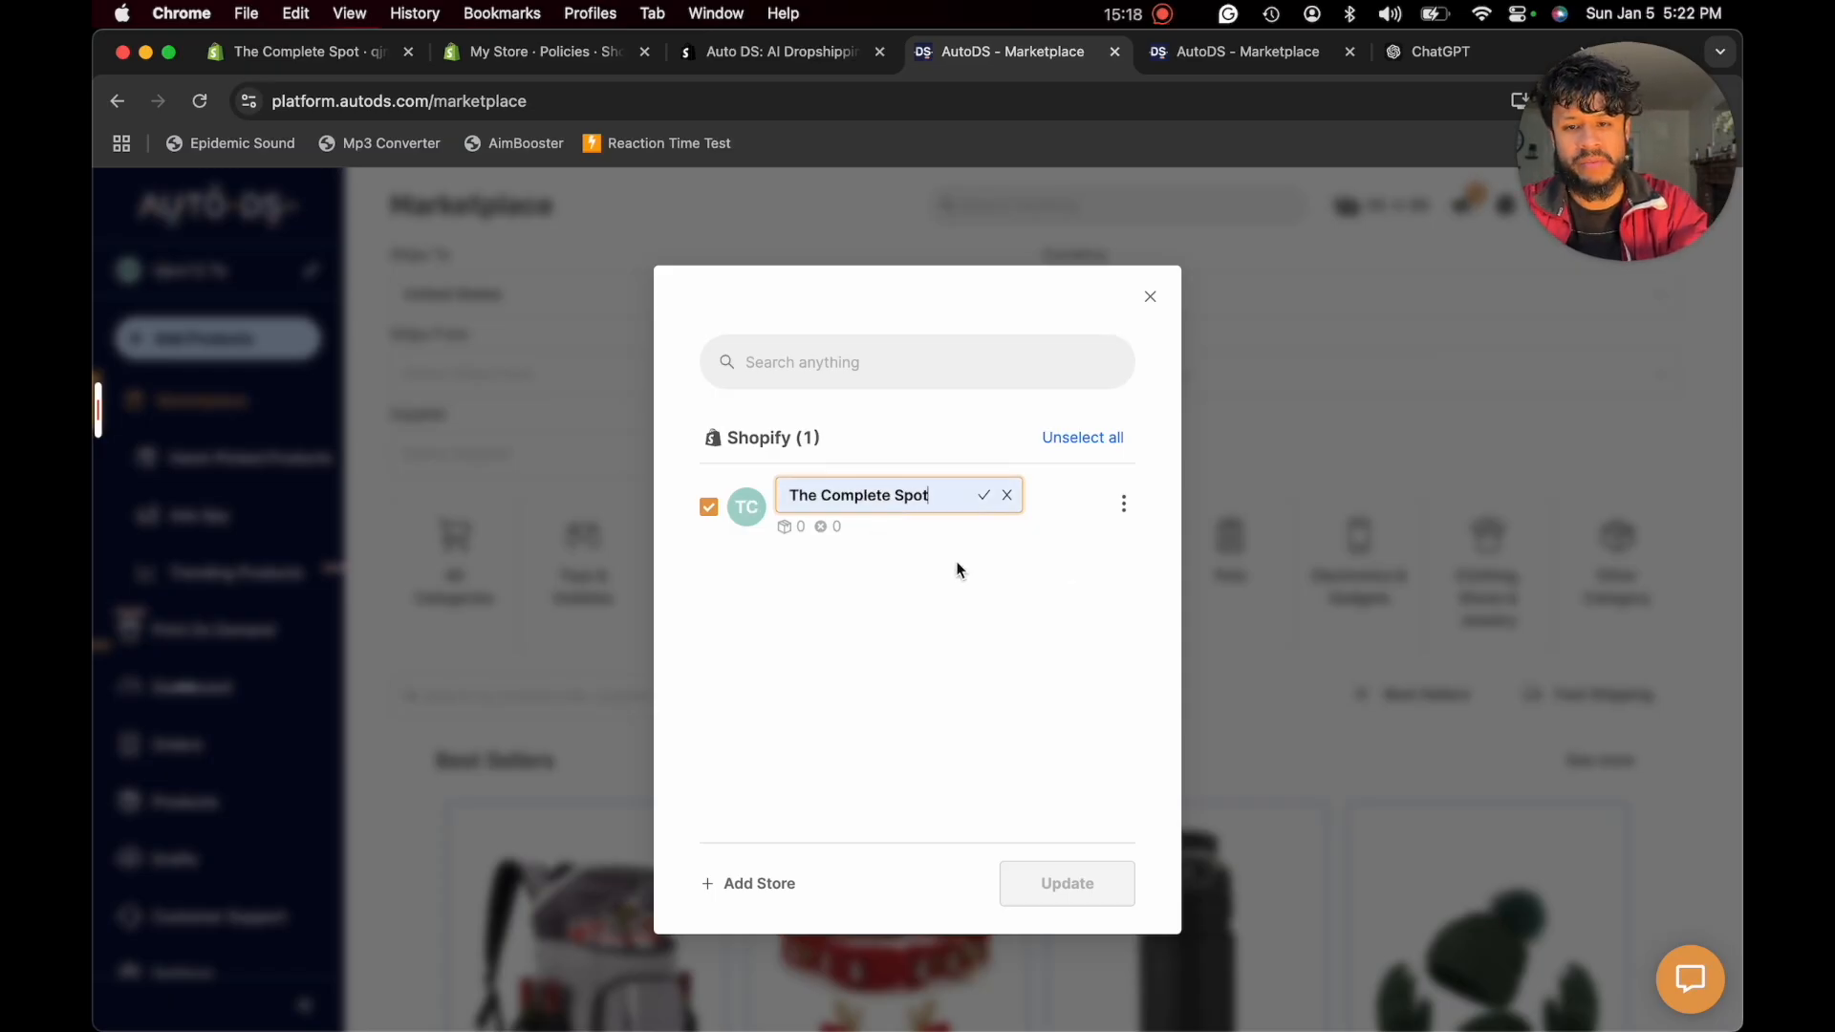
left_click(983, 496)
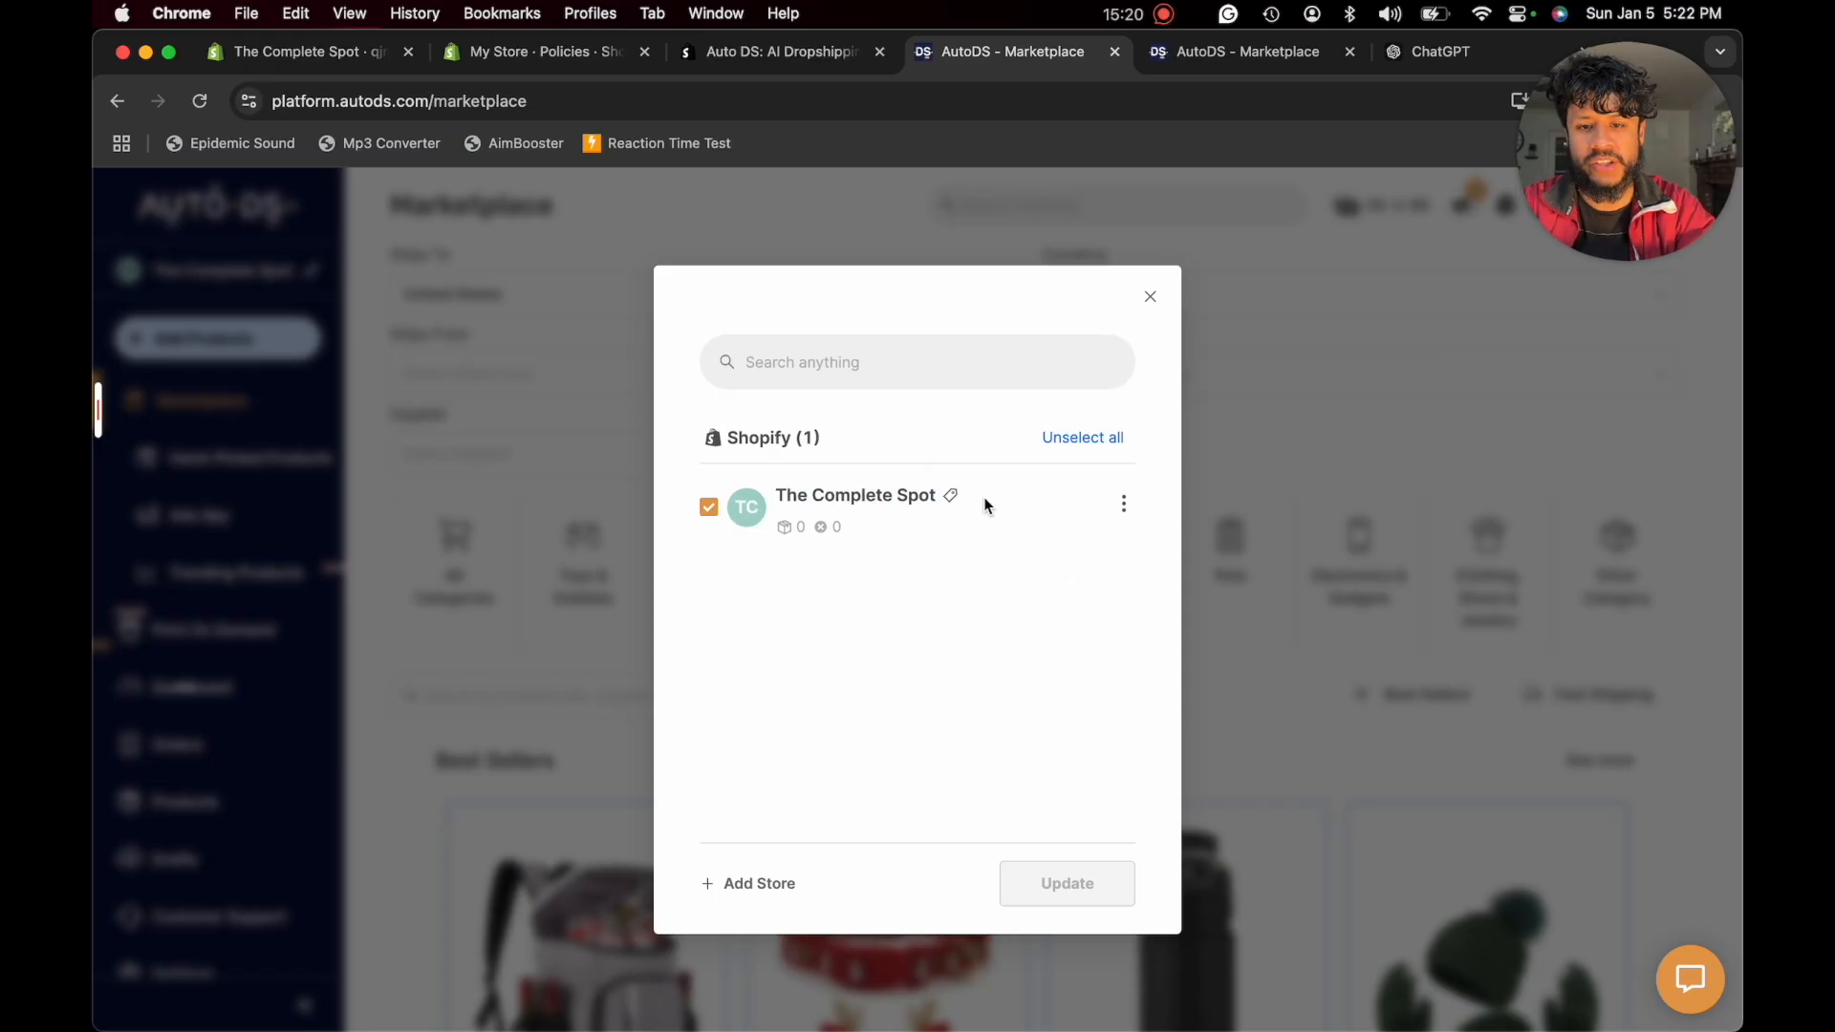
left_click(1150, 291)
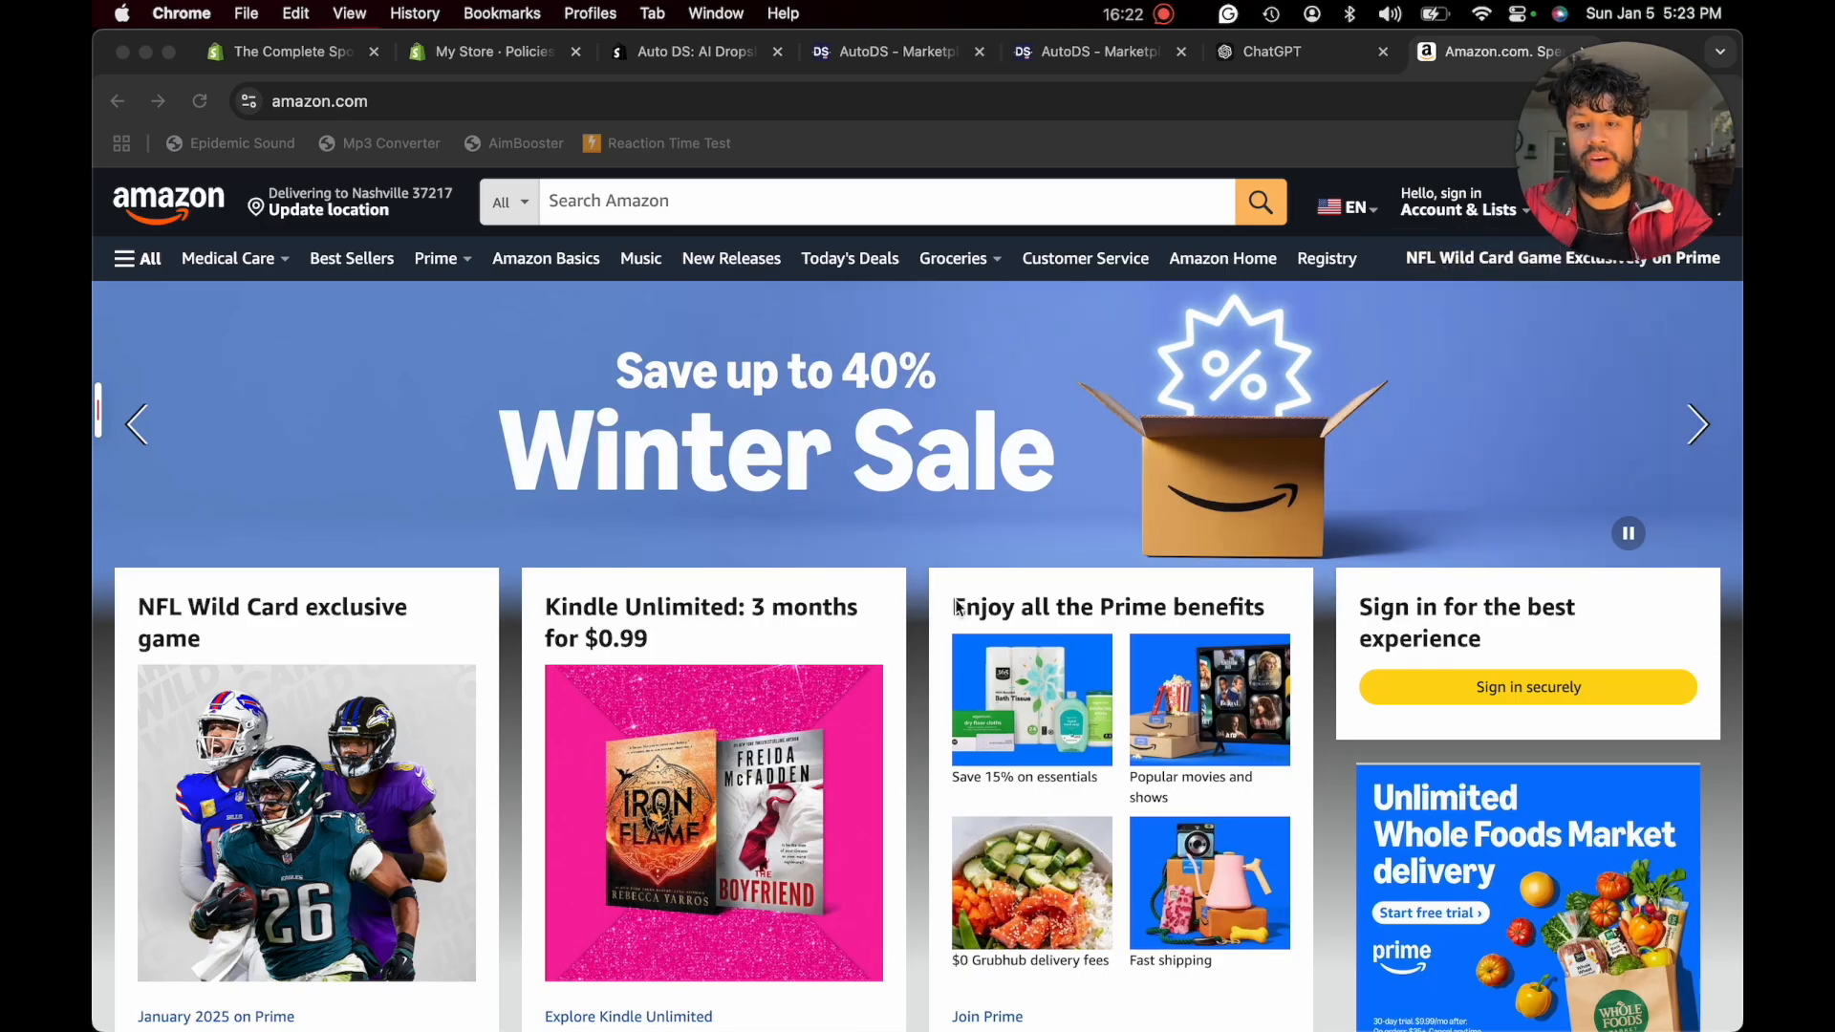
- Switch to Amazon, look over its home page and open the Movers & Shakers page
scroll(896, 674, "down", 15)
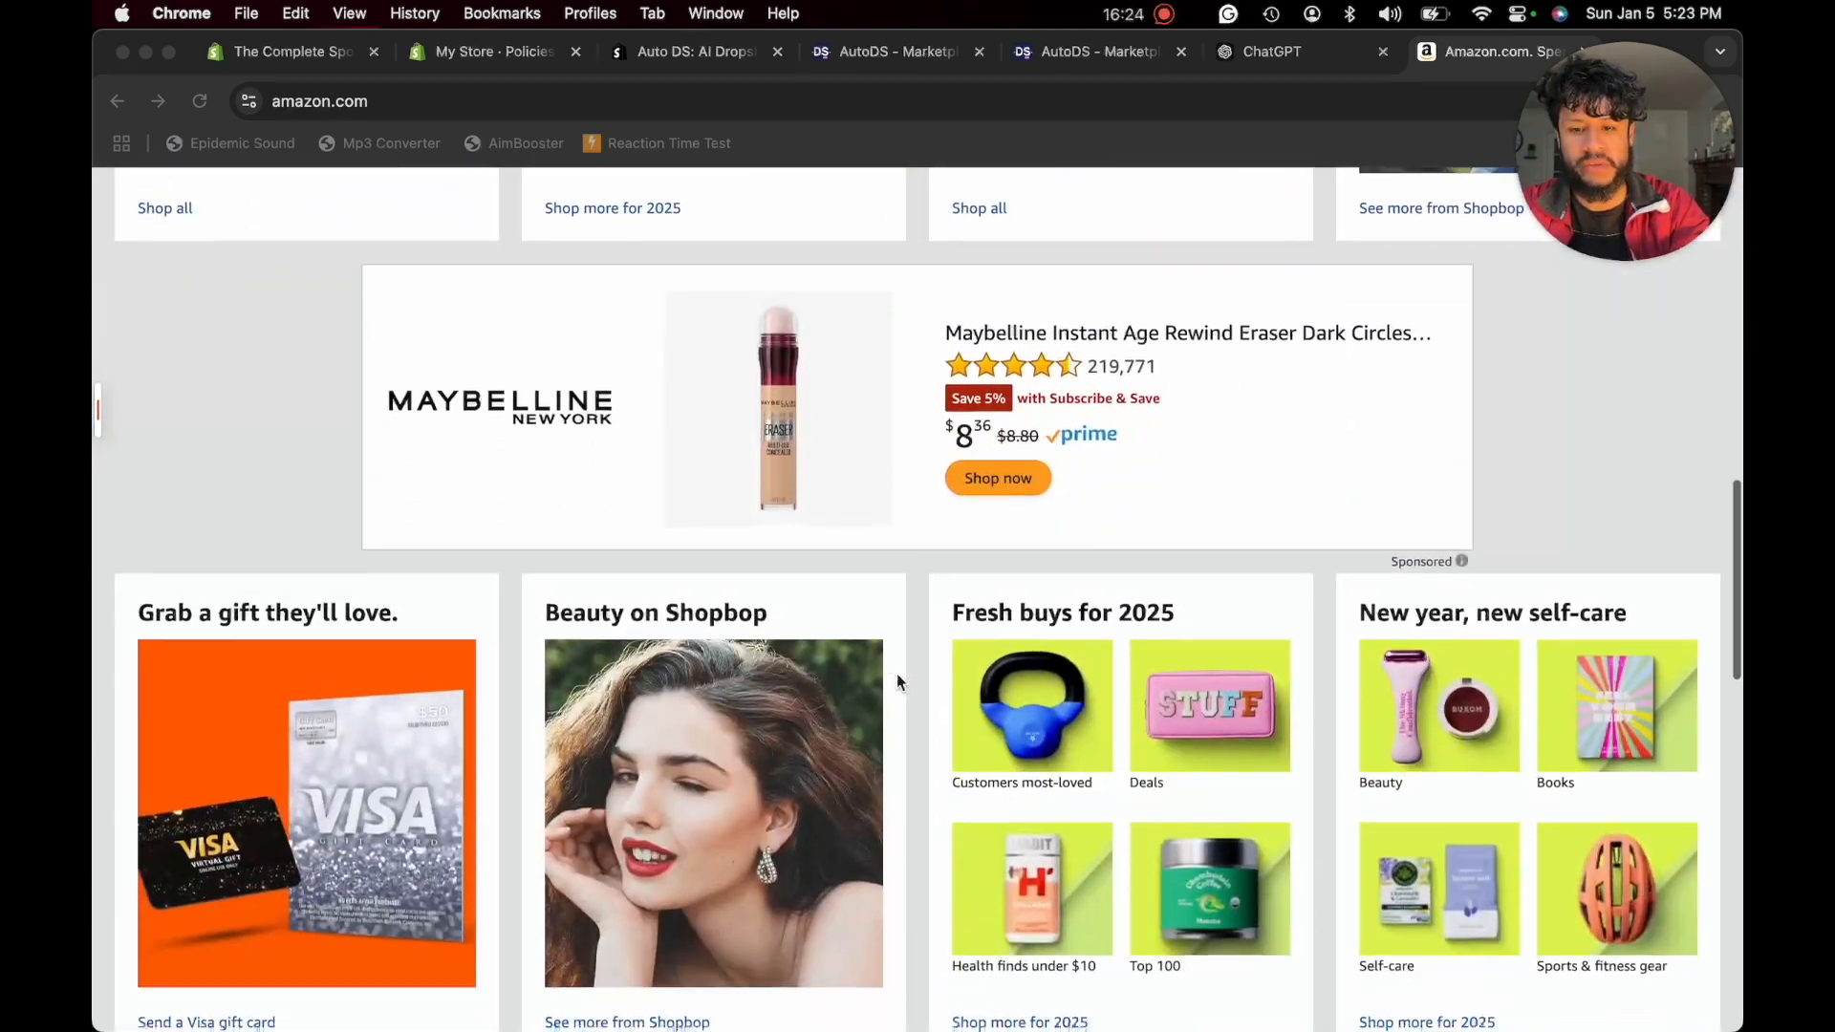
scroll(897, 673, "down", 15)
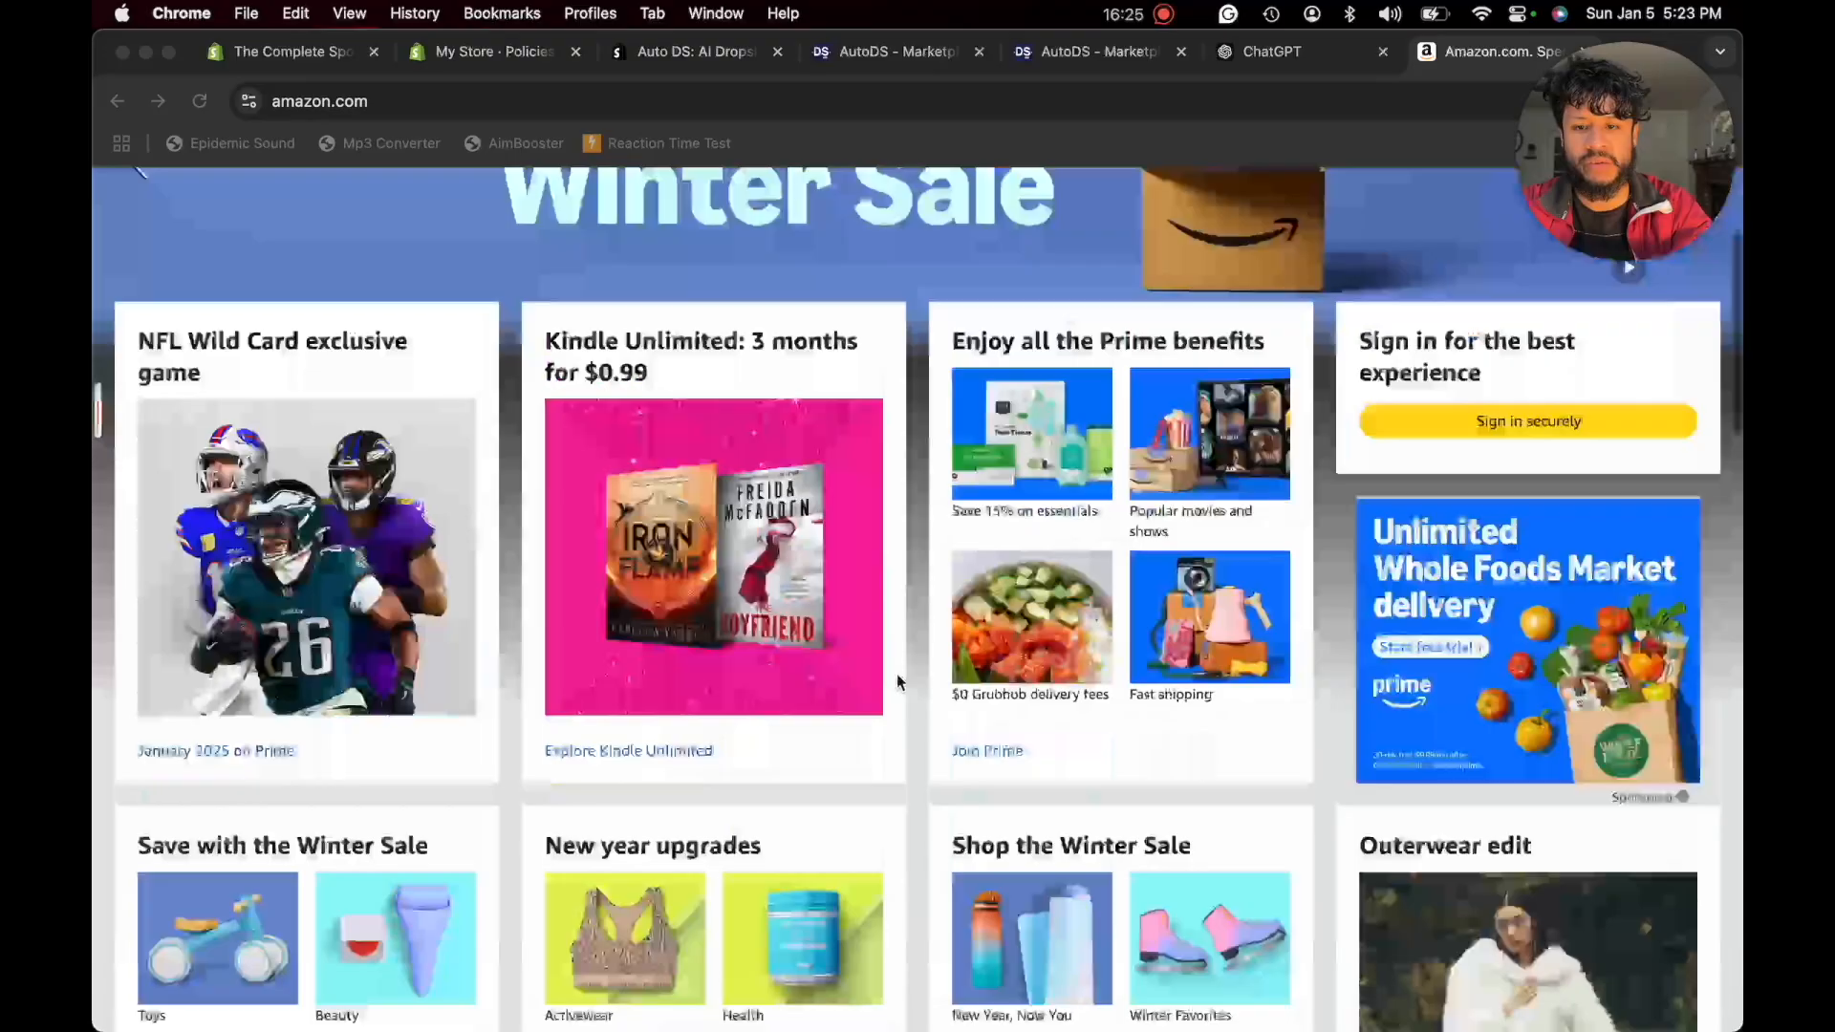
scroll(896, 673, "up", 3)
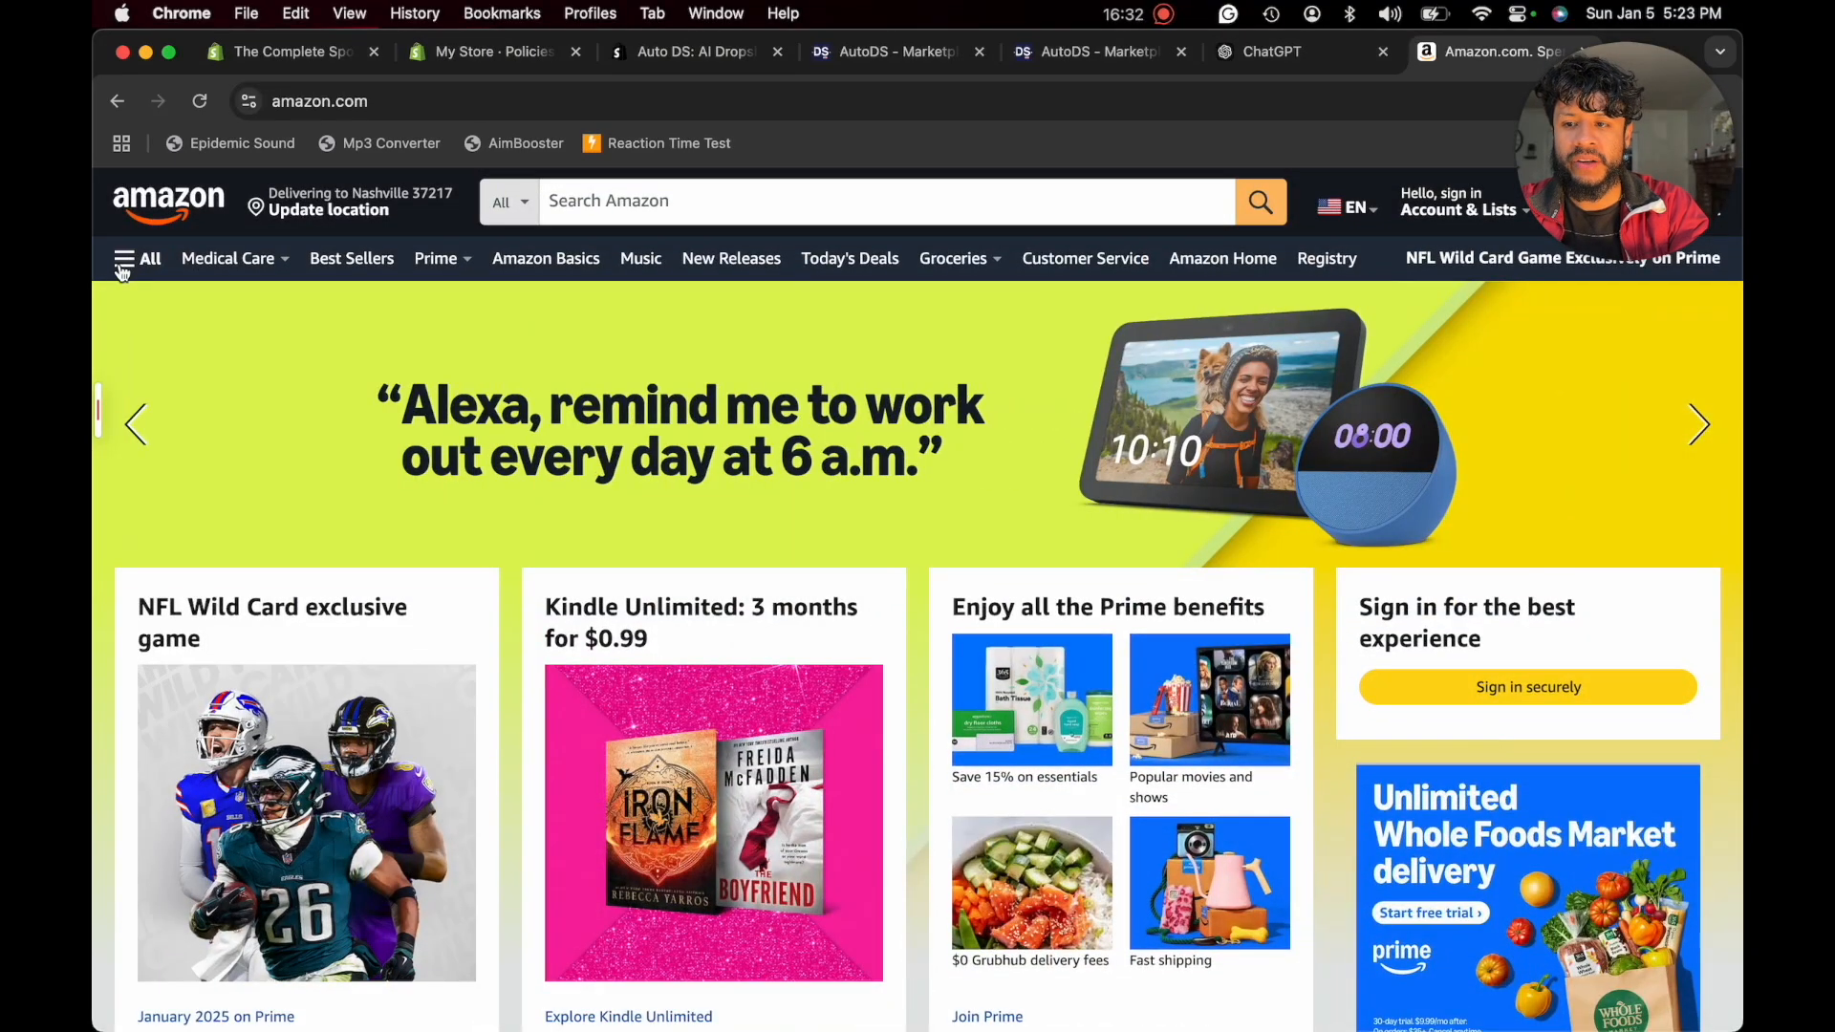
left_click(125, 263)
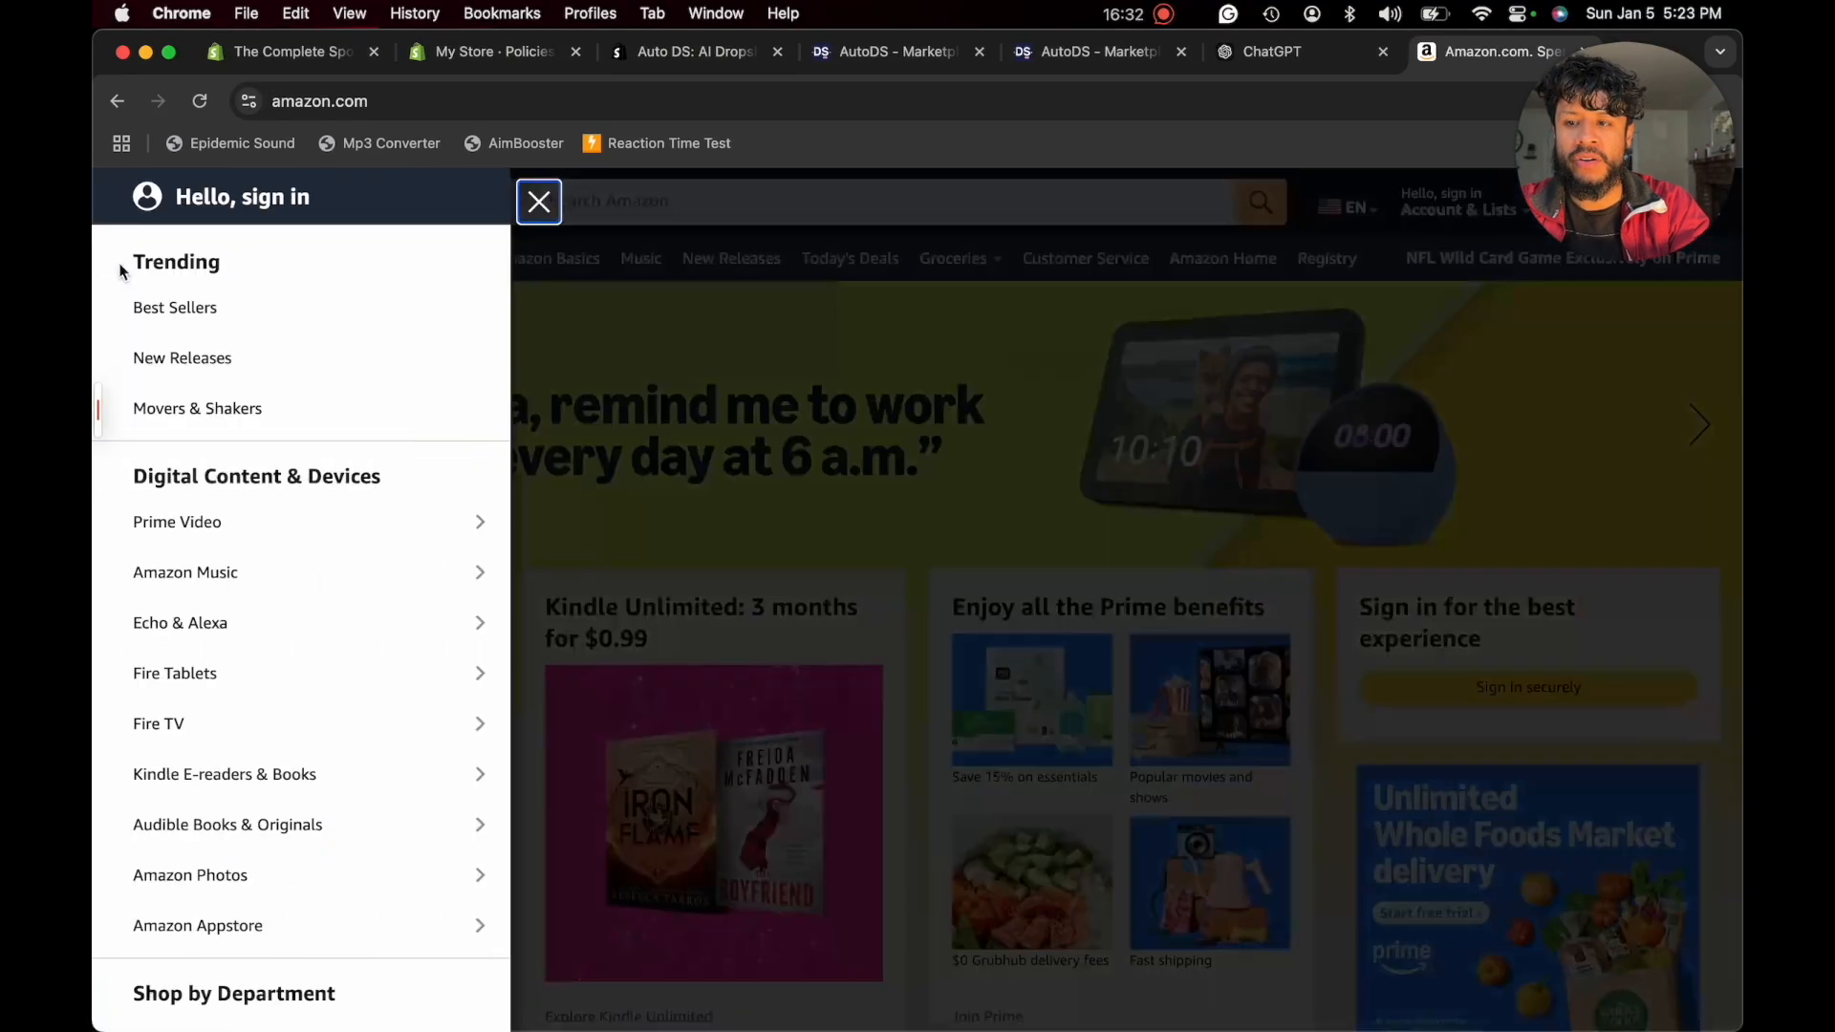
left_click(158, 411)
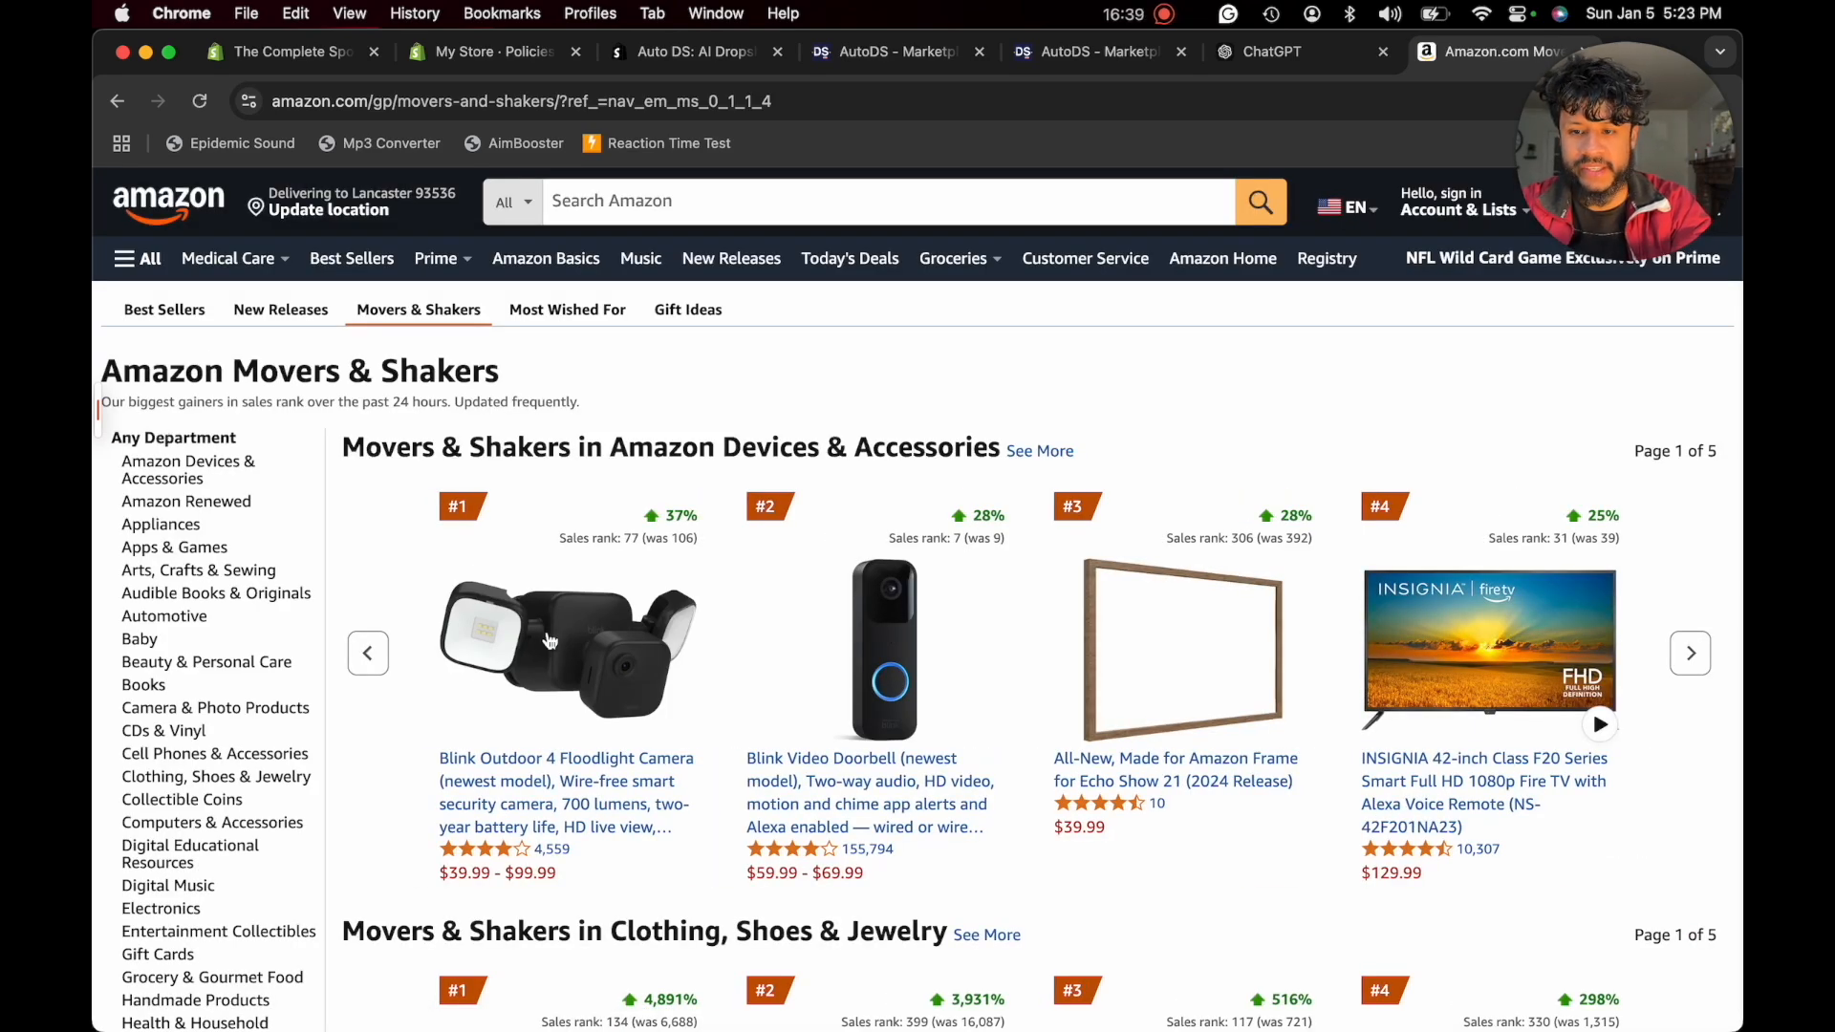
- Examine the Movers & Shakers product rankings, paging through the Amazon Devices & Accessories products
scroll(1421, 628, "down", 1)
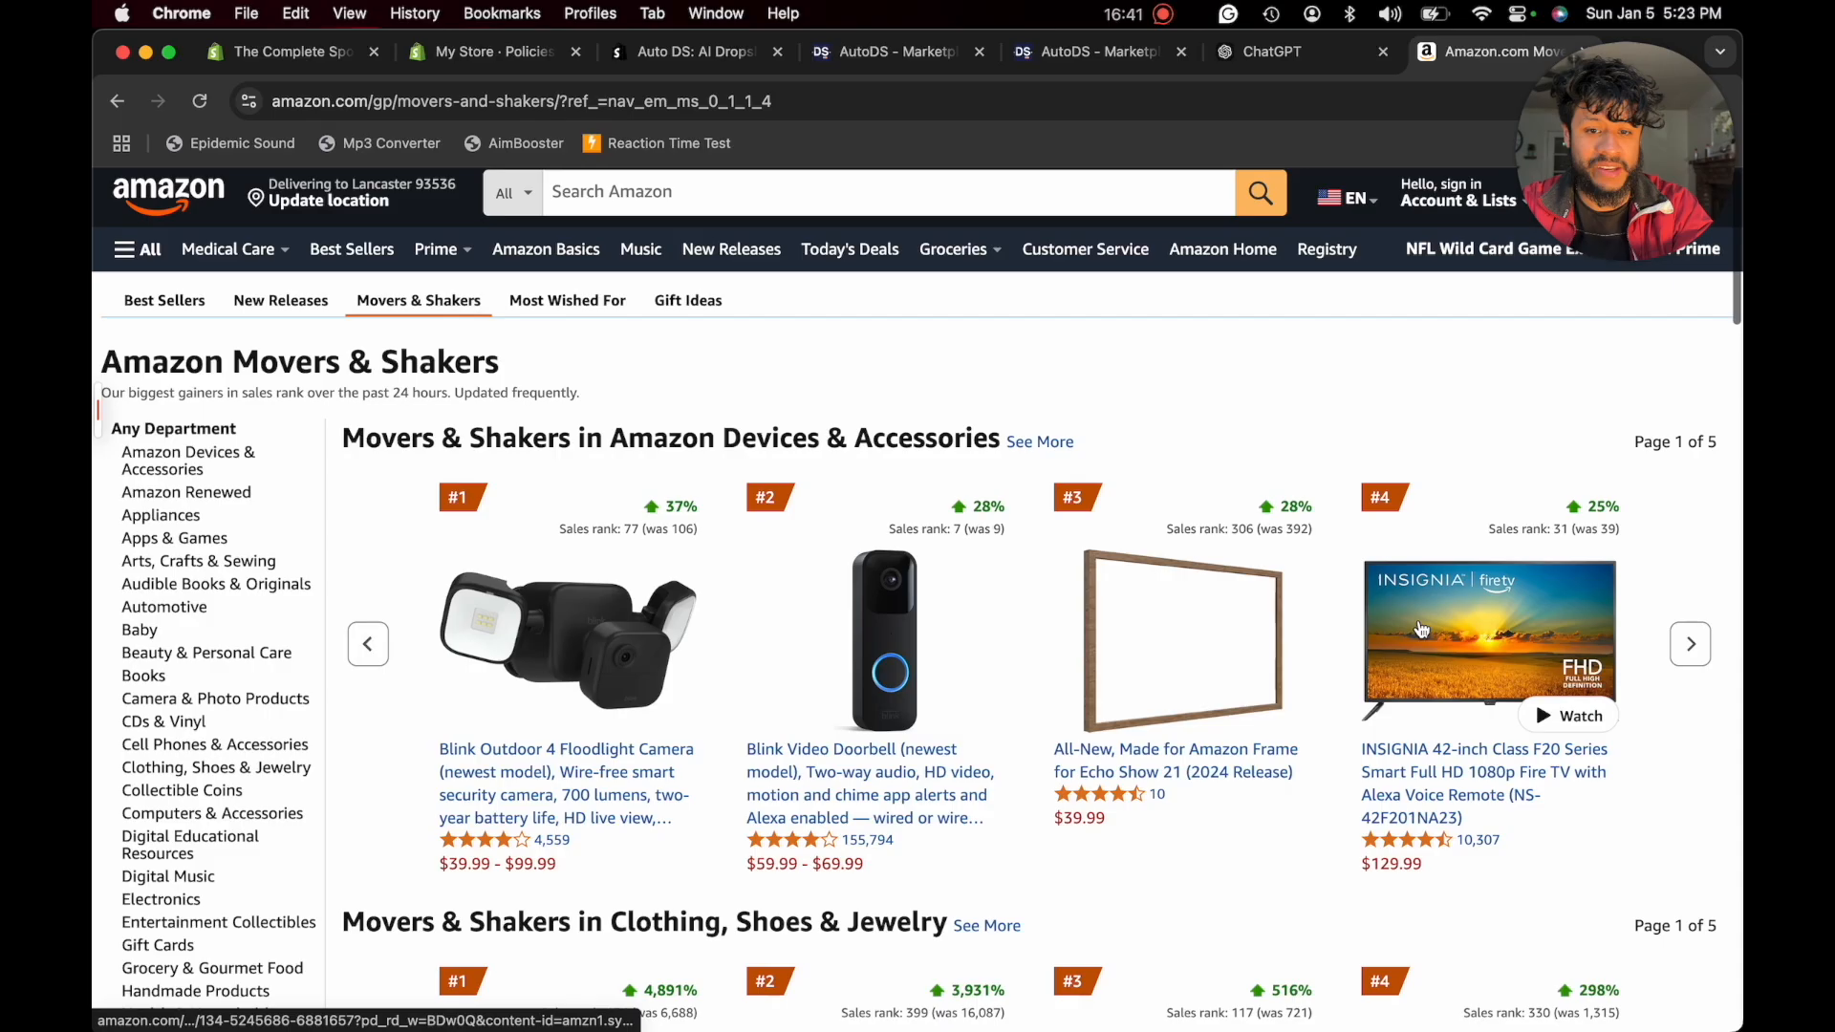
scroll(1421, 627, "down", 8)
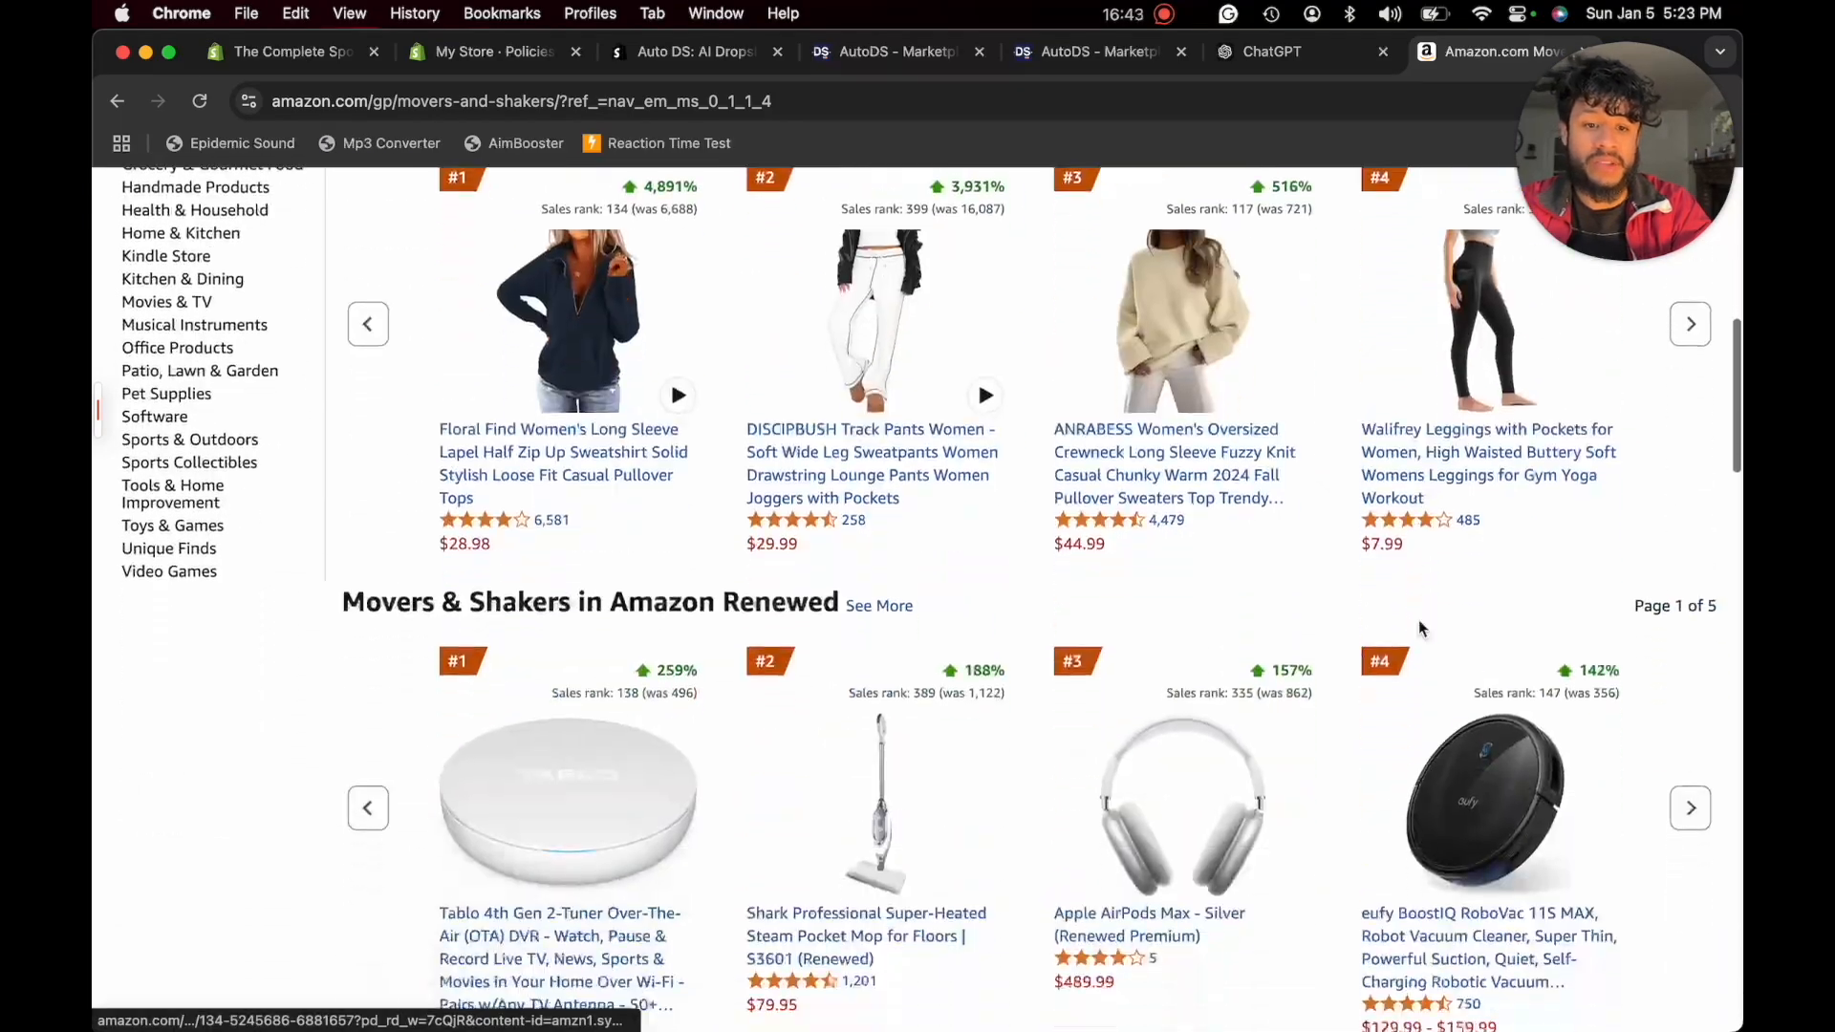
scroll(1418, 628, "down", 3)
left_click(1707, 669)
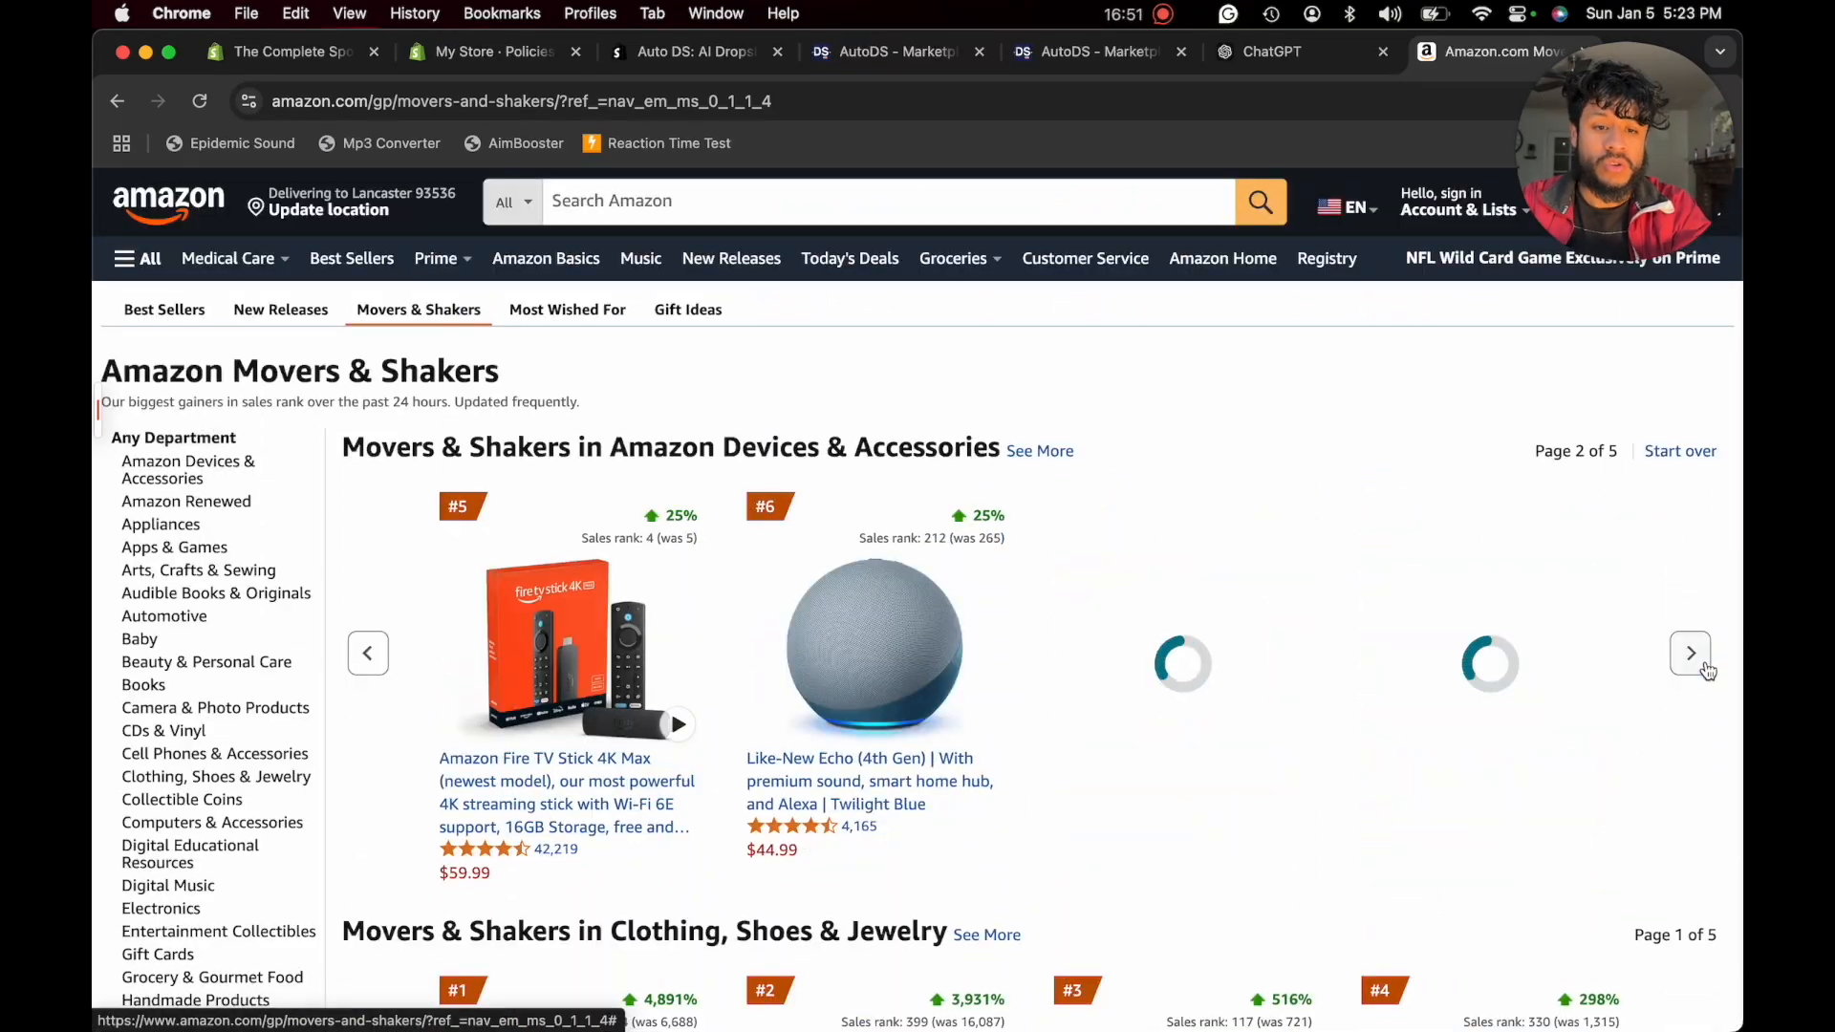
left_click(1707, 669)
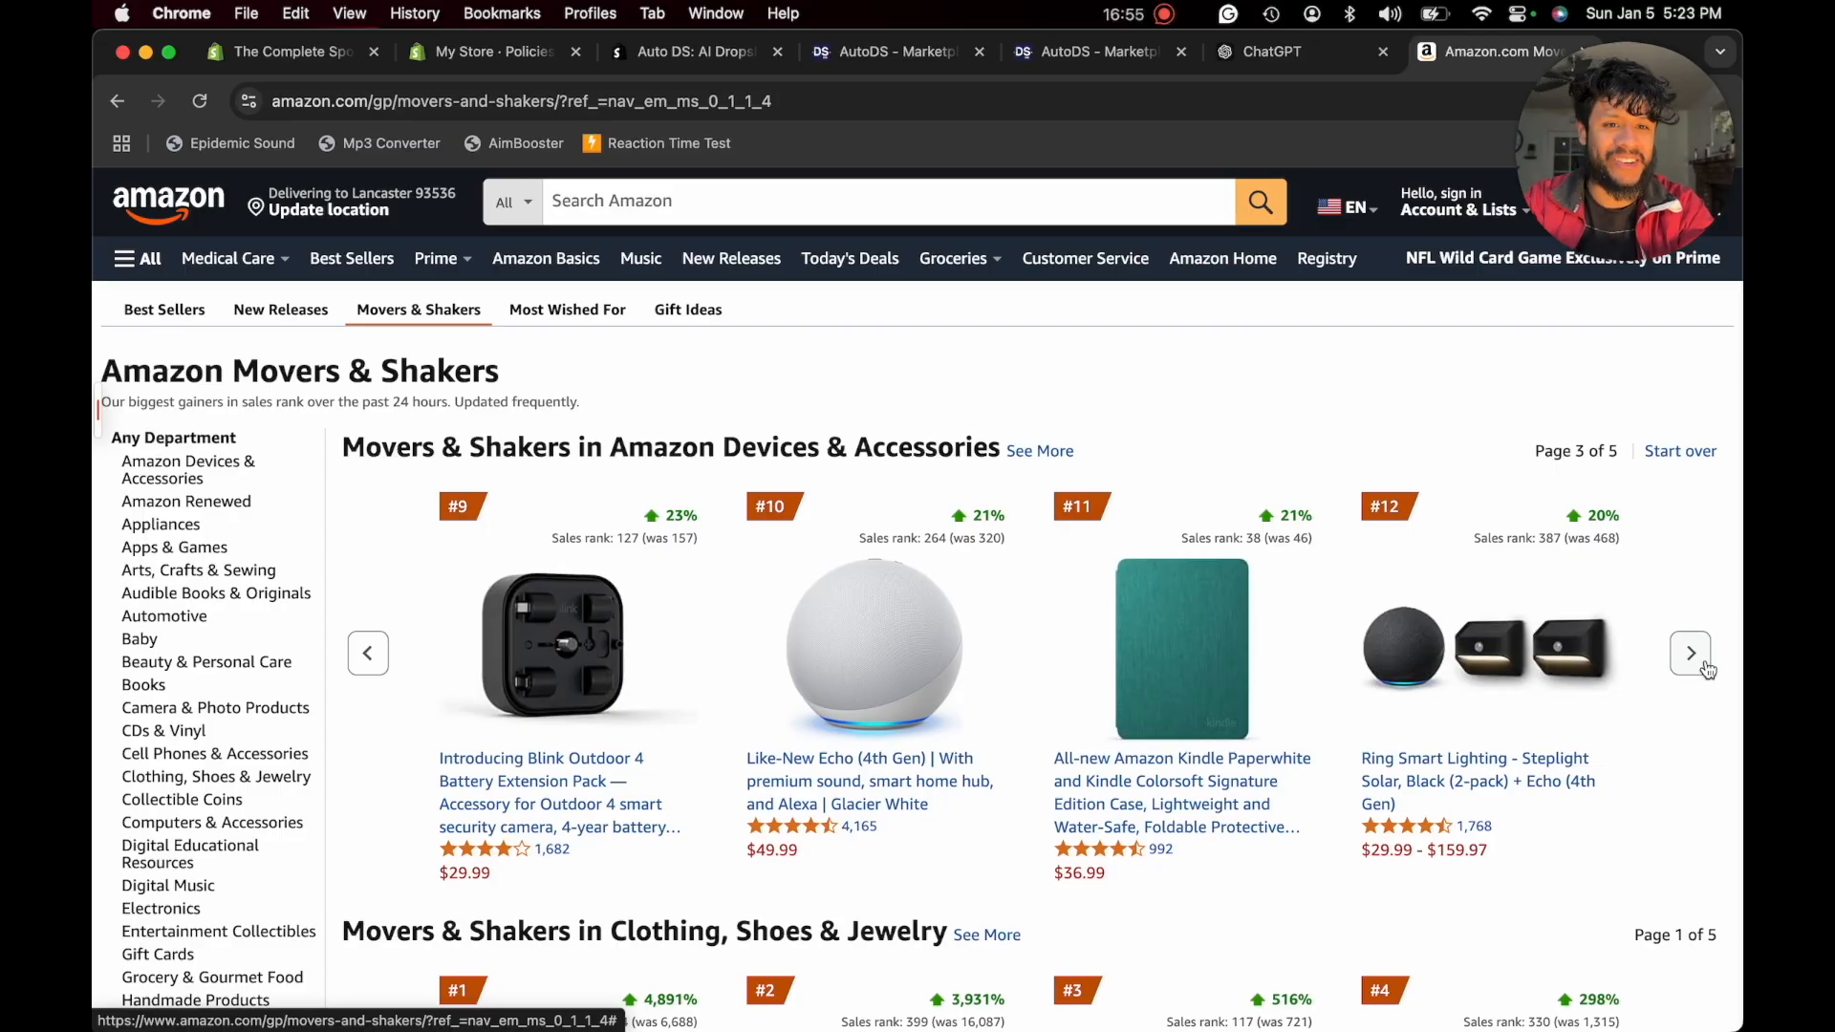
left_click(1707, 669)
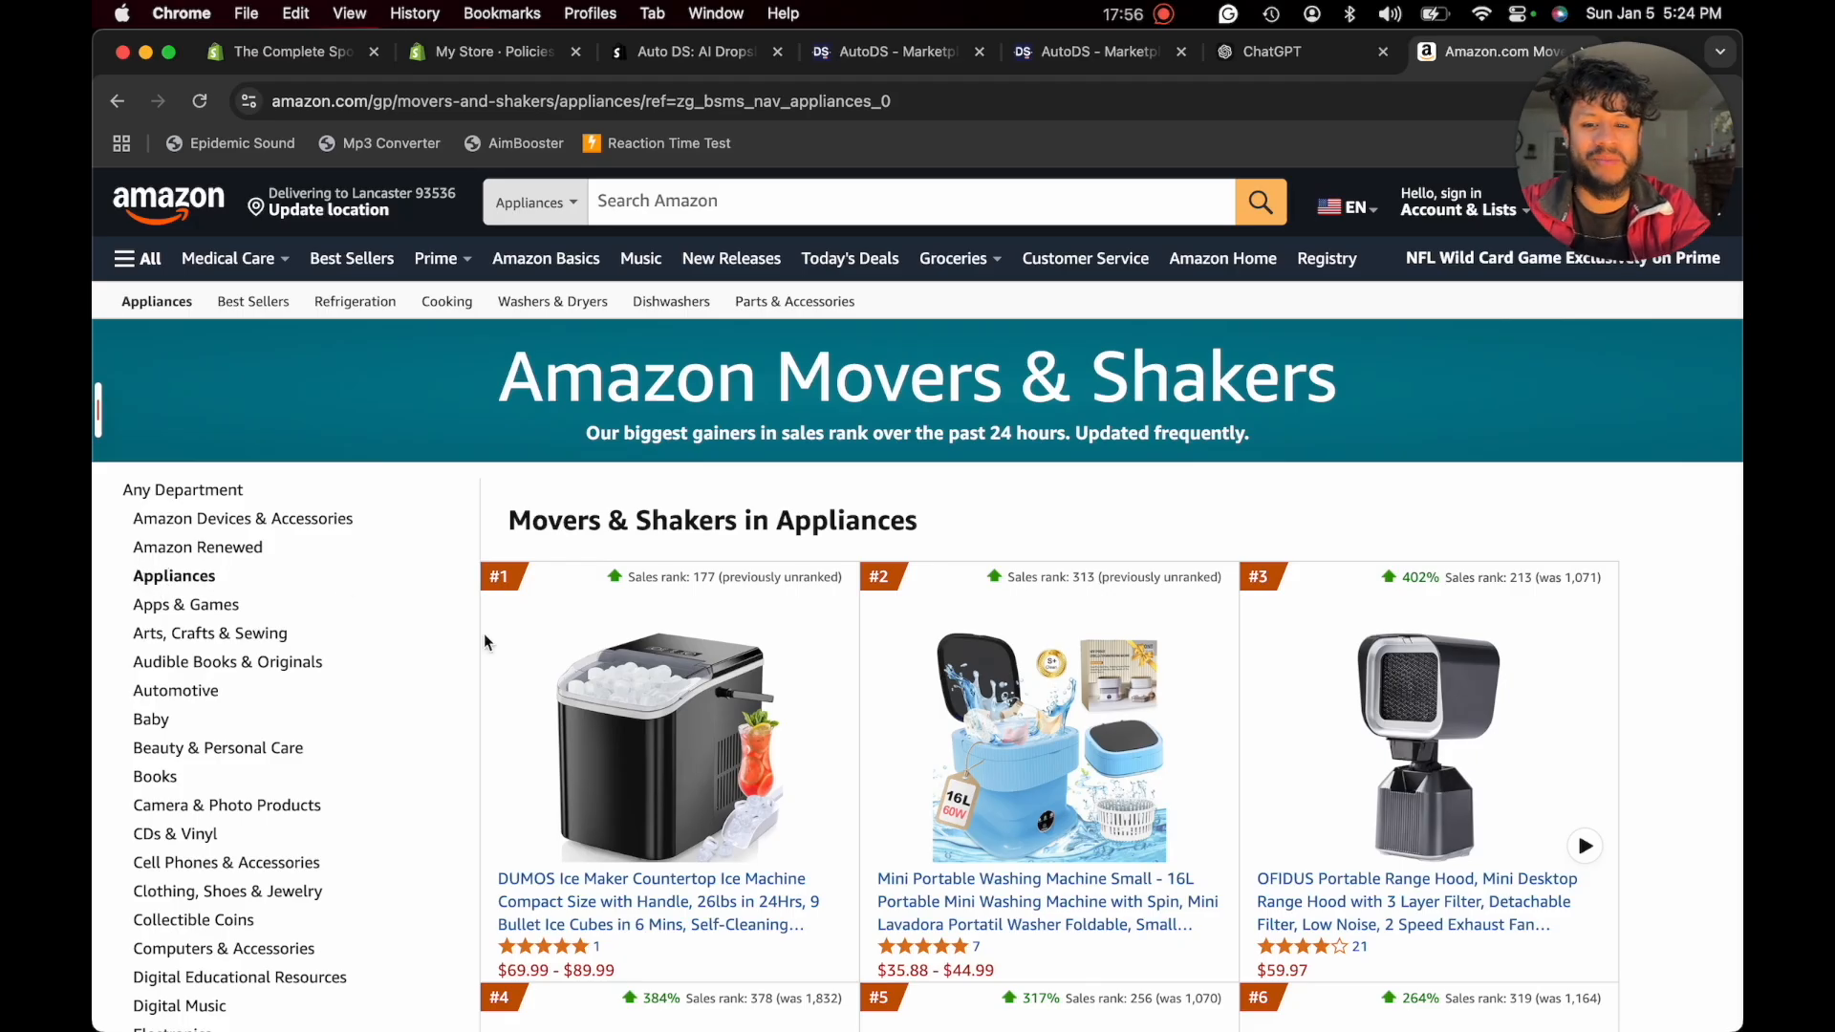
- From Movers & Shakers in Appliances, open the Mini Portable Washing Machine and select its green colour variant
scroll(639, 680, "down", 5)
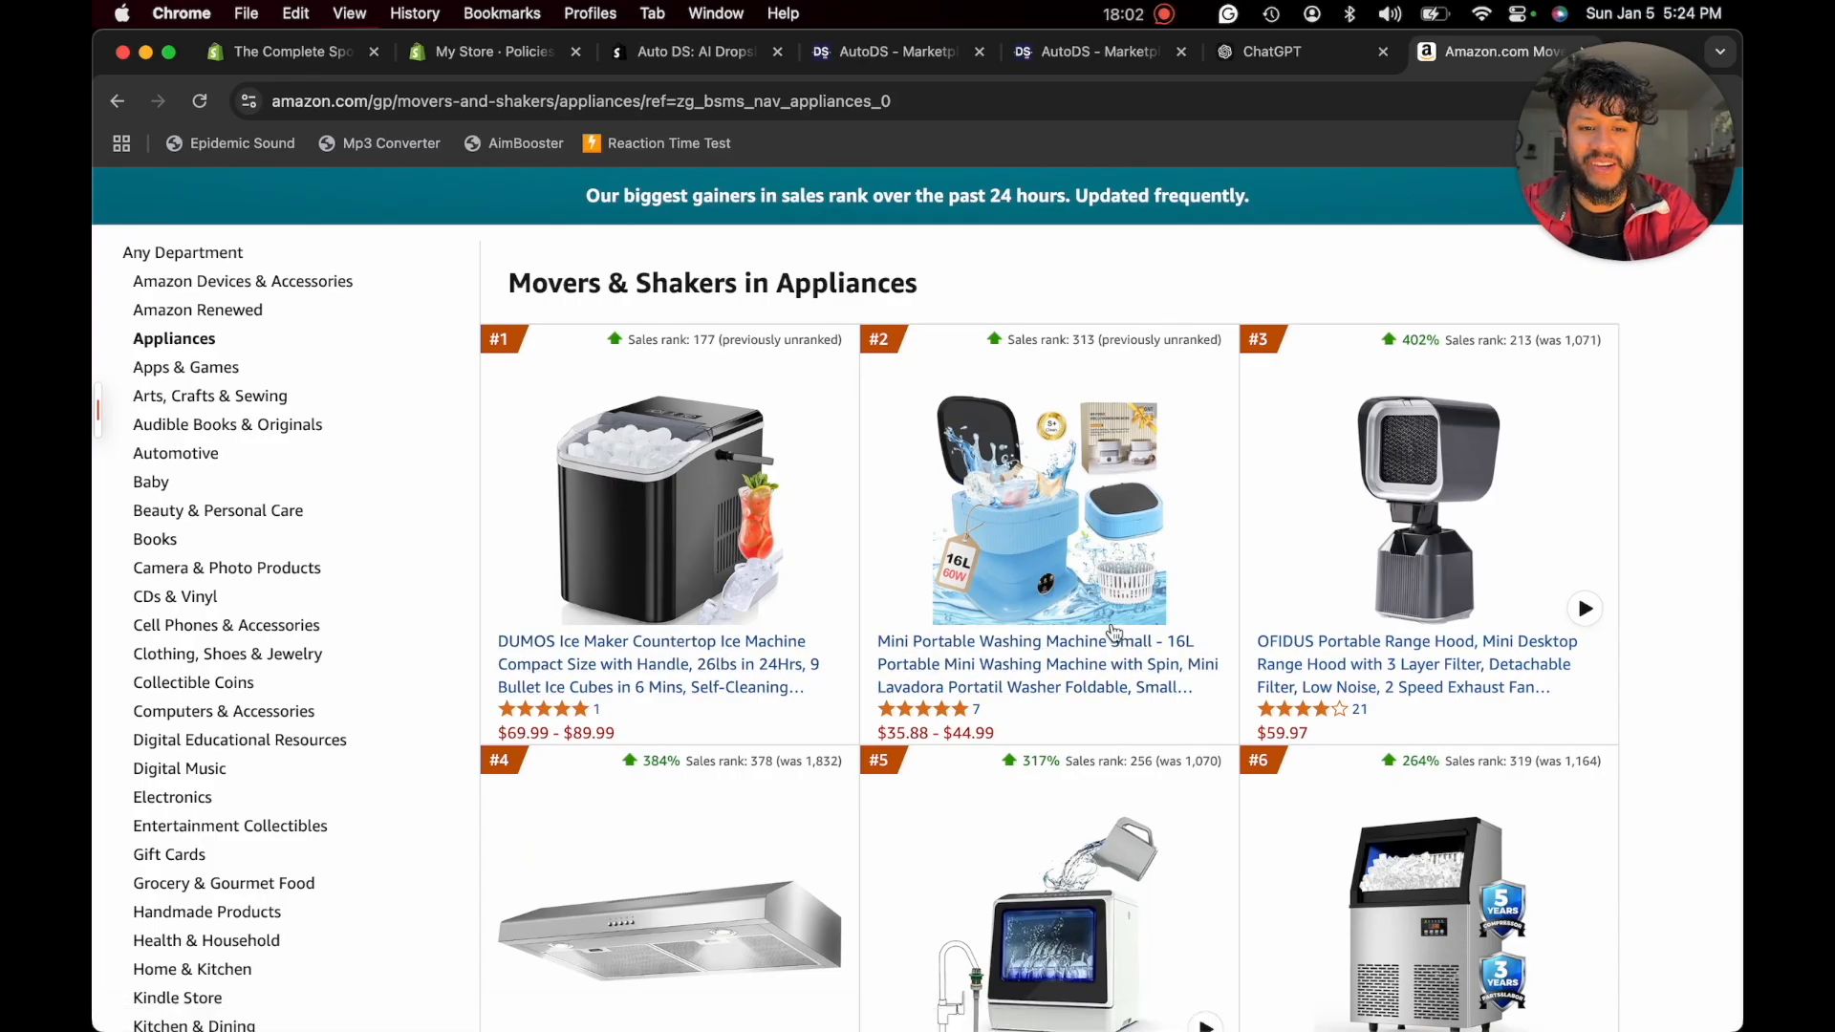
scroll(1199, 578, "down", 1)
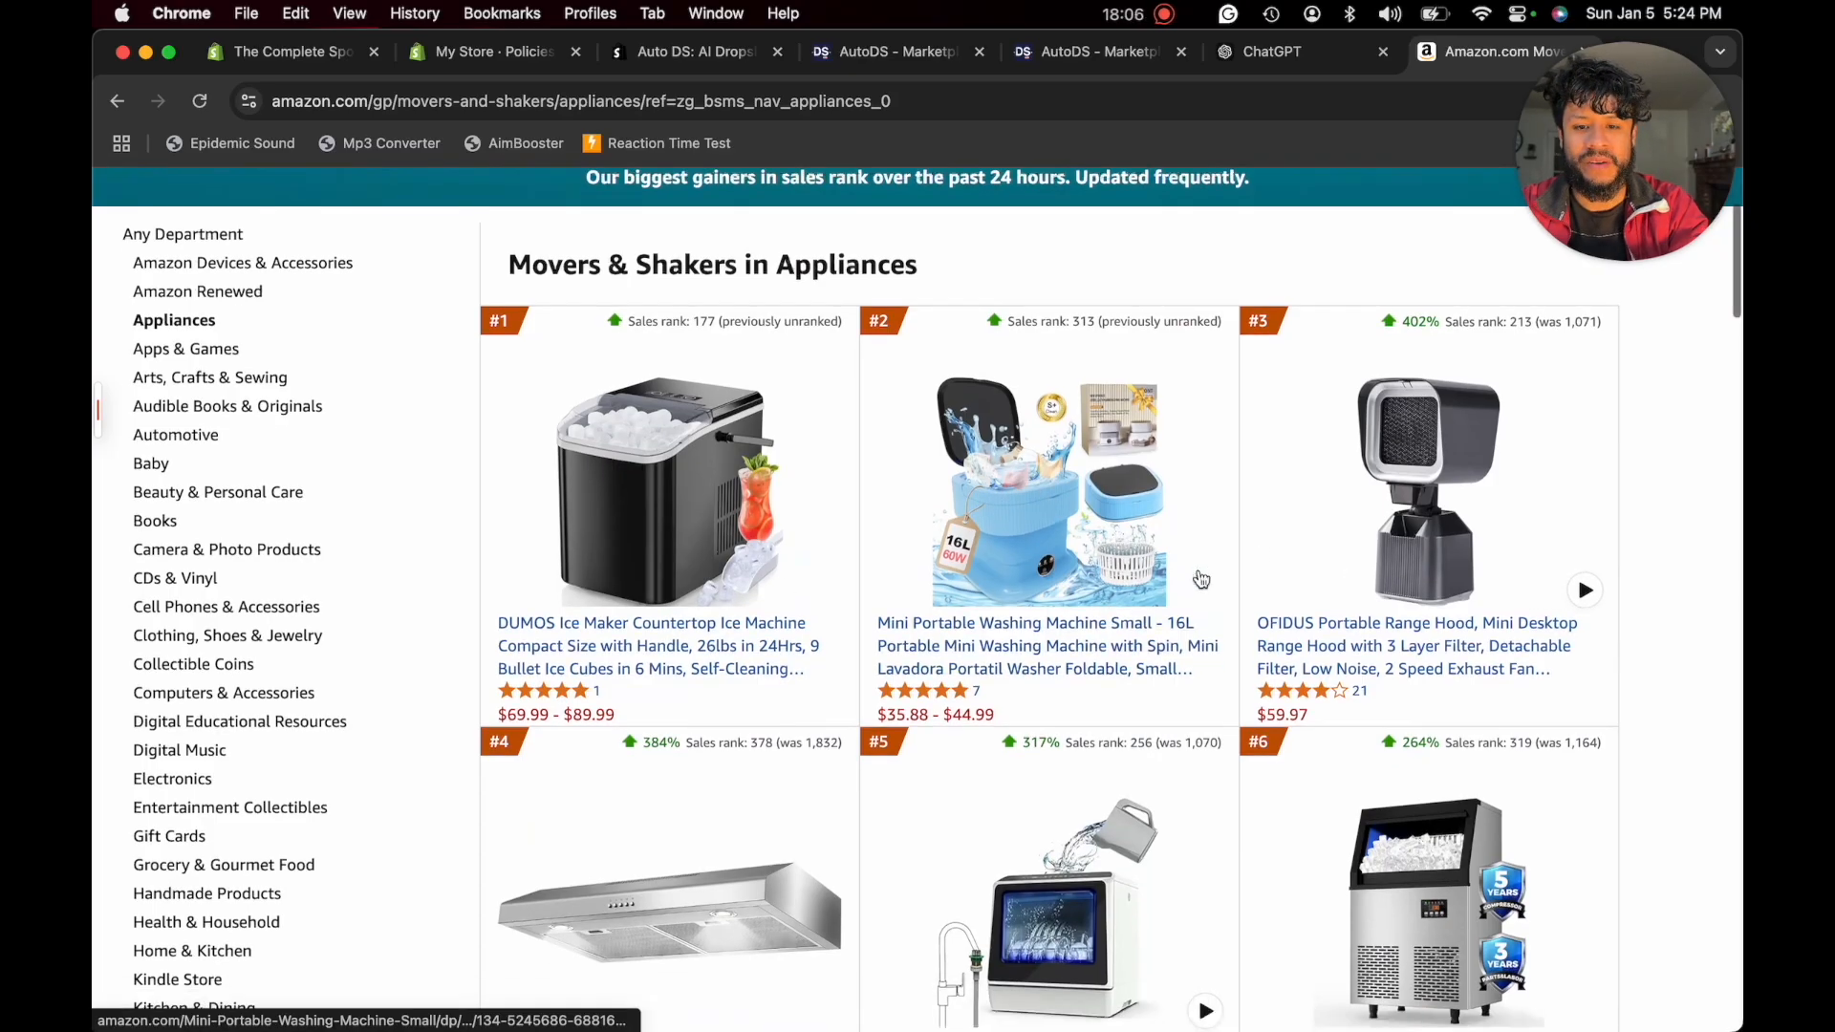
left_click(1032, 538)
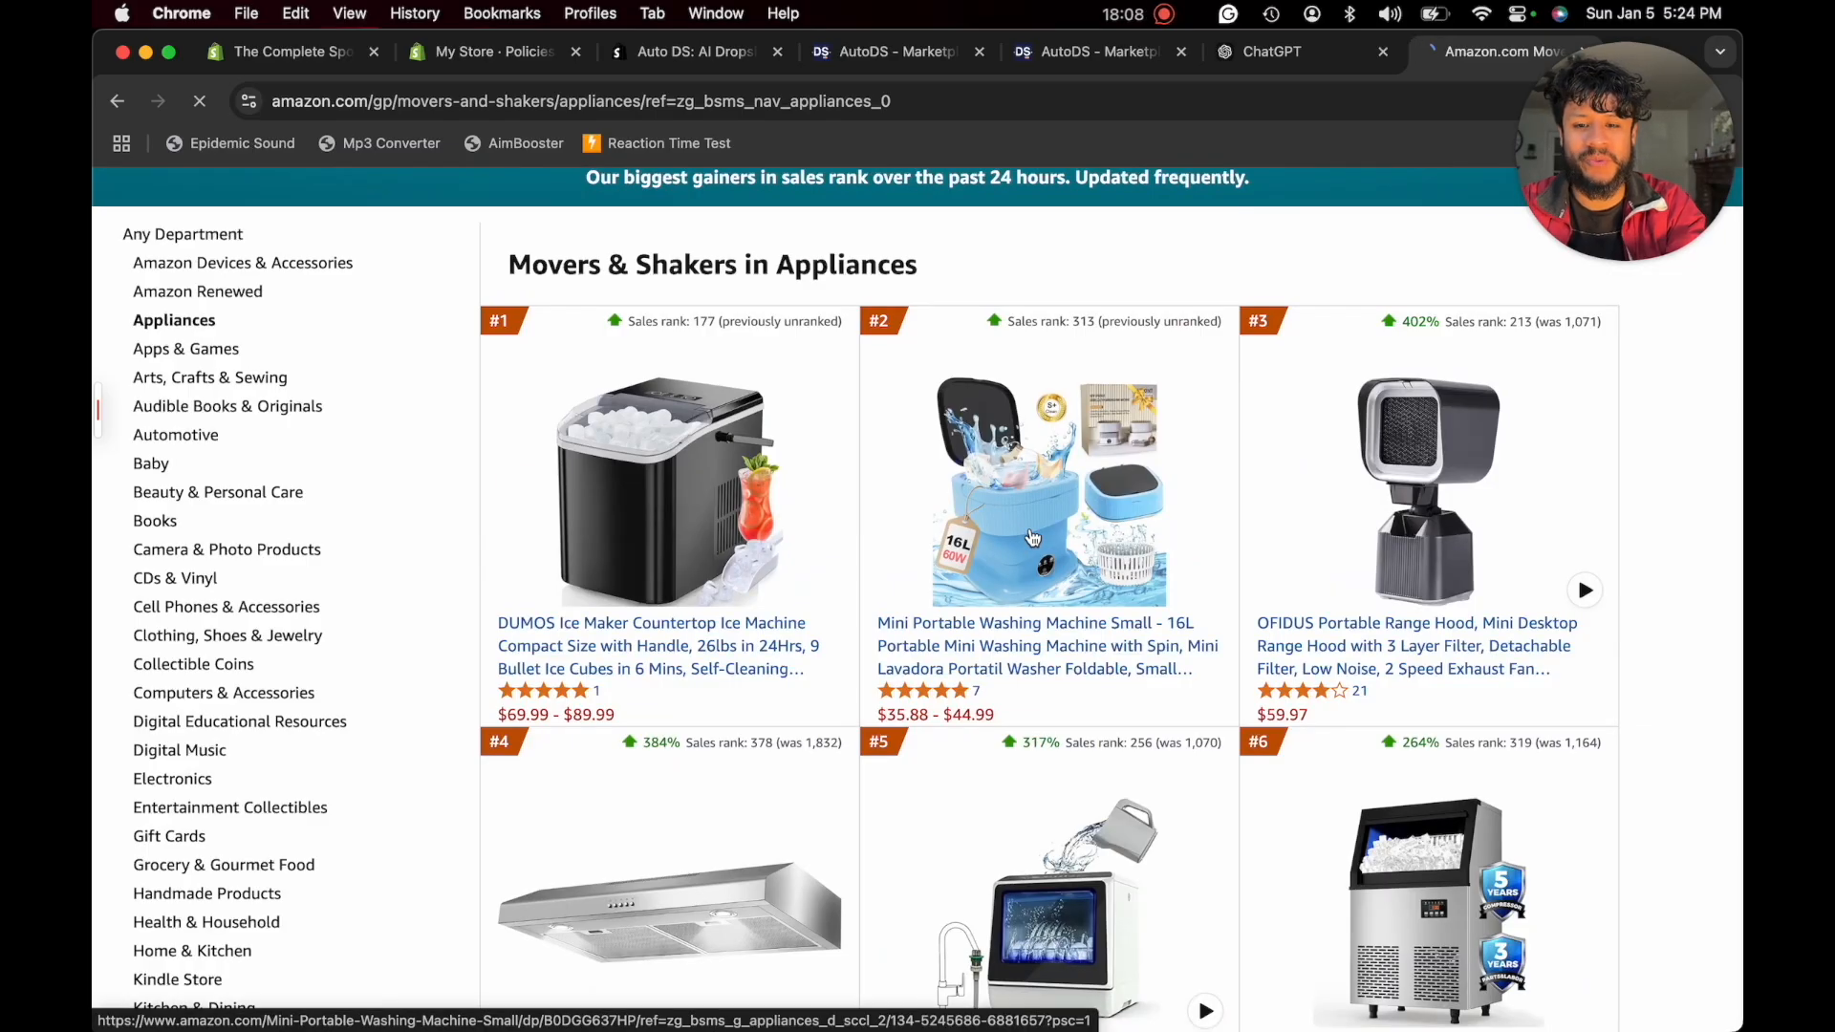
scroll(1029, 527, "down", 3)
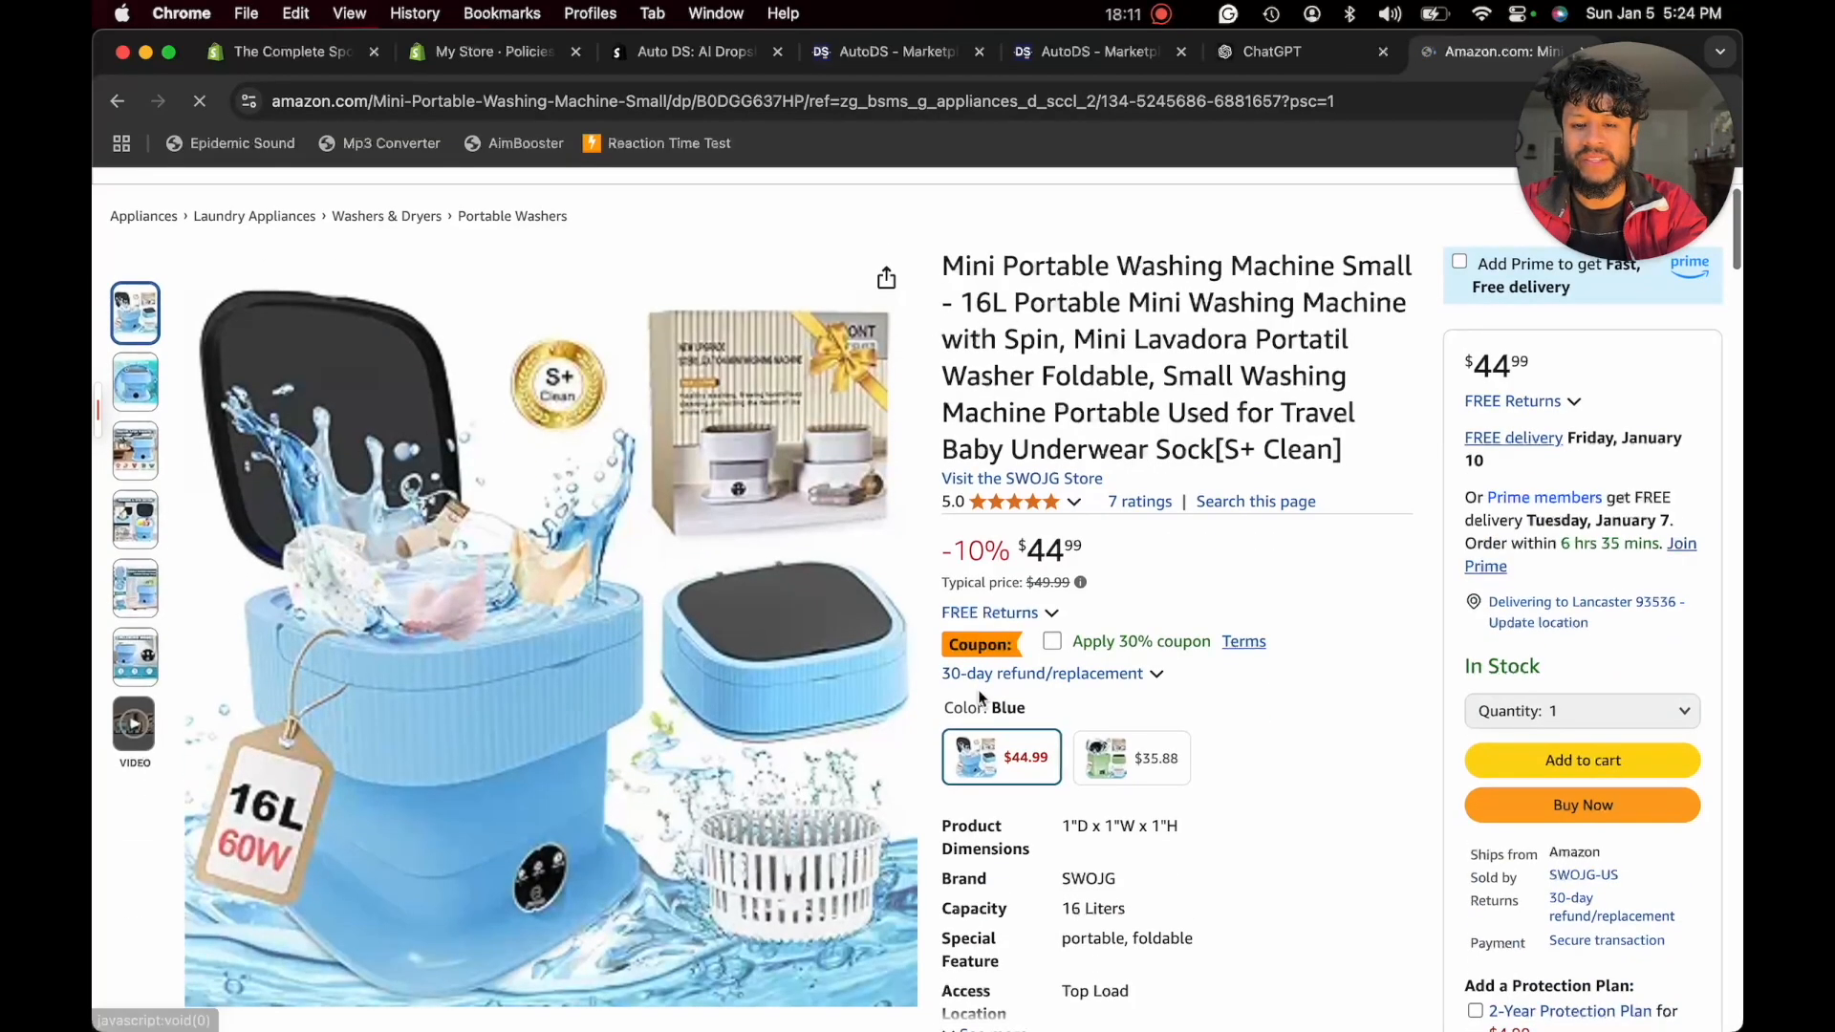
left_click(1130, 757)
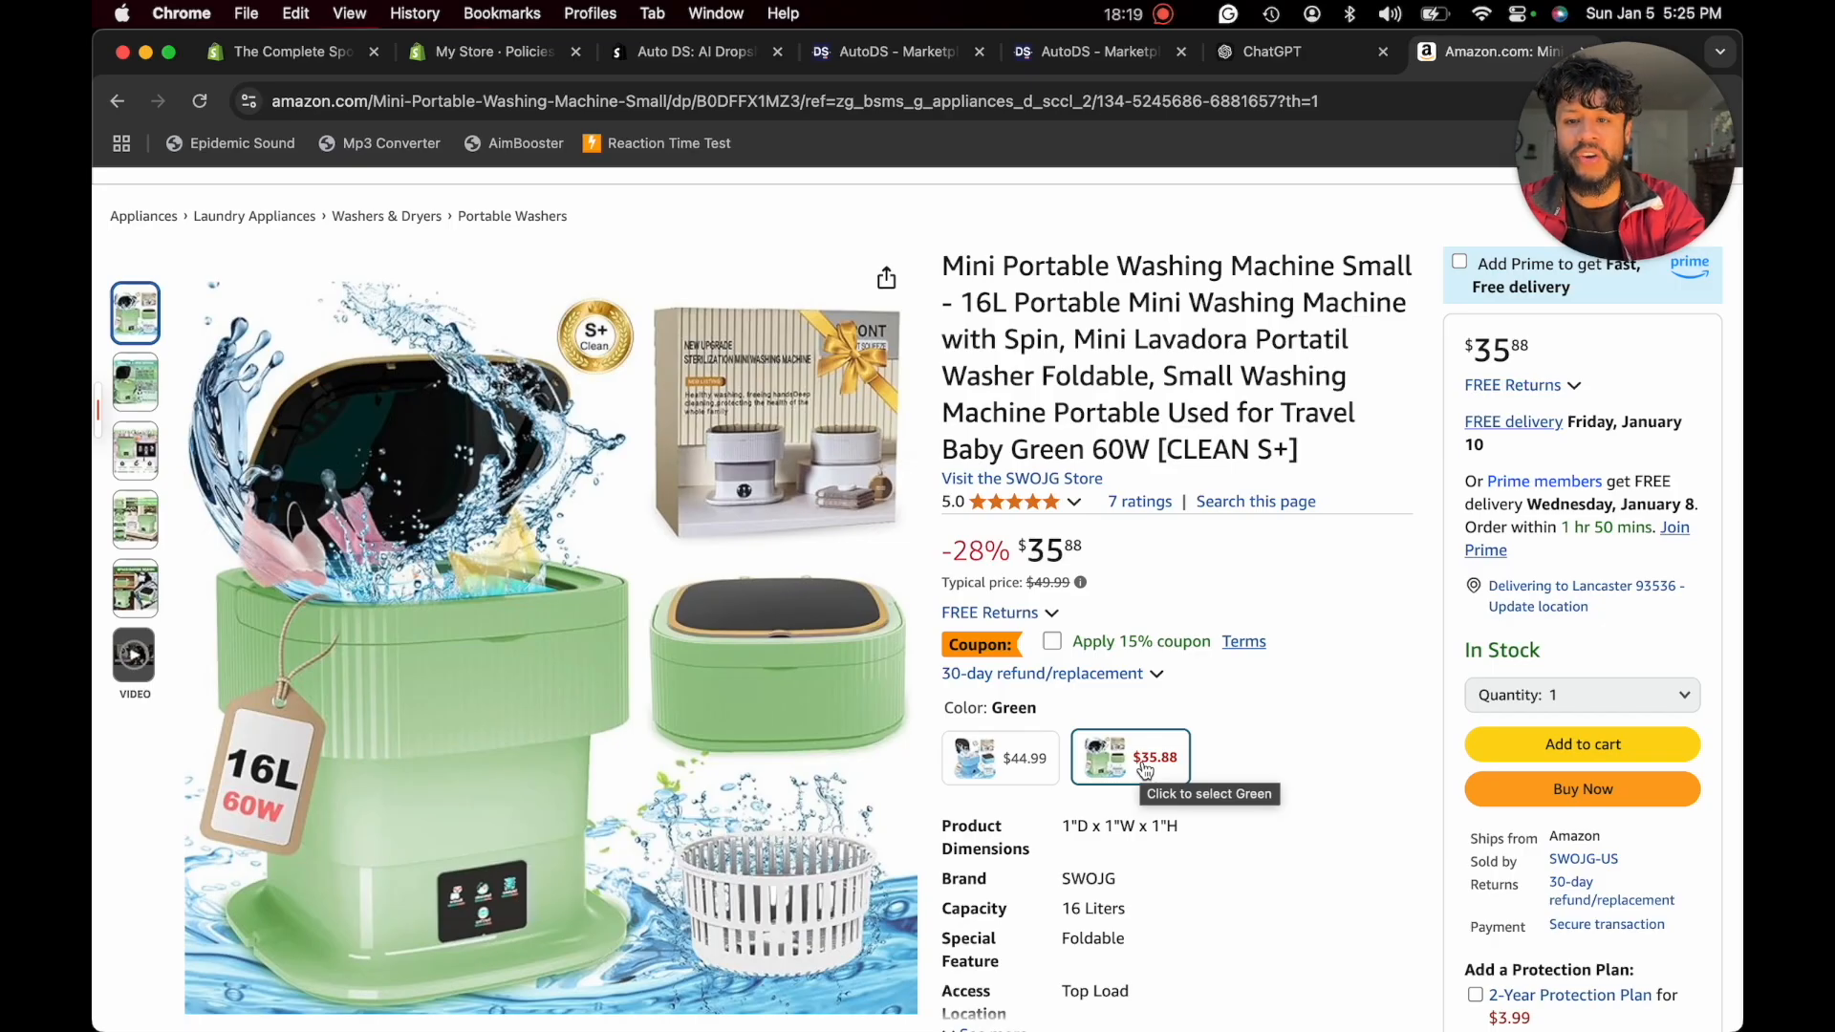
- Copy the web address of the green Mini Portable Washing Machine's Amazon product page
left_click(672, 100)
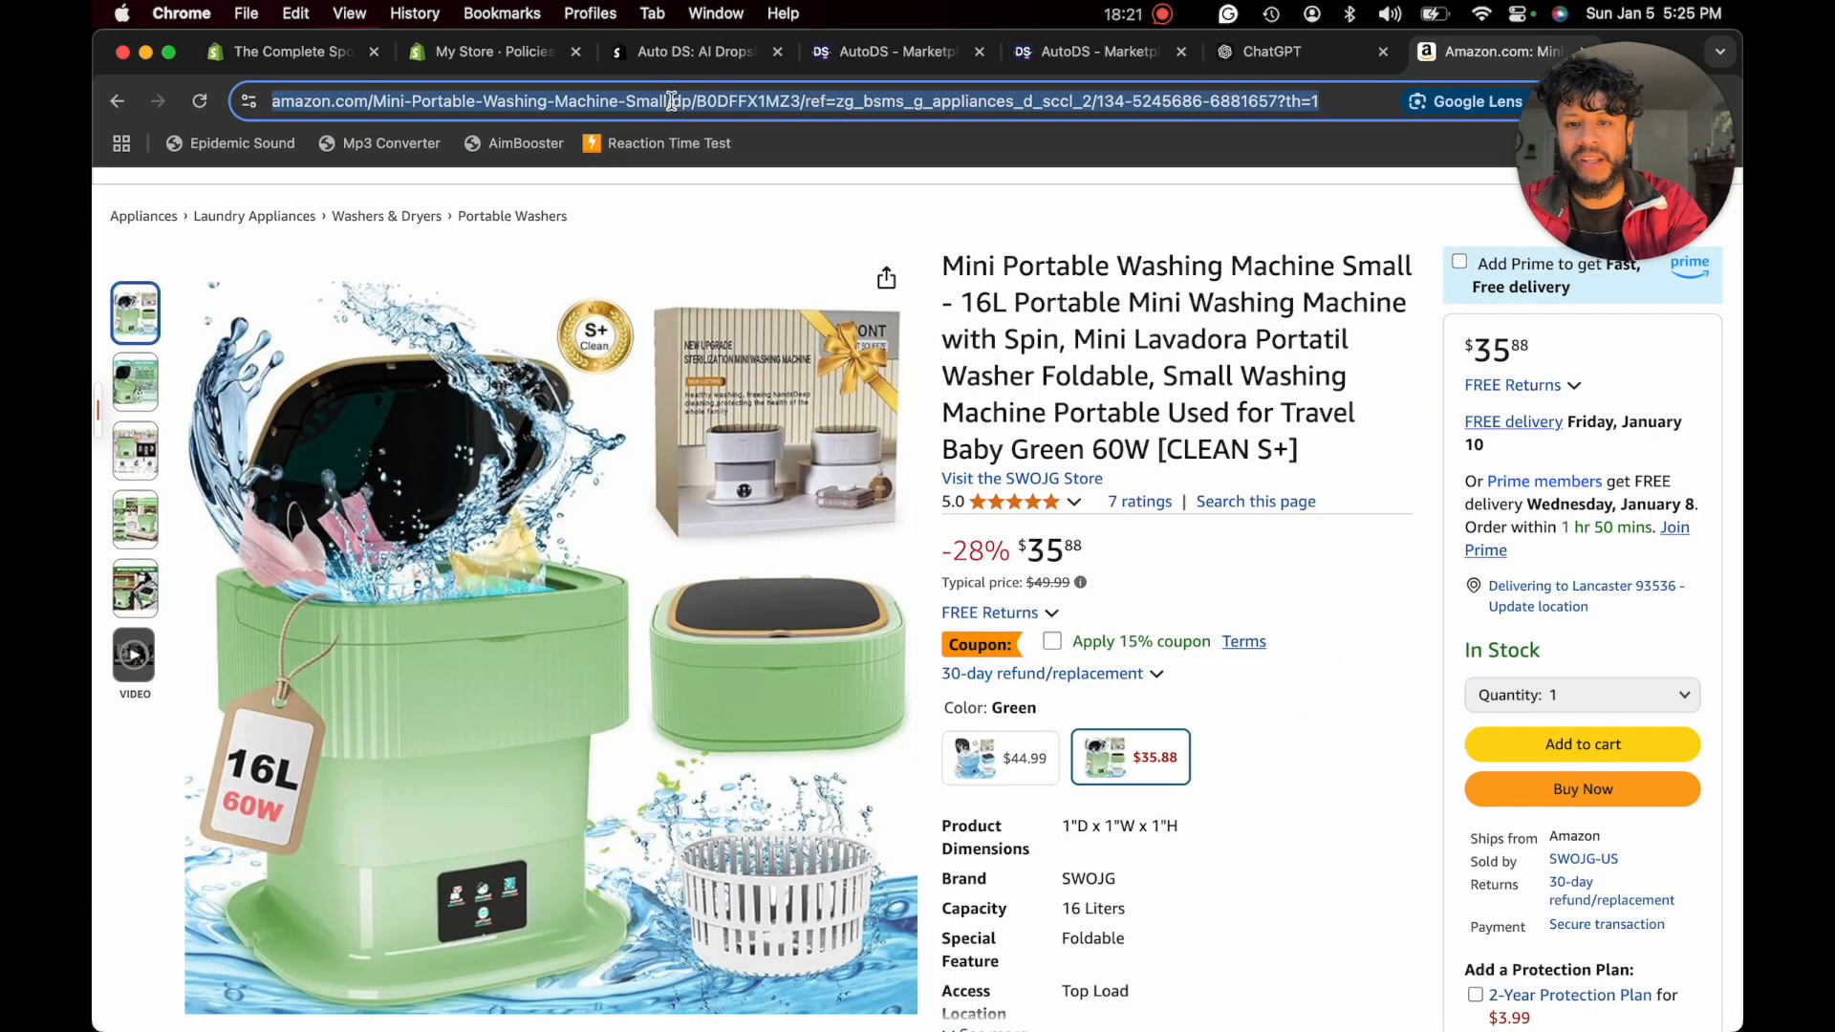
right_click(673, 105)
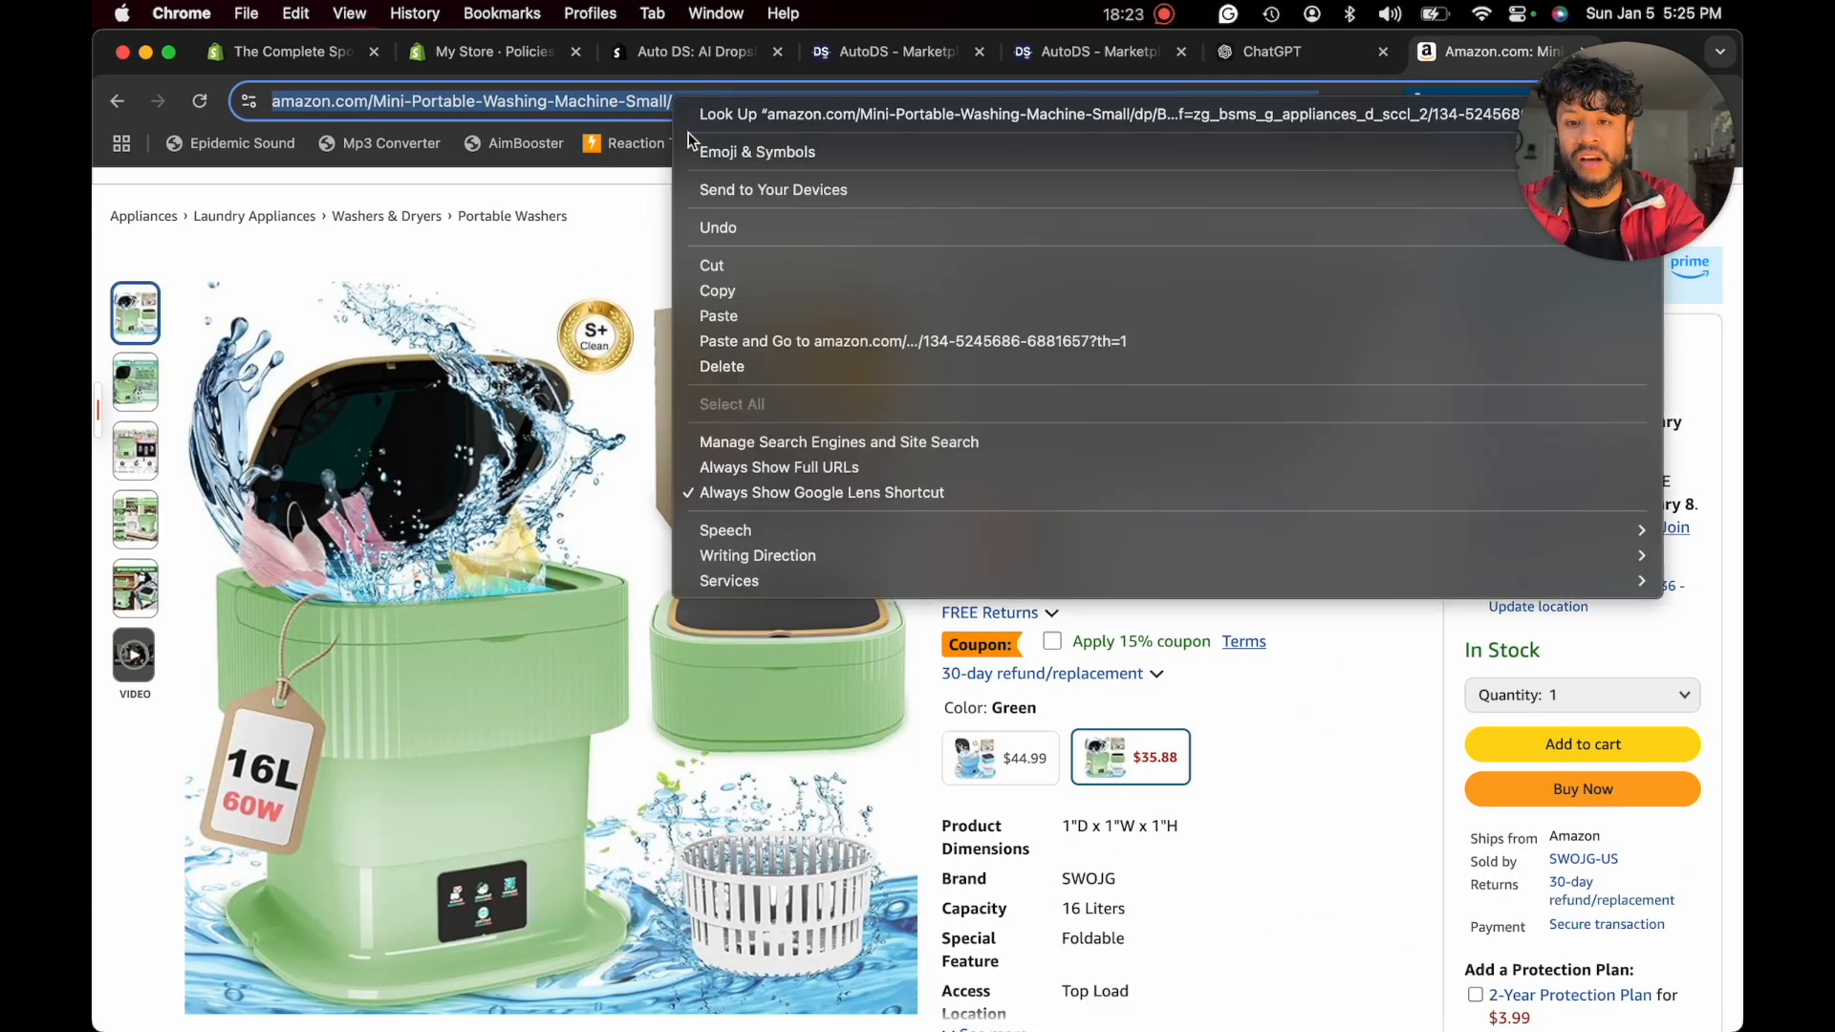
left_click(734, 288)
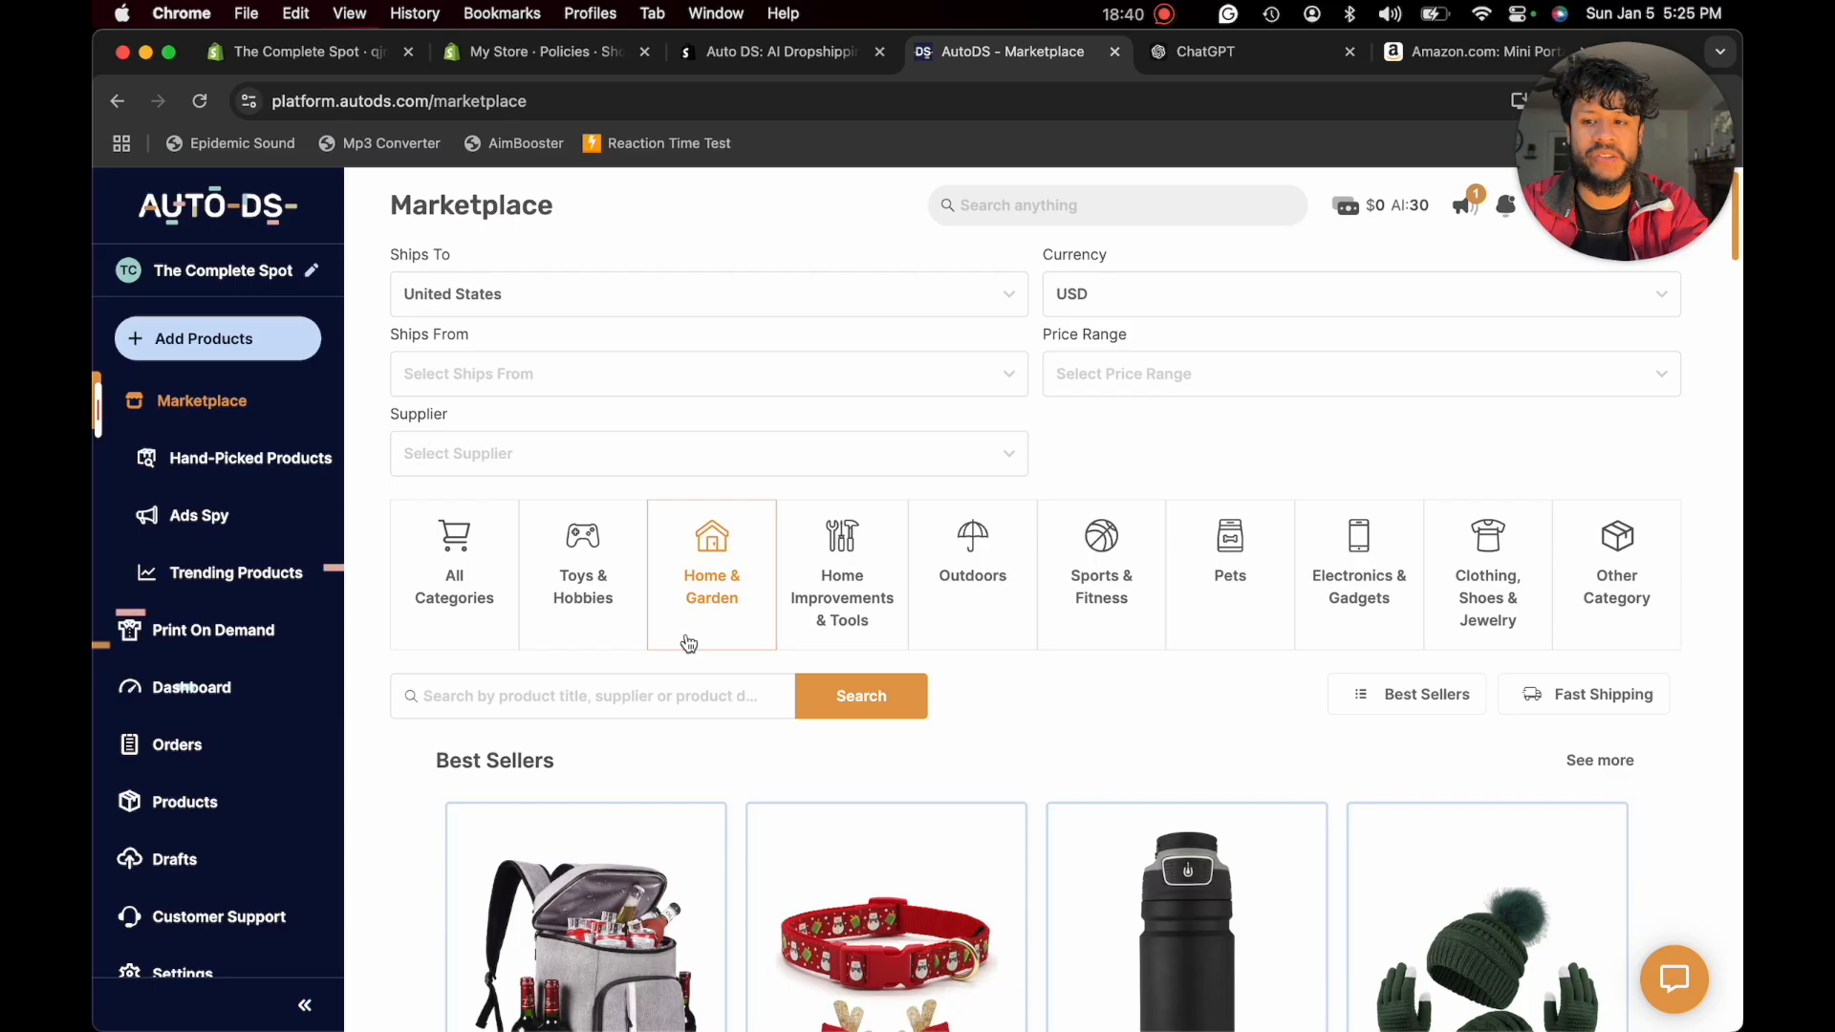
- Switch to AutoDS, add a single product using the copied Amazon link, and open it for quick editing
left_click(246, 340)
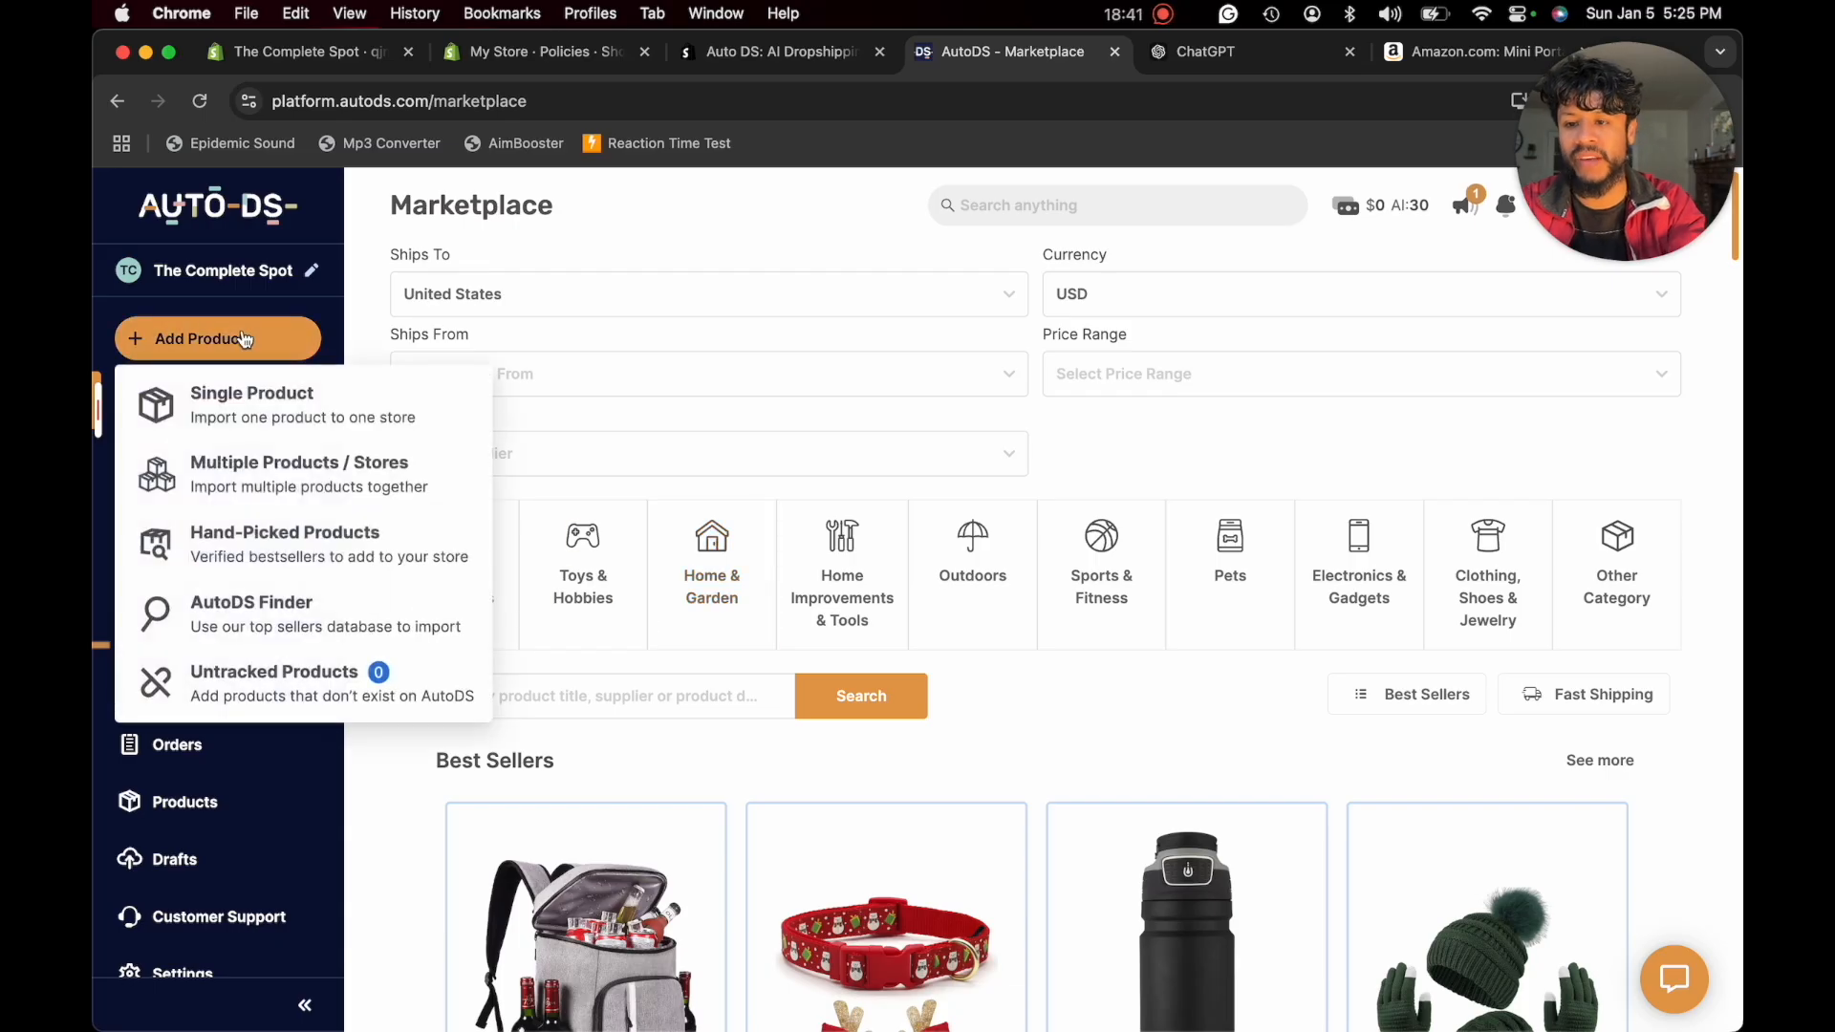
left_click(232, 399)
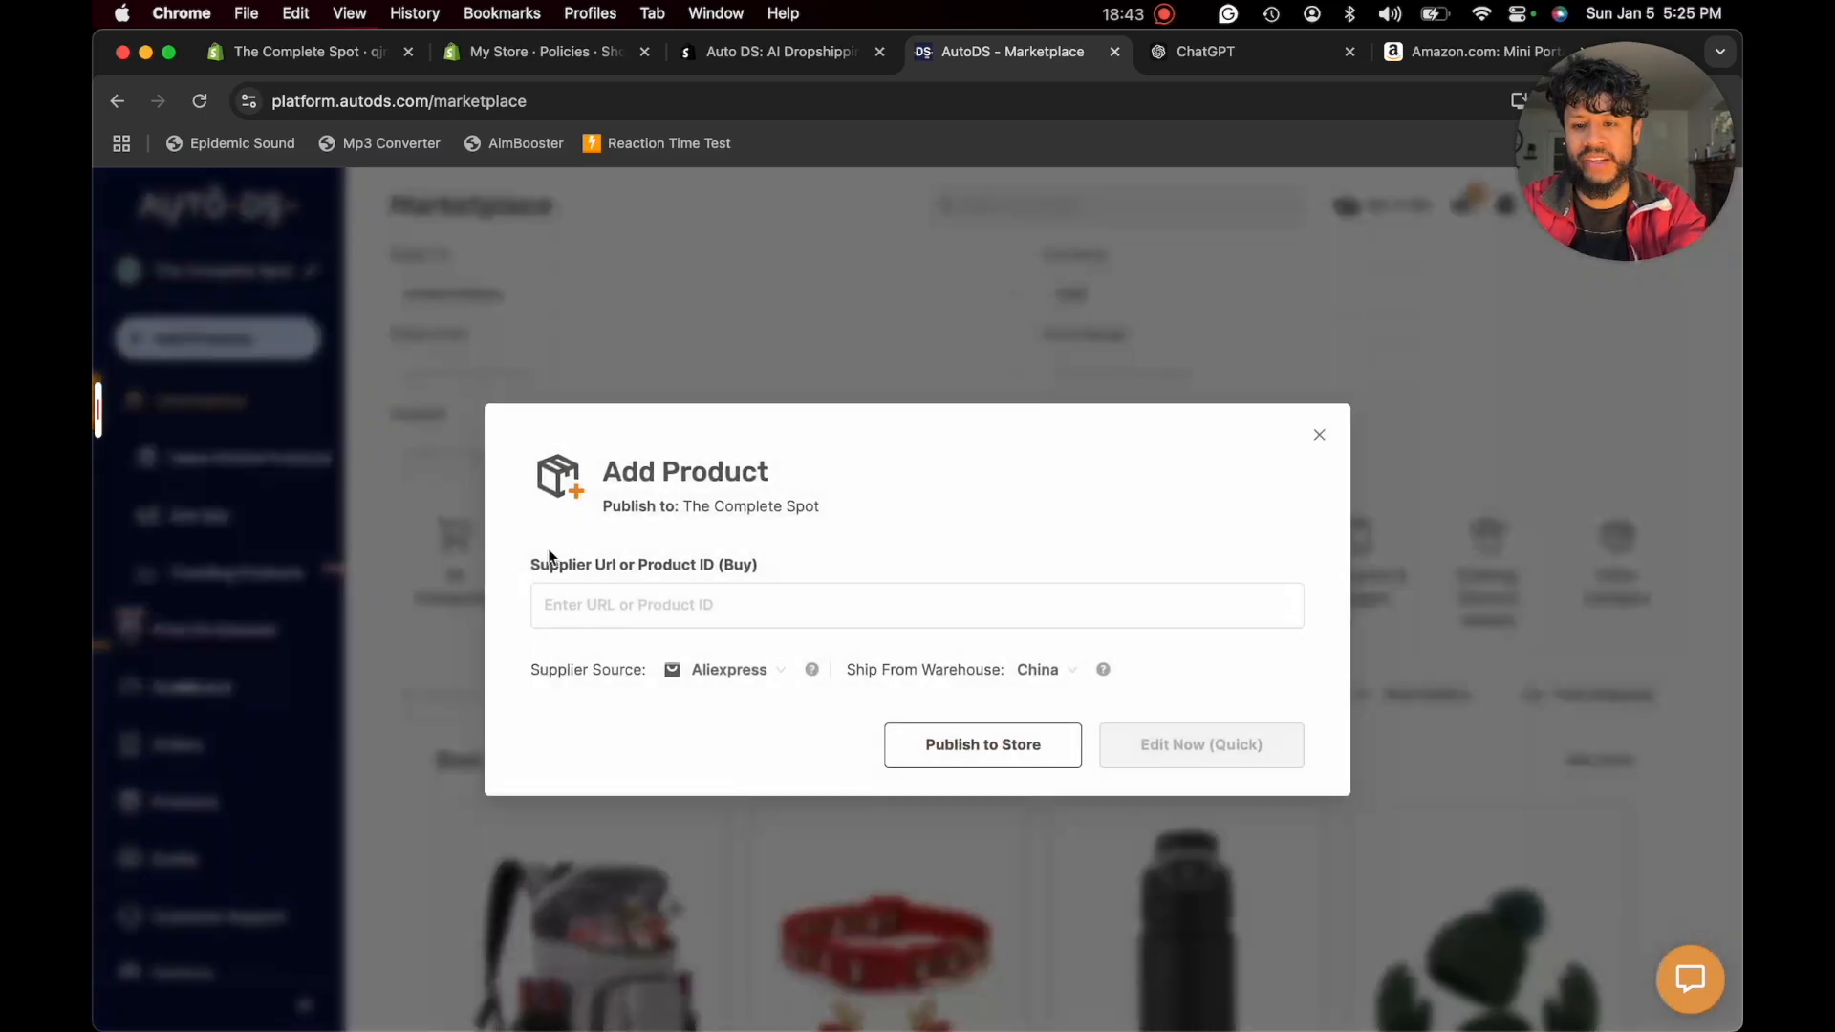
left_click(623, 609)
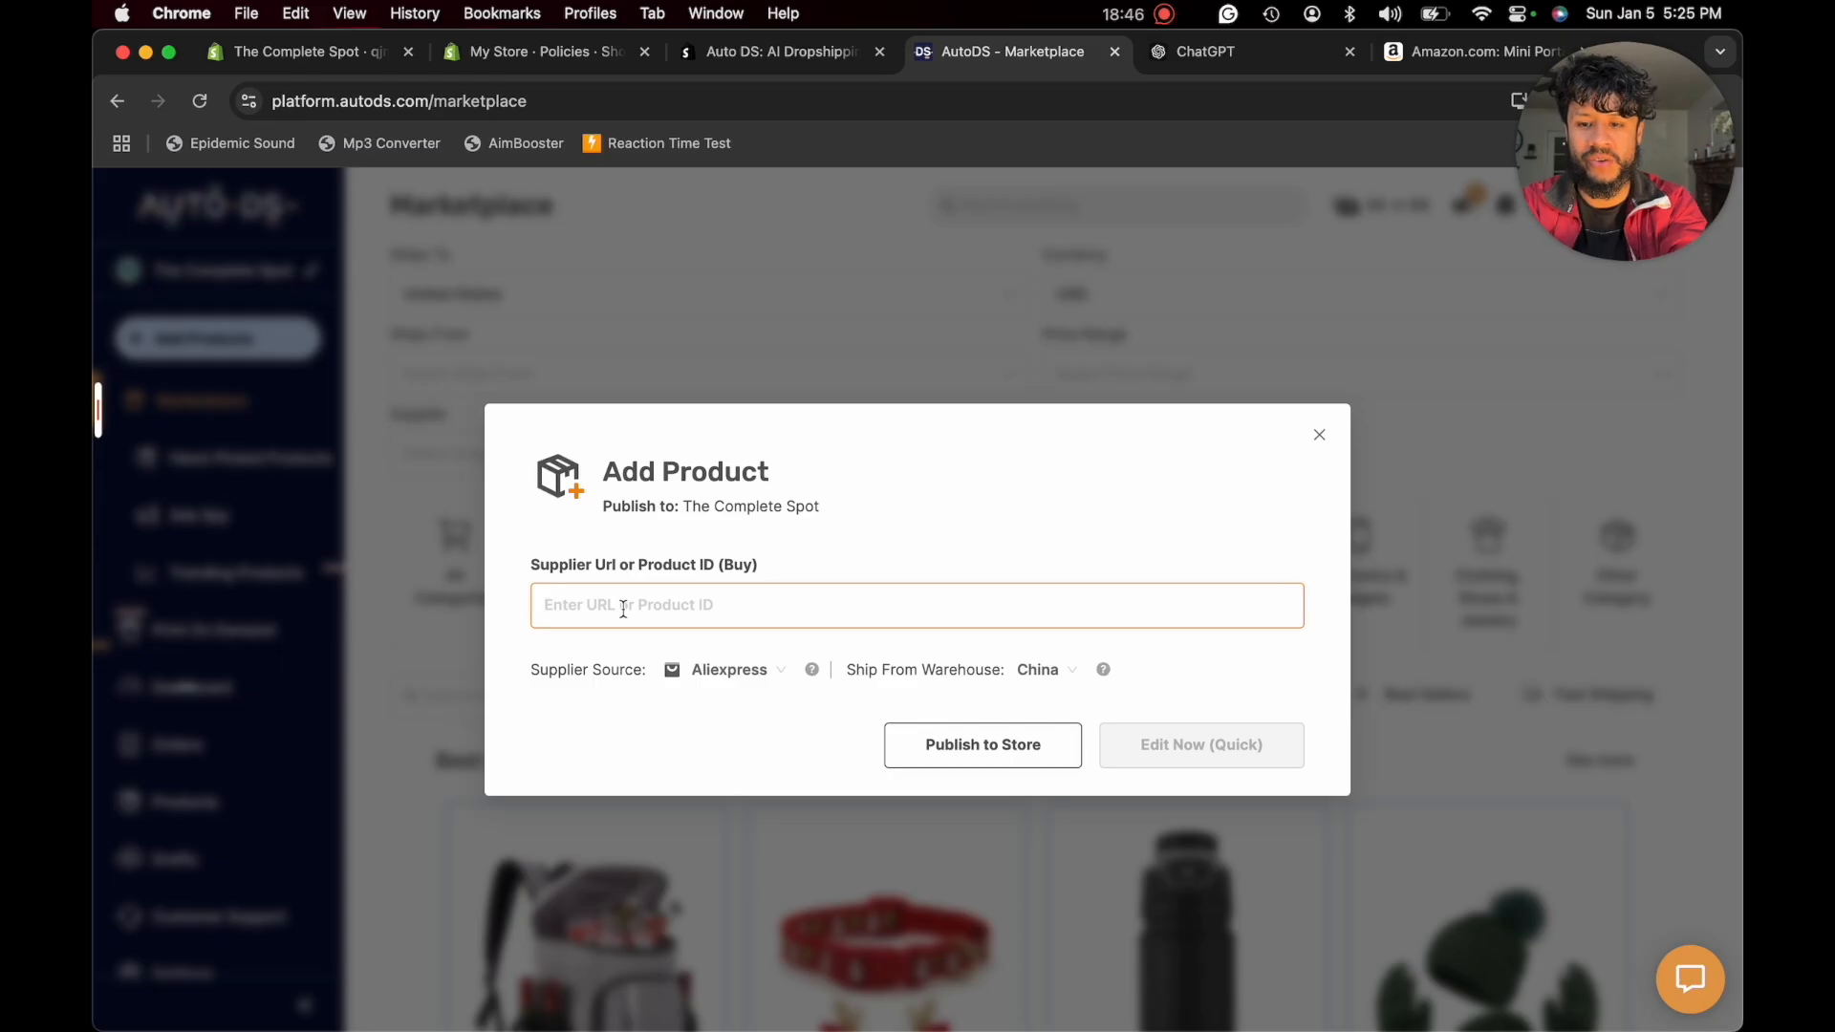
right_click(623, 609)
left_click(675, 772)
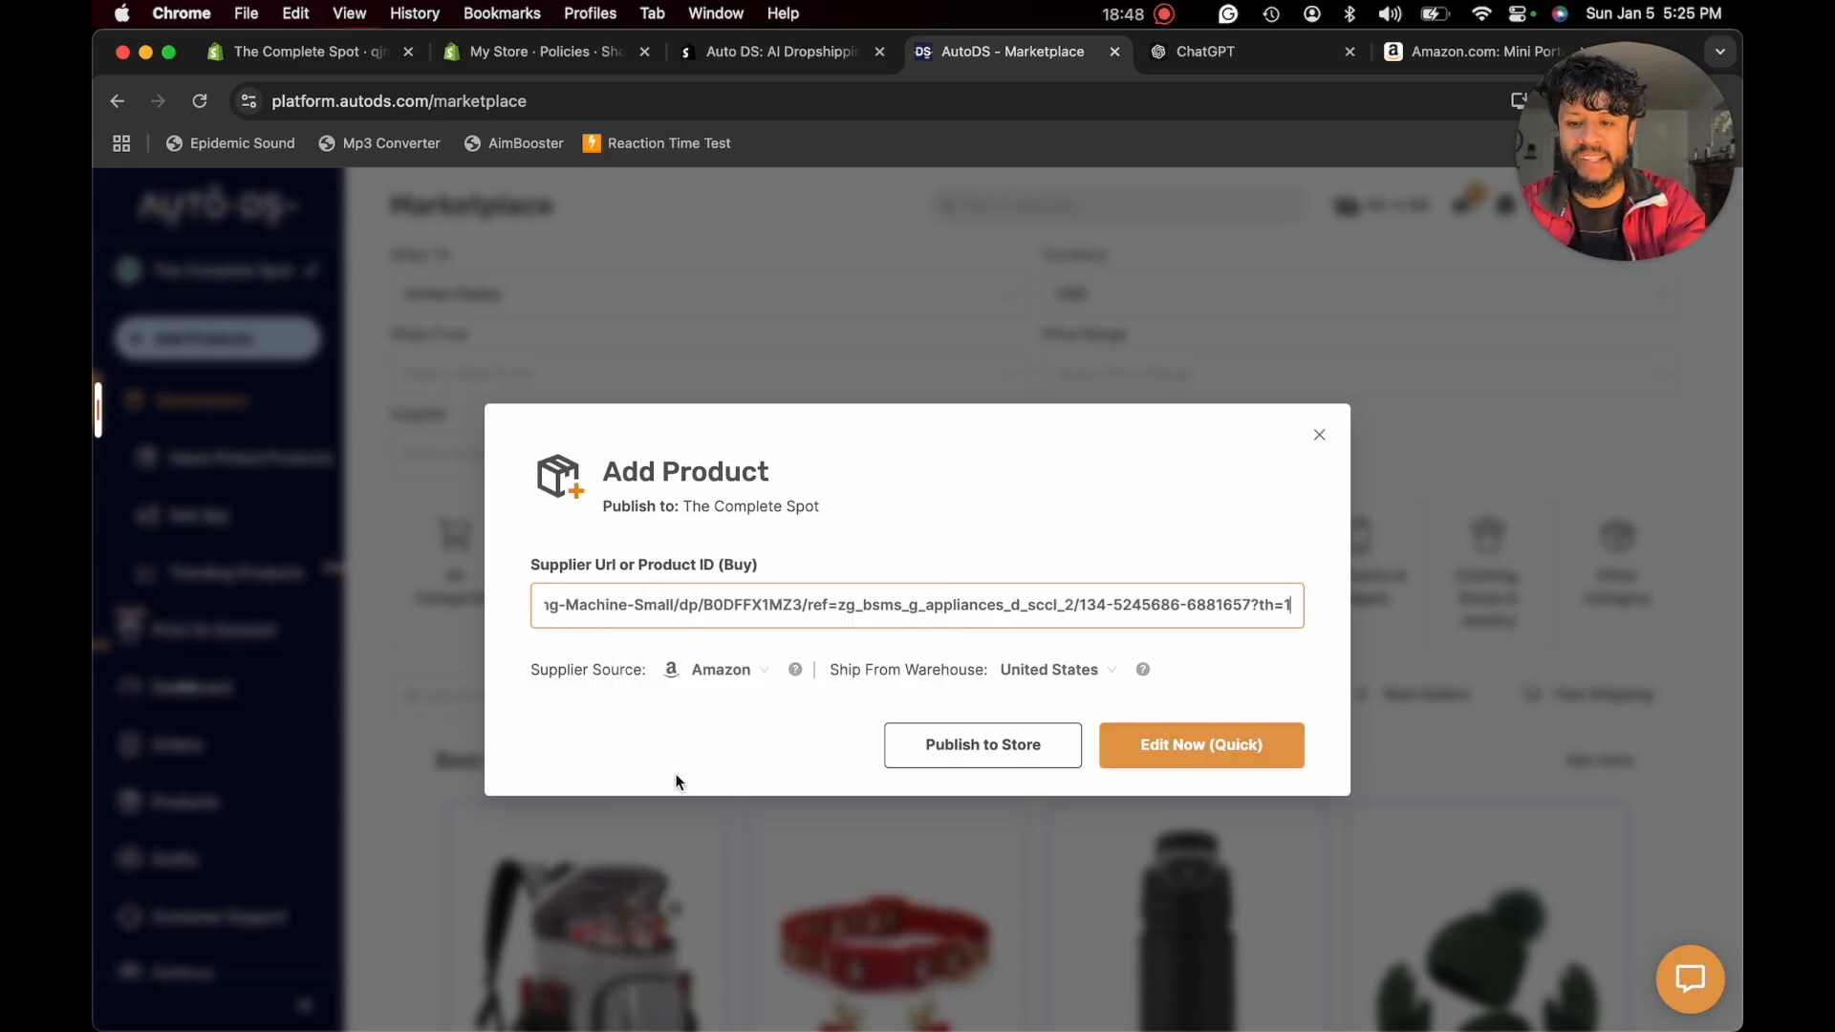
left_click(1164, 742)
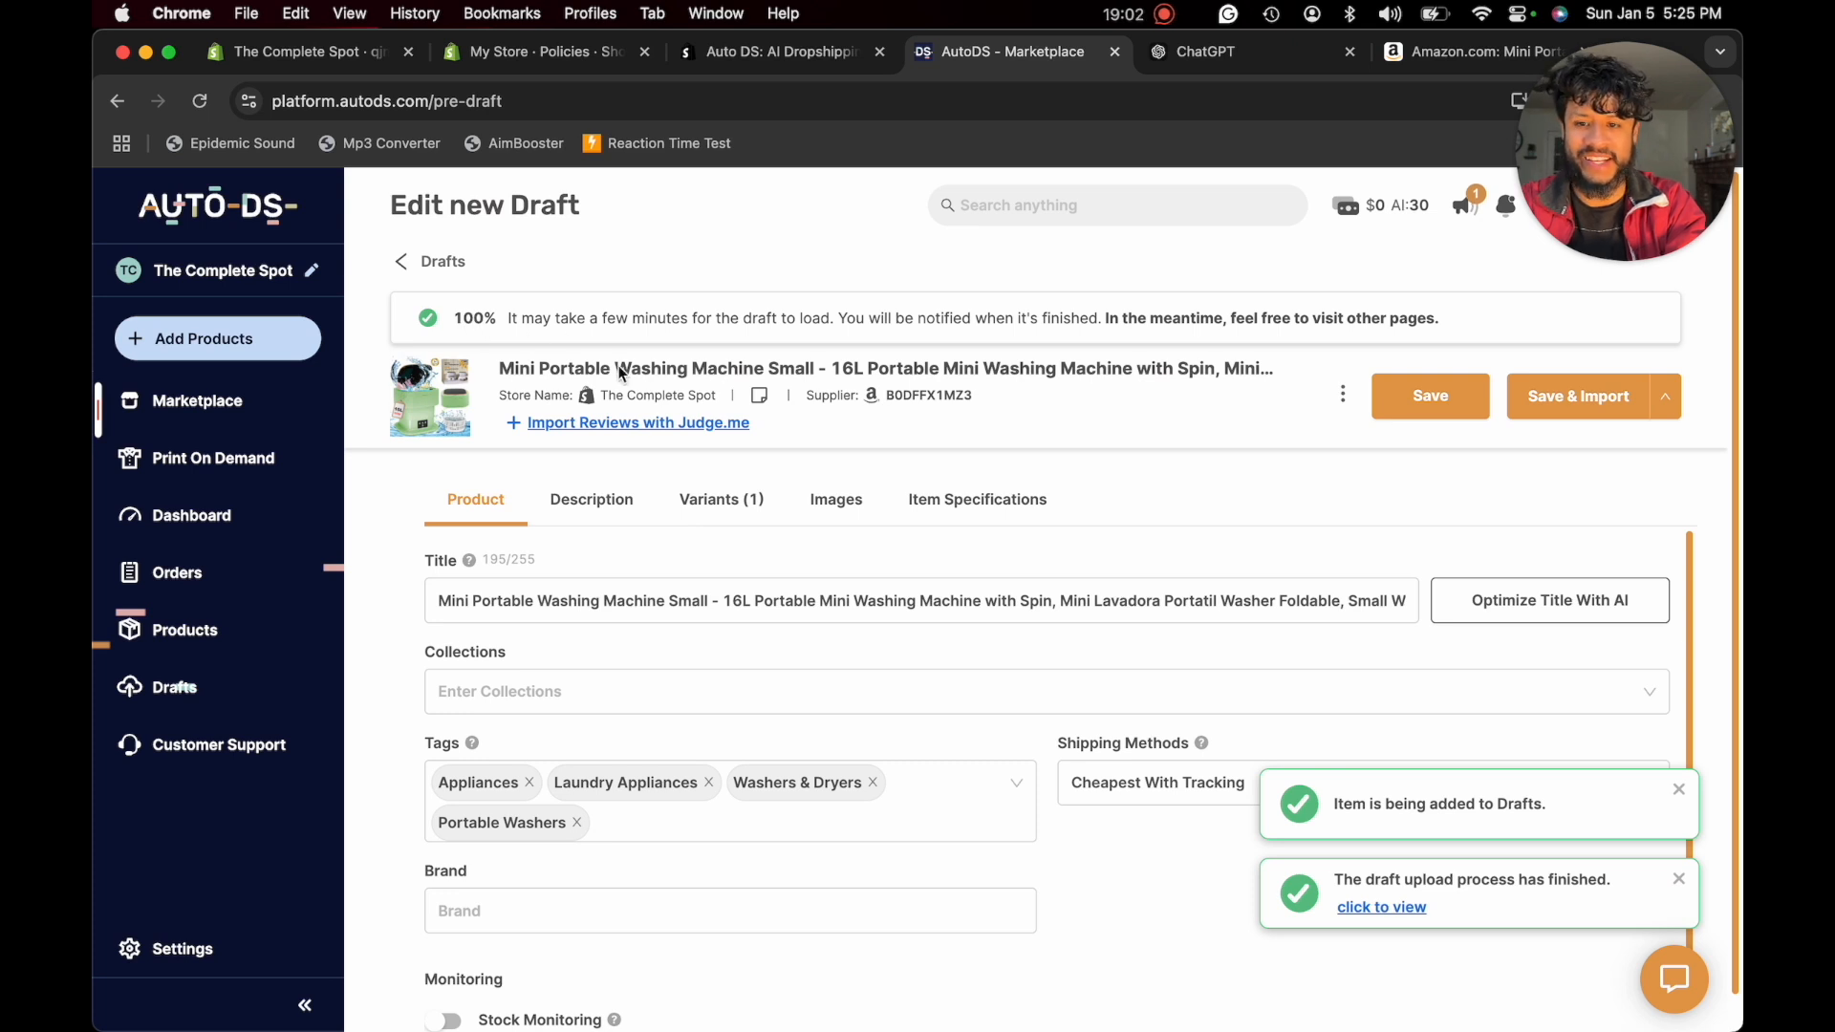
- Review the washing machine draft's title, monitoring options and description, and look at the account's managed balance
left_click(674, 605)
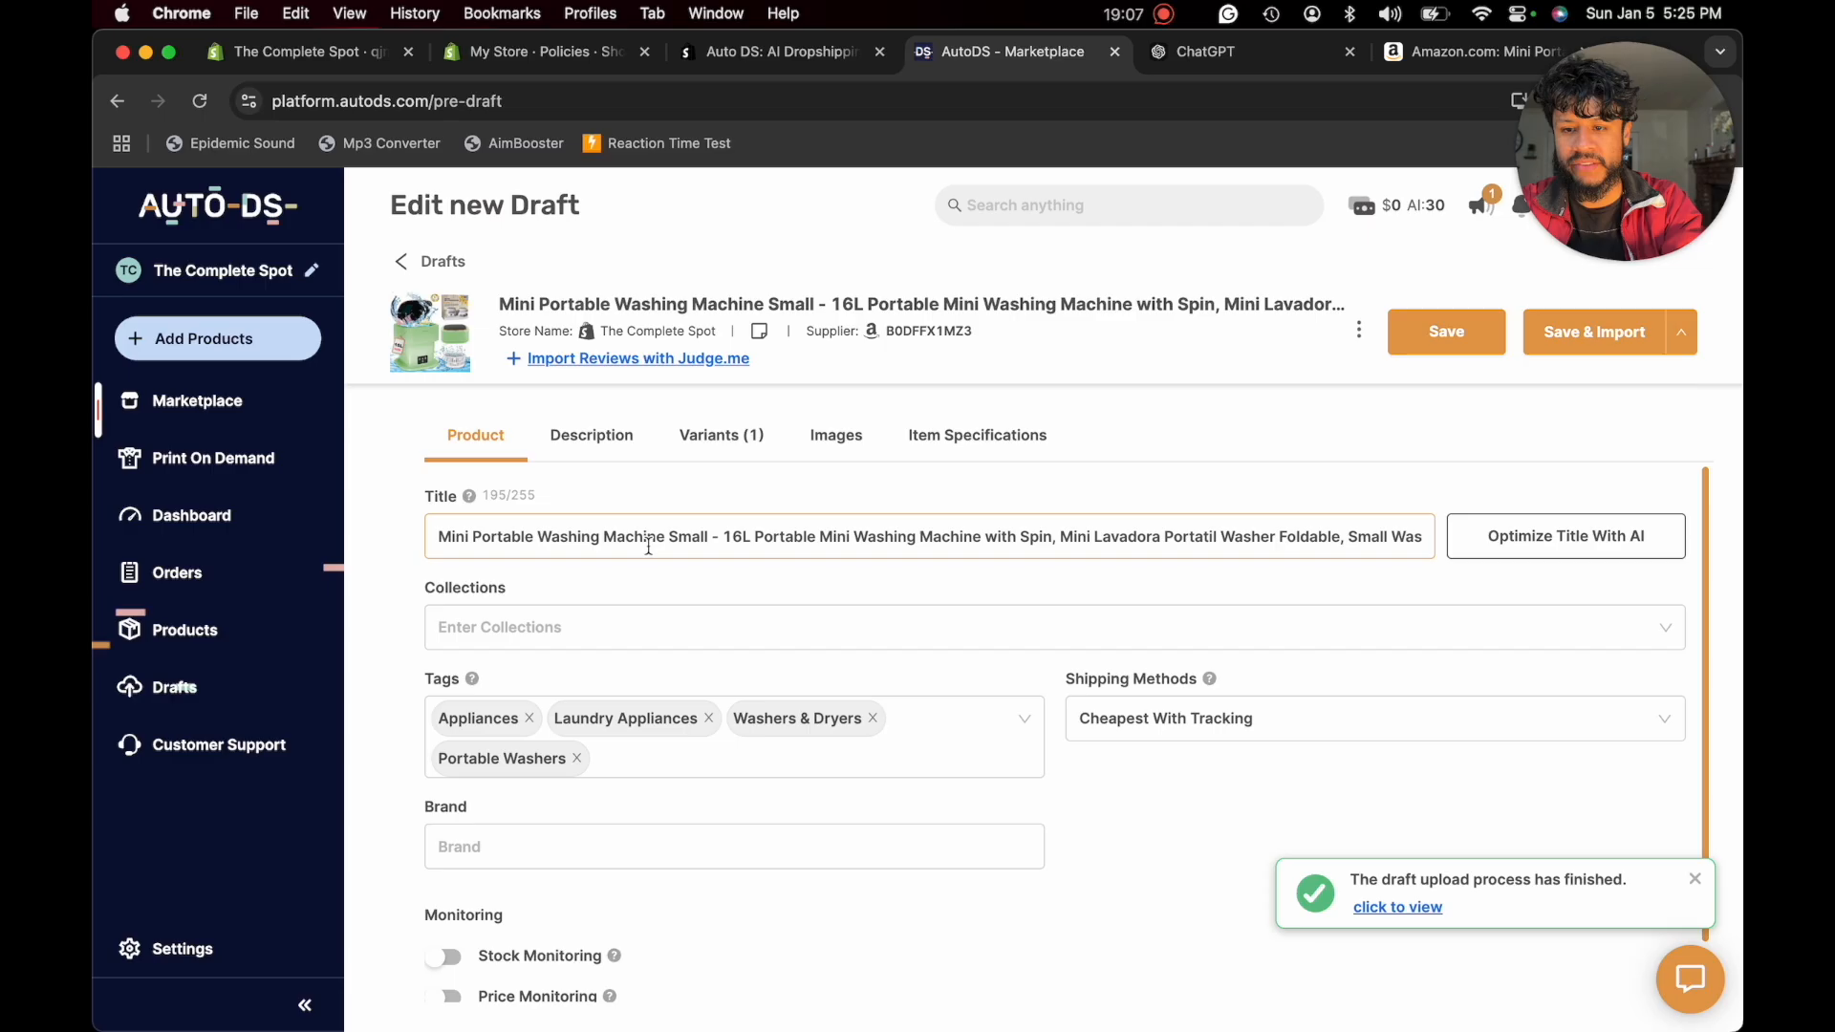
scroll(938, 679, "down", 1)
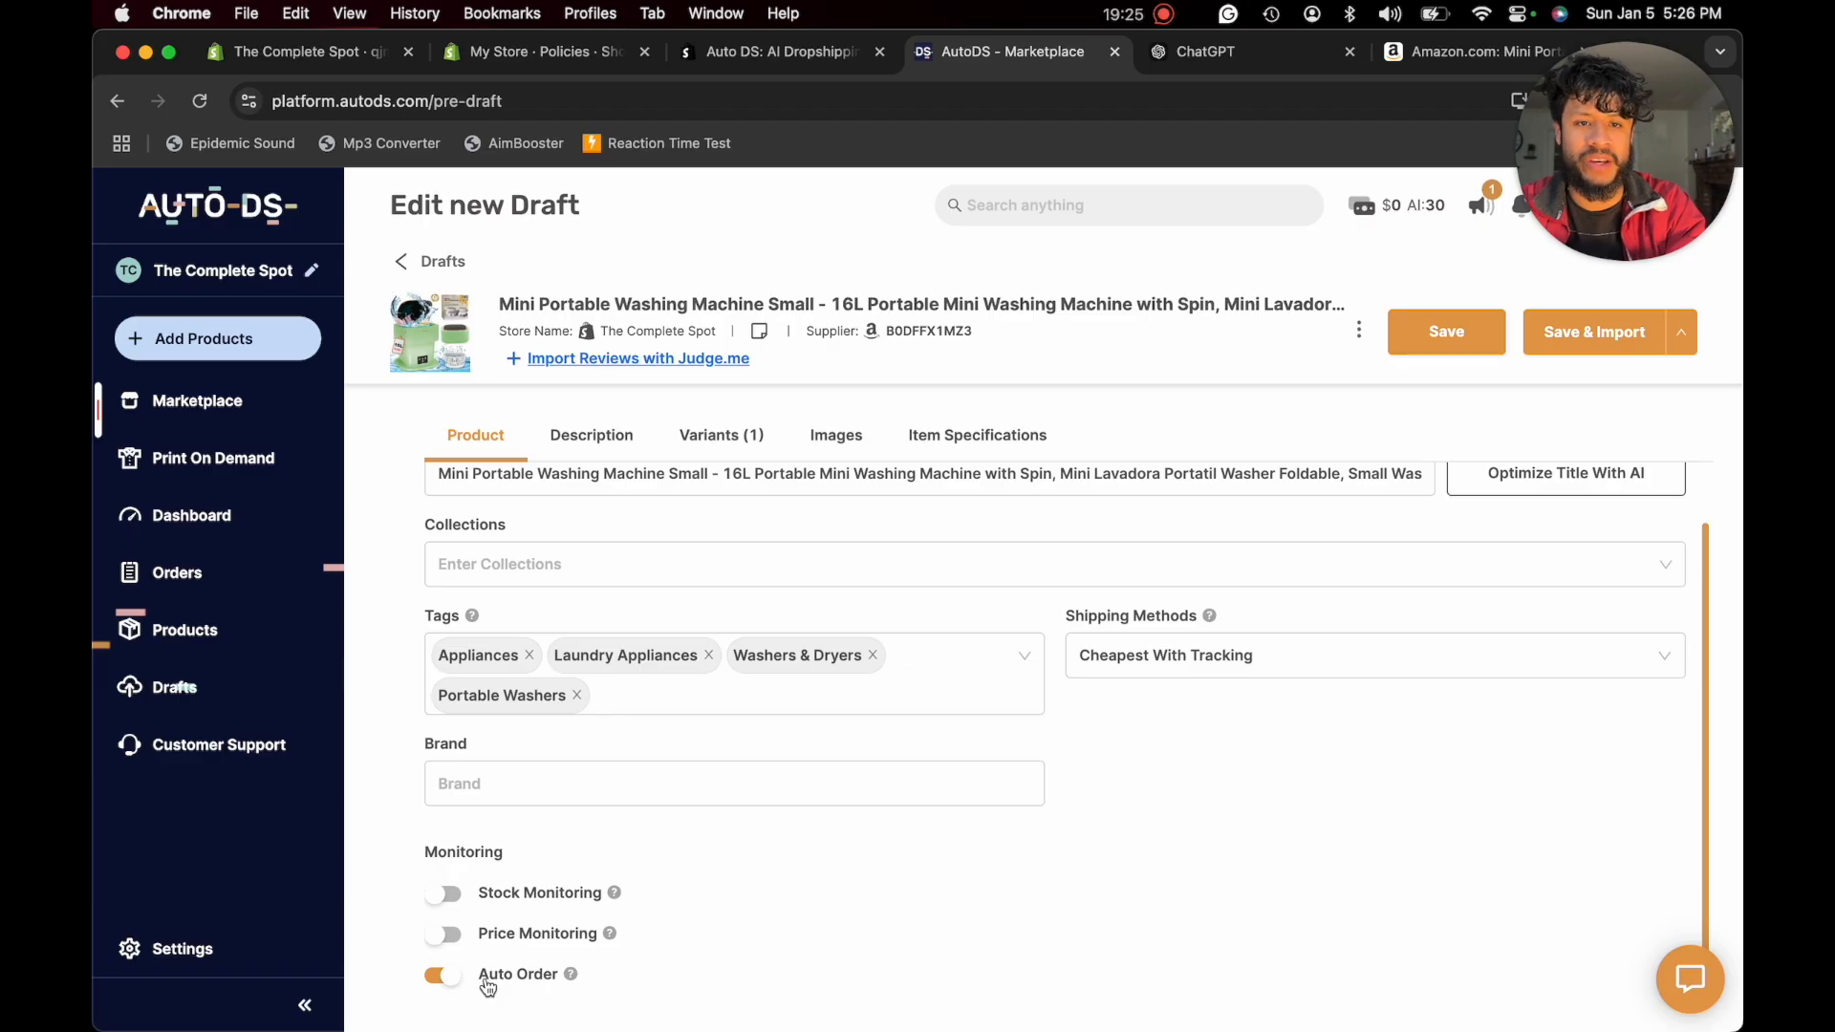
left_click(1411, 204)
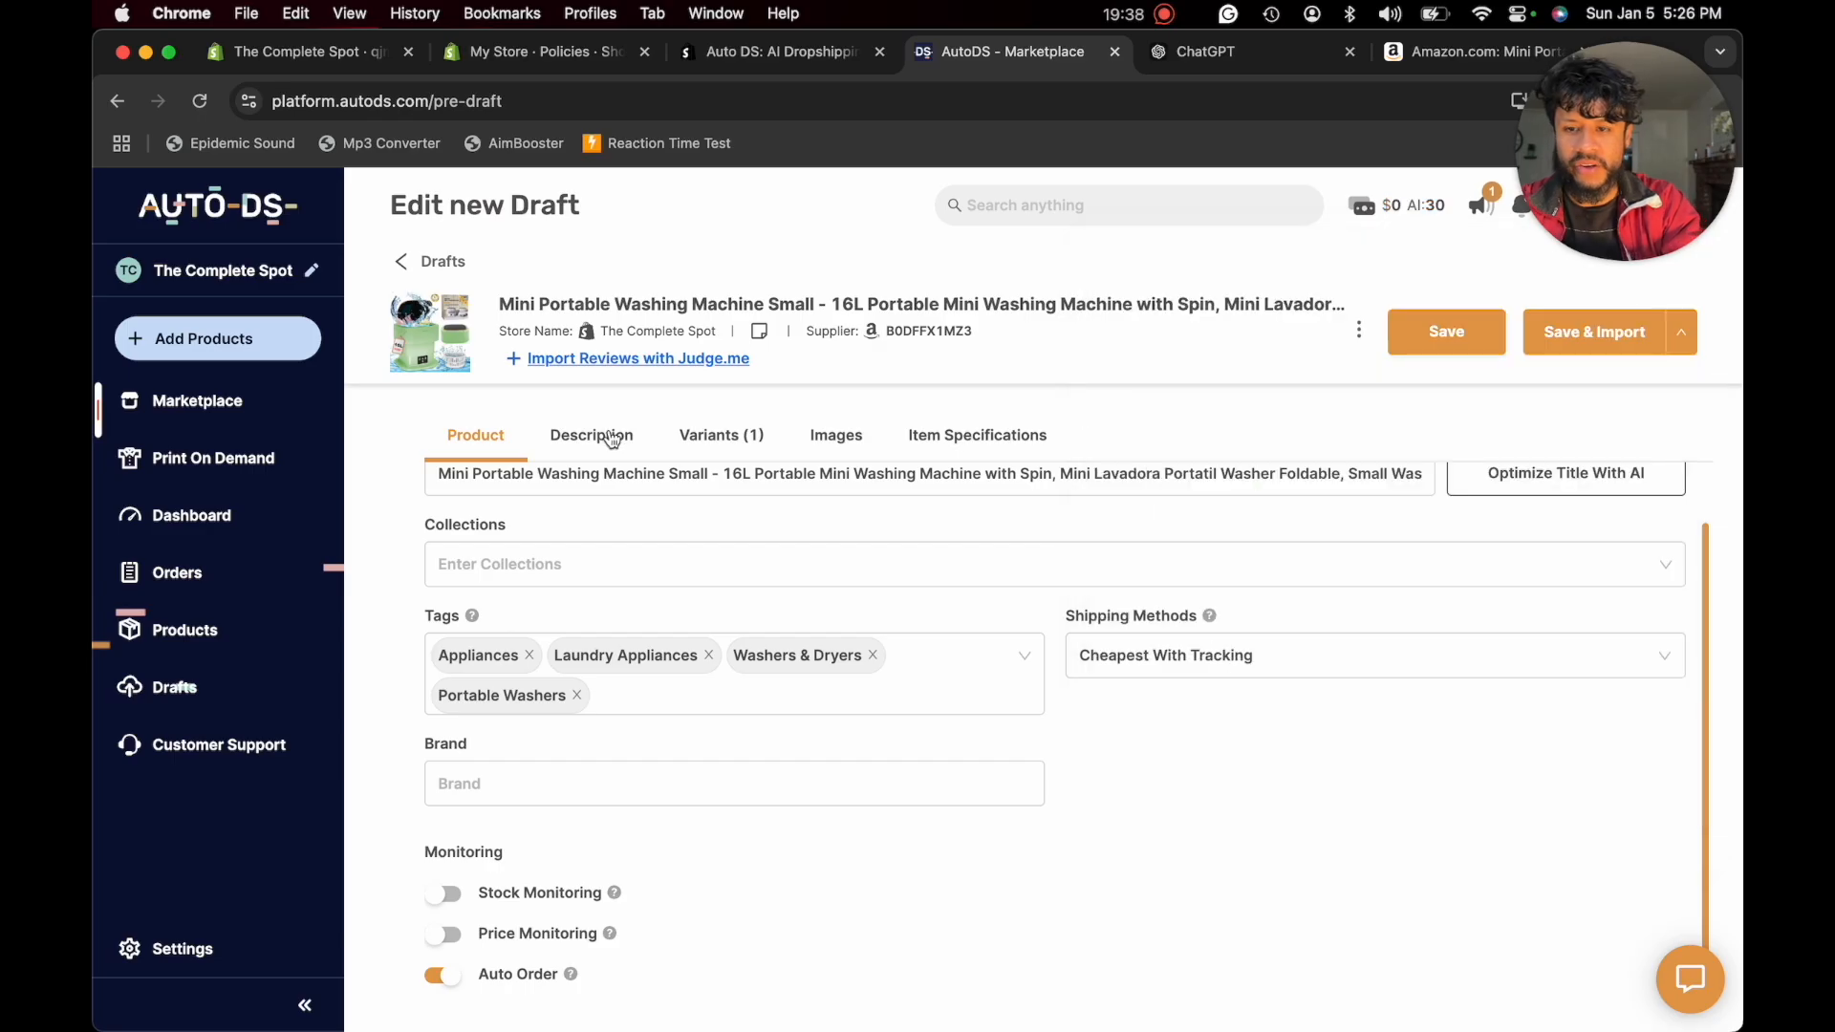
left_click(610, 437)
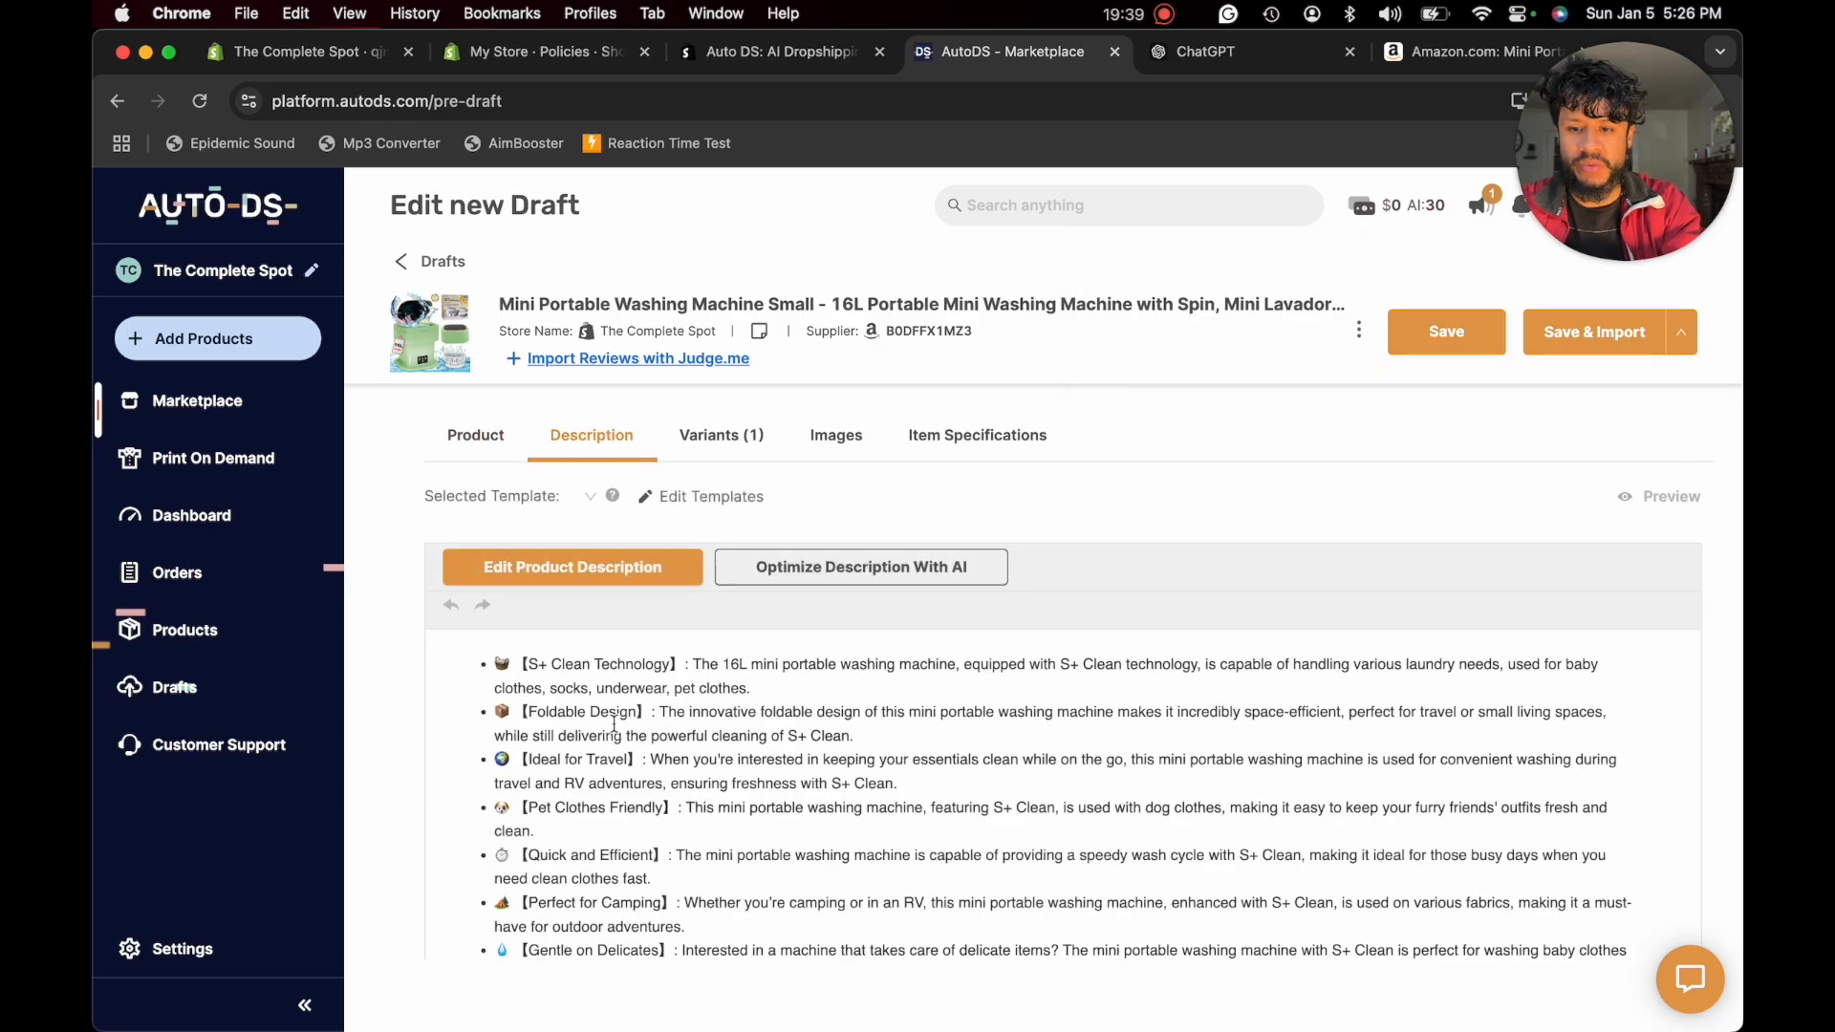
scroll(613, 723, "down", 3)
scroll(614, 723, "up", 3)
- Add the washing machine's Blue colour to the AutoDS draft as a second variant, using the link copied from its Amazon page
left_click(721, 435)
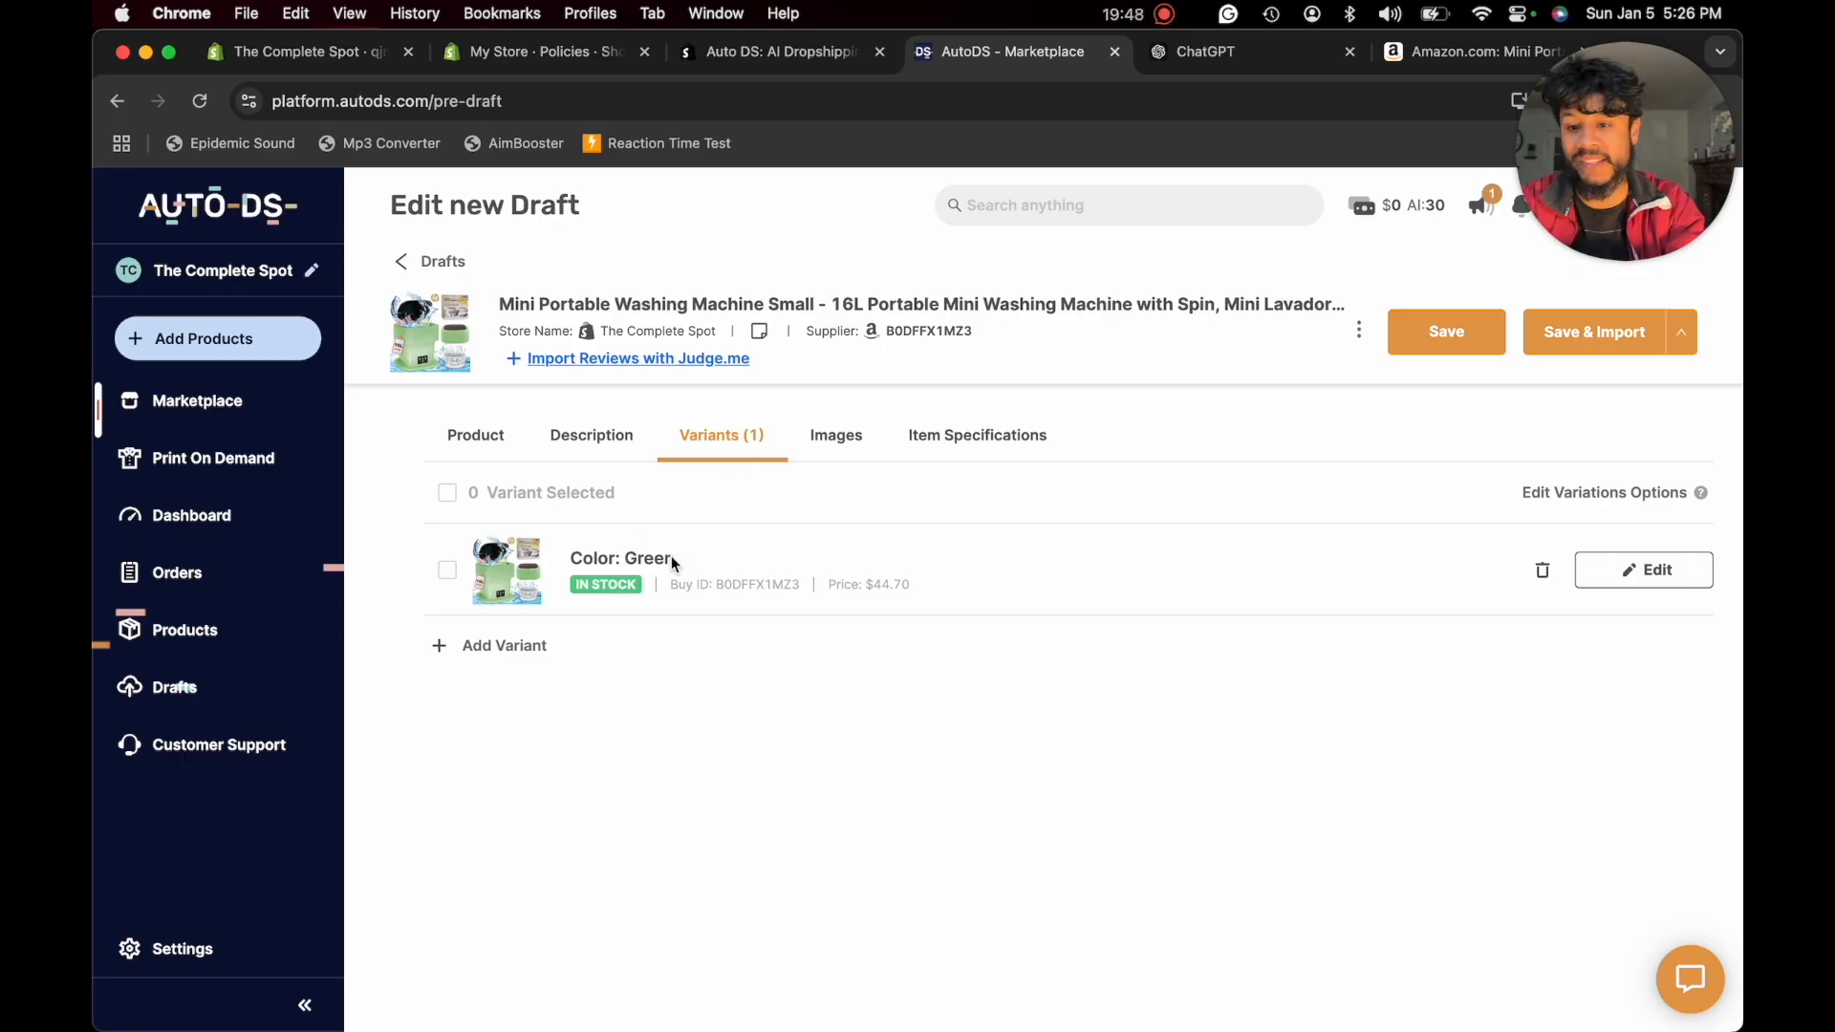
left_click(505, 650)
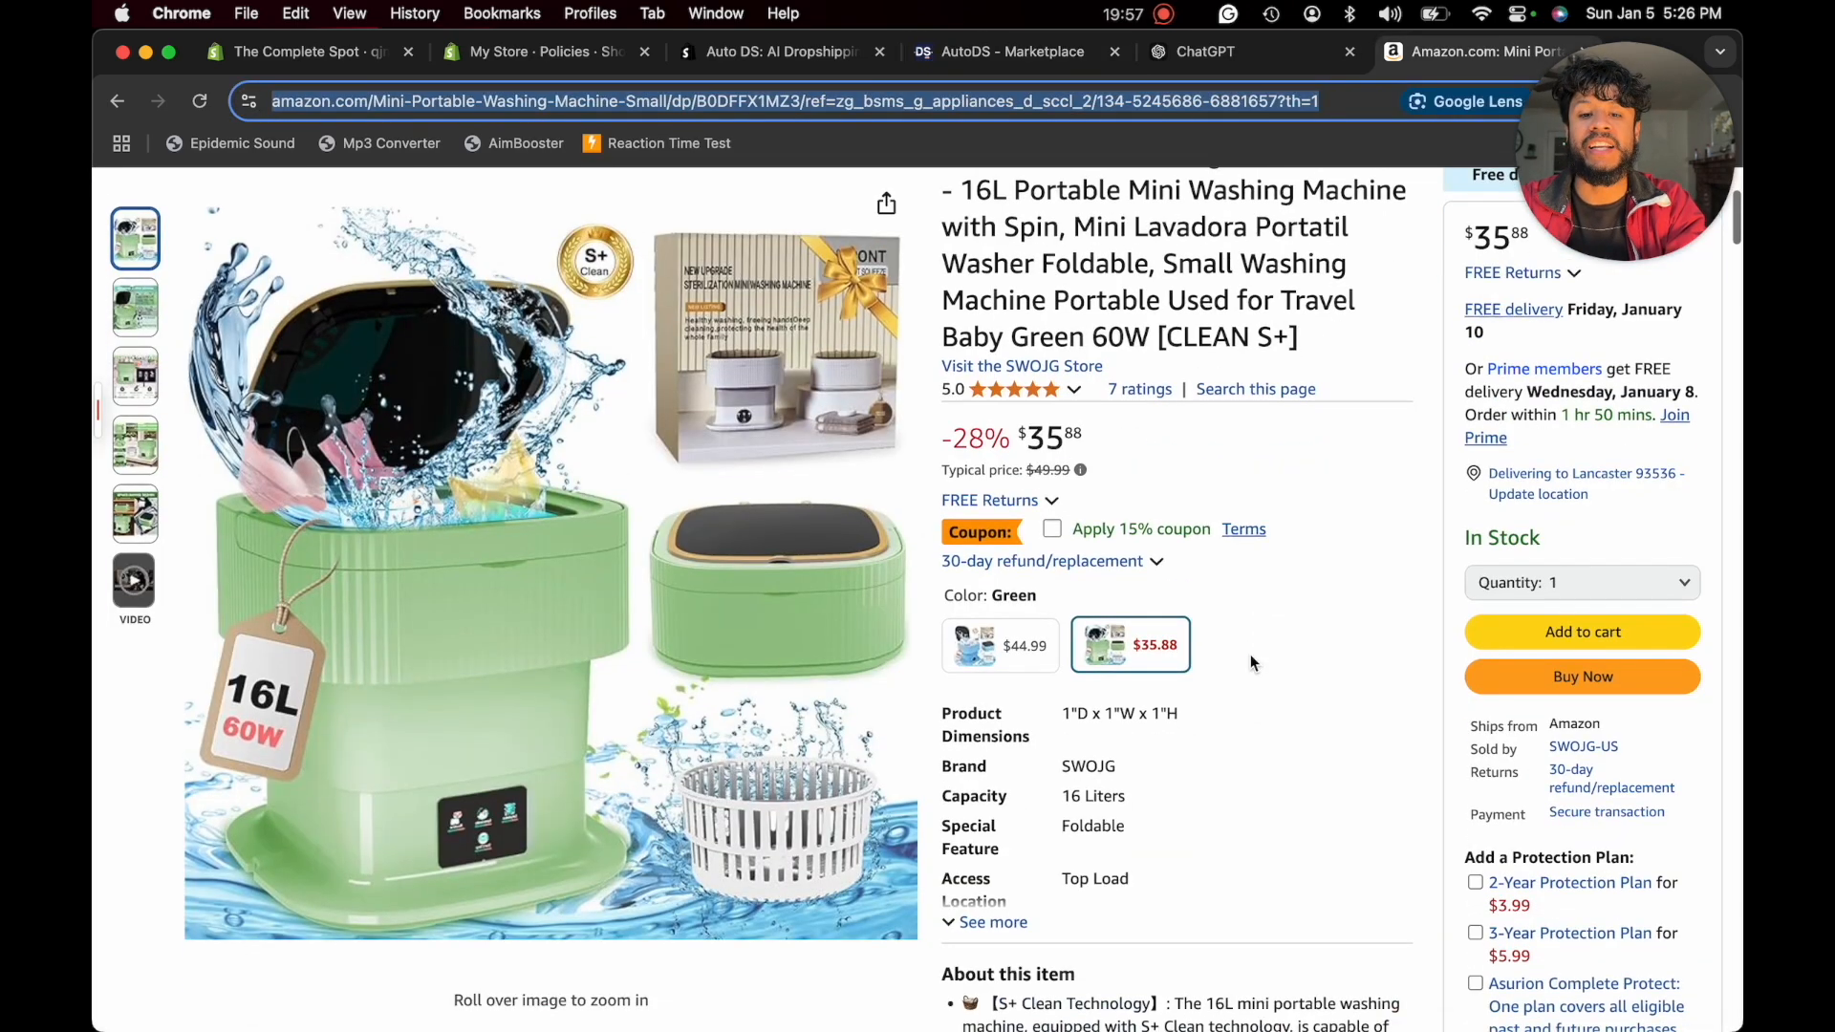
left_click(1024, 655)
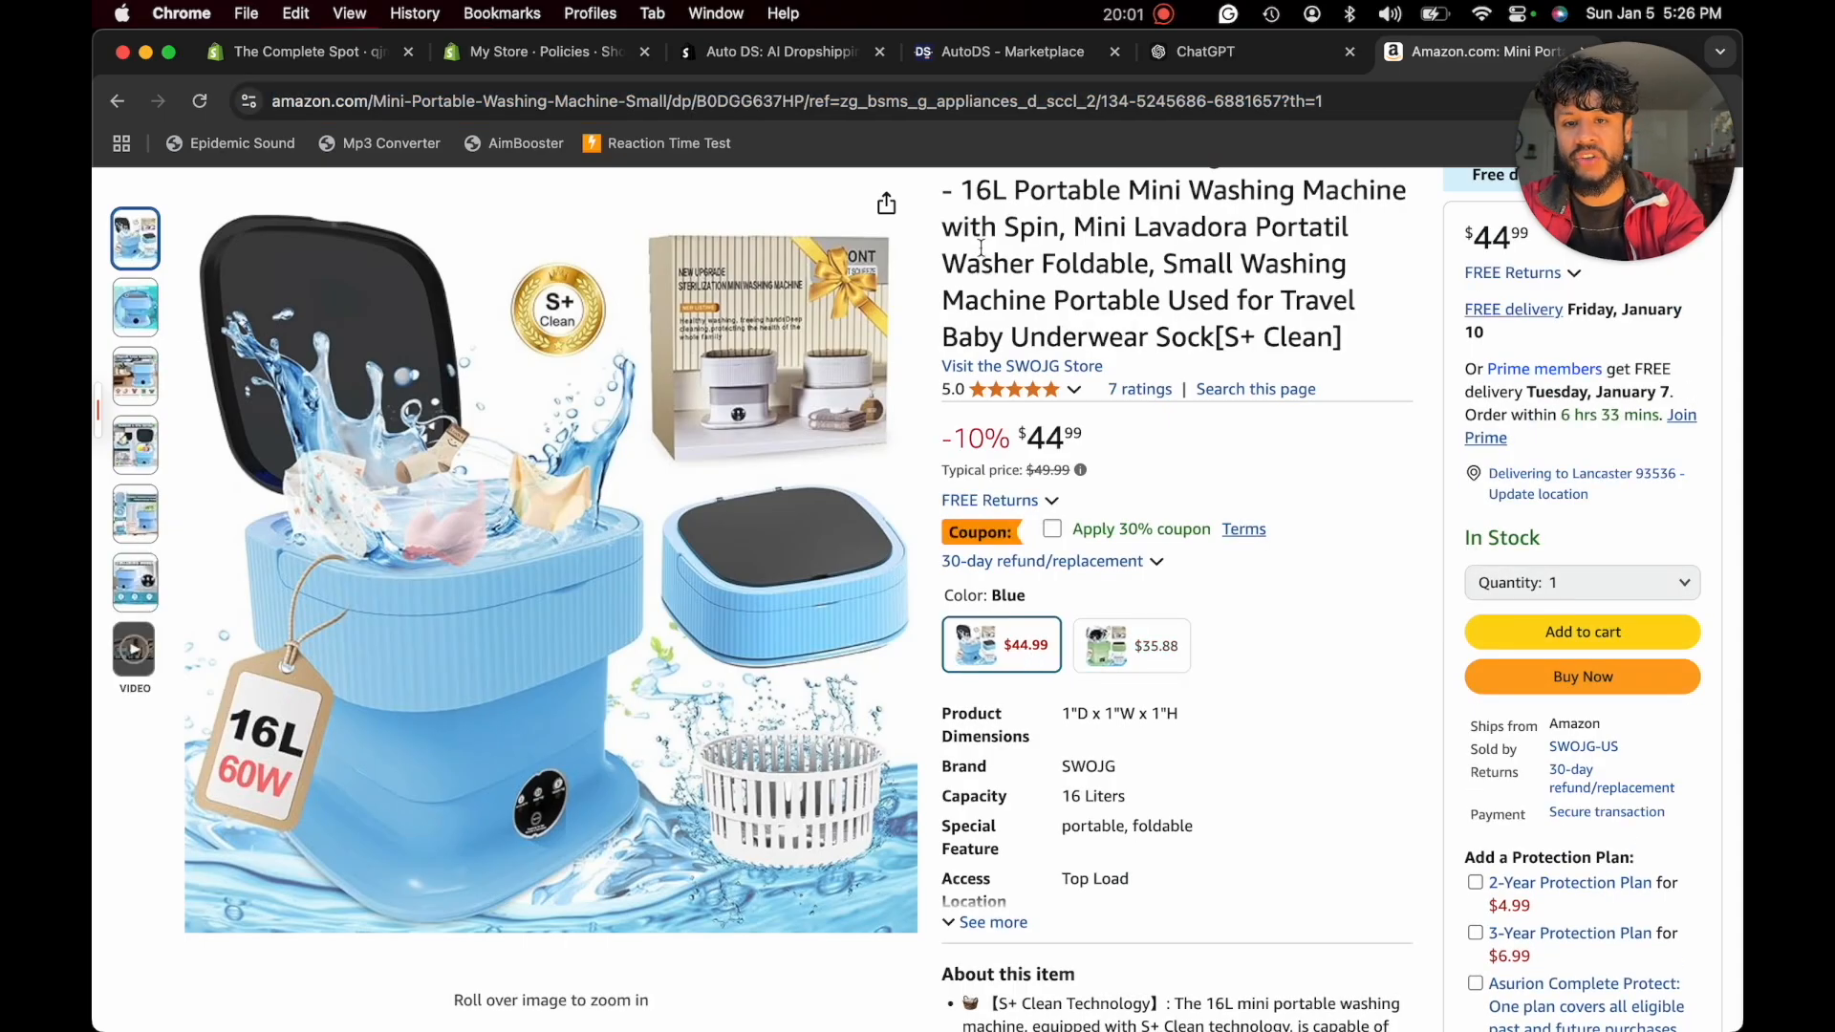
left_click(992, 92)
right_click(1087, 96)
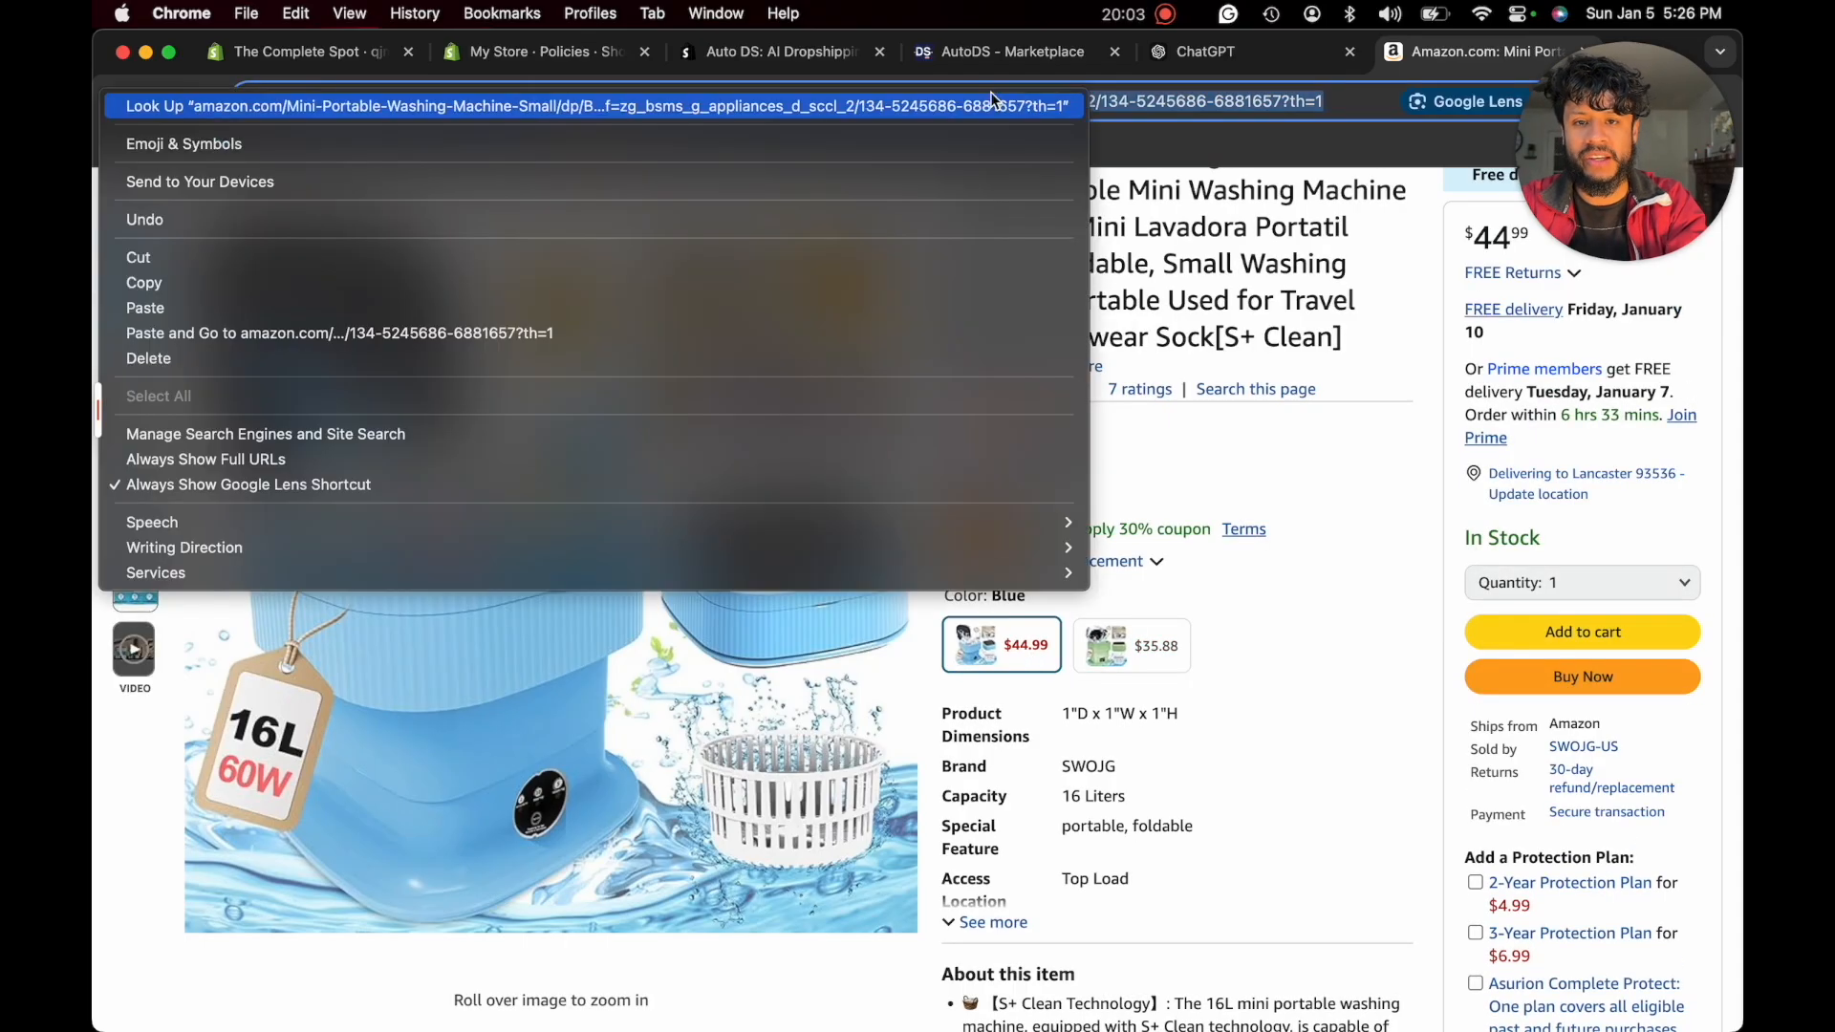
left_click(191, 283)
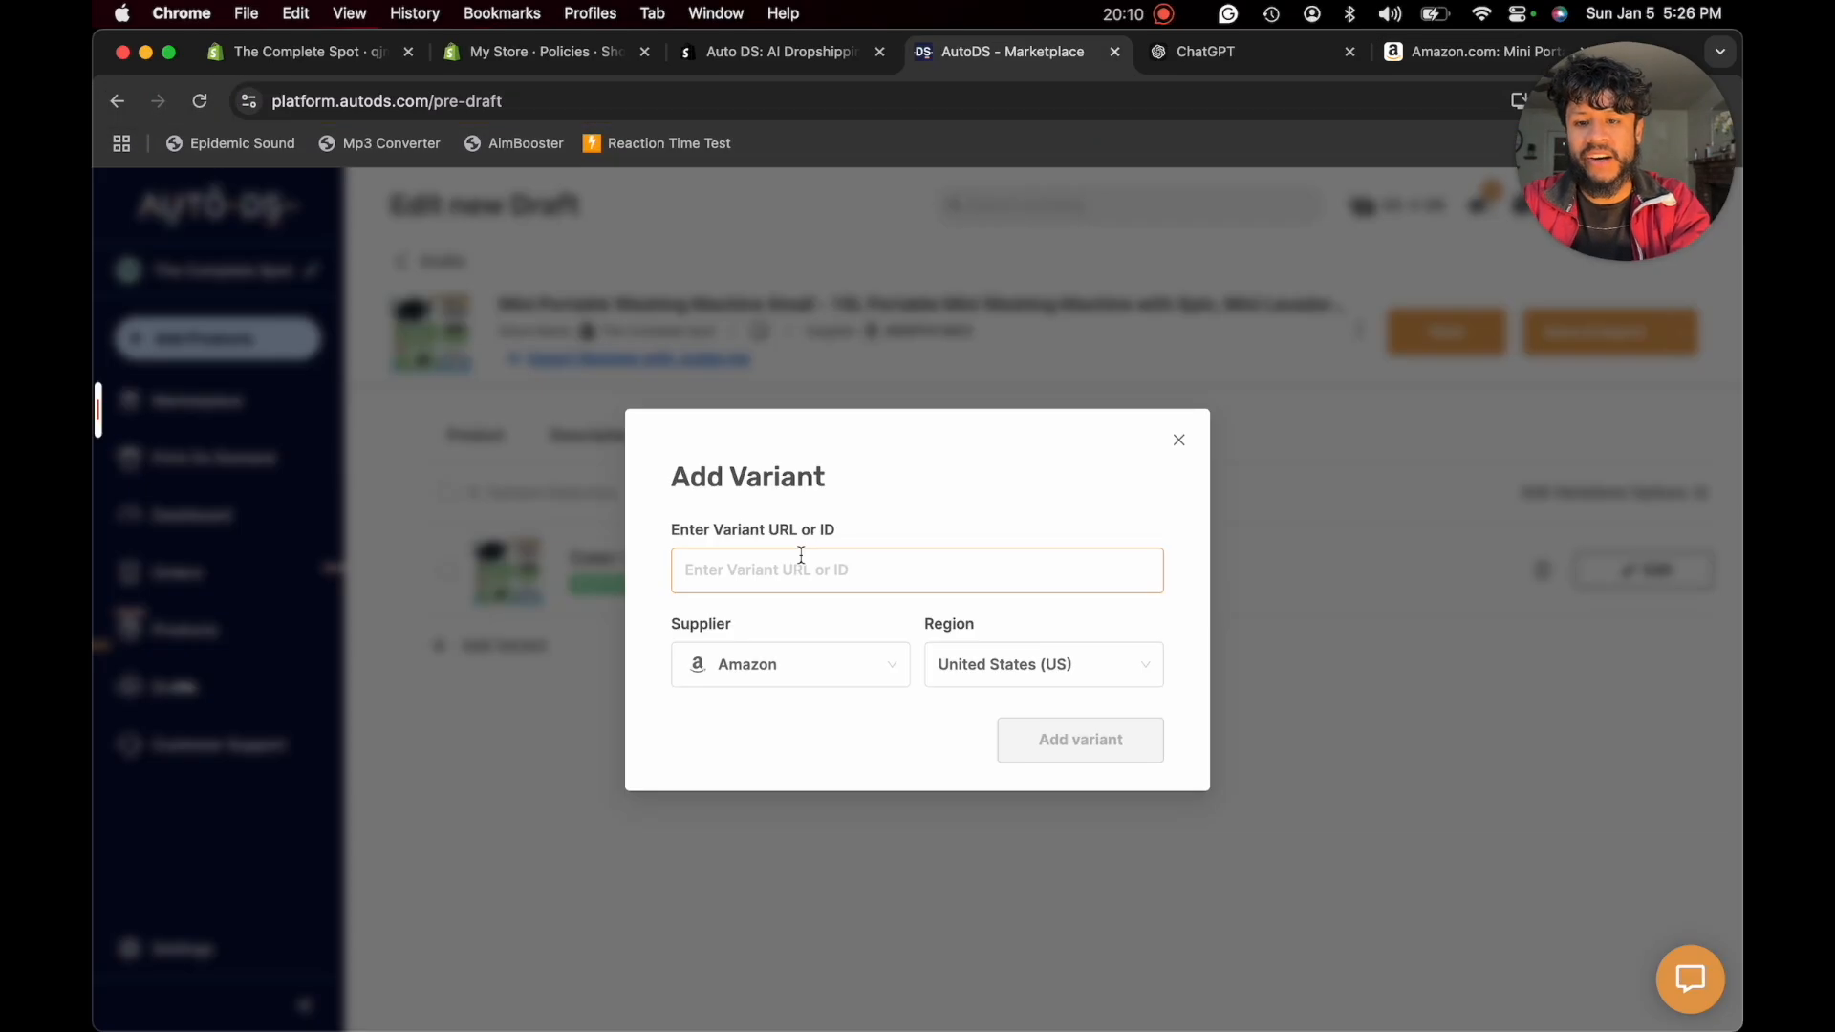
left_click(797, 560)
key("super+v")
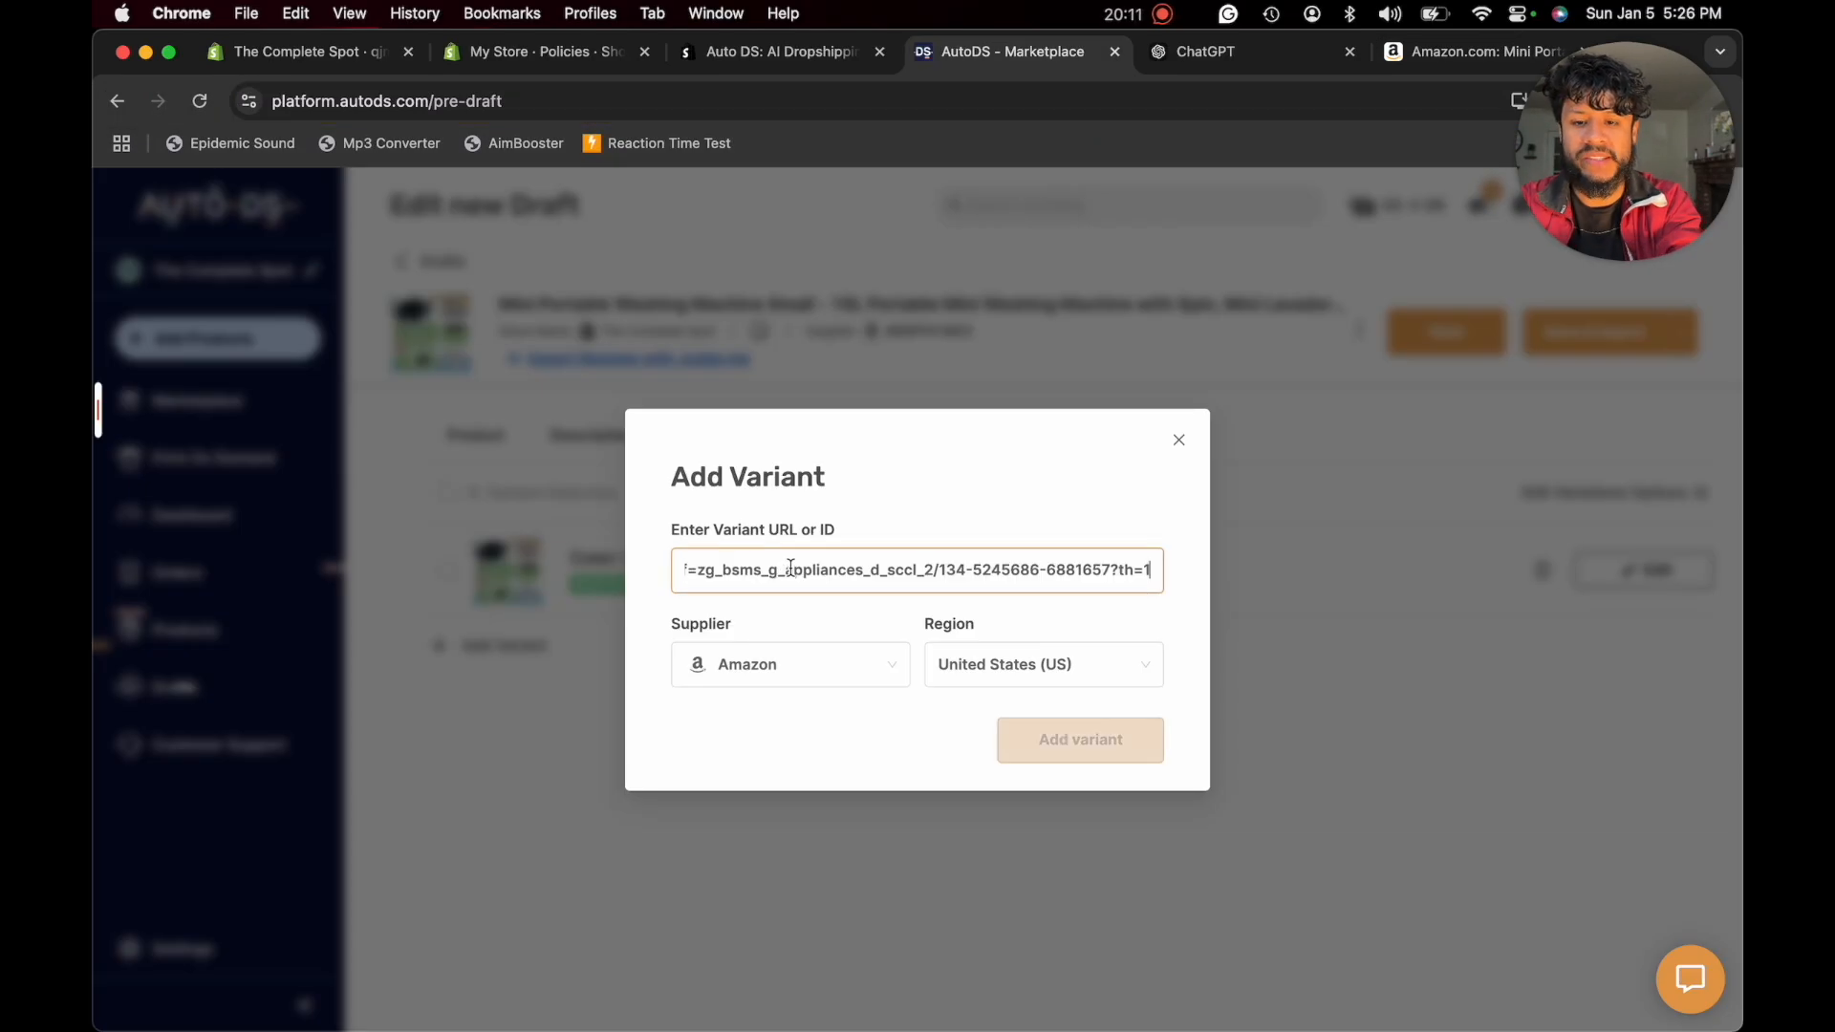
left_click(1023, 731)
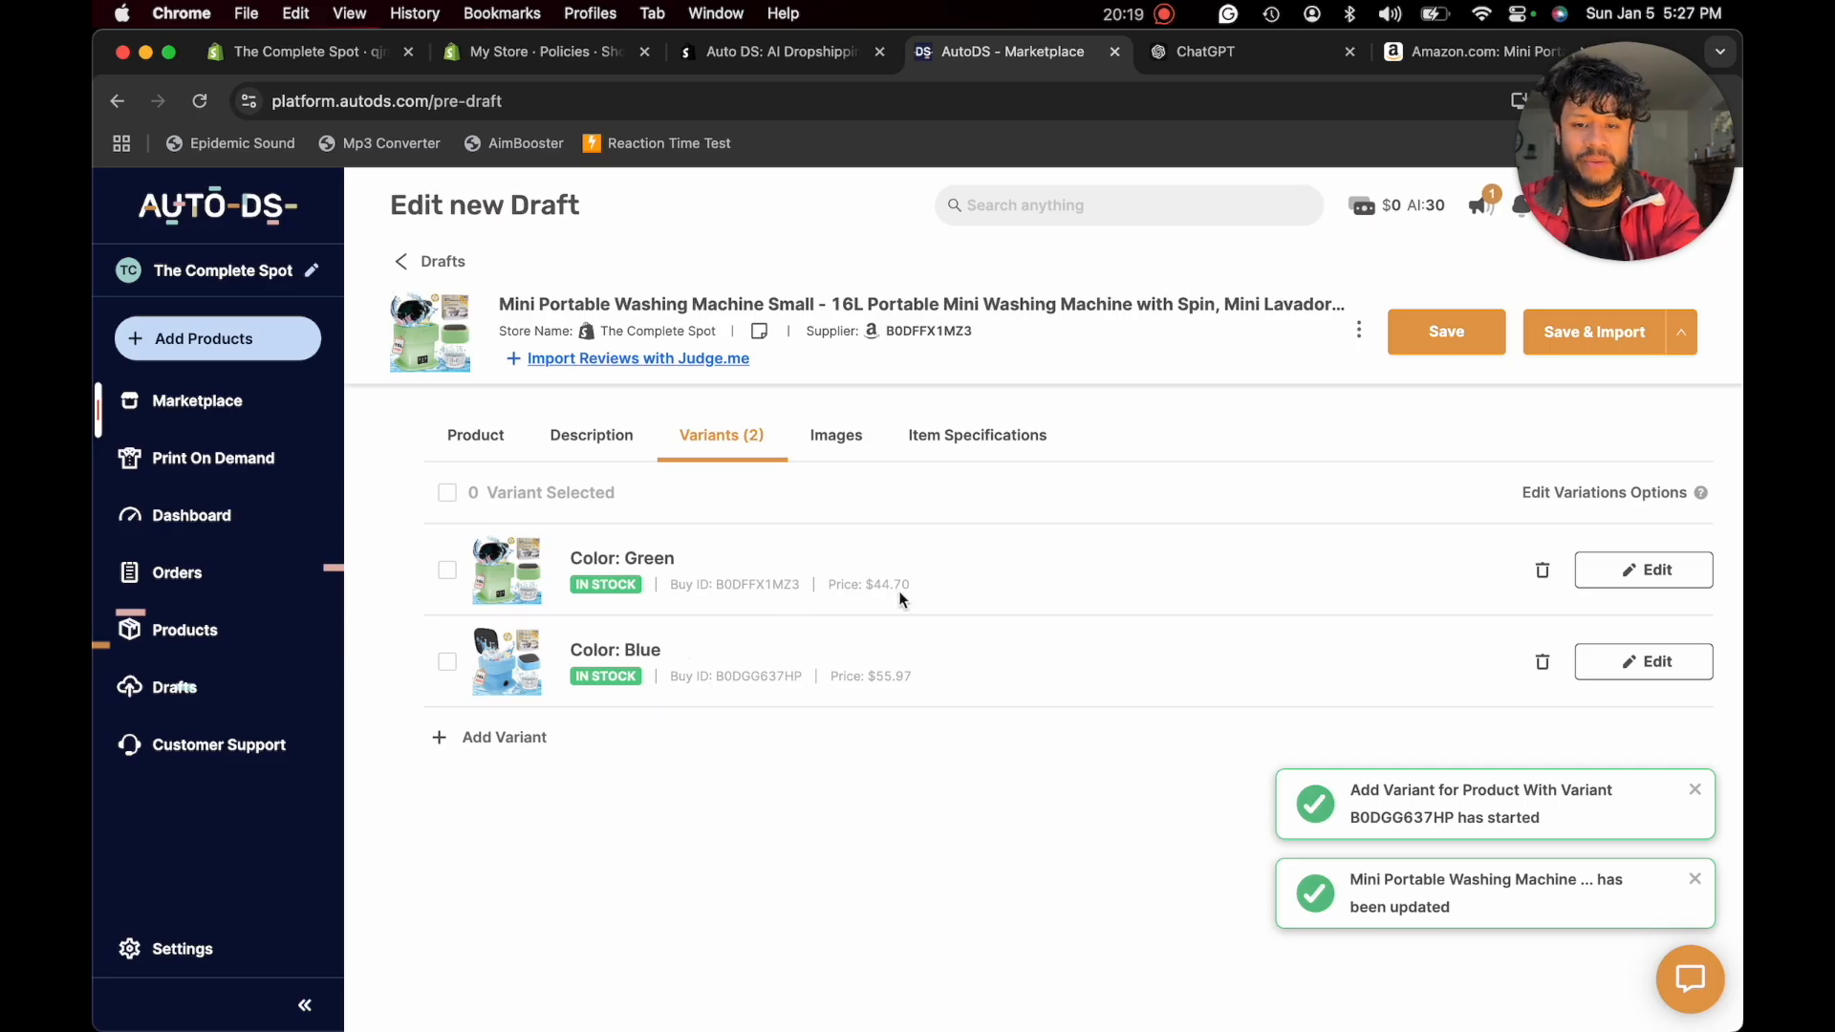
- Open the green variant's pricing, check its total profit, profit percentage and sell price, and save the variant
left_click(509, 585)
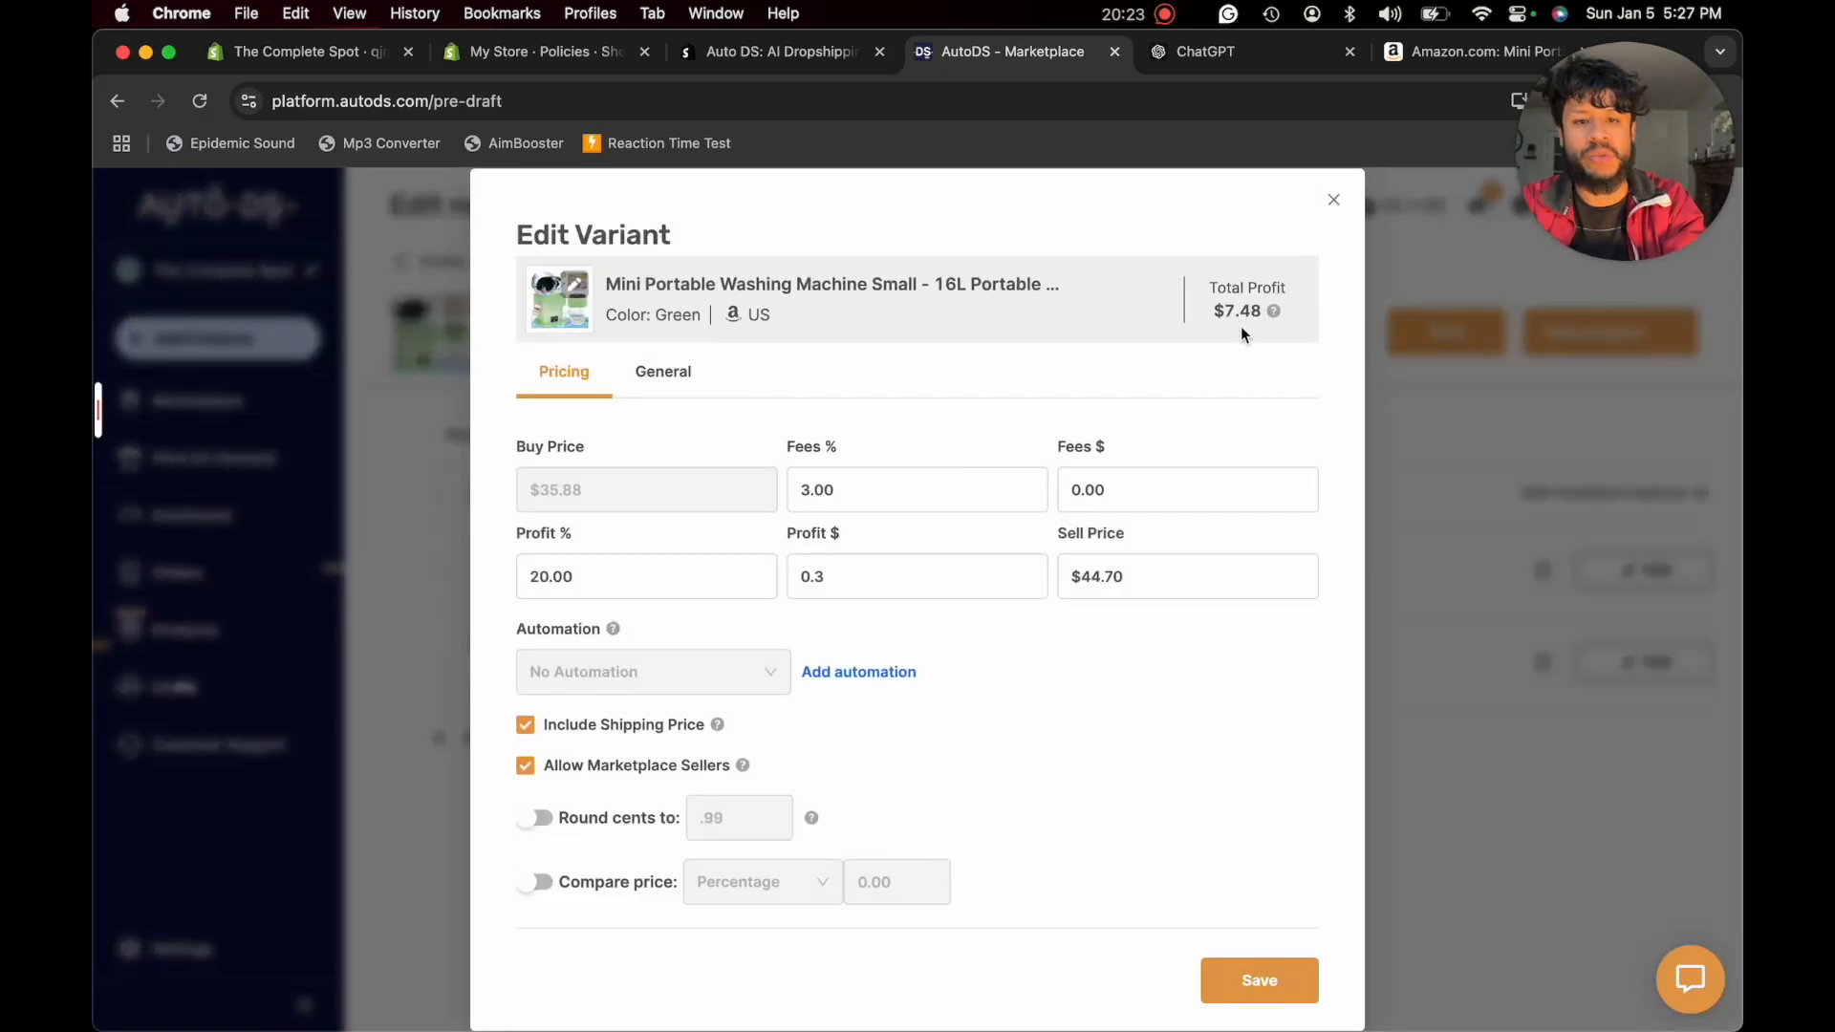
left_click_drag(1211, 317, 1277, 315)
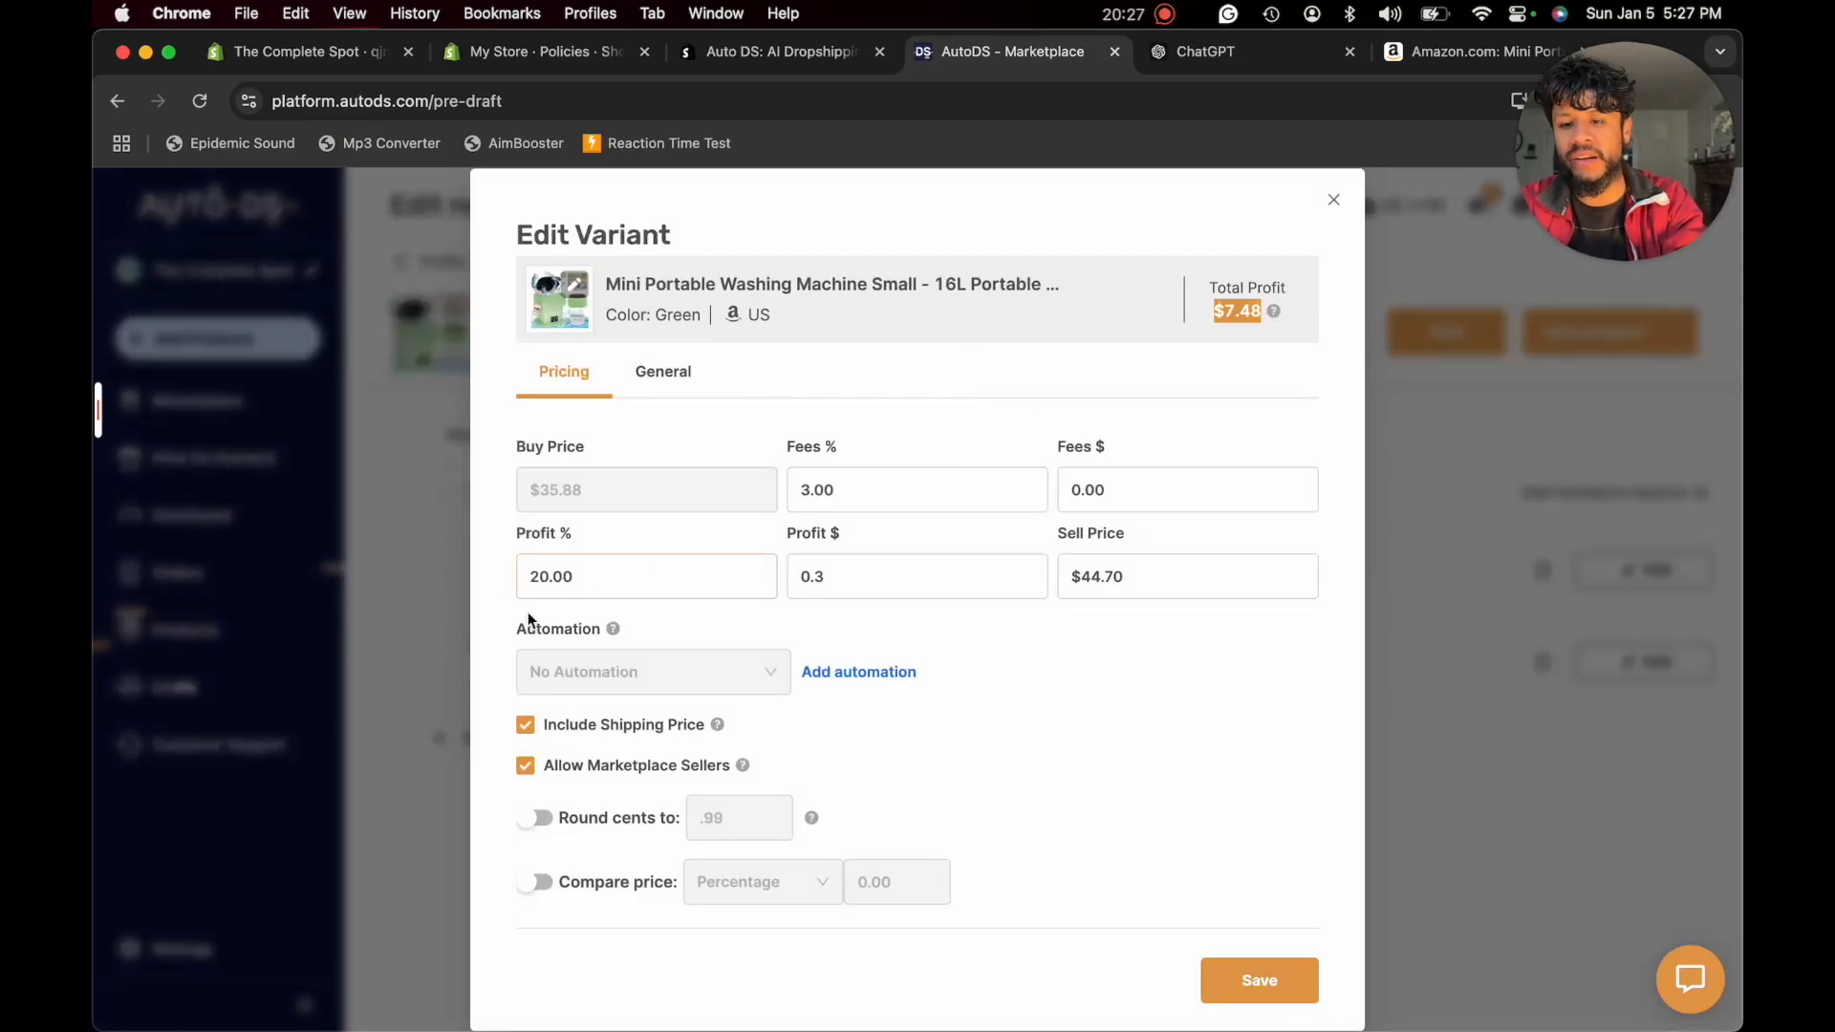
double_click(529, 577)
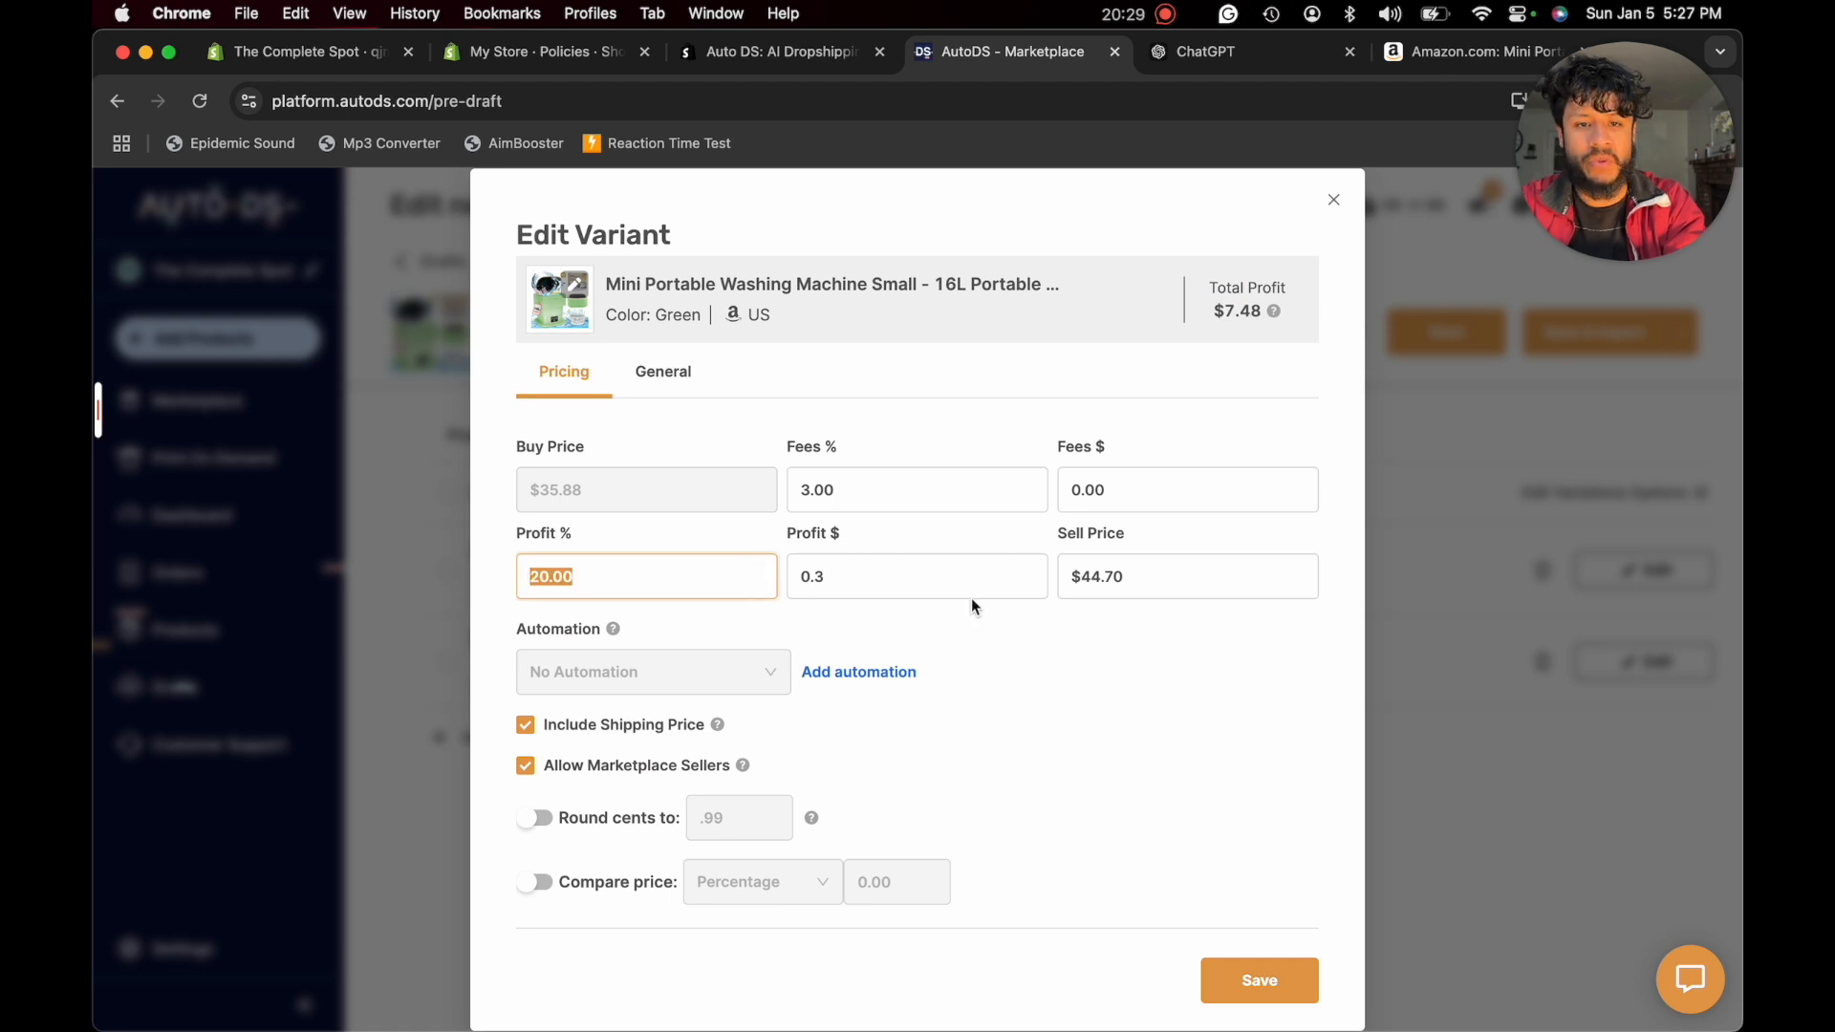
left_click(1091, 579)
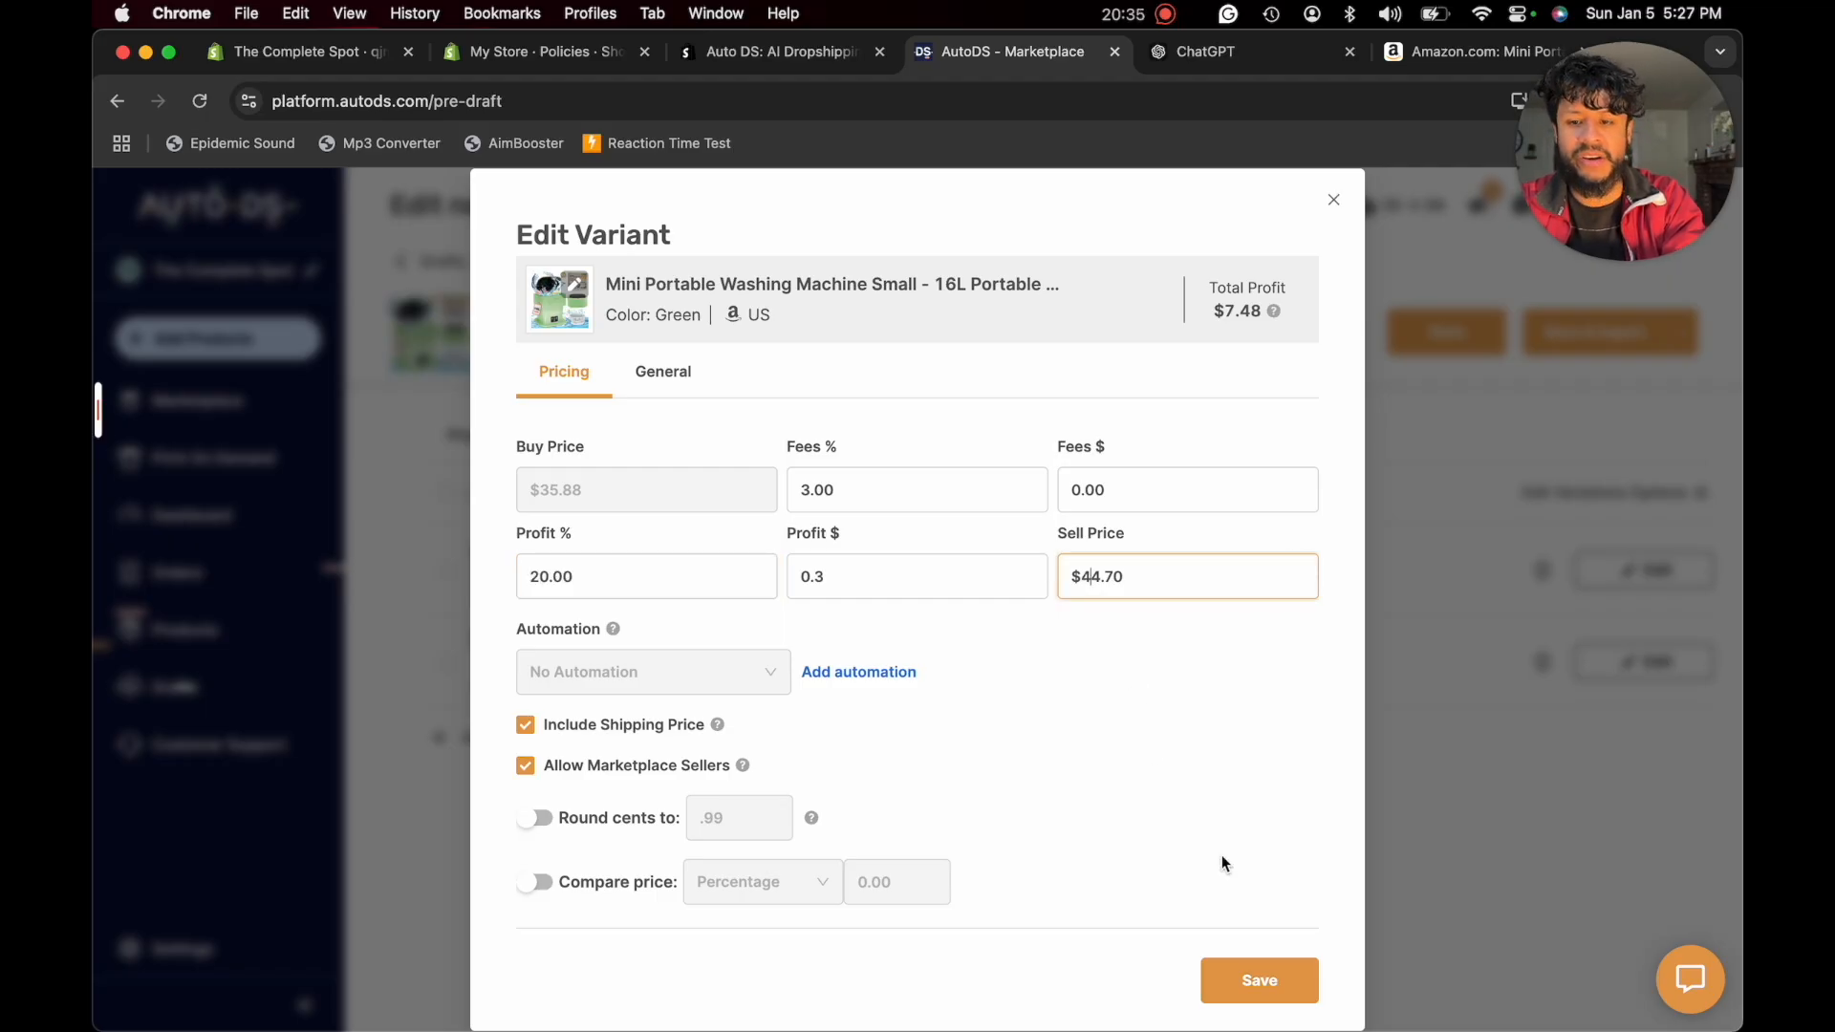
left_click(1229, 988)
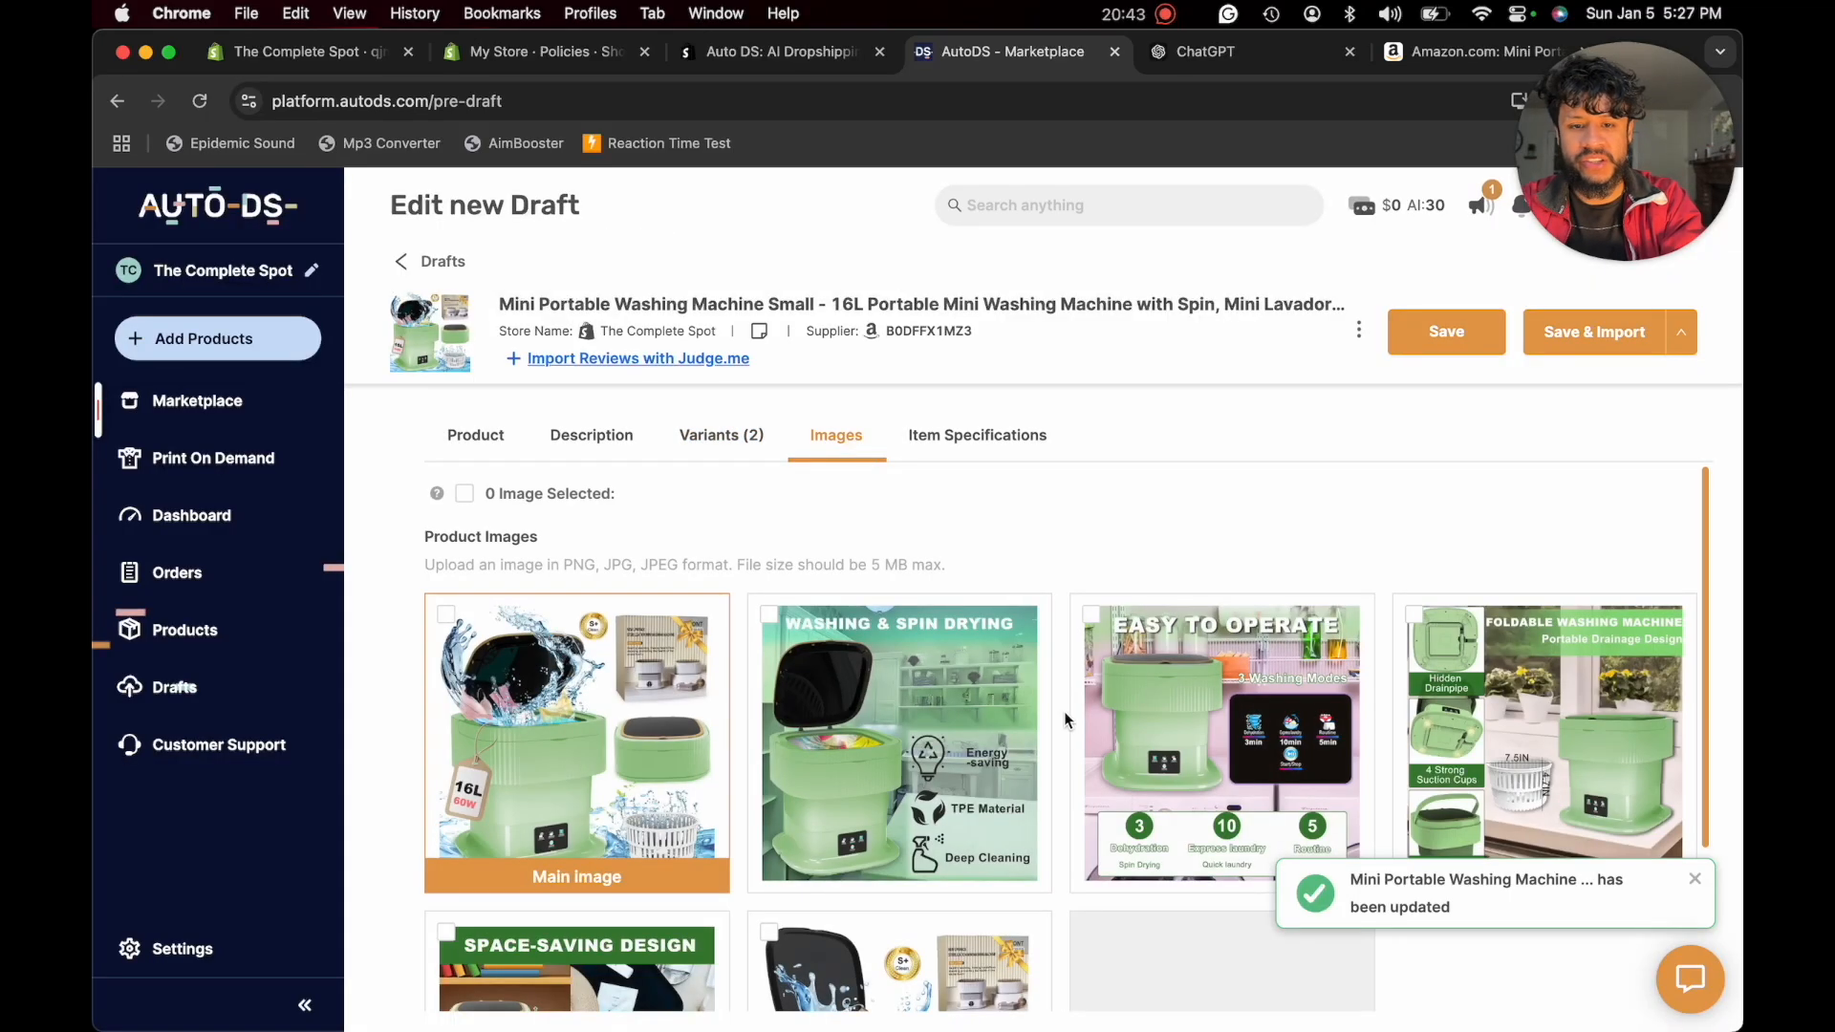
- Look over the draft's product images, select all of them and download them
scroll(1067, 721, "down", 3)
scroll(1067, 721, "up", 3)
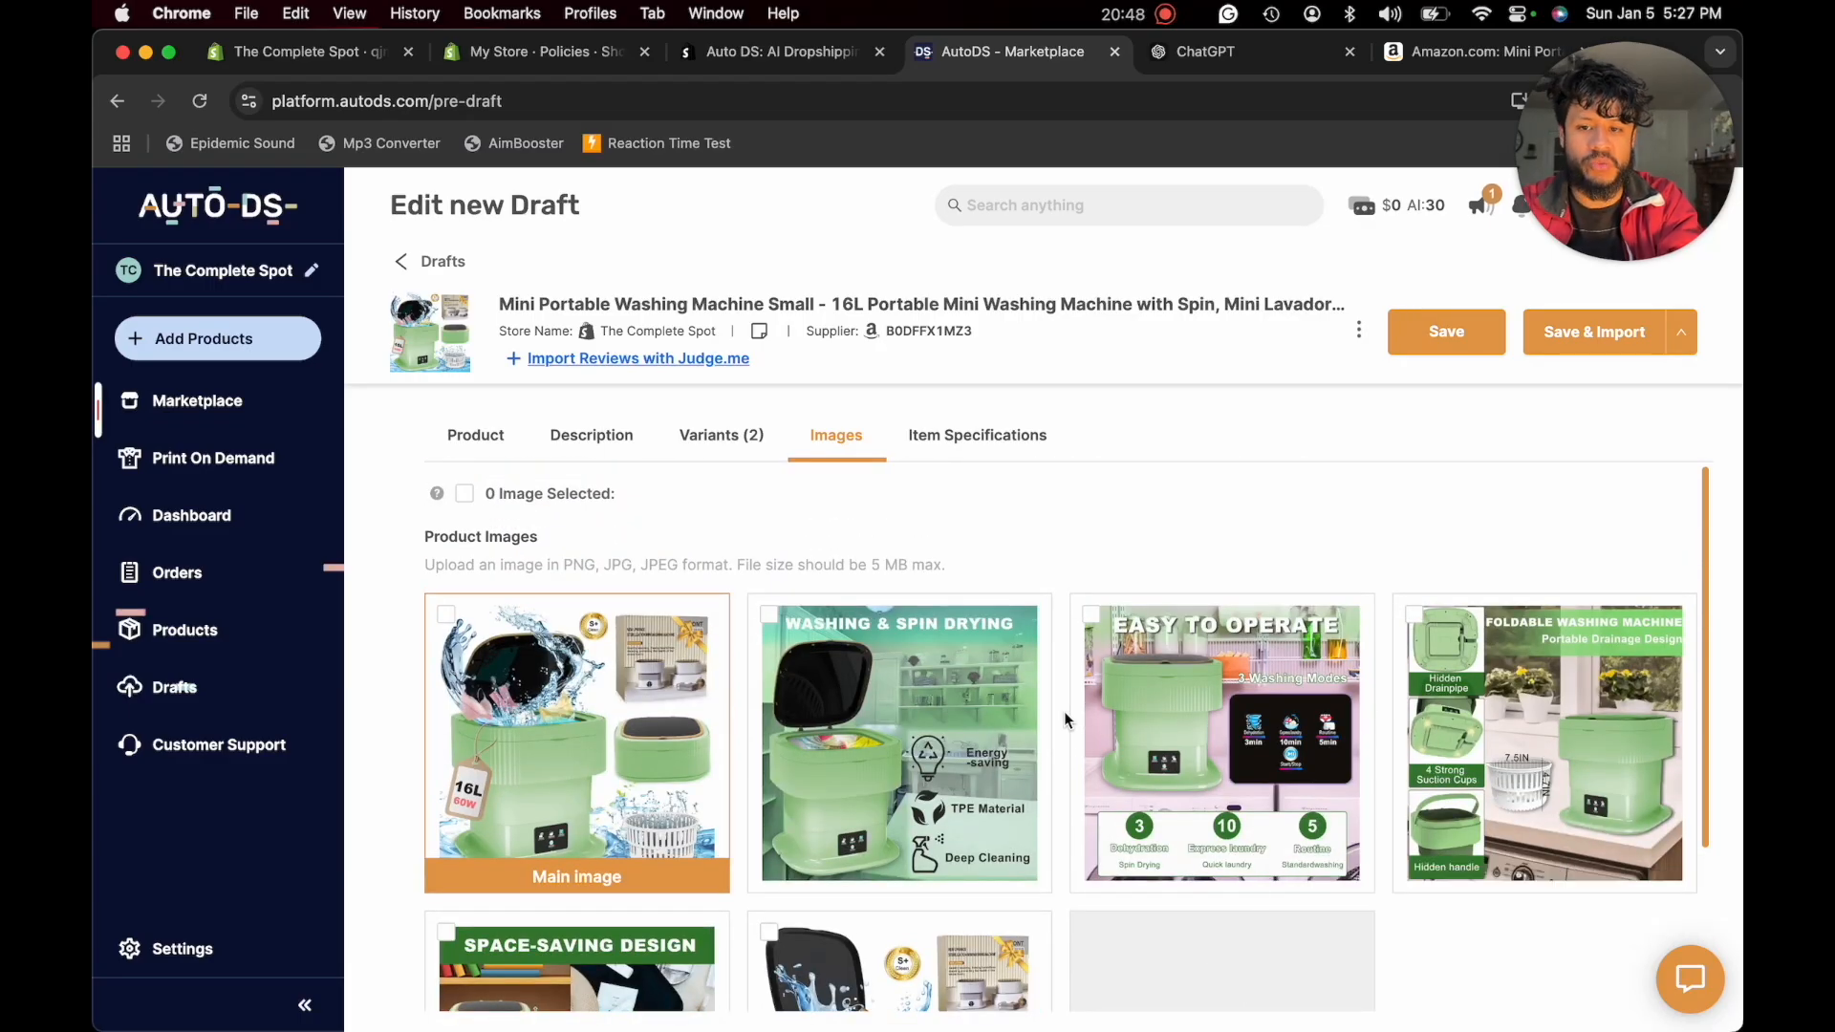
left_click(463, 495)
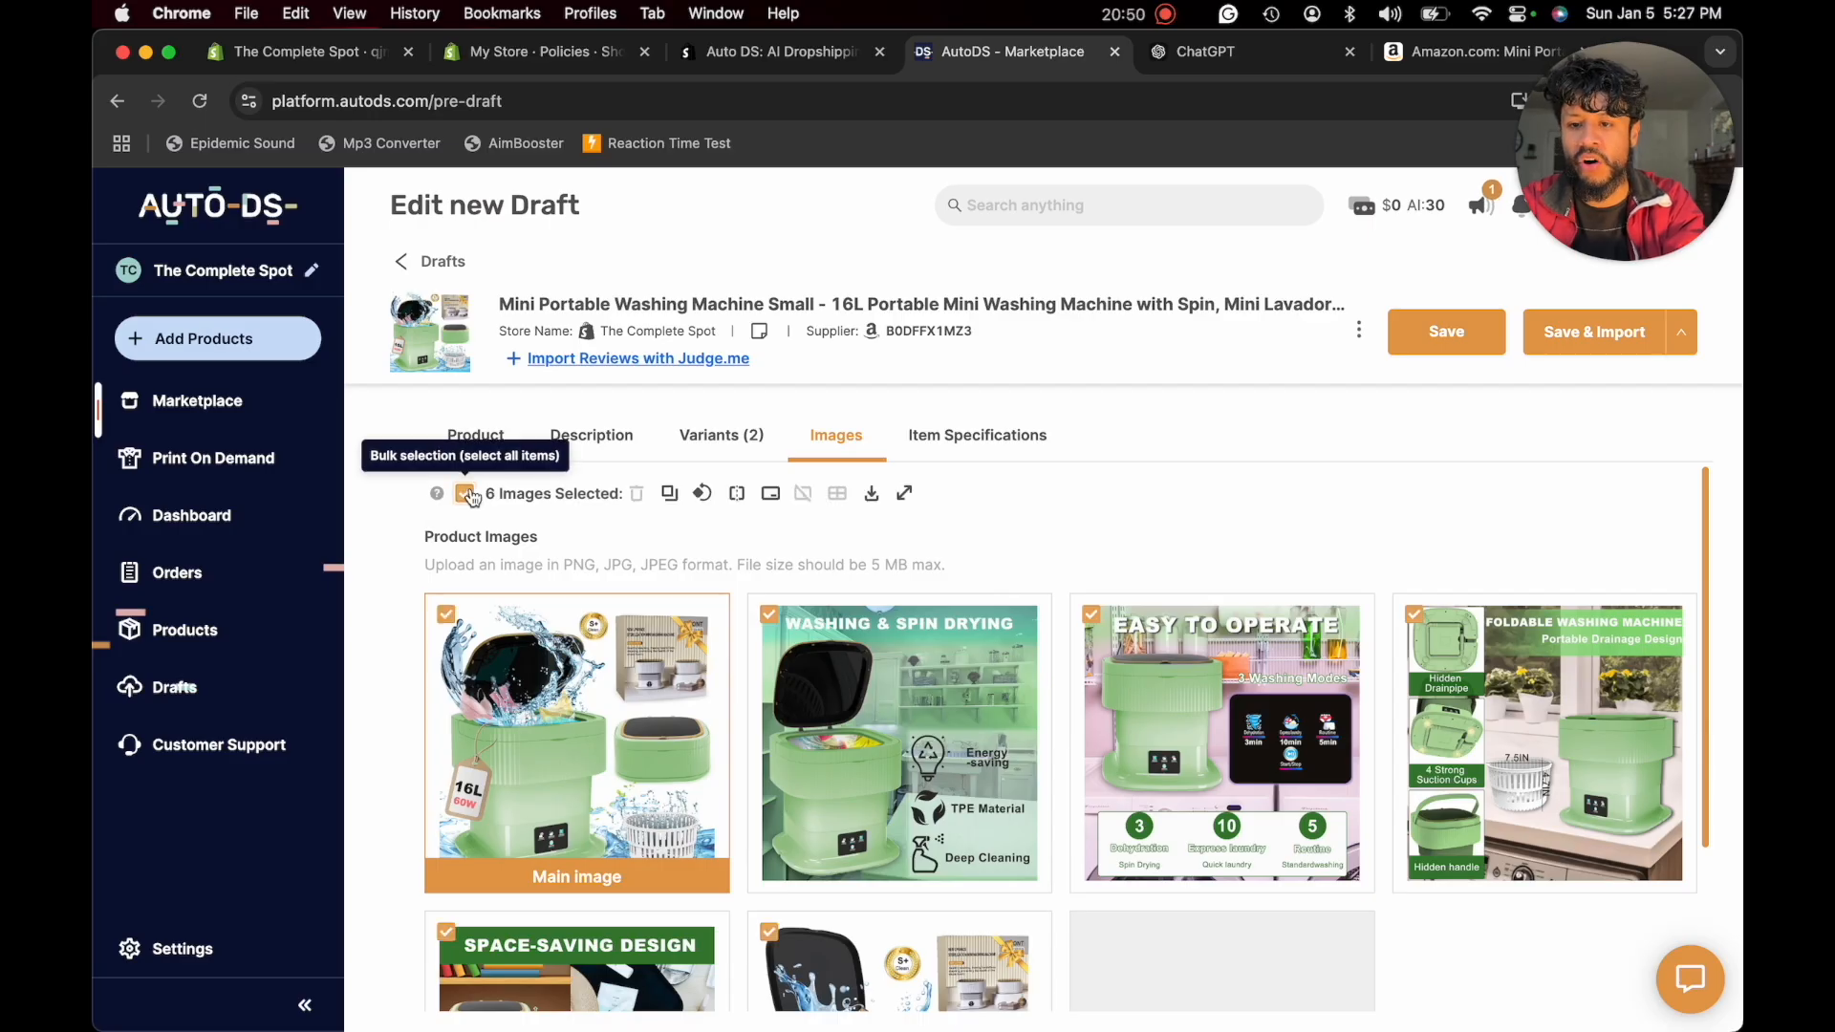
left_click(871, 500)
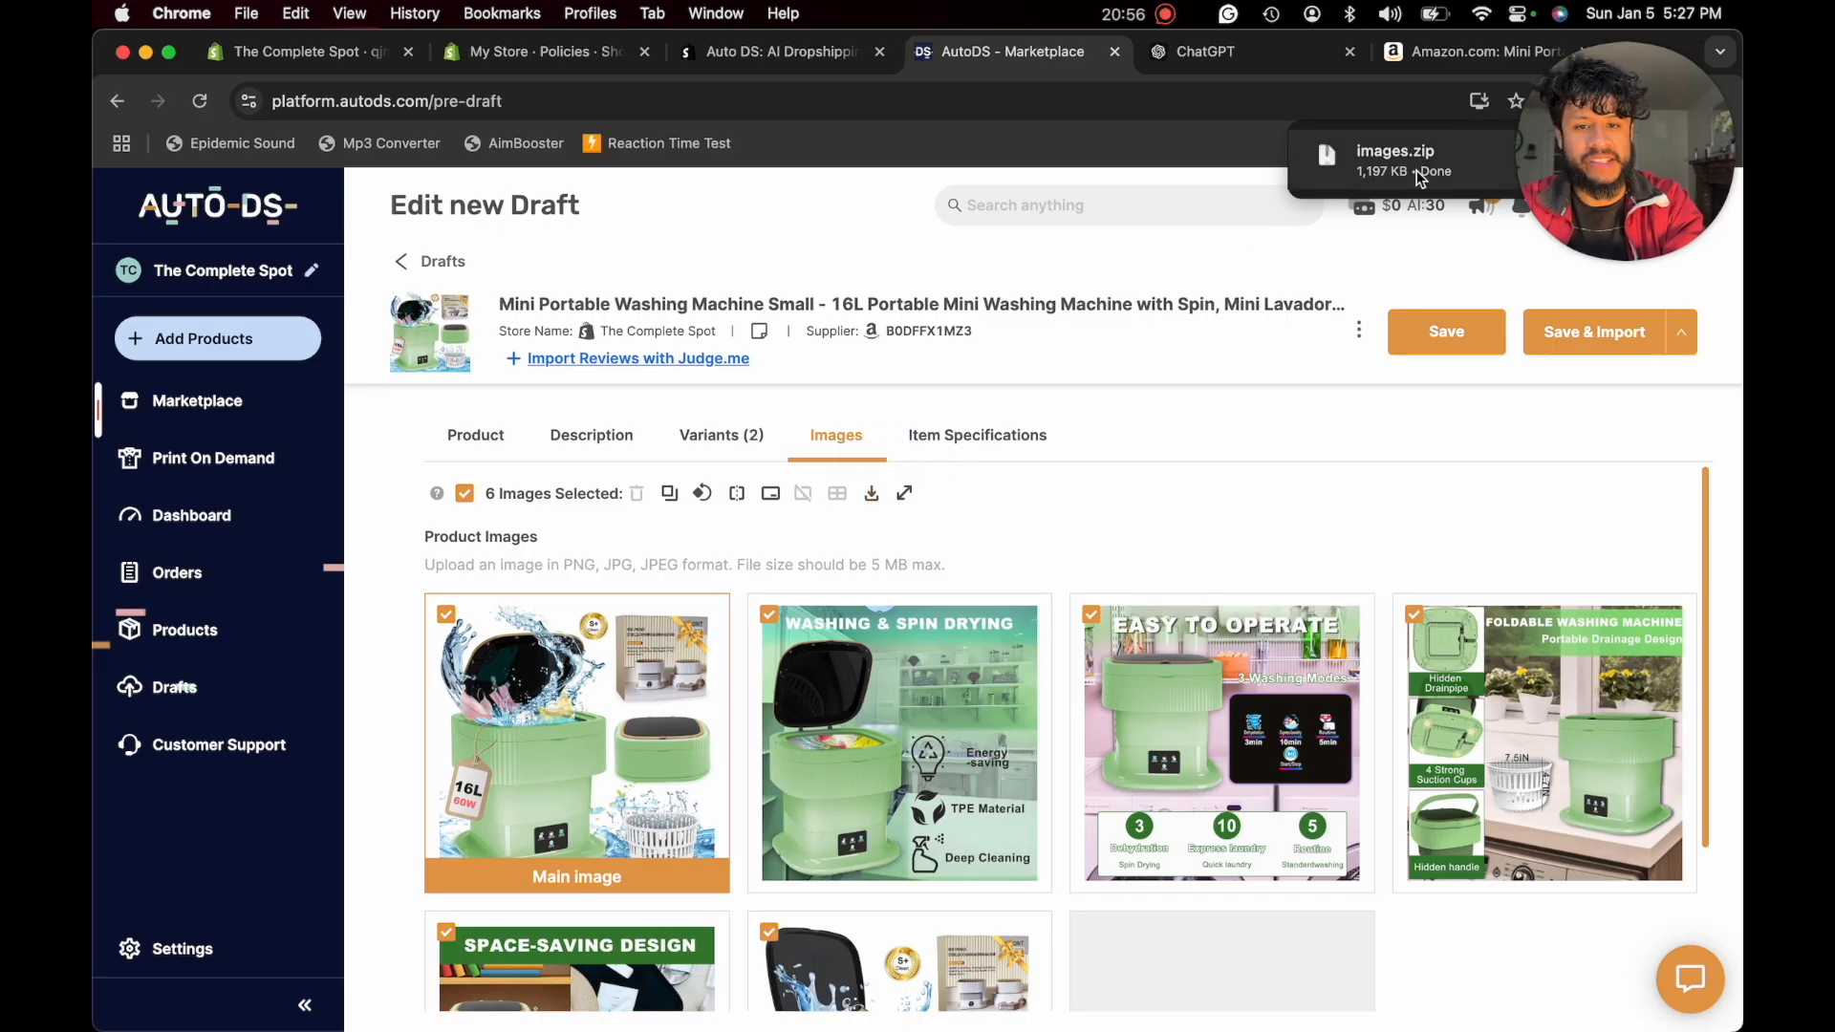
- Review the draft's item specifications, and save and import the washing machine to the store
left_click(983, 437)
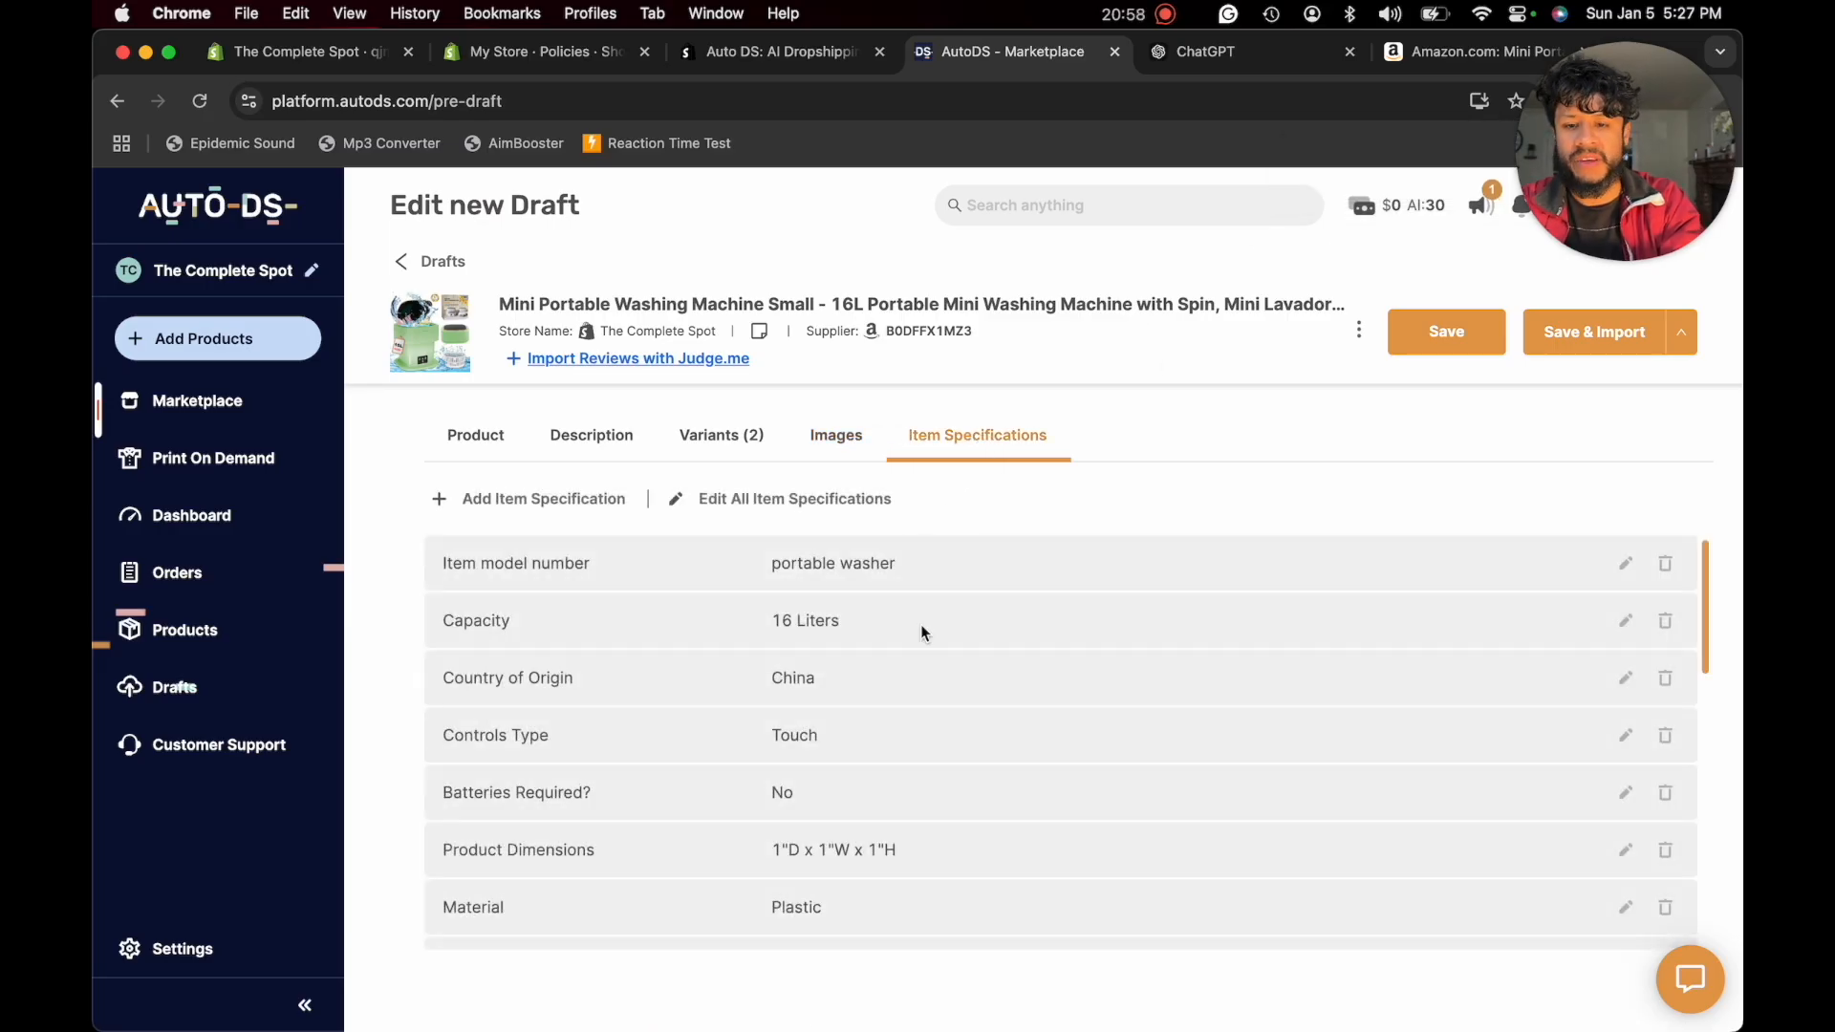
scroll(921, 630, "down", 10)
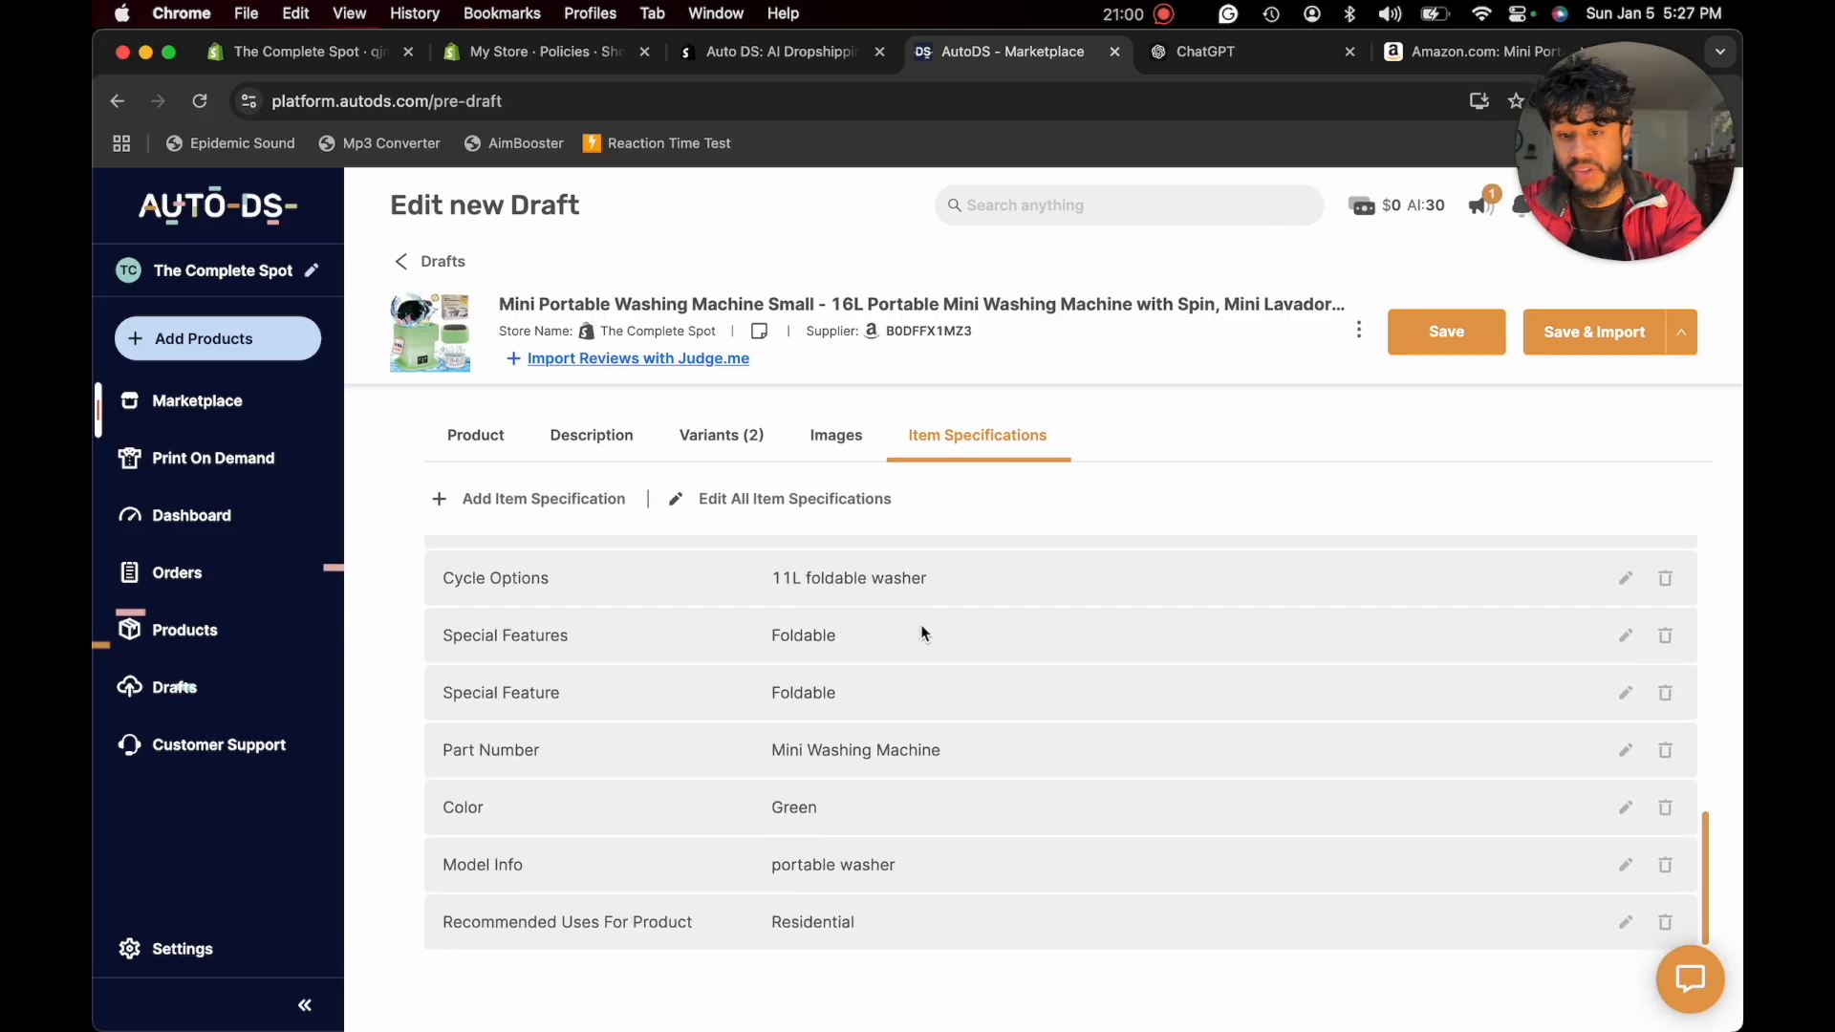
scroll(920, 623, "up", 10)
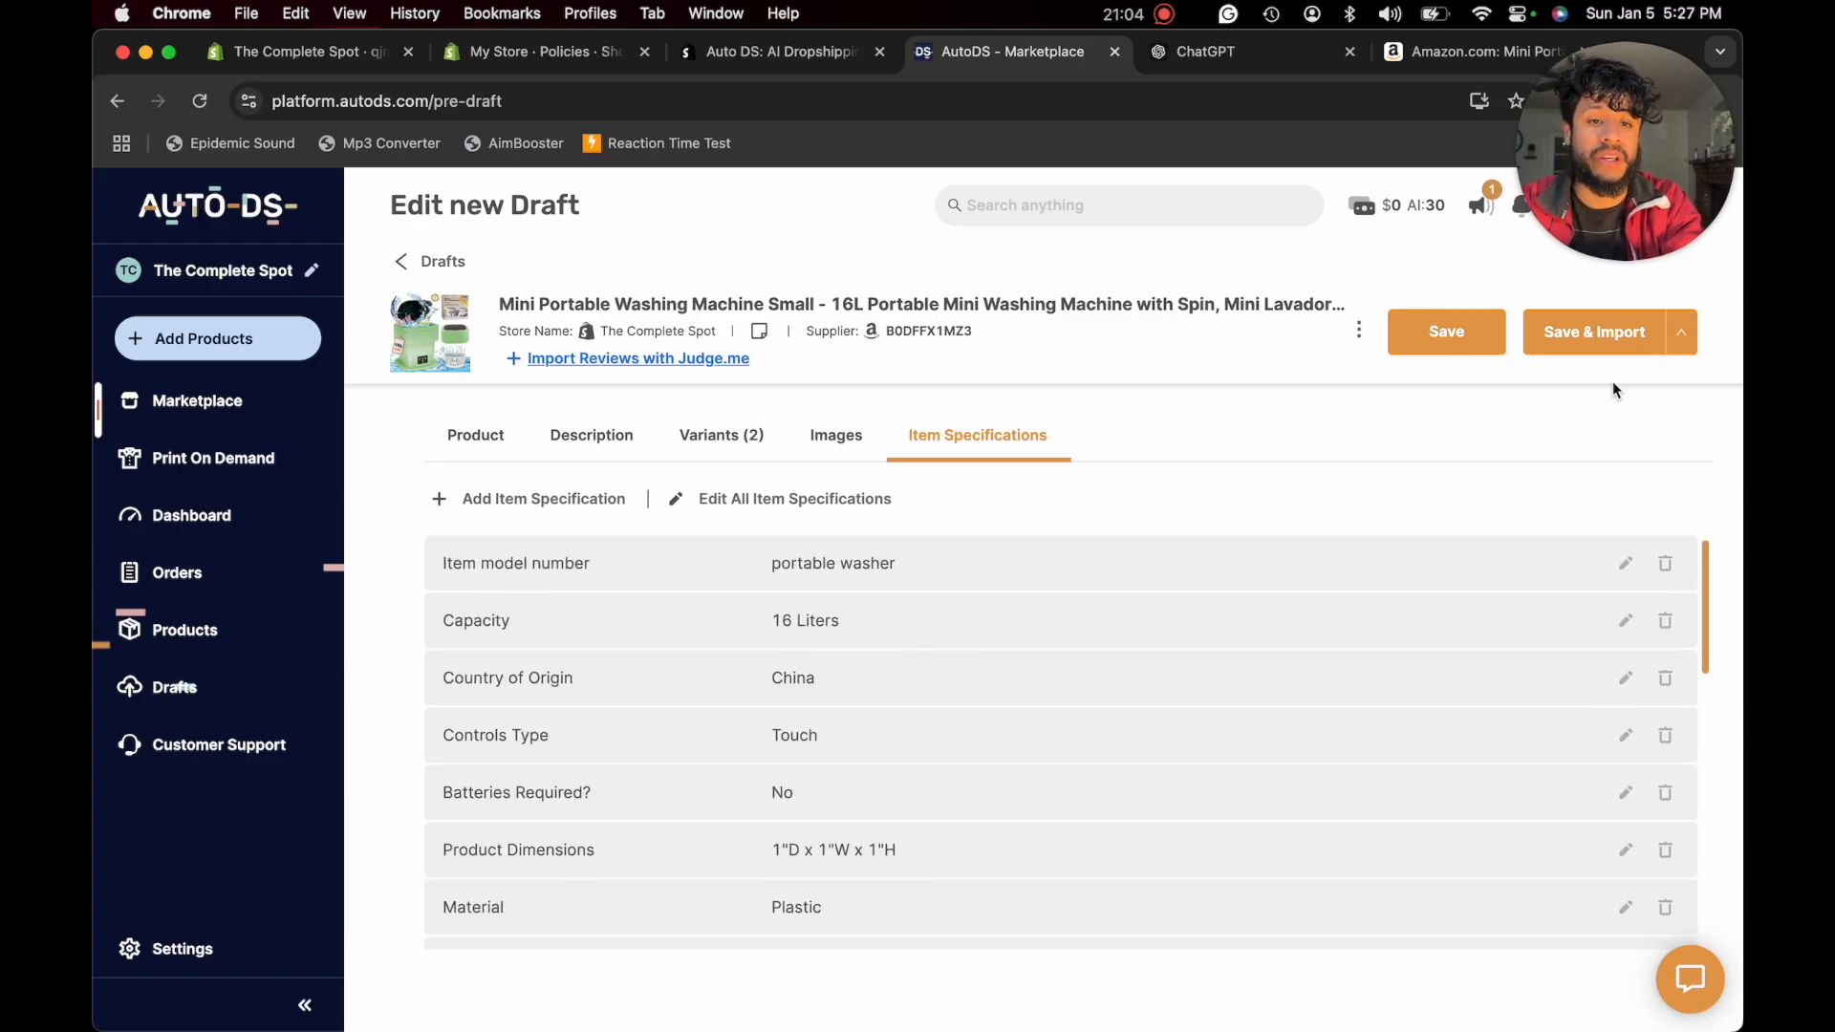
left_click(1609, 351)
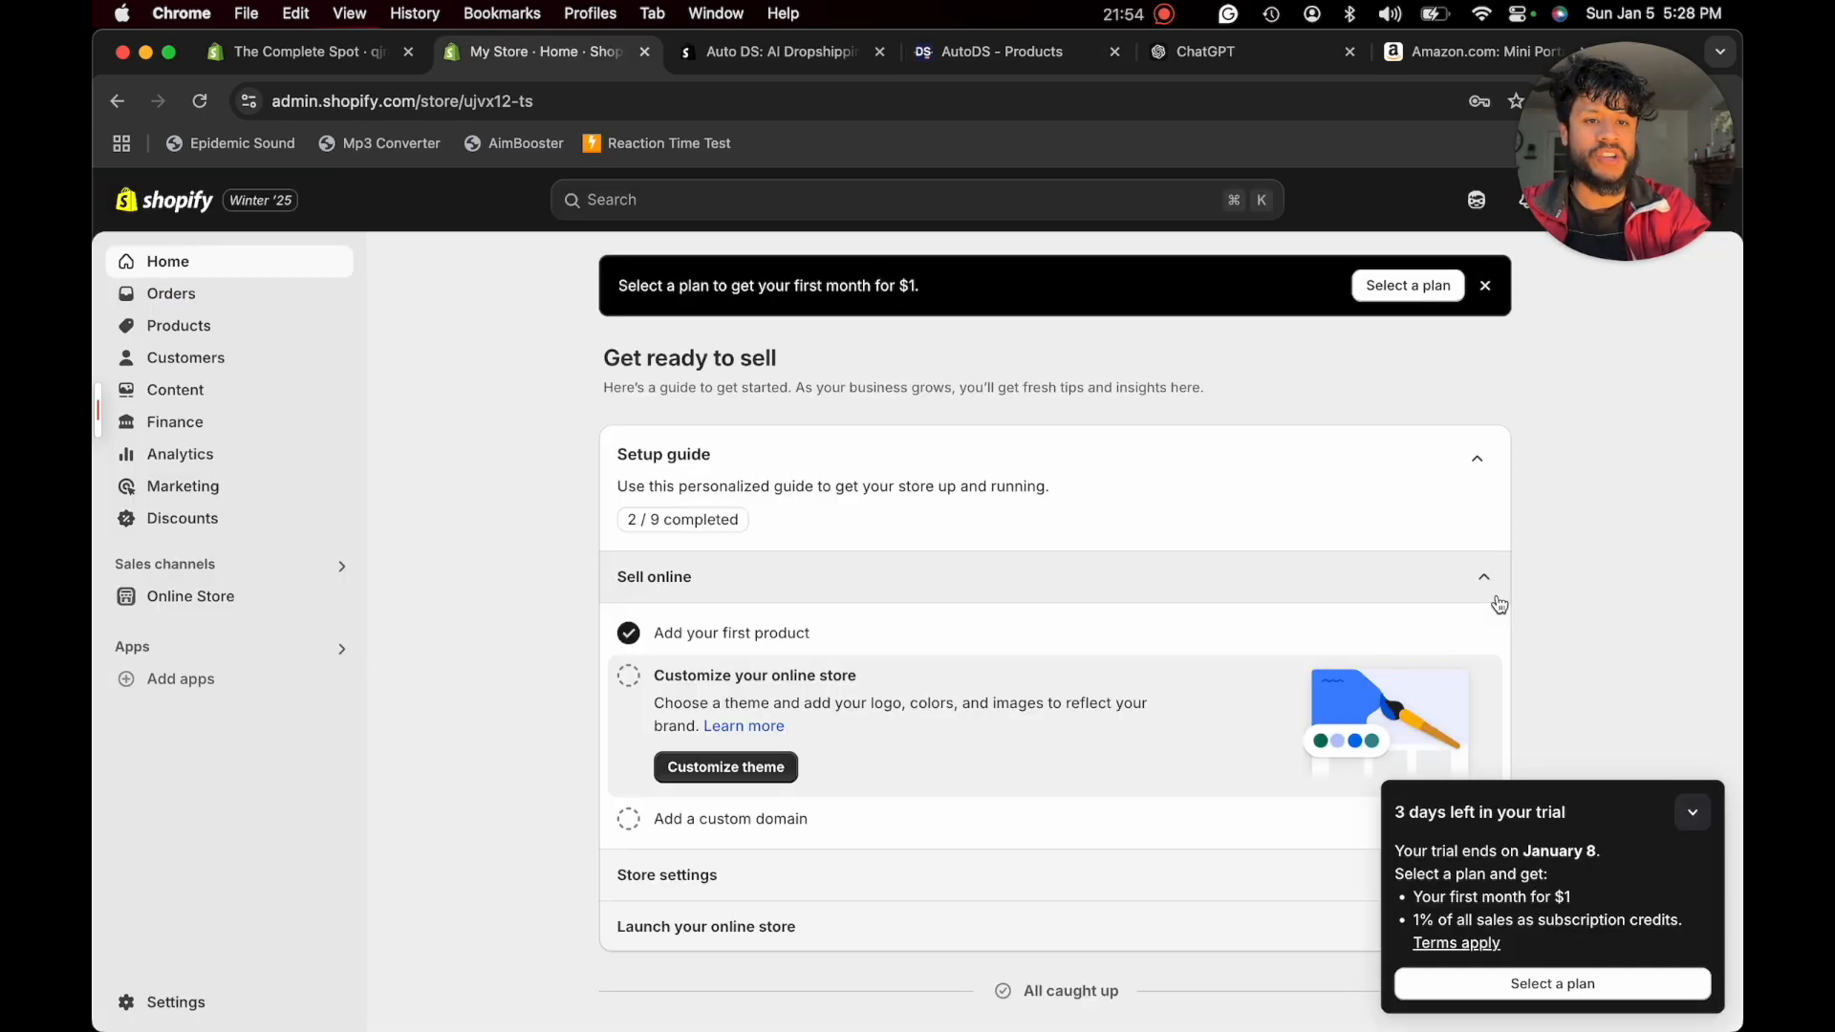
- In the Shopify admin, check the product list for the imported item and browse the online store's available themes
left_click(238, 330)
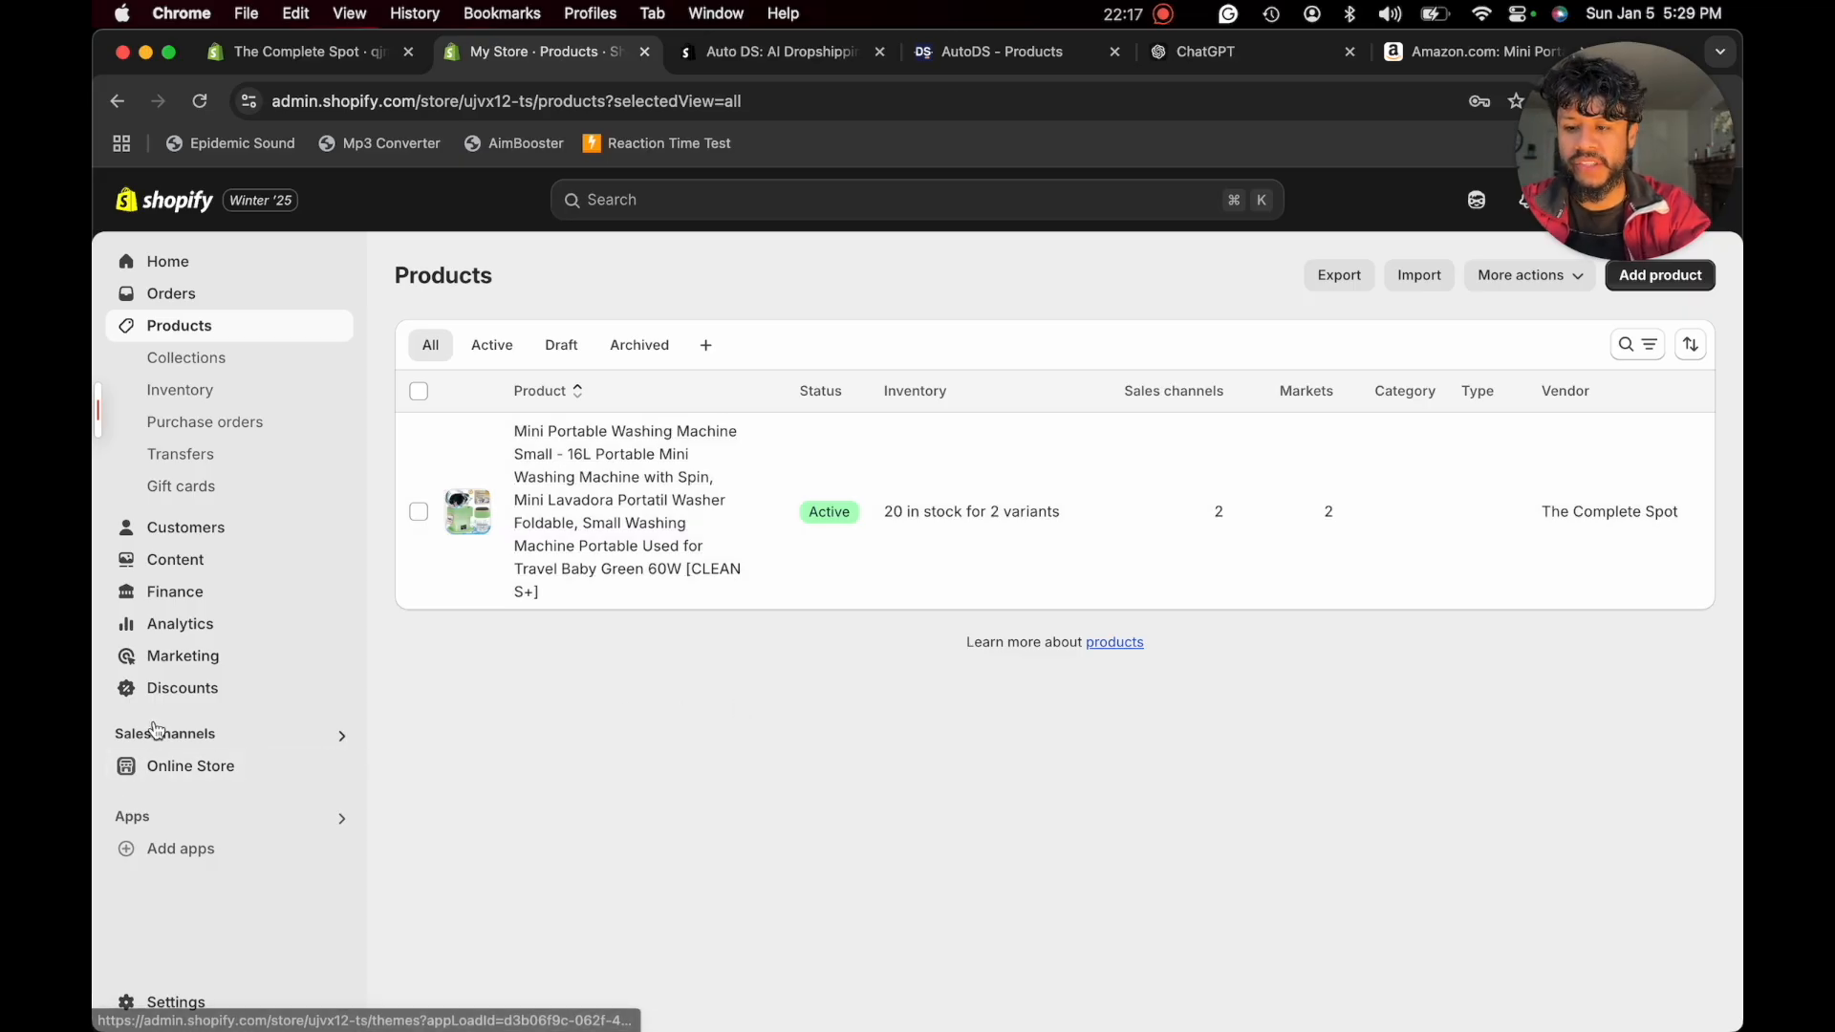
left_click(172, 769)
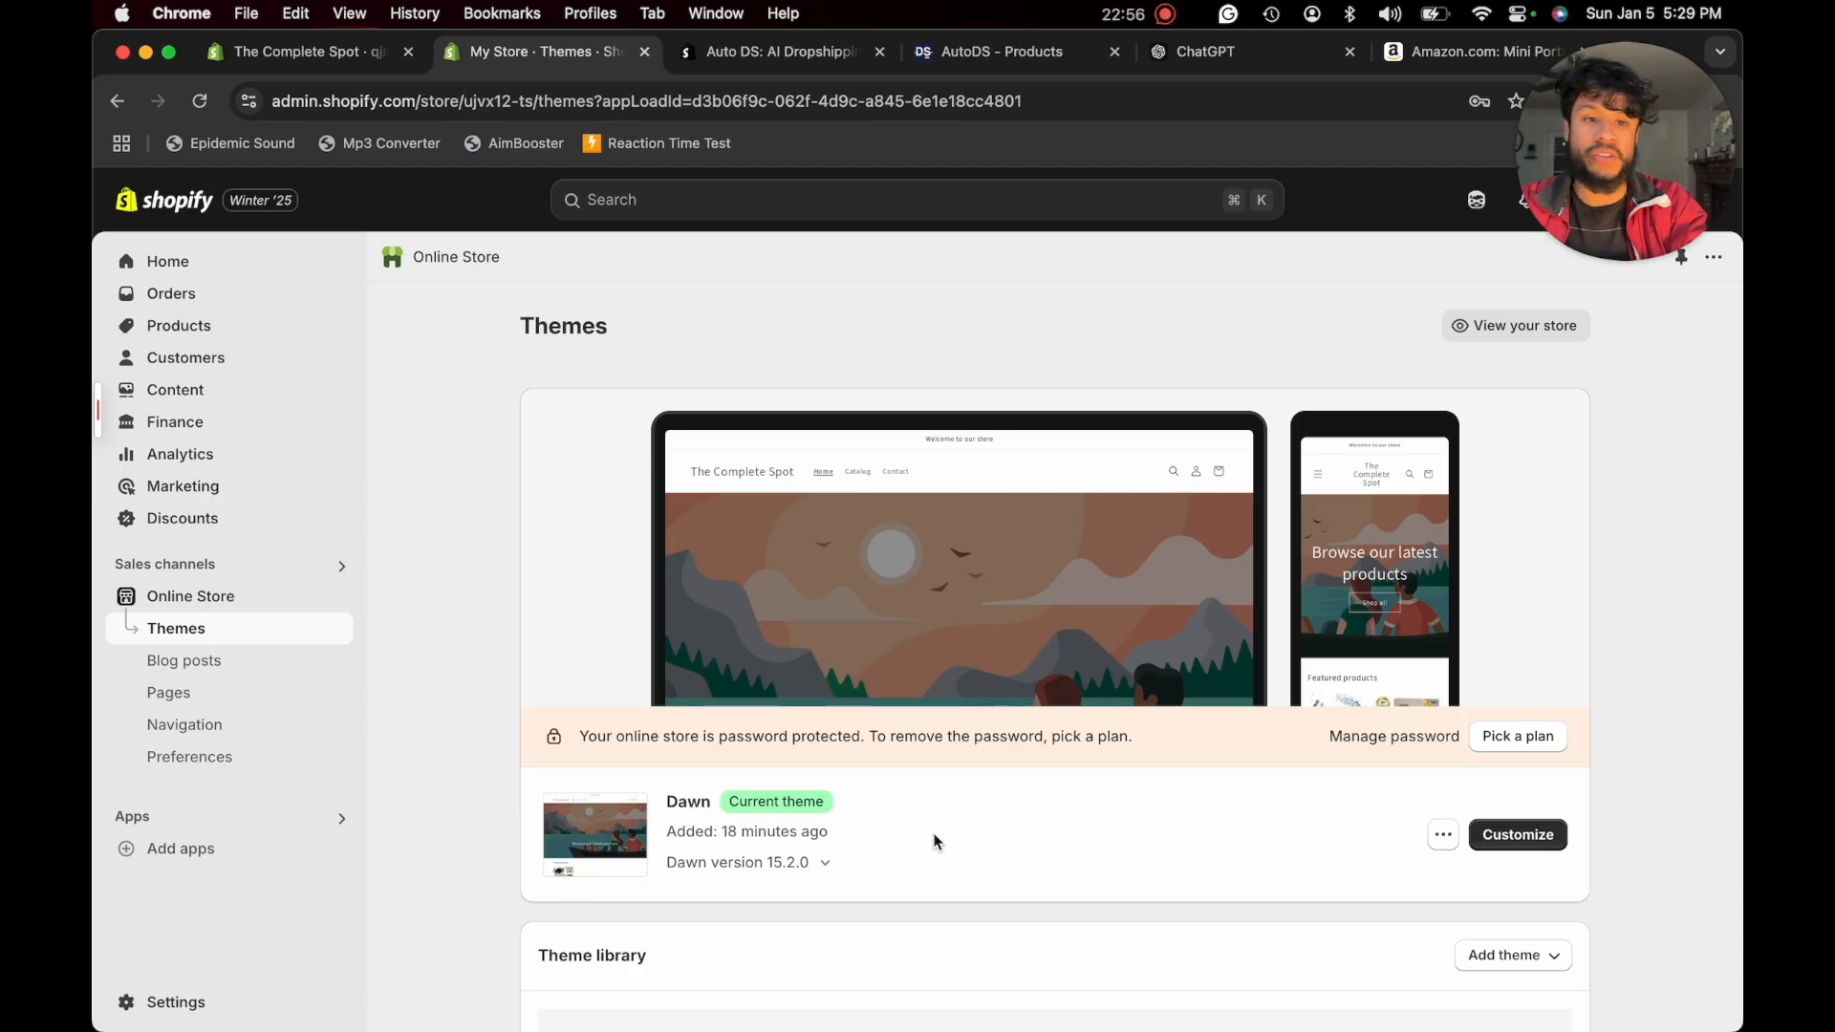
scroll(934, 841, "down", 10)
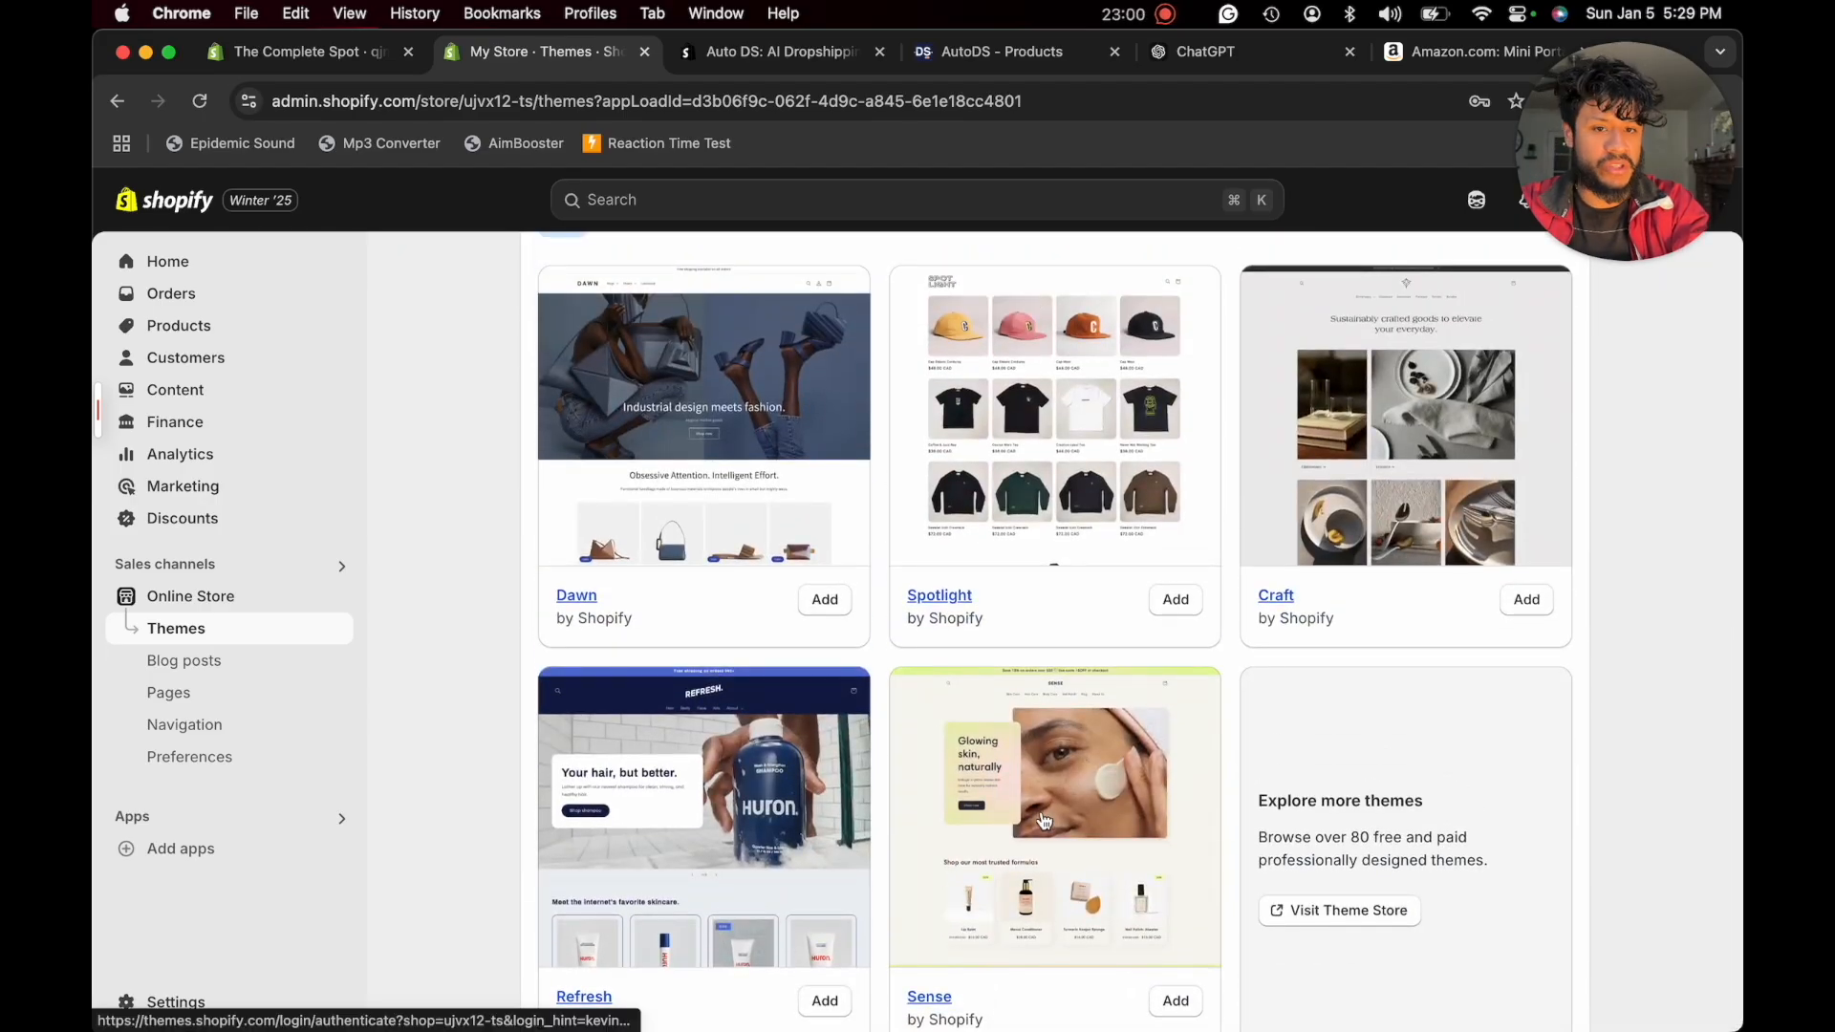
scroll(1045, 819, "up", 10)
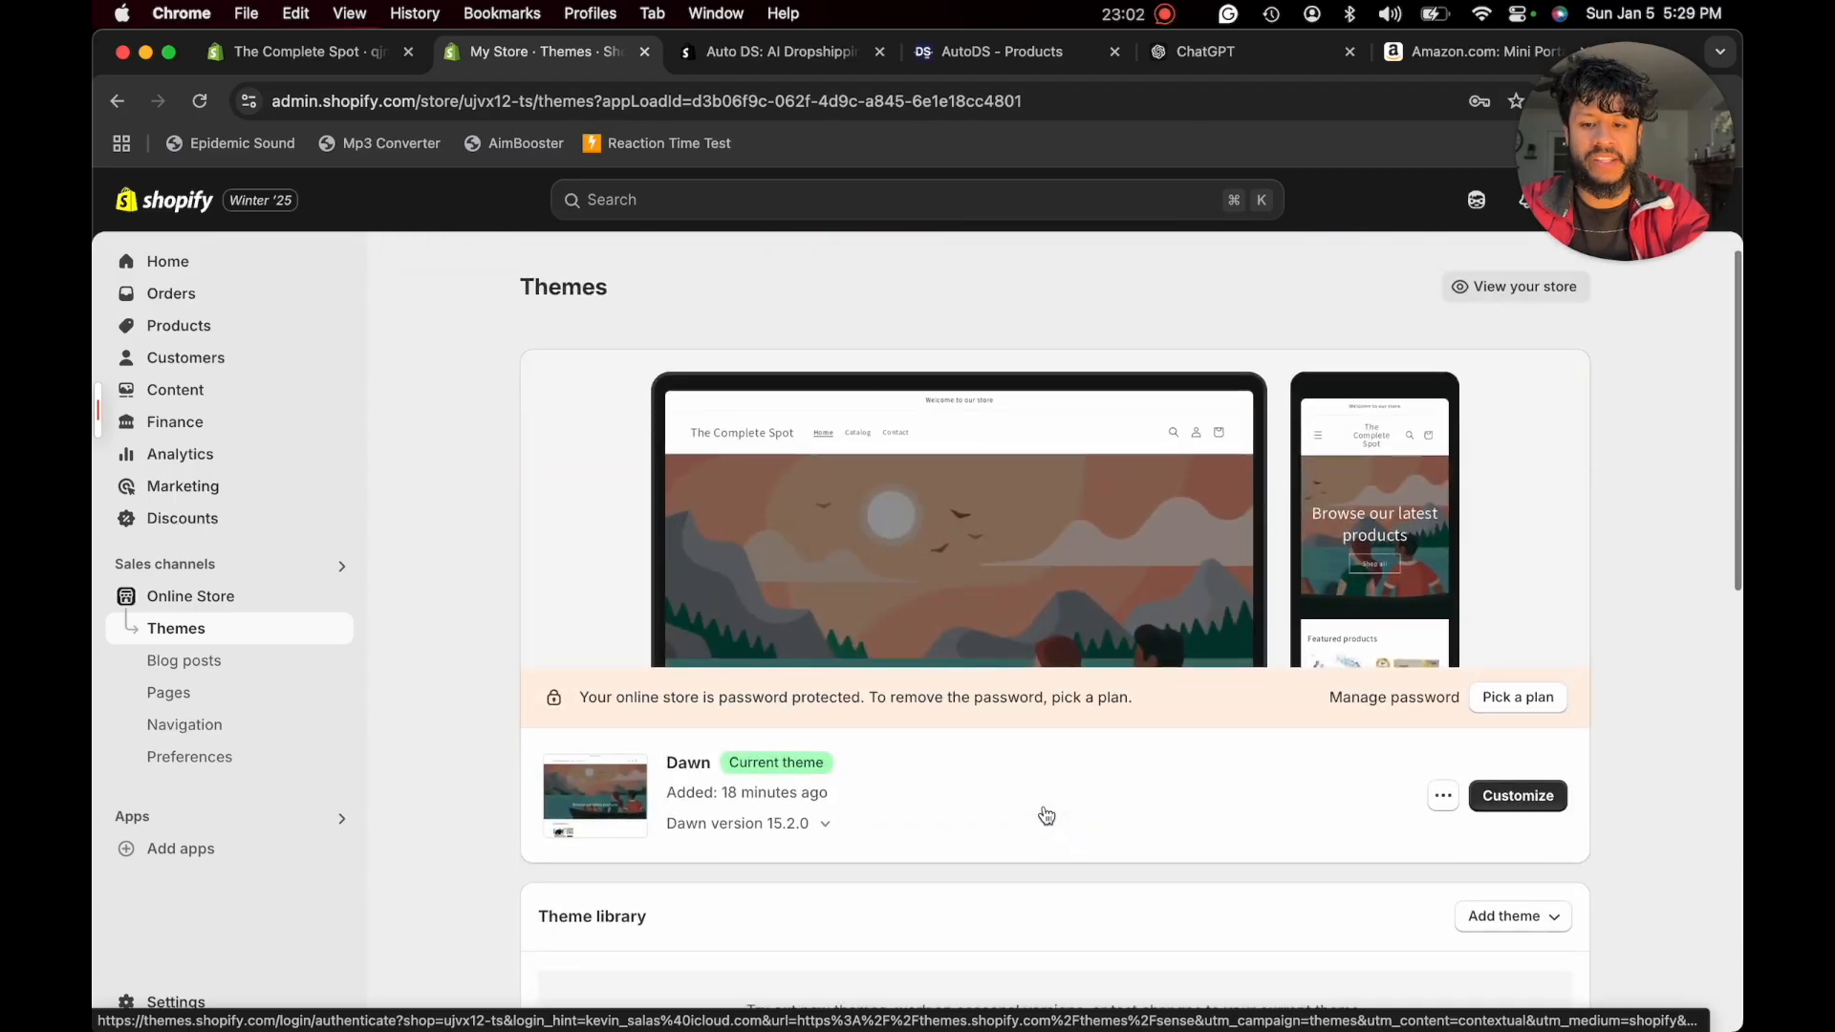
- Open the current Dawn theme for customization and look over its home page
left_click(1538, 799)
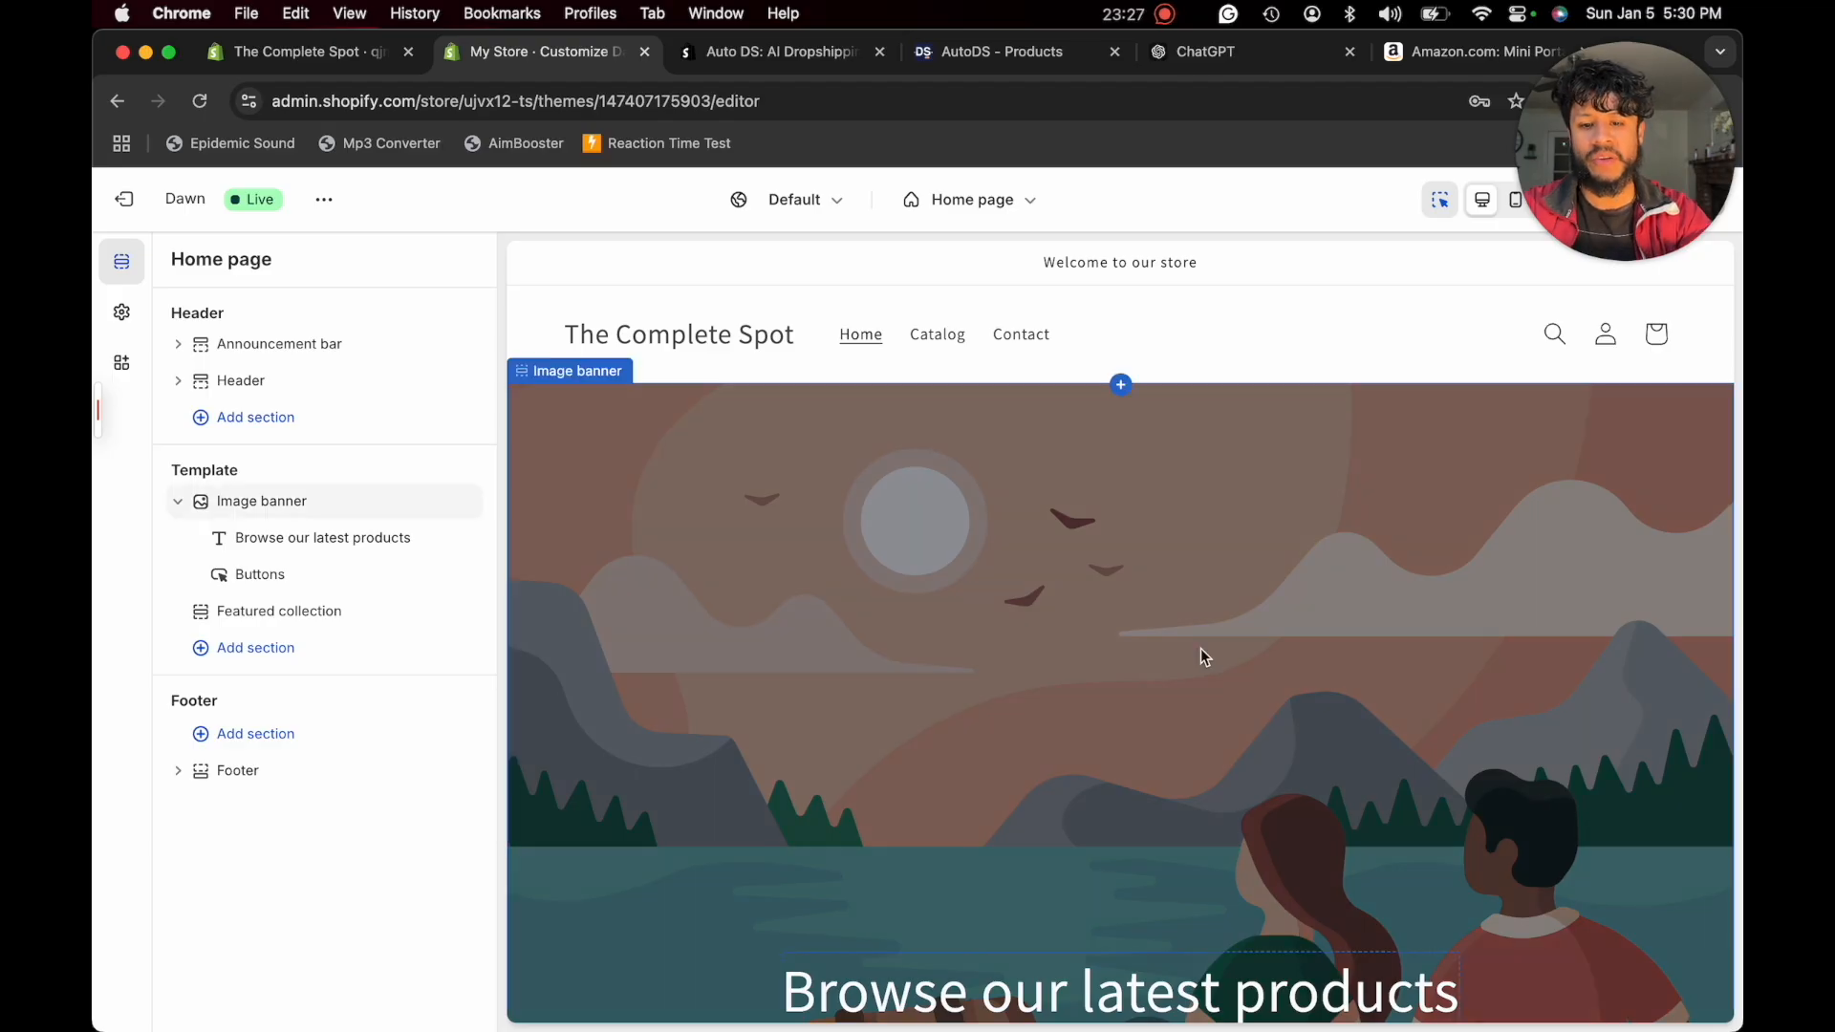
scroll(1200, 648, "down", 3)
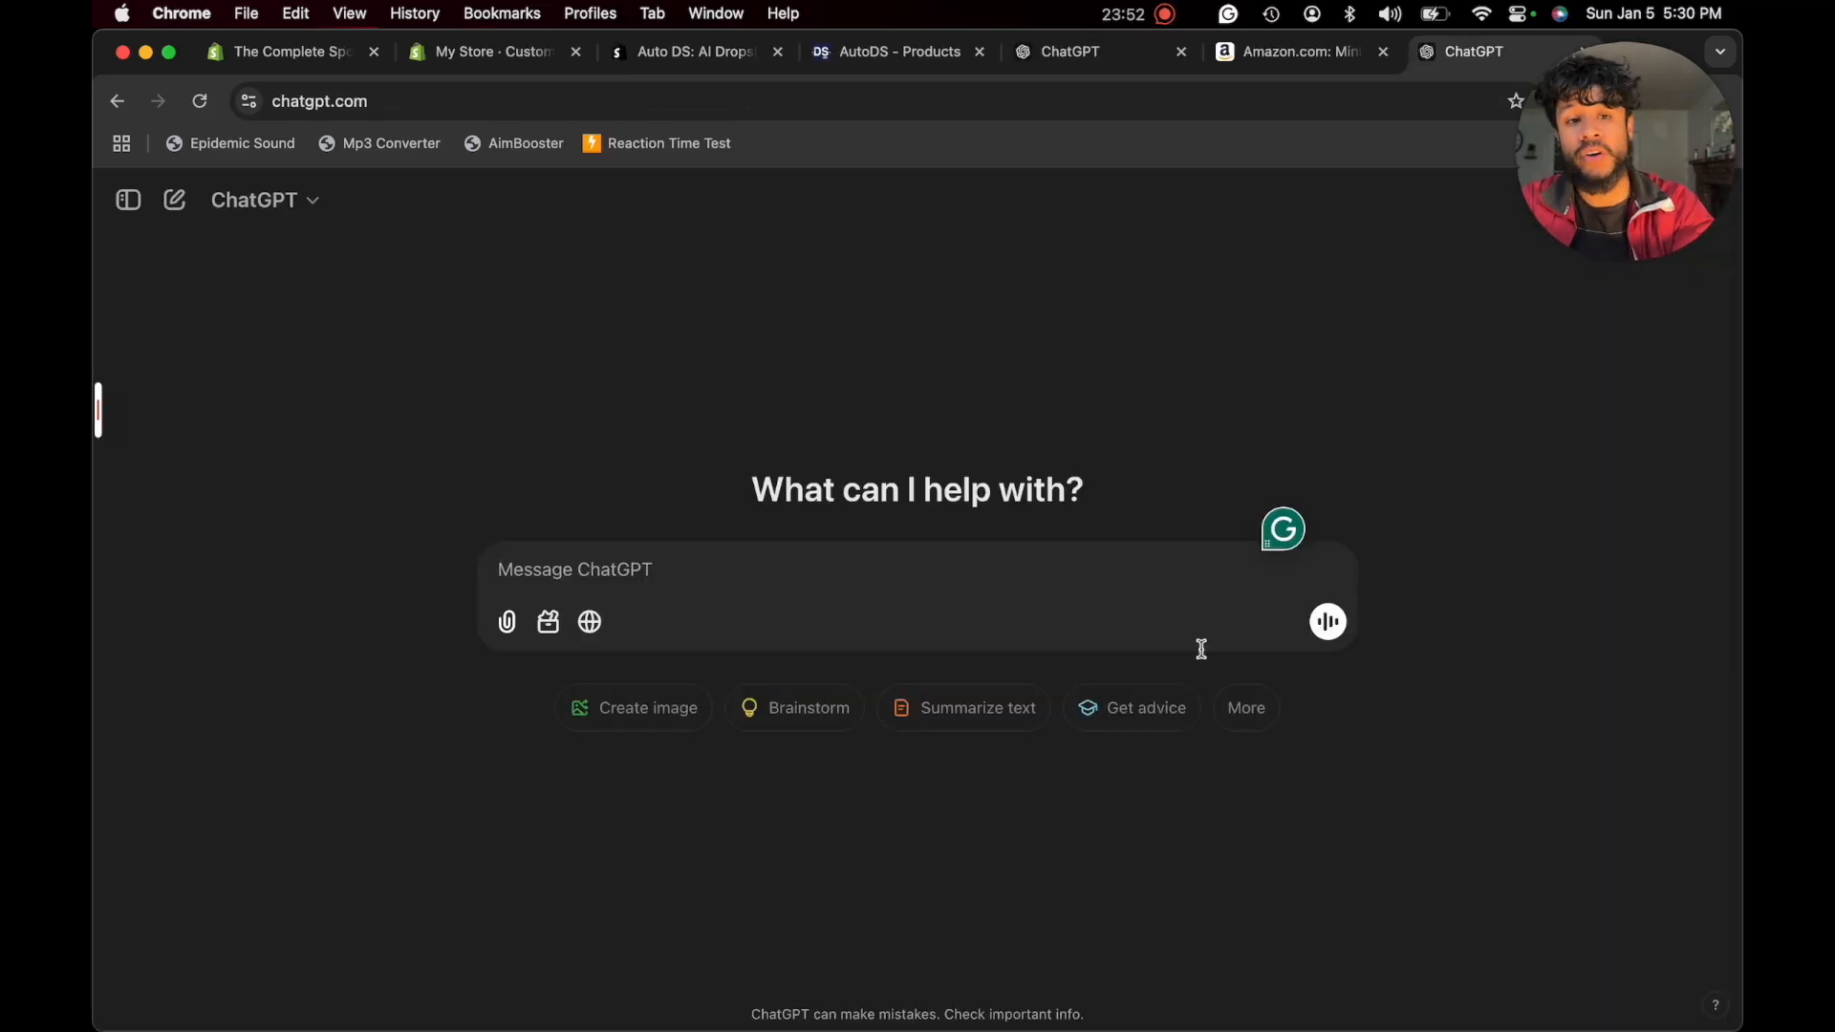
- In ChatGPT, request an image banner for the dropshipping store "The Complete Spot", ask for household appliances as well, and download the revised banner
type("Ca")
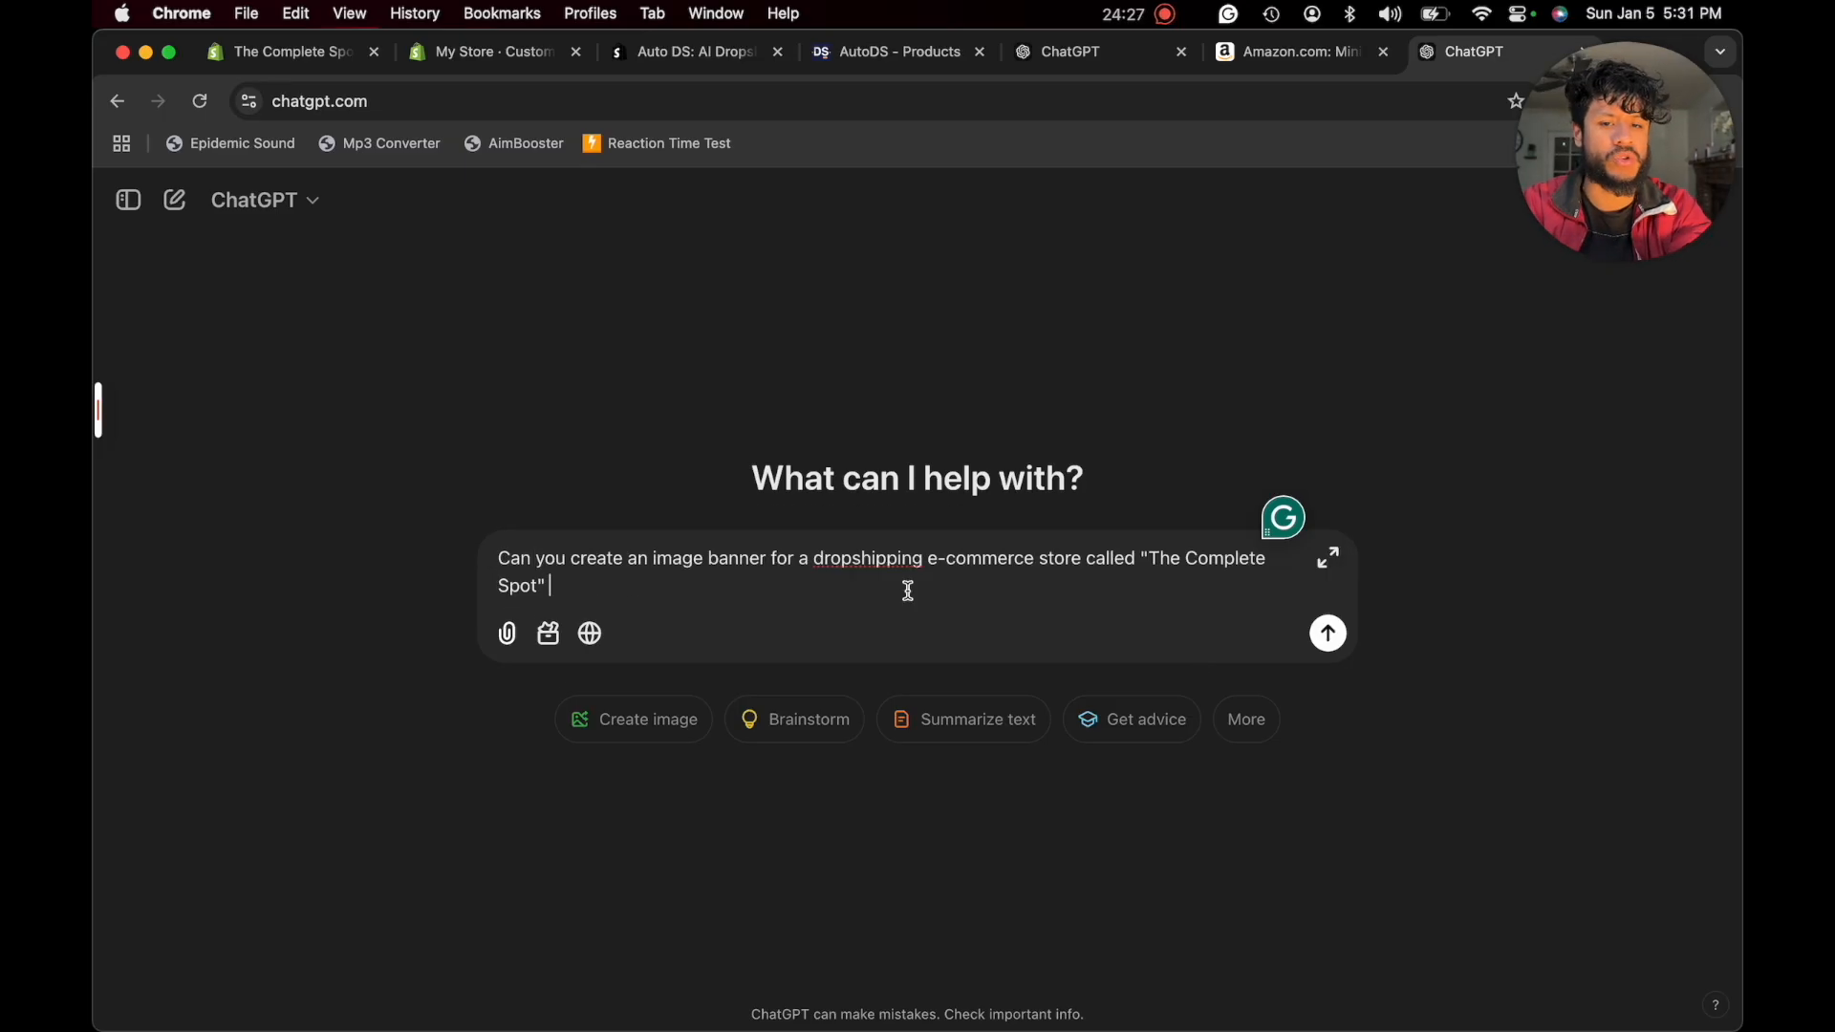
key("Return")
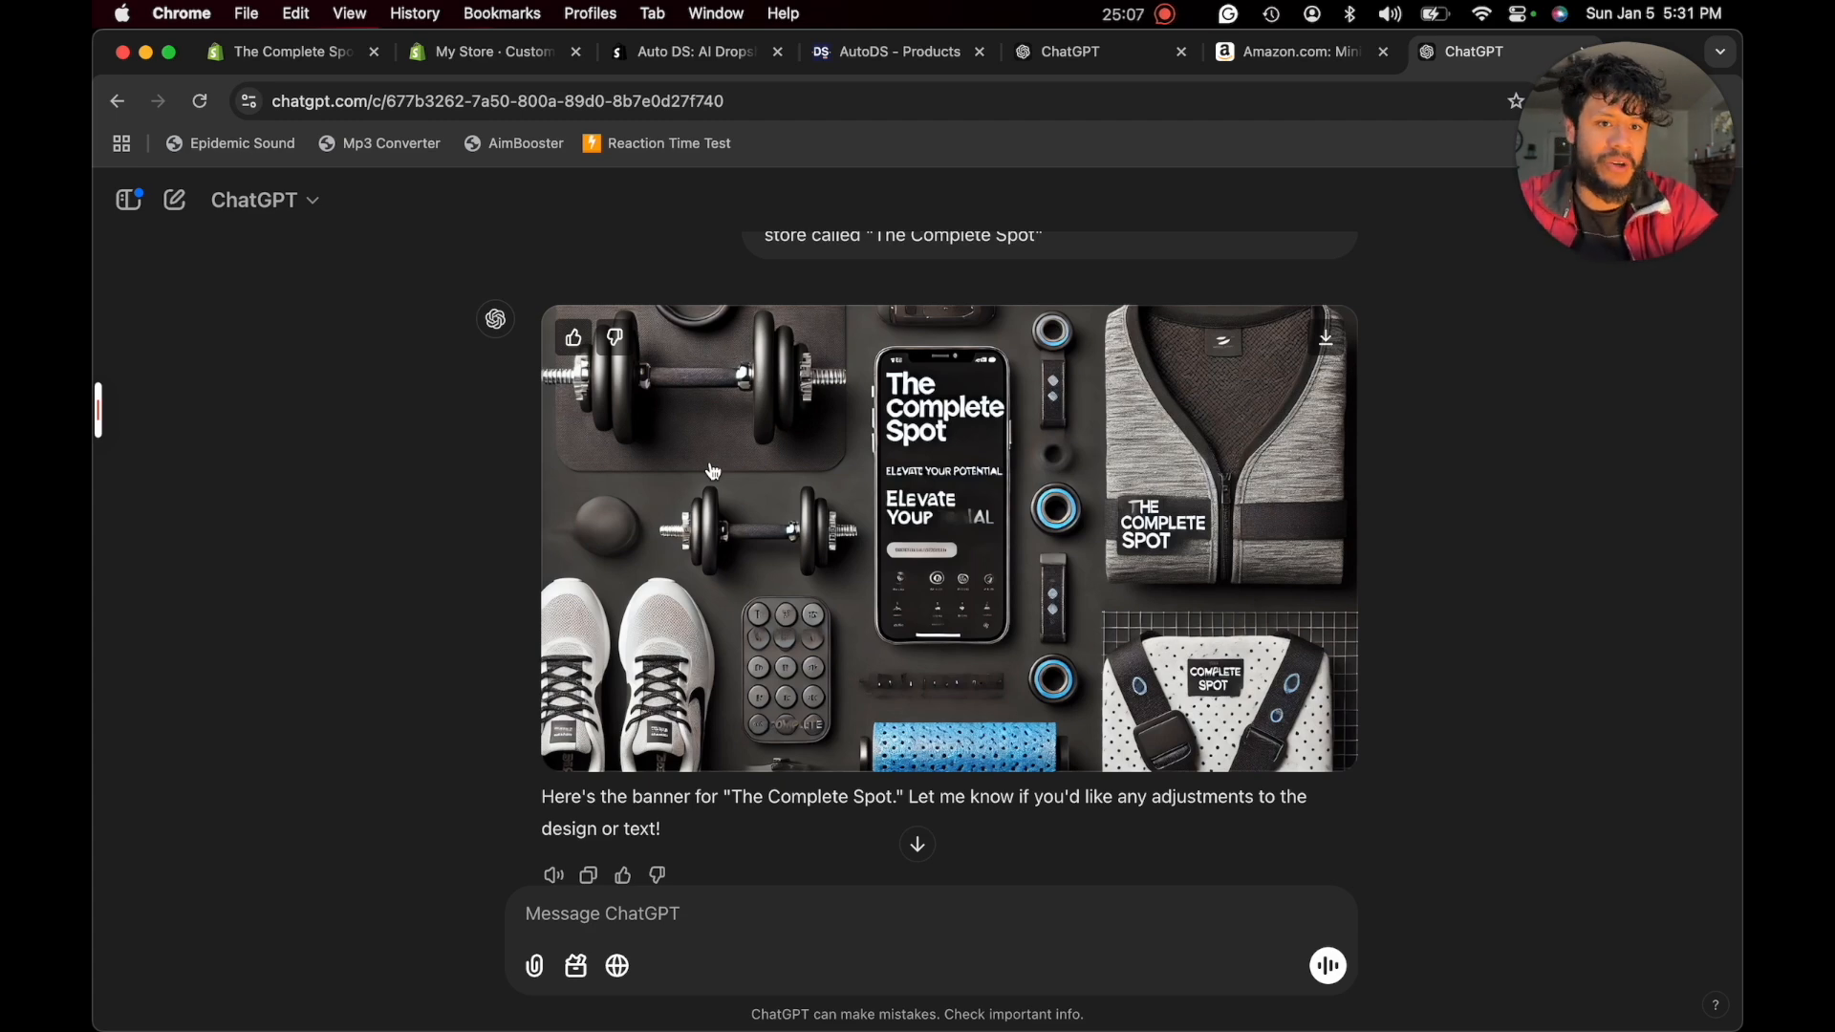
scroll(713, 471, "down", 3)
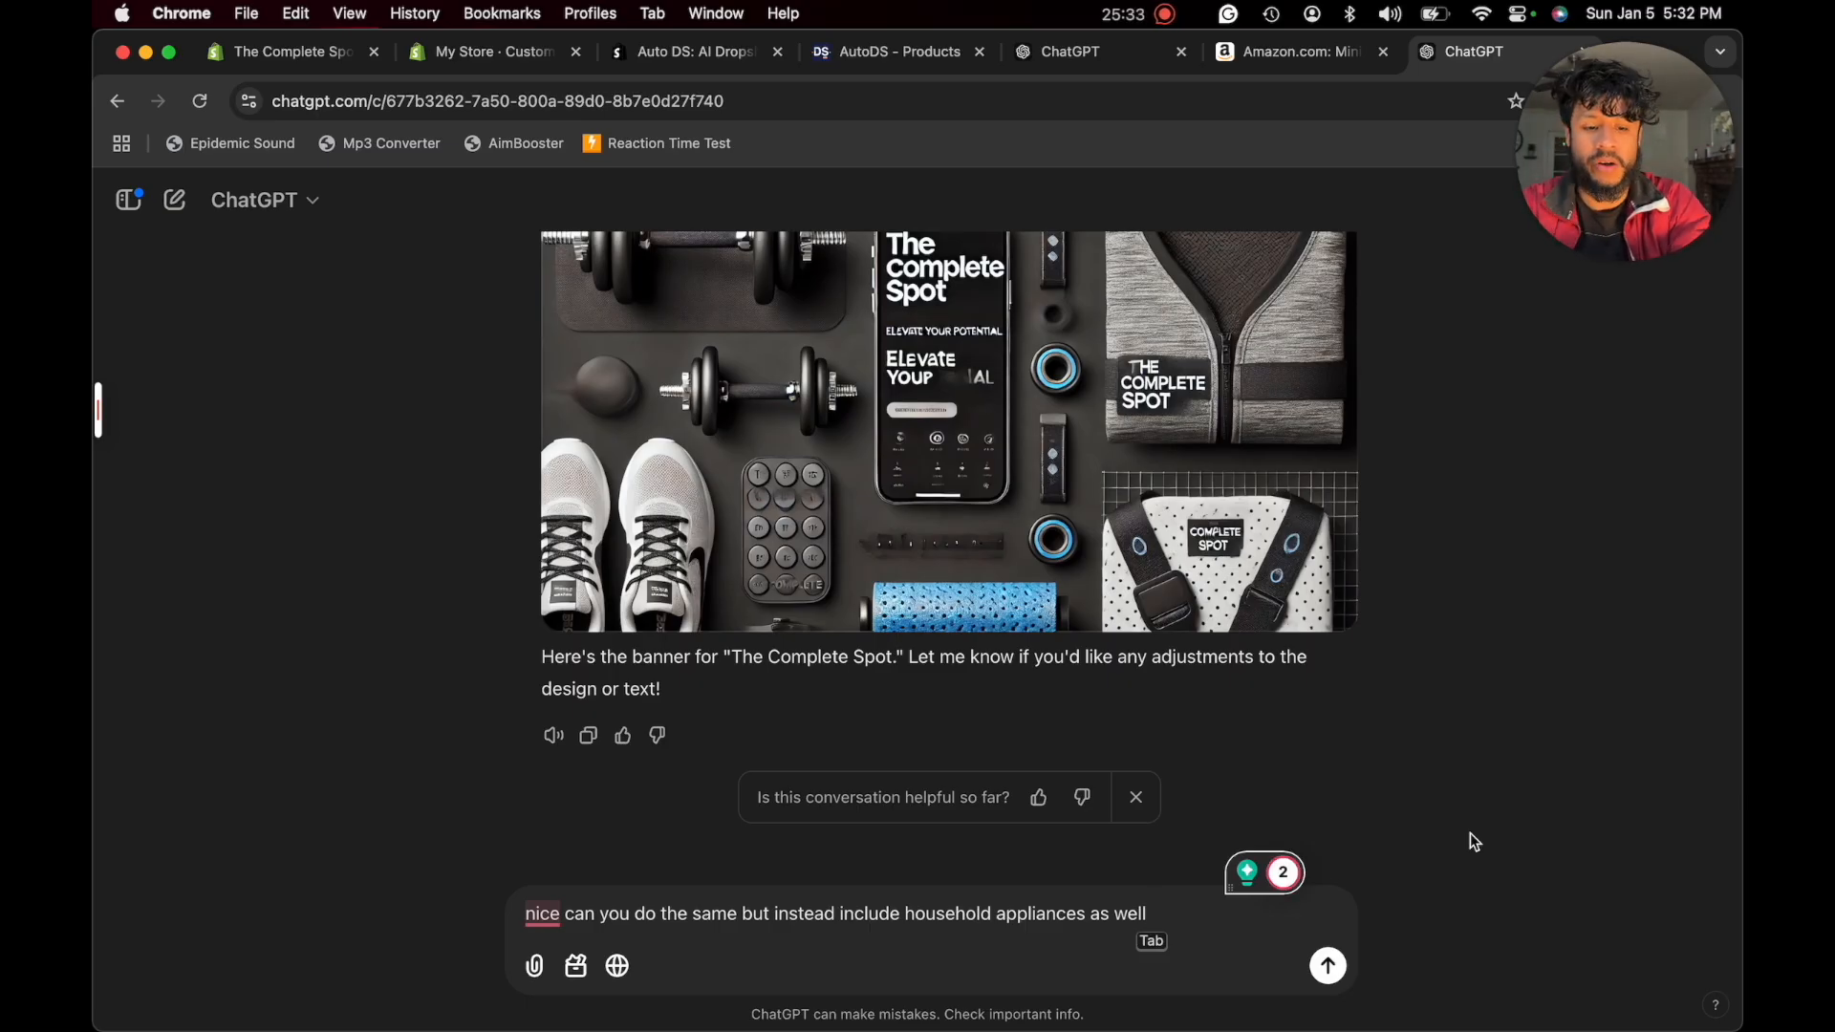
key("Return")
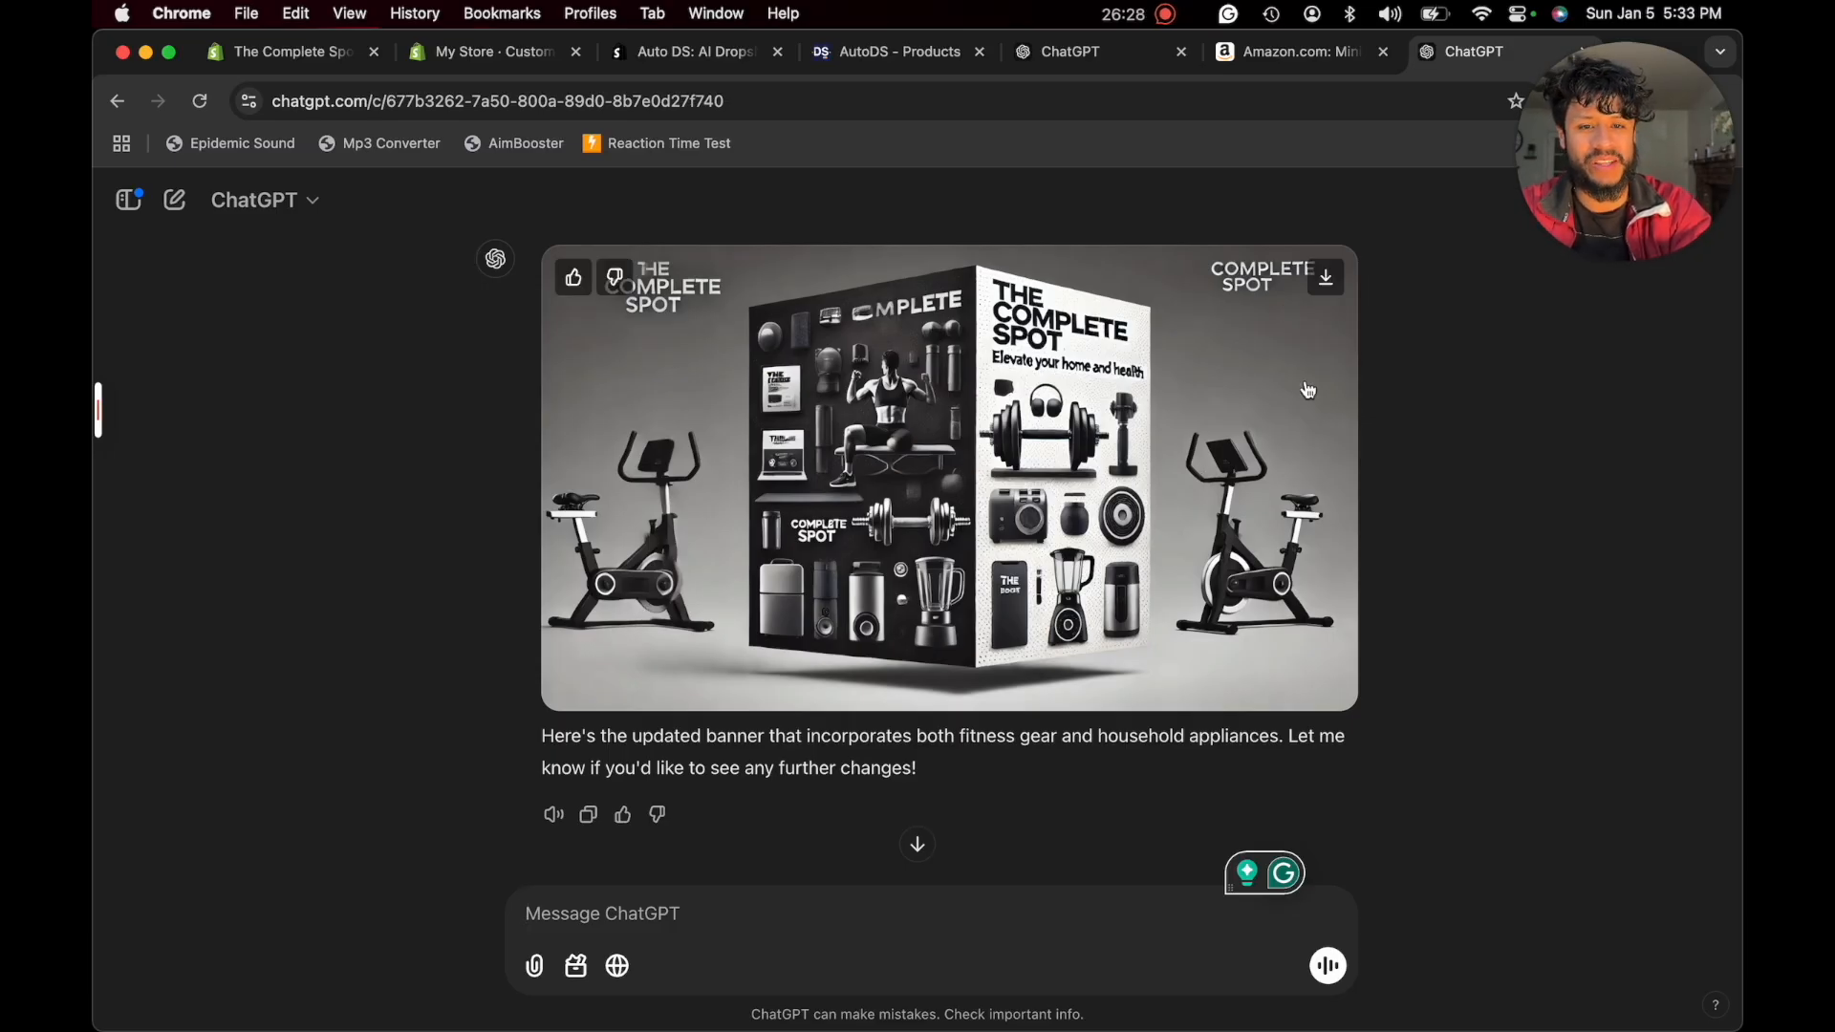
left_click(1326, 278)
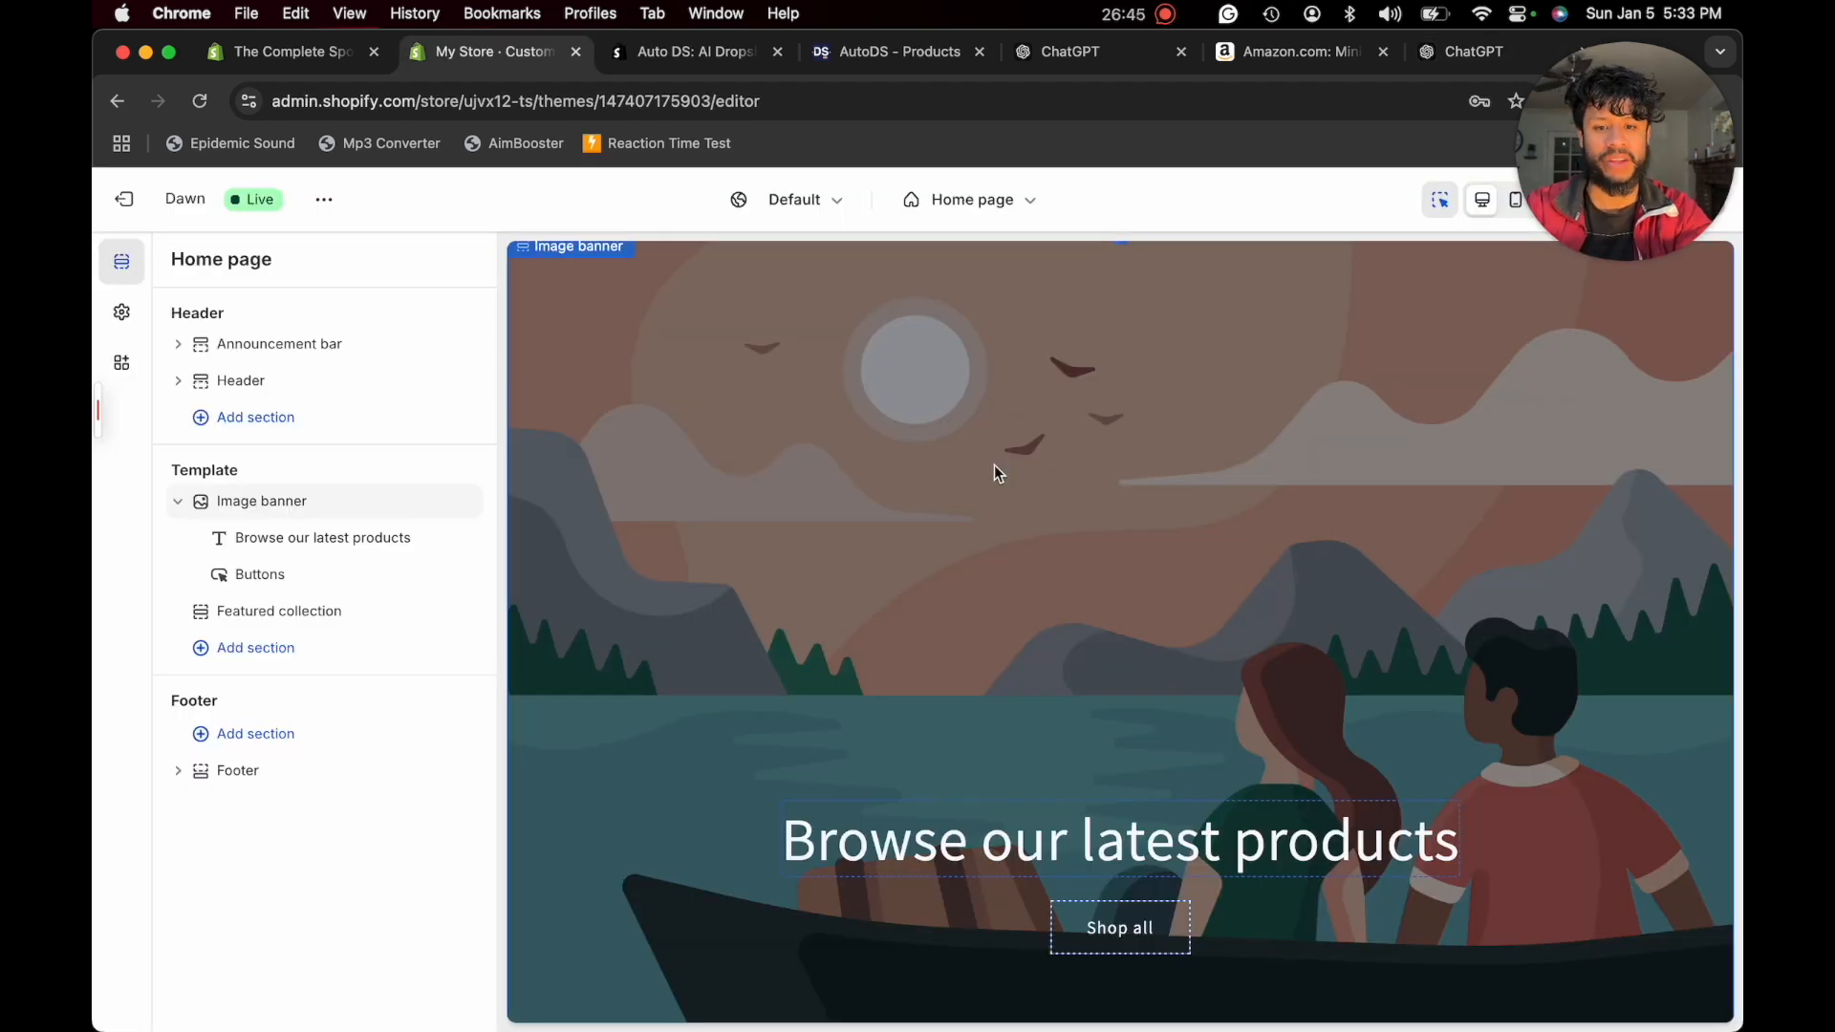
- Back in the Shopify theme editor, set the downloaded ChatGPT banner as the first image of the home page's image banner
left_click(994, 466)
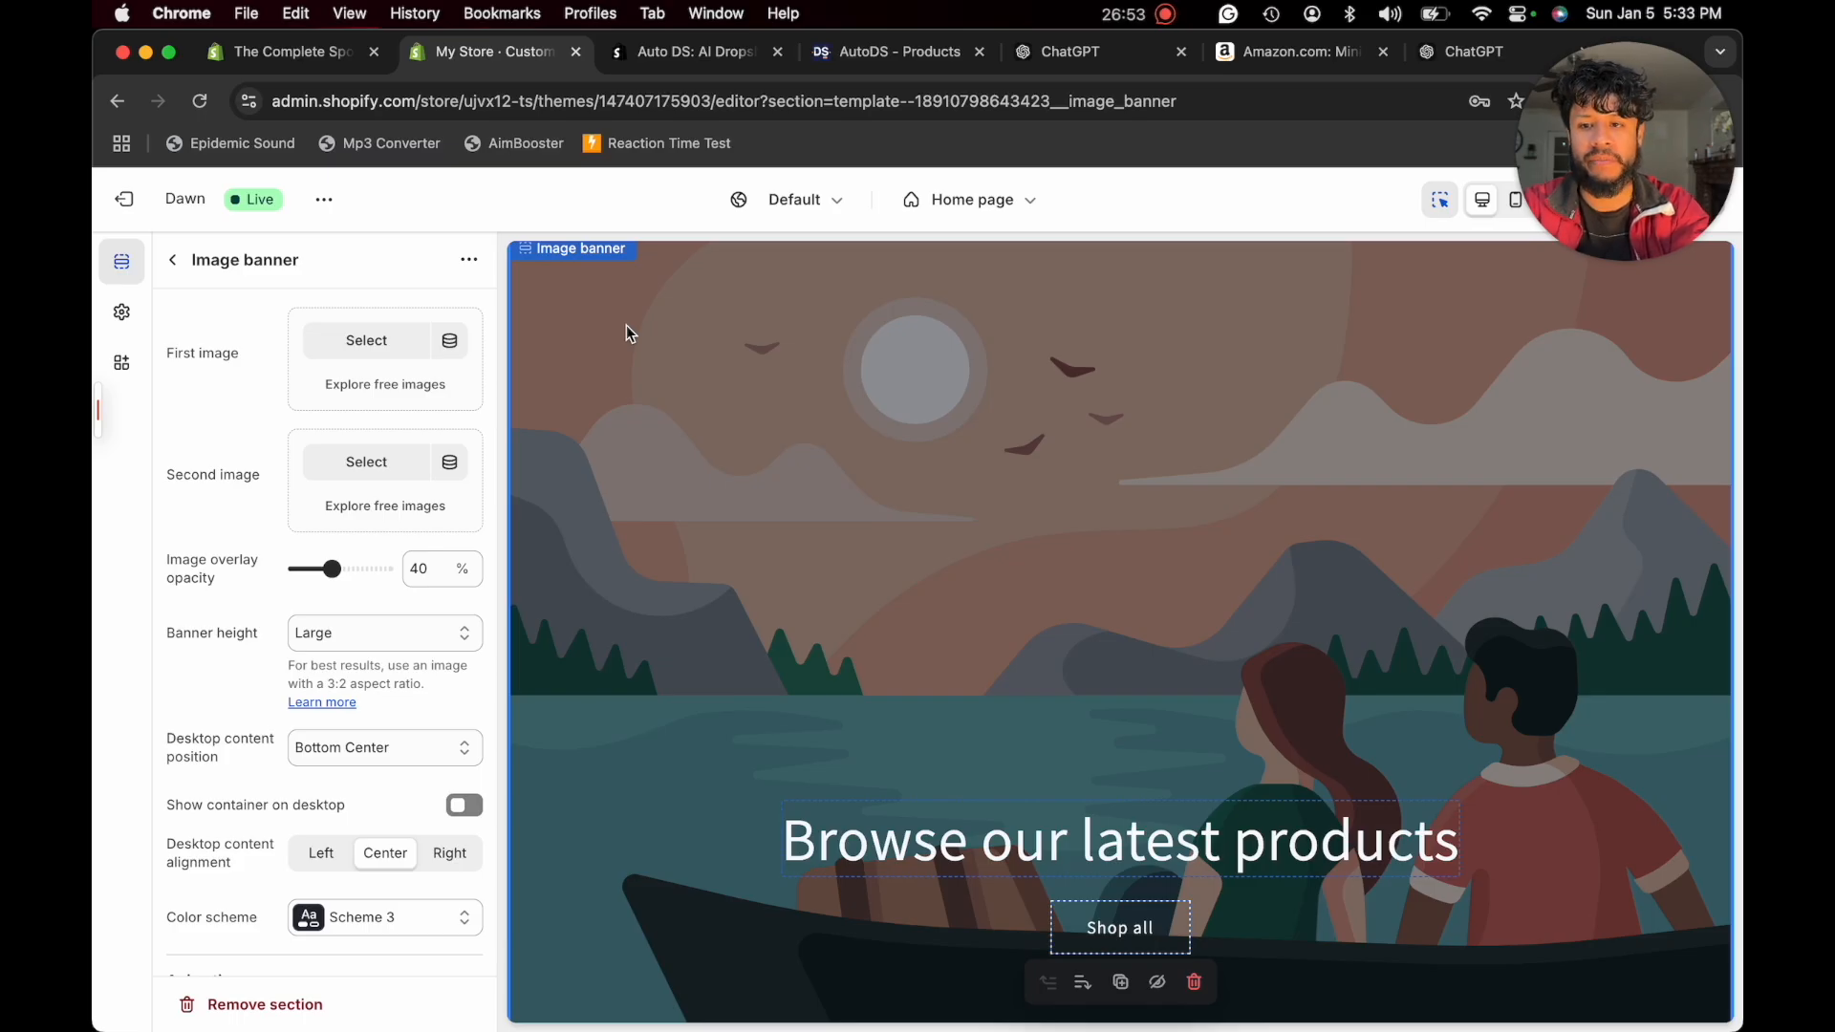
key("super+Tab")
left_click_drag(864, 388, 407, 364)
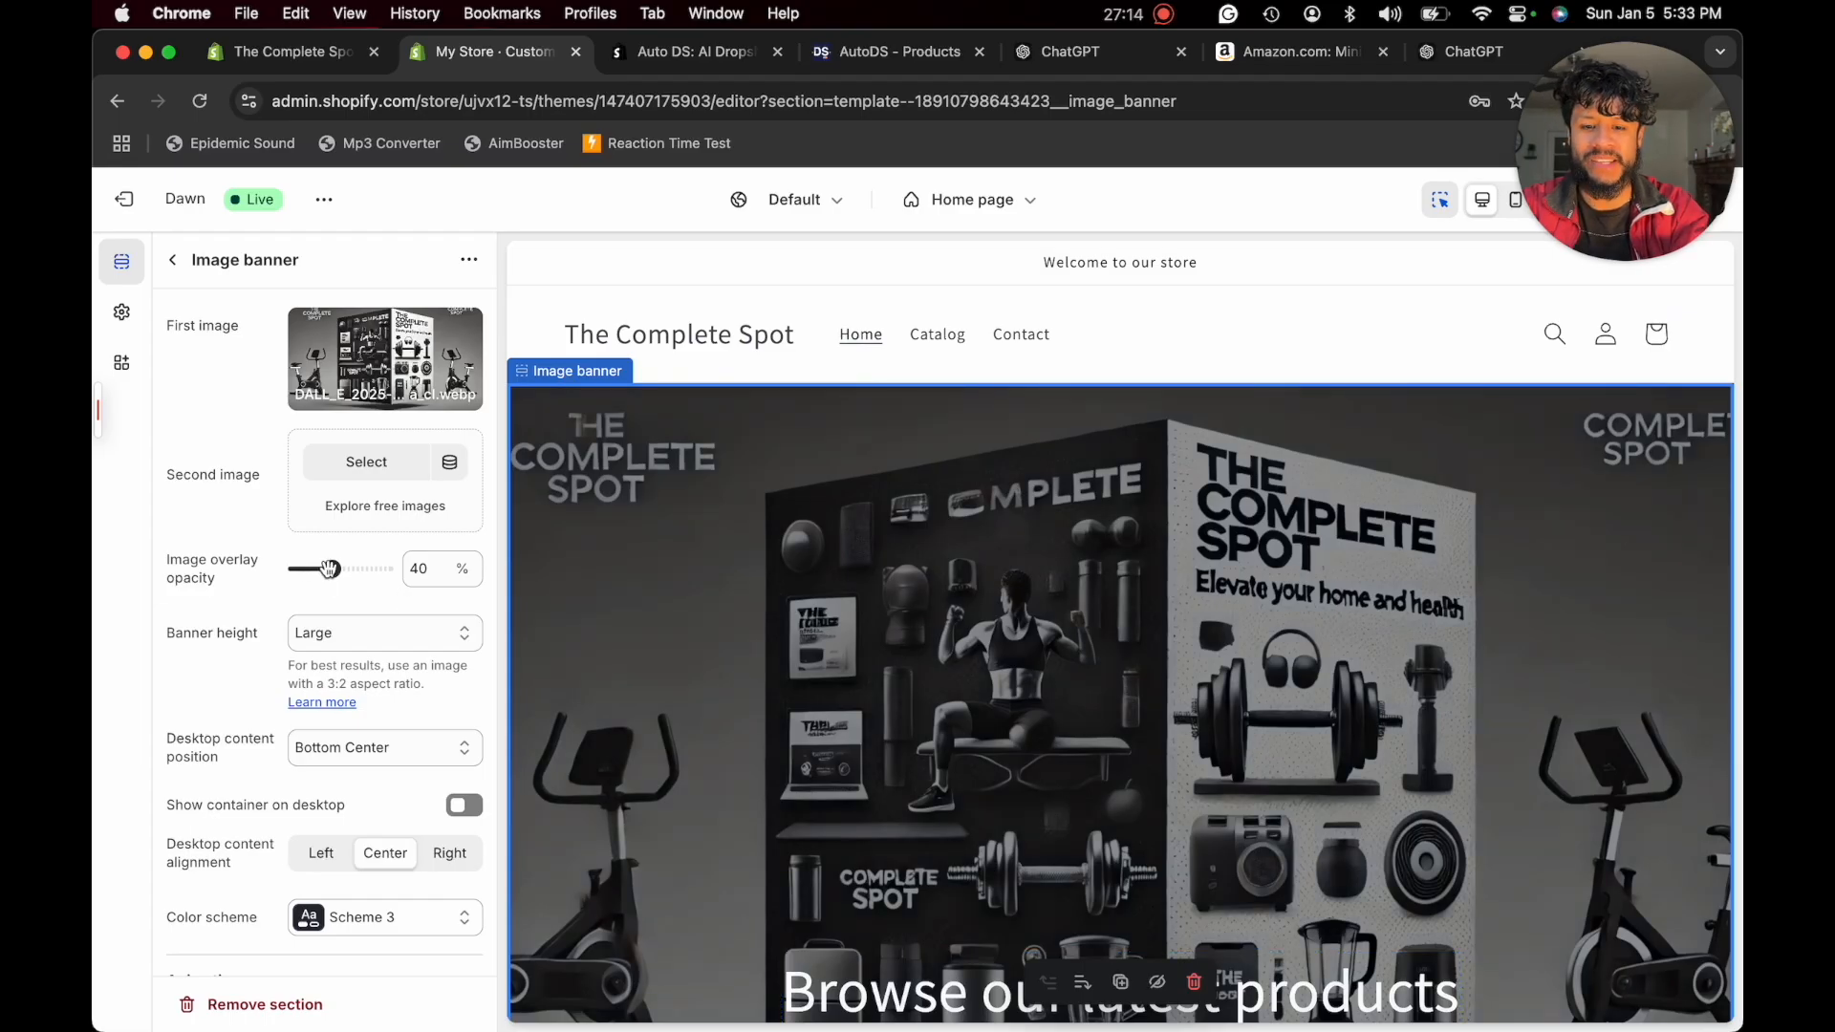
- Check how the new banner looks in the preview and set its image overlay opacity to 0%
scroll(877, 812, "down", 2)
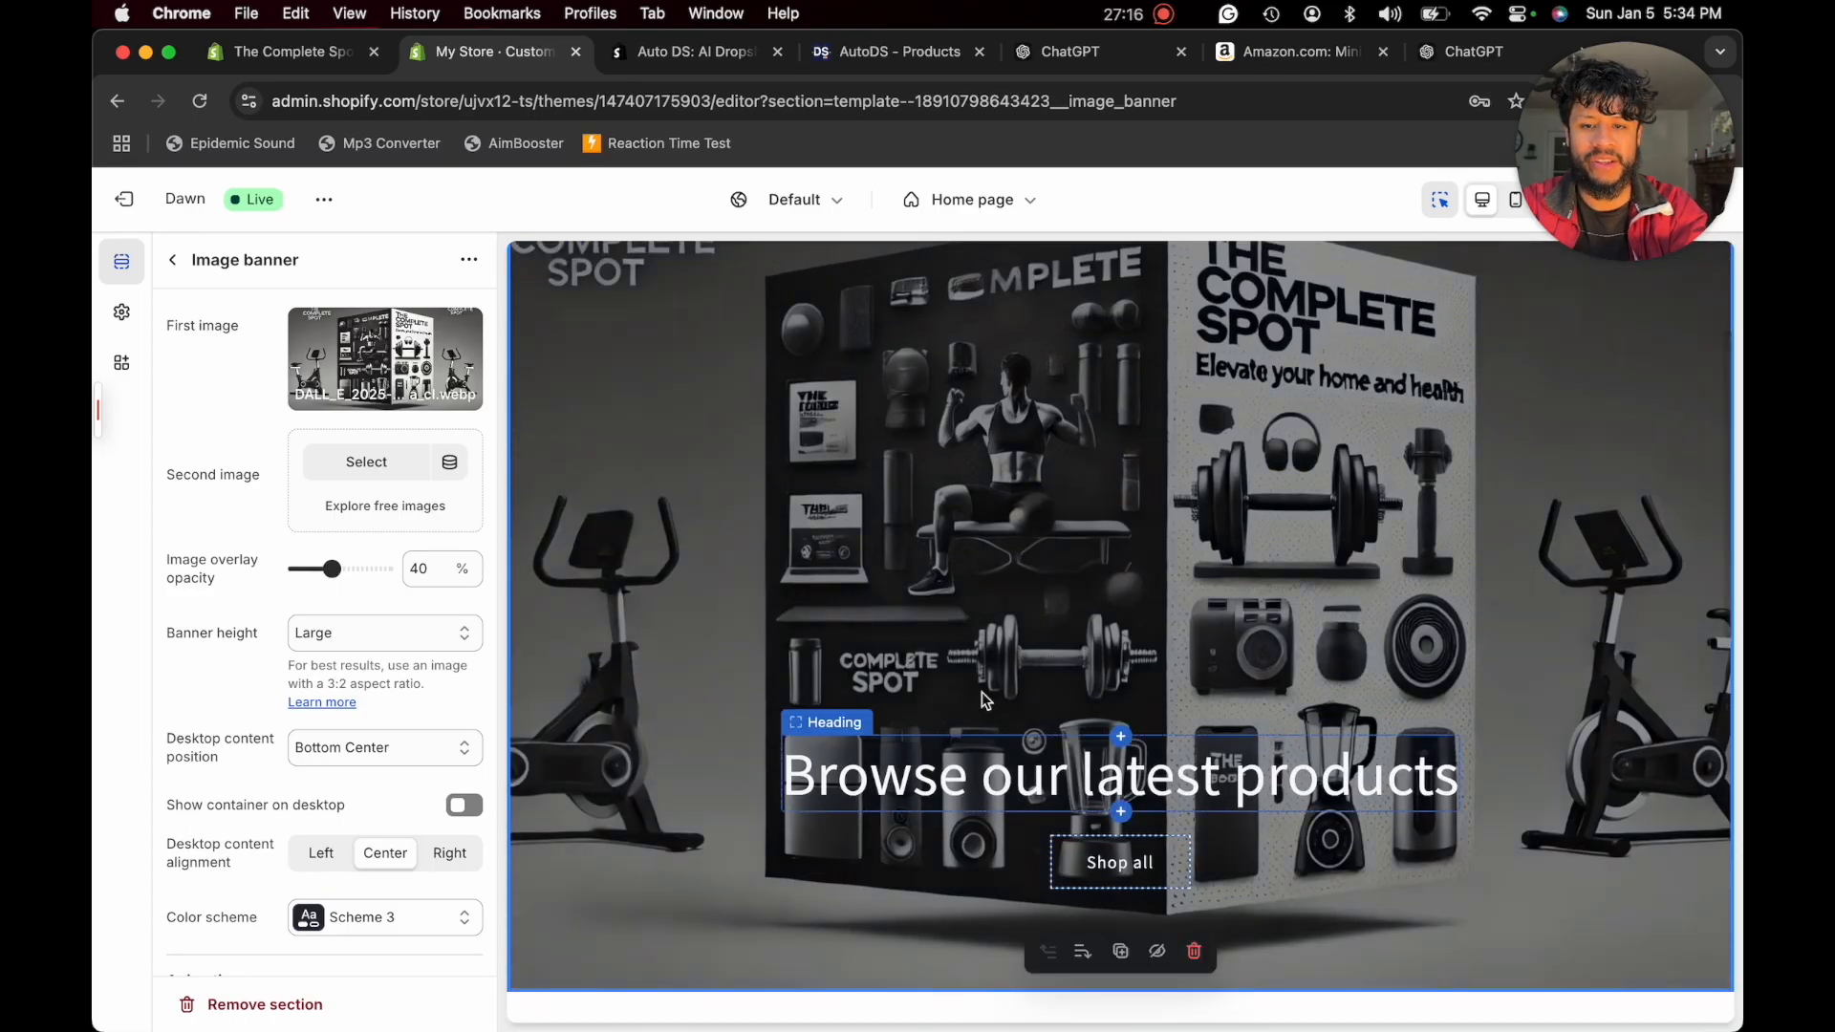
scroll(983, 697, "up", 1)
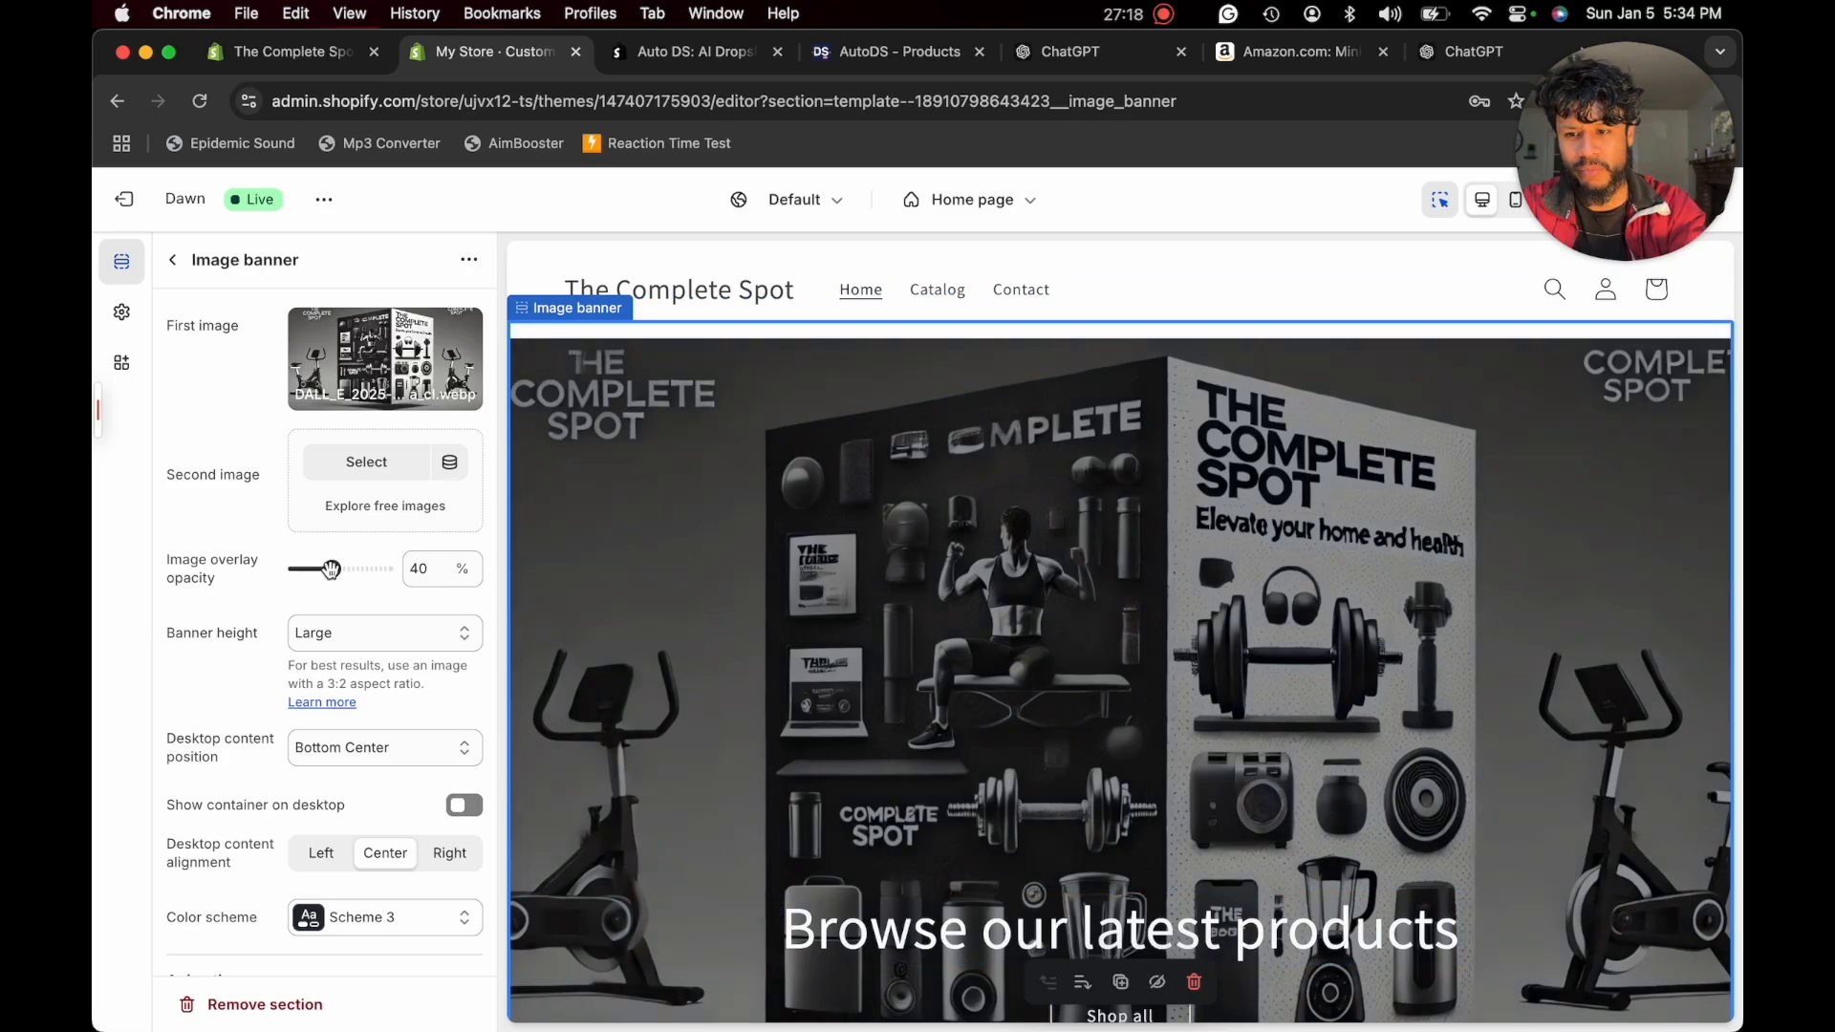
left_click_drag(331, 569, 241, 586)
- Delete the "Browse our latest products" heading and the "Shop all" button from the image banner
scroll(845, 582, "down", 2)
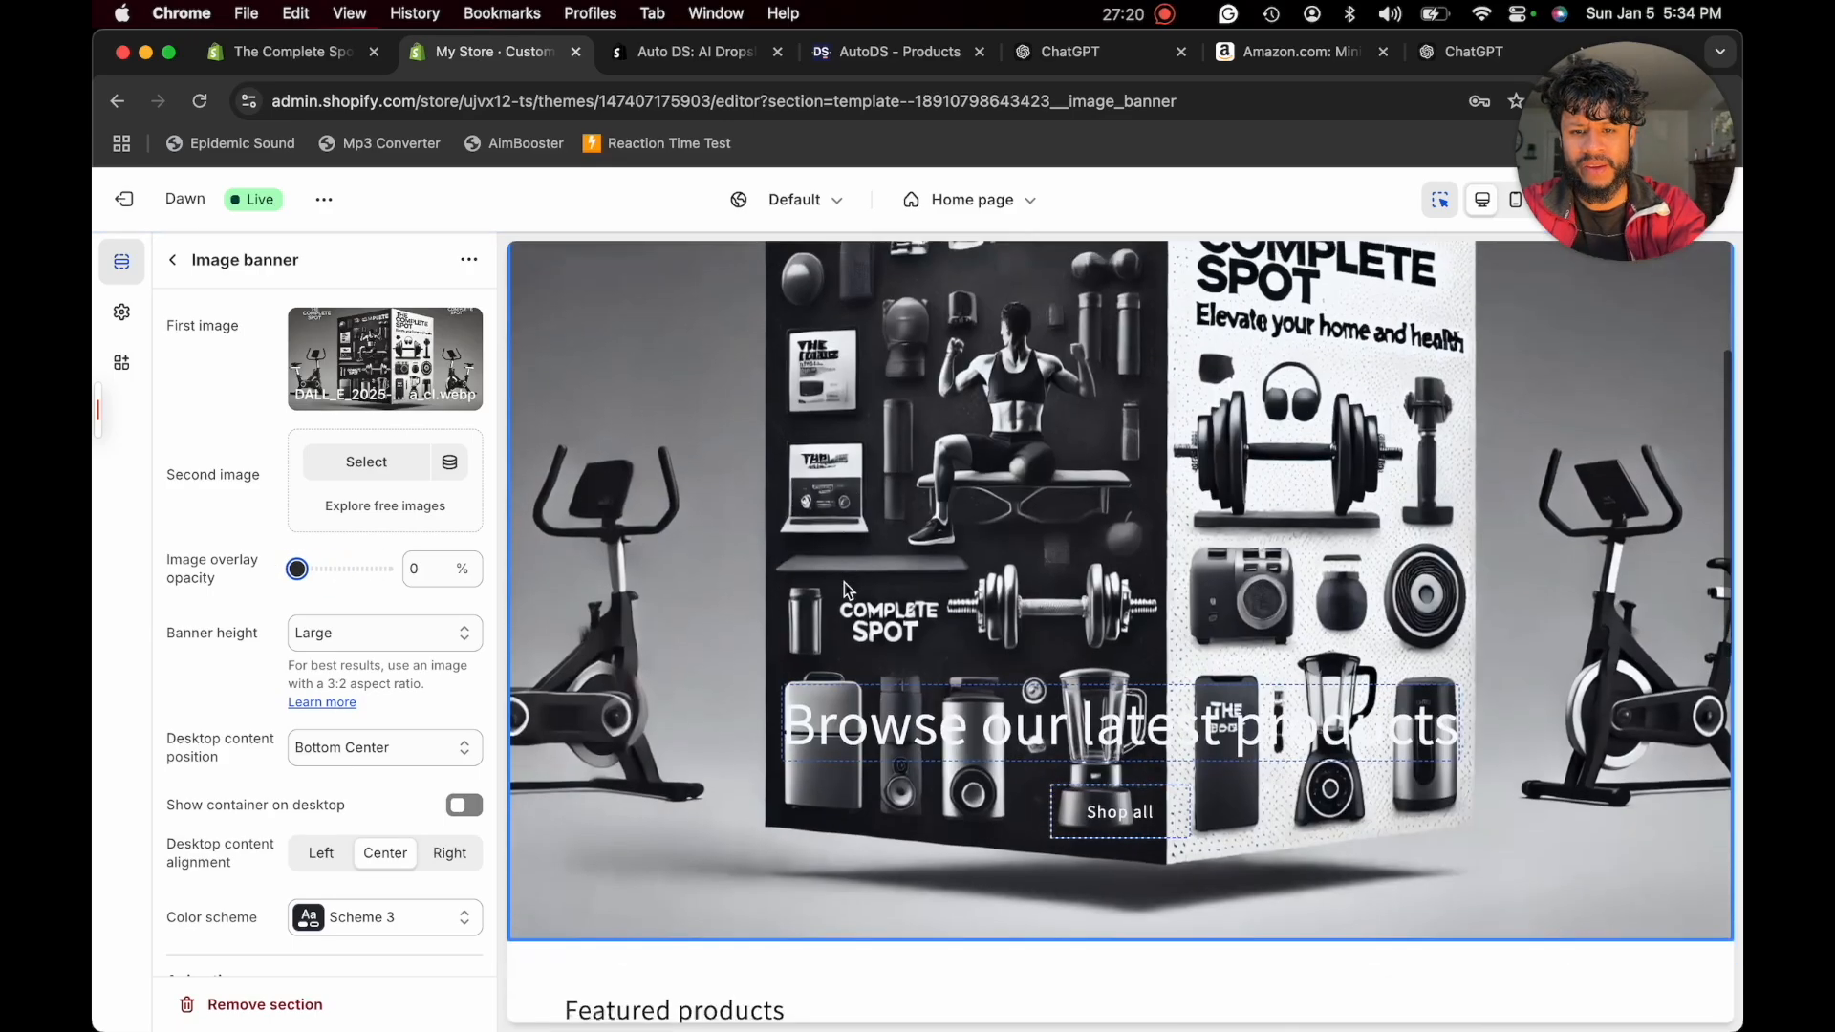
left_click(1018, 721)
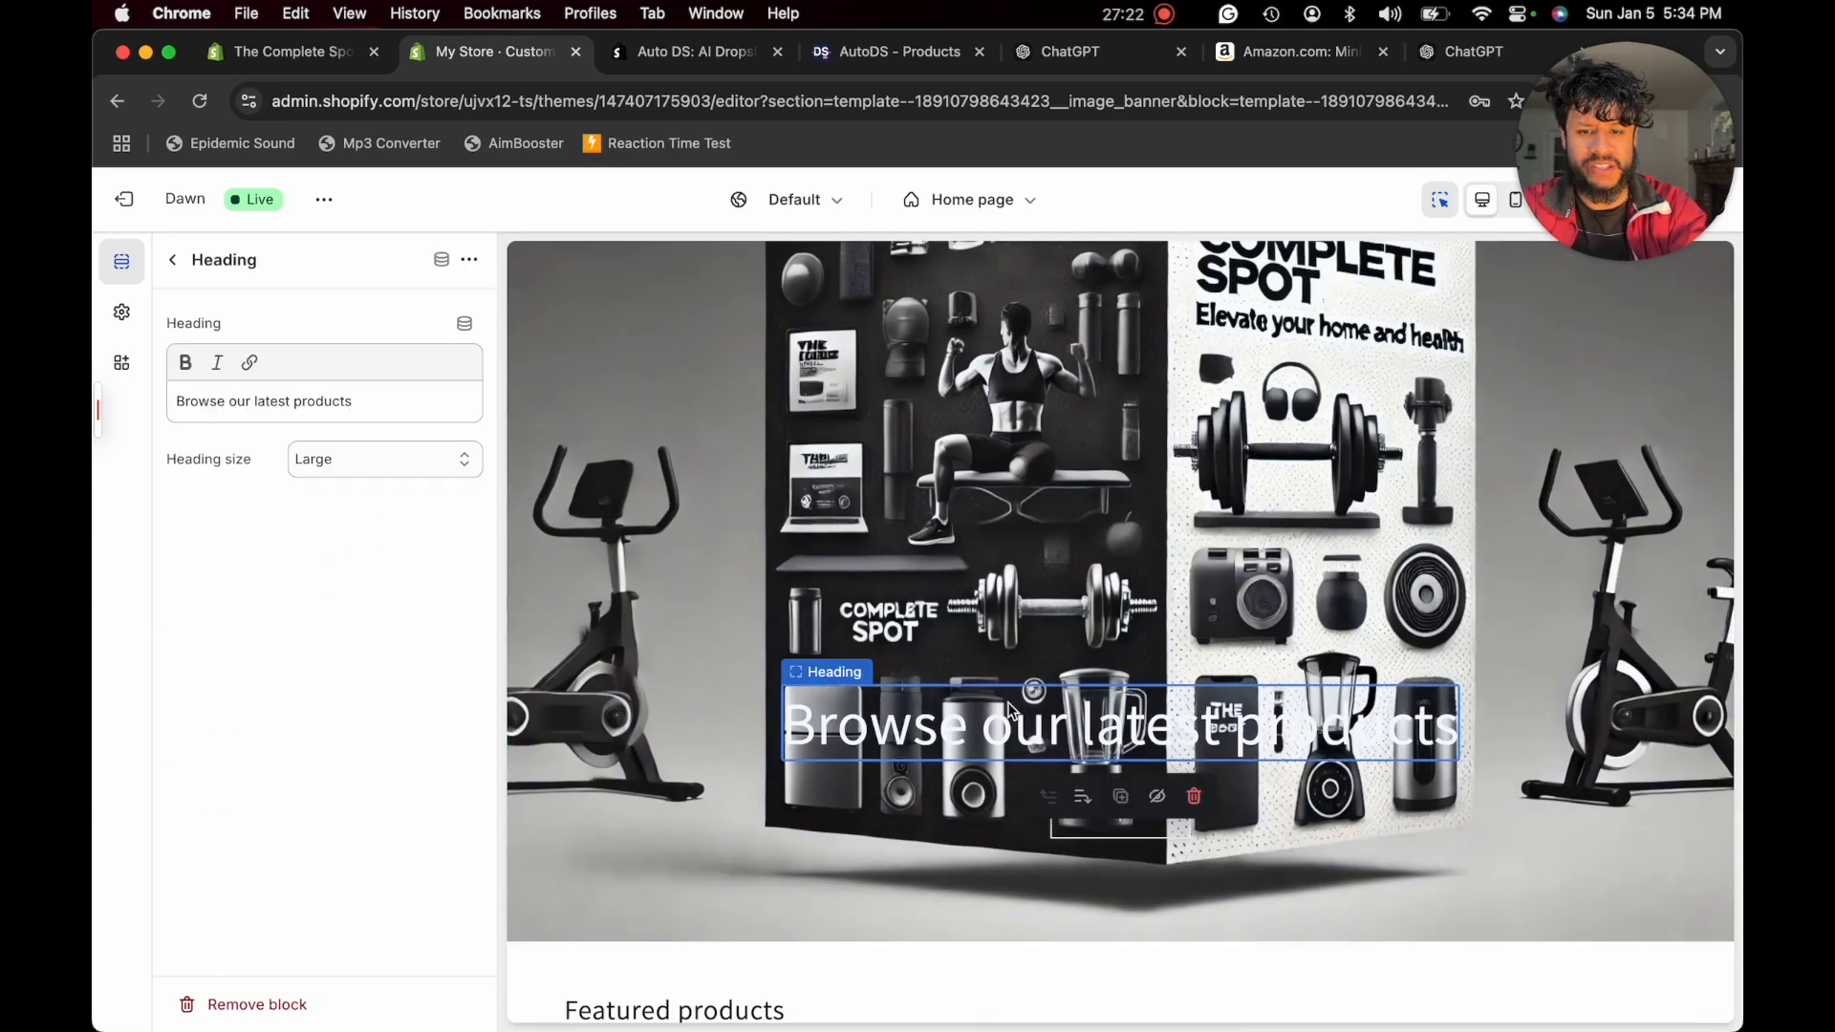
left_click(1192, 798)
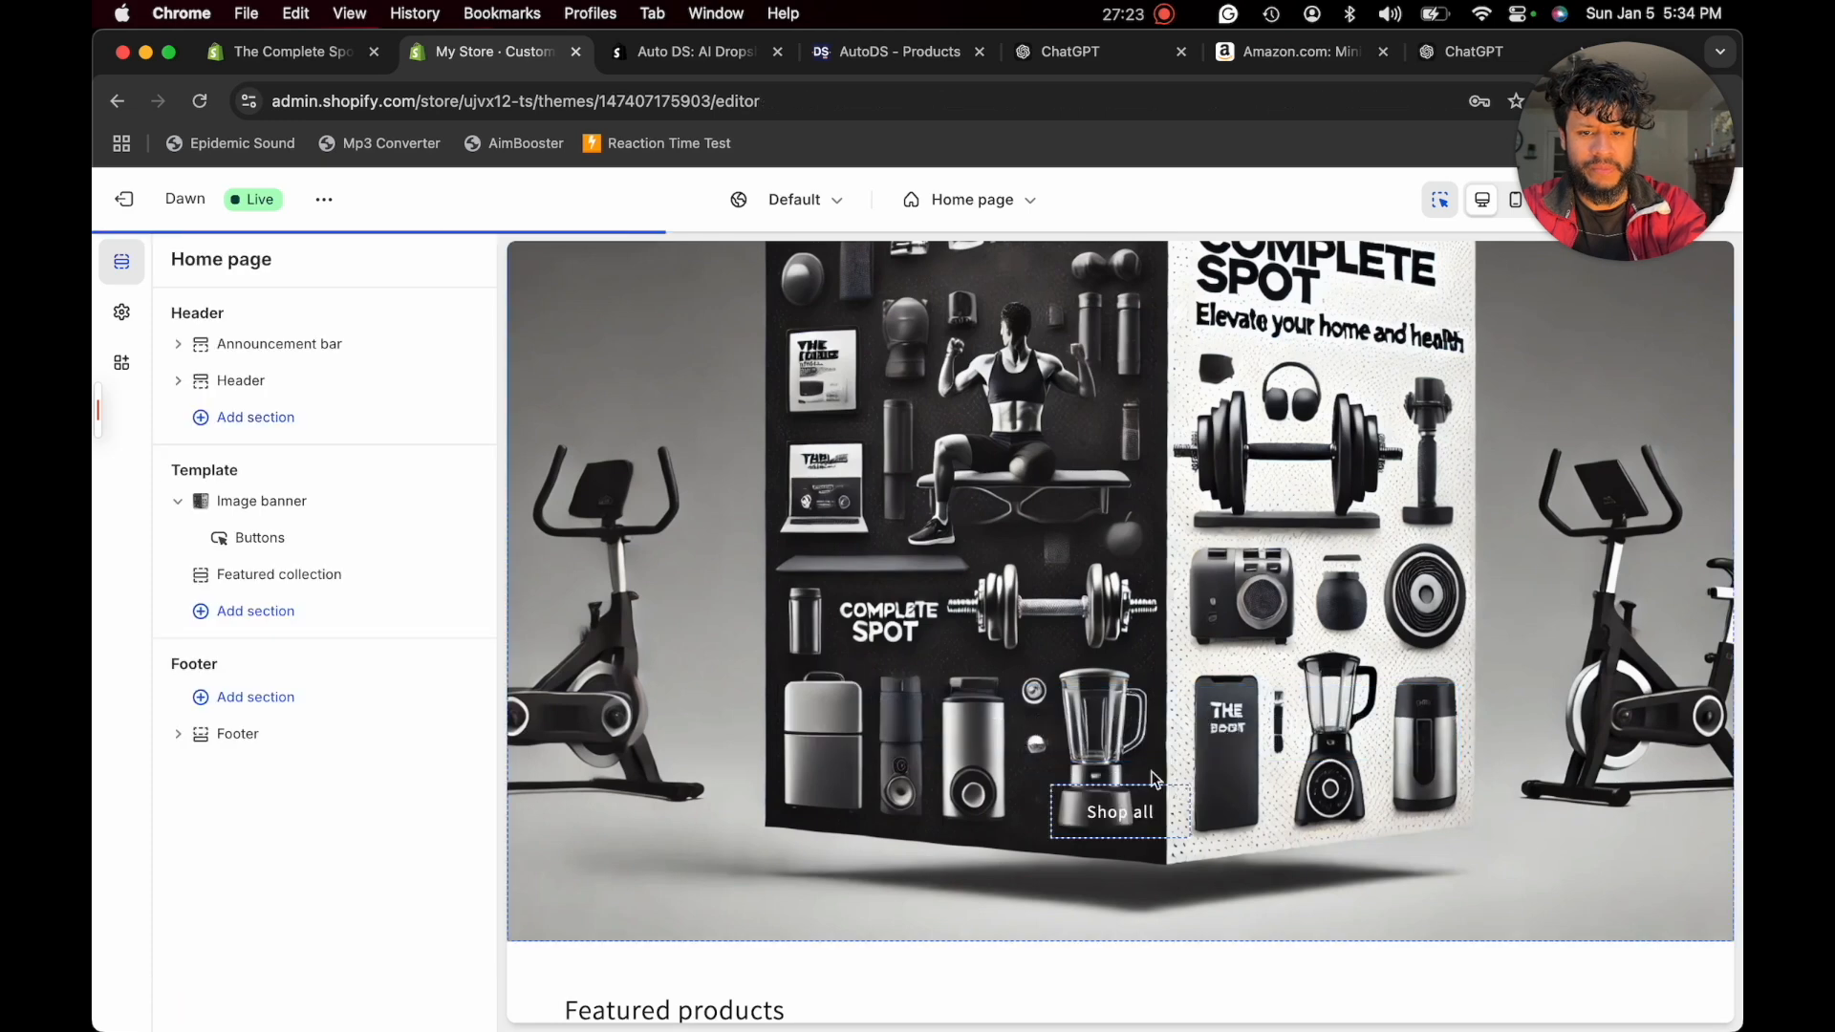
left_click(1108, 810)
left_click(1193, 873)
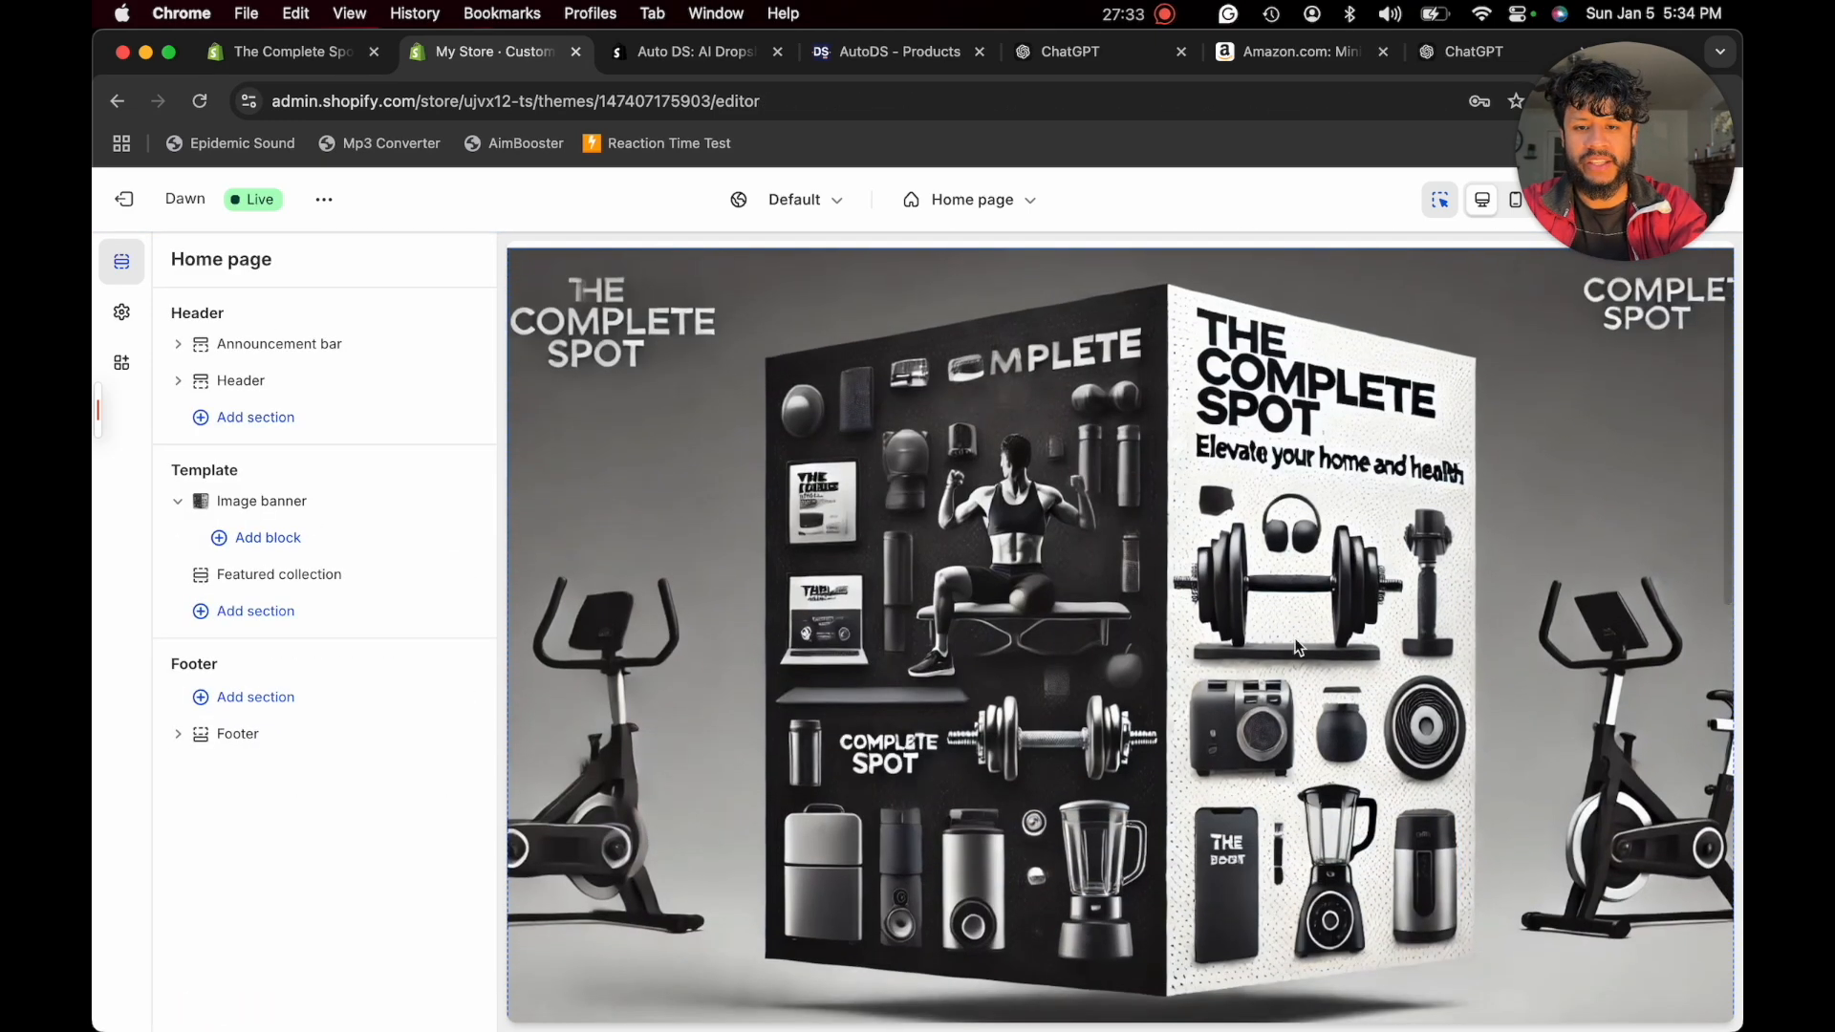
- Look over the featured collection section, and add two text blocks and a menu block to the footer
scroll(1147, 642, "down", 10)
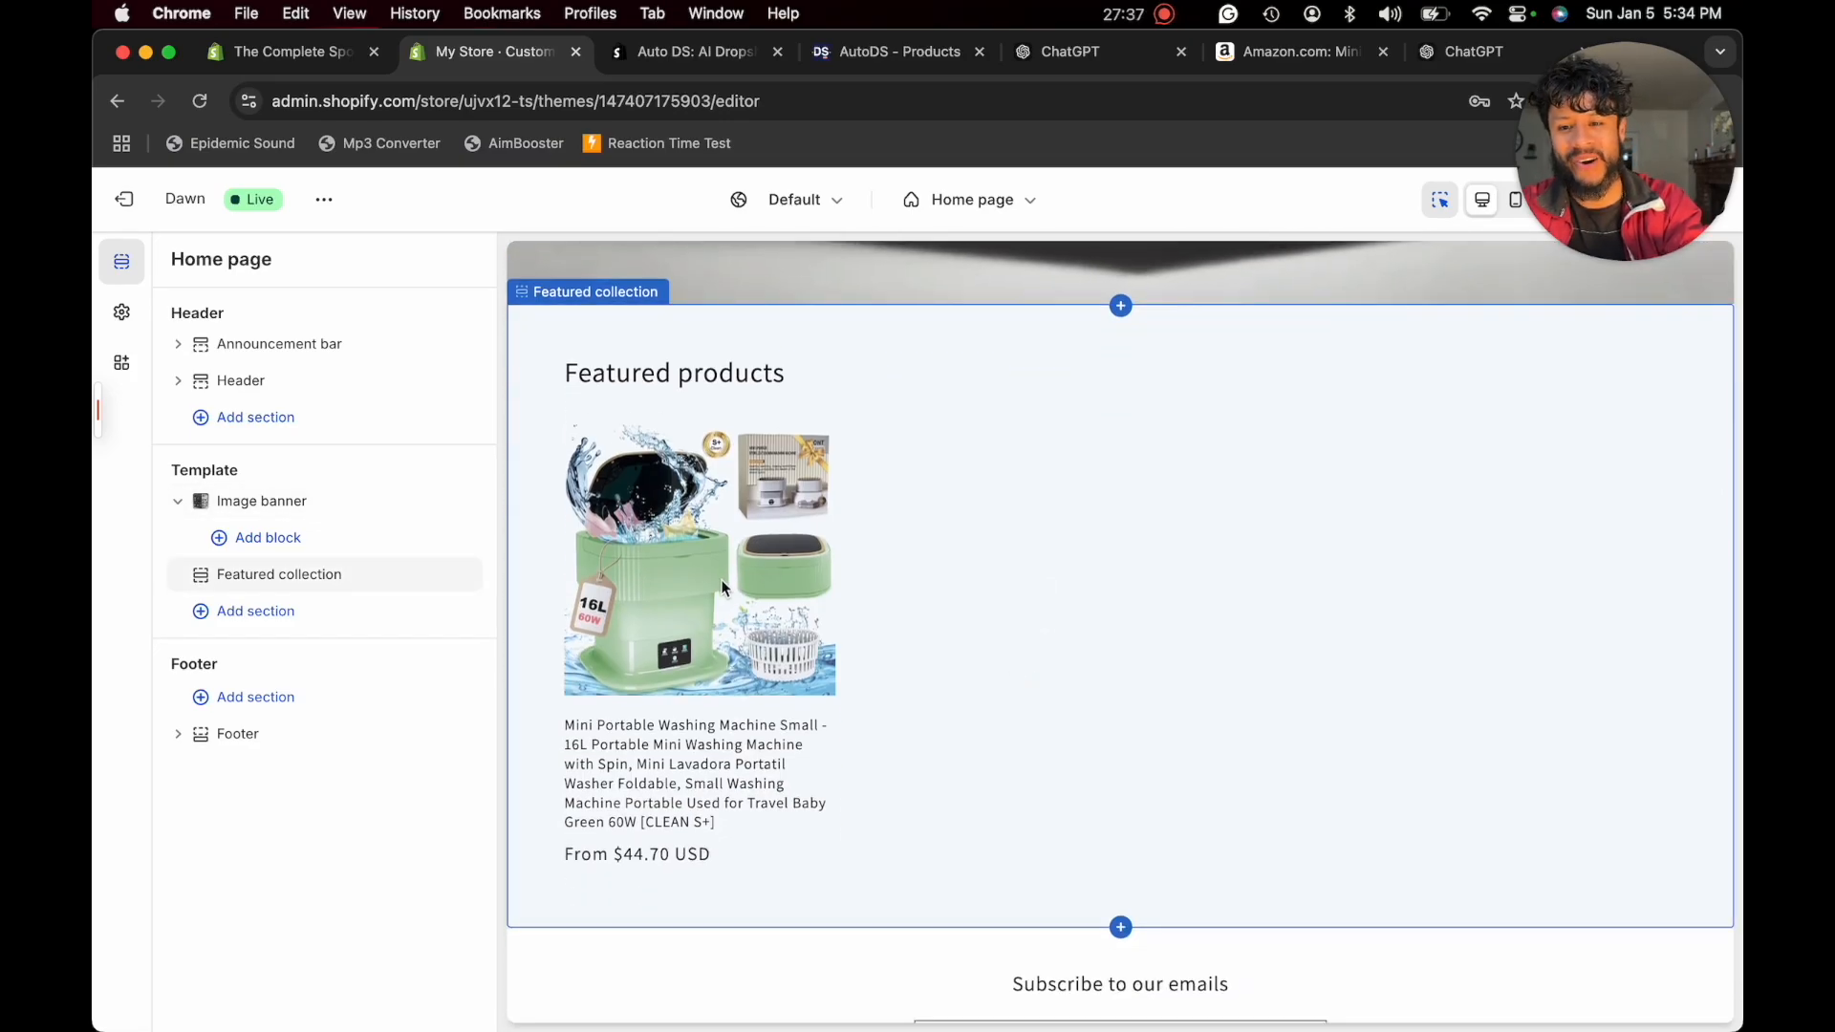
left_click(954, 728)
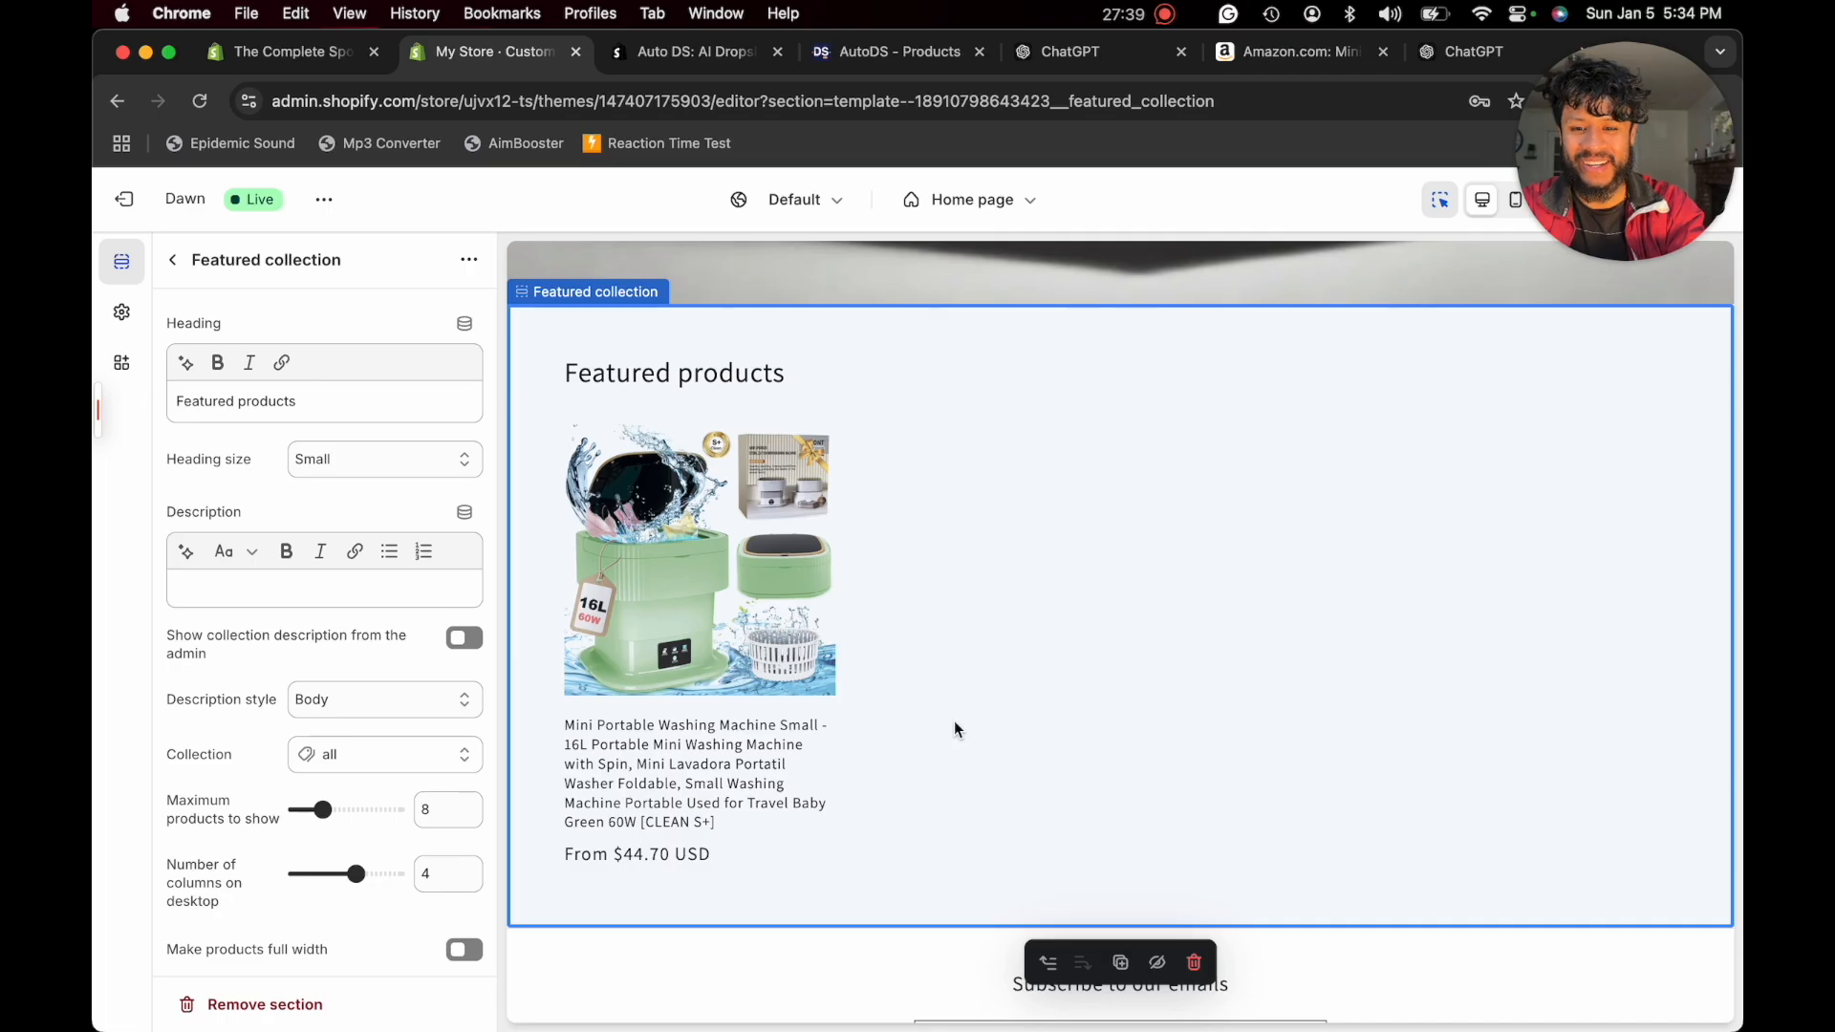
scroll(954, 730, "down", 4)
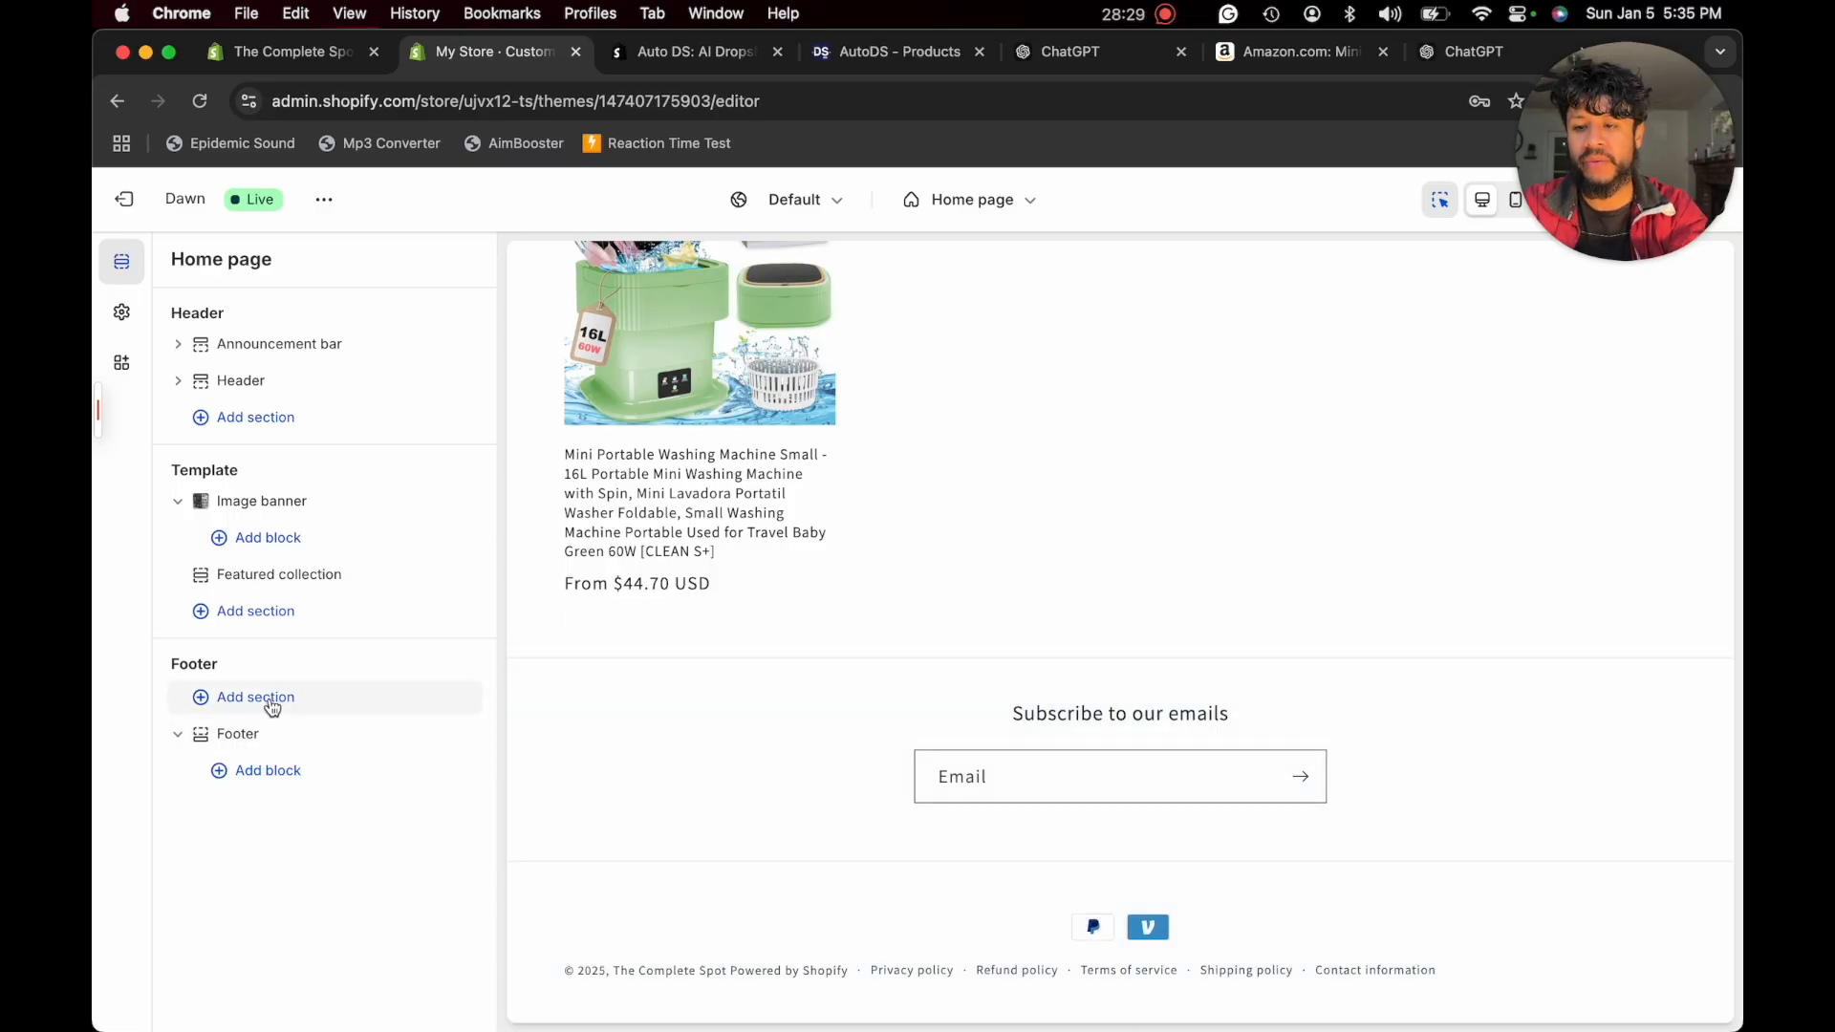
left_click(261, 779)
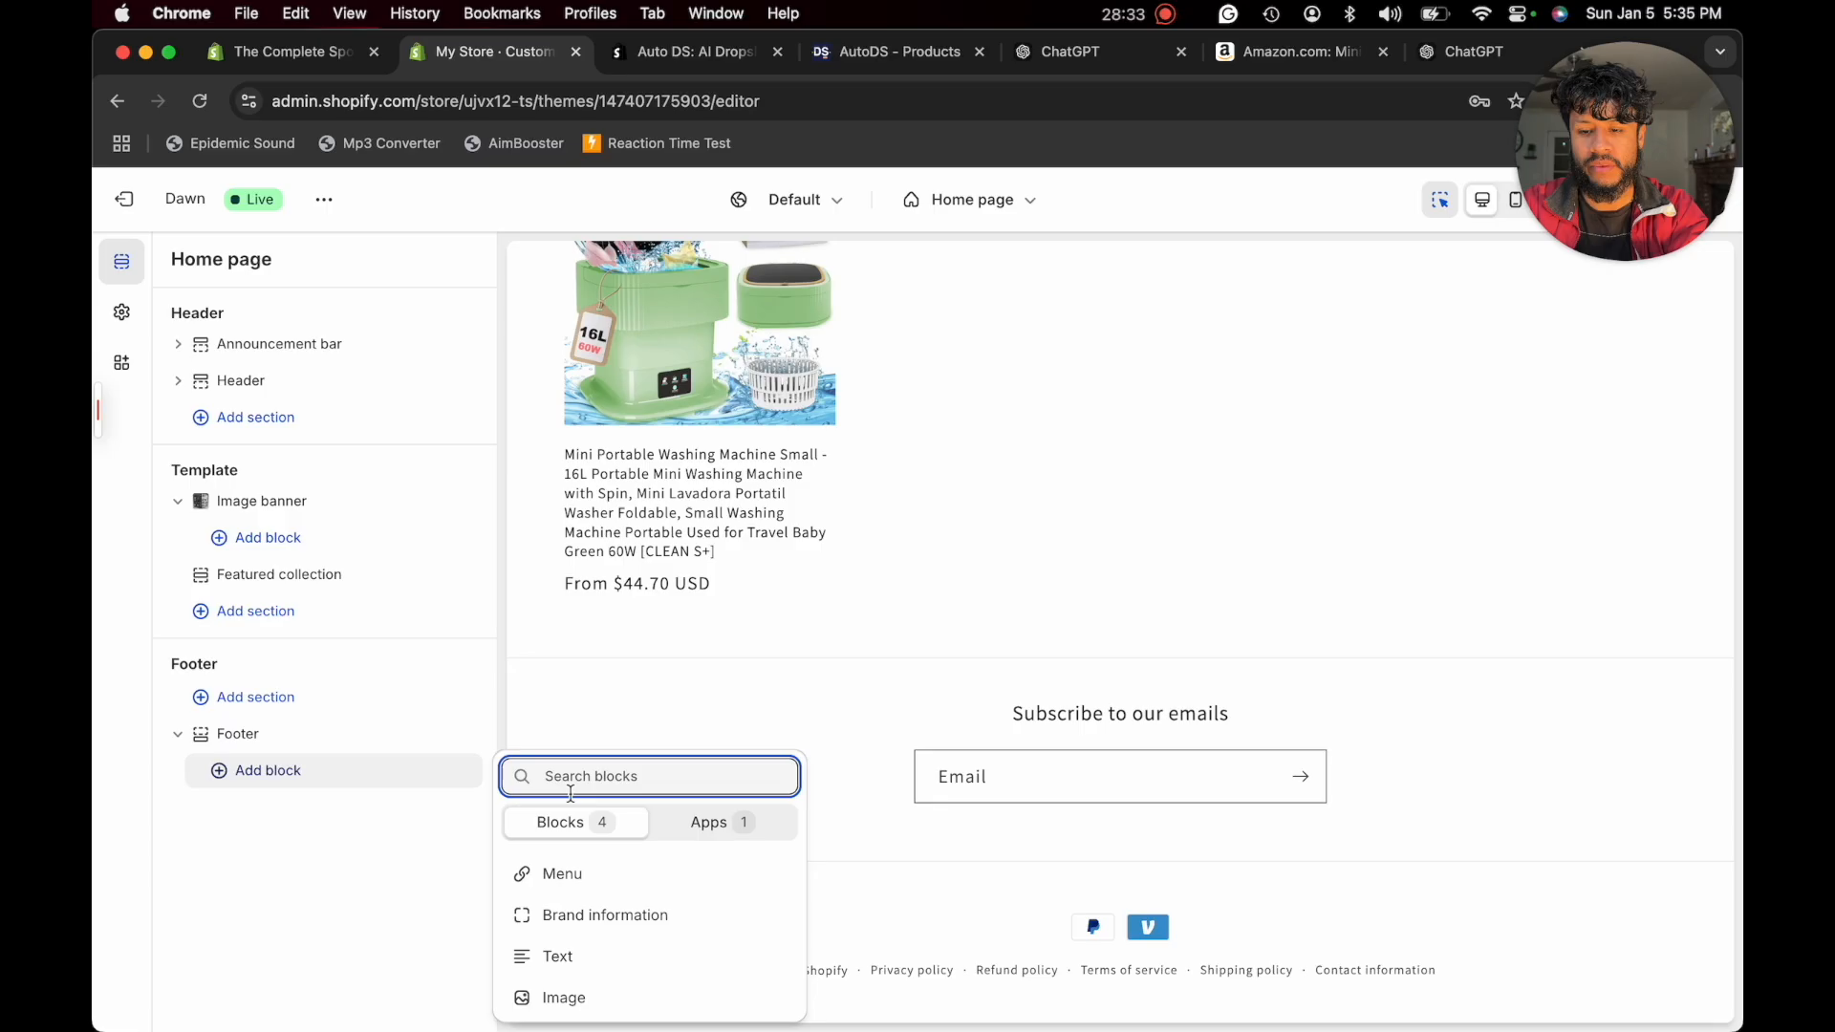
left_click(573, 954)
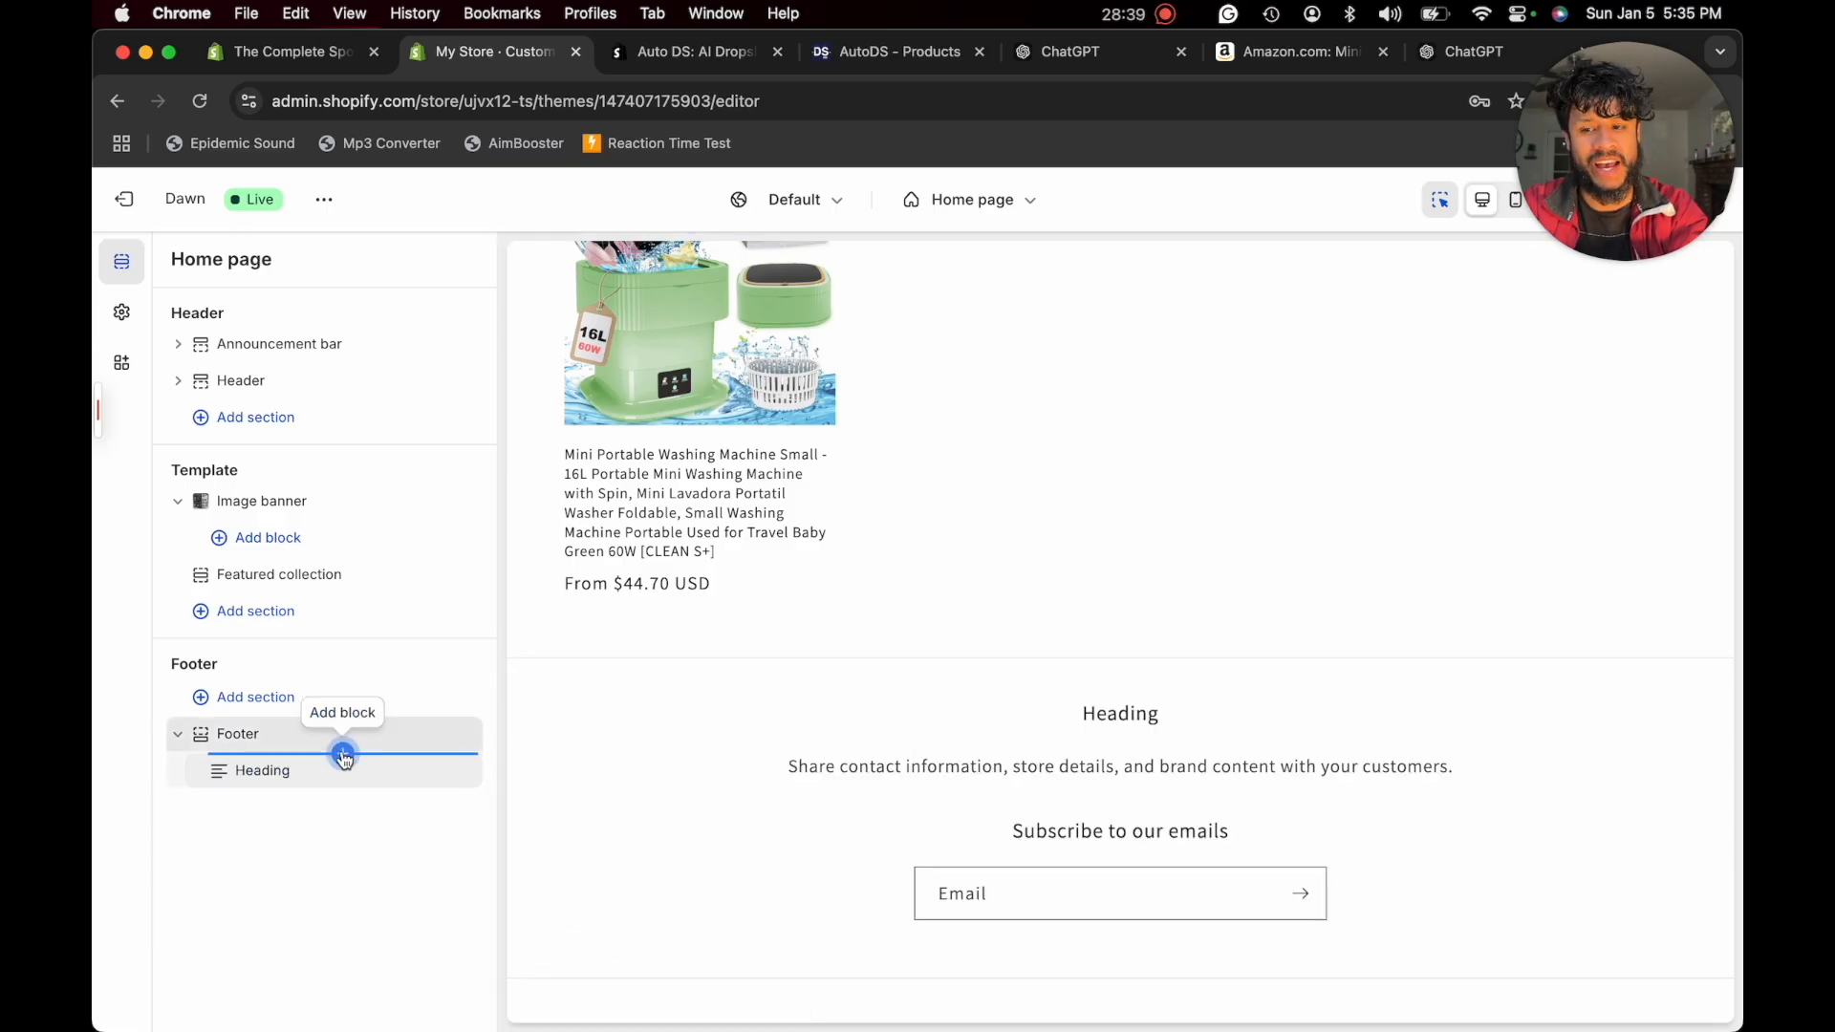
left_click(343, 754)
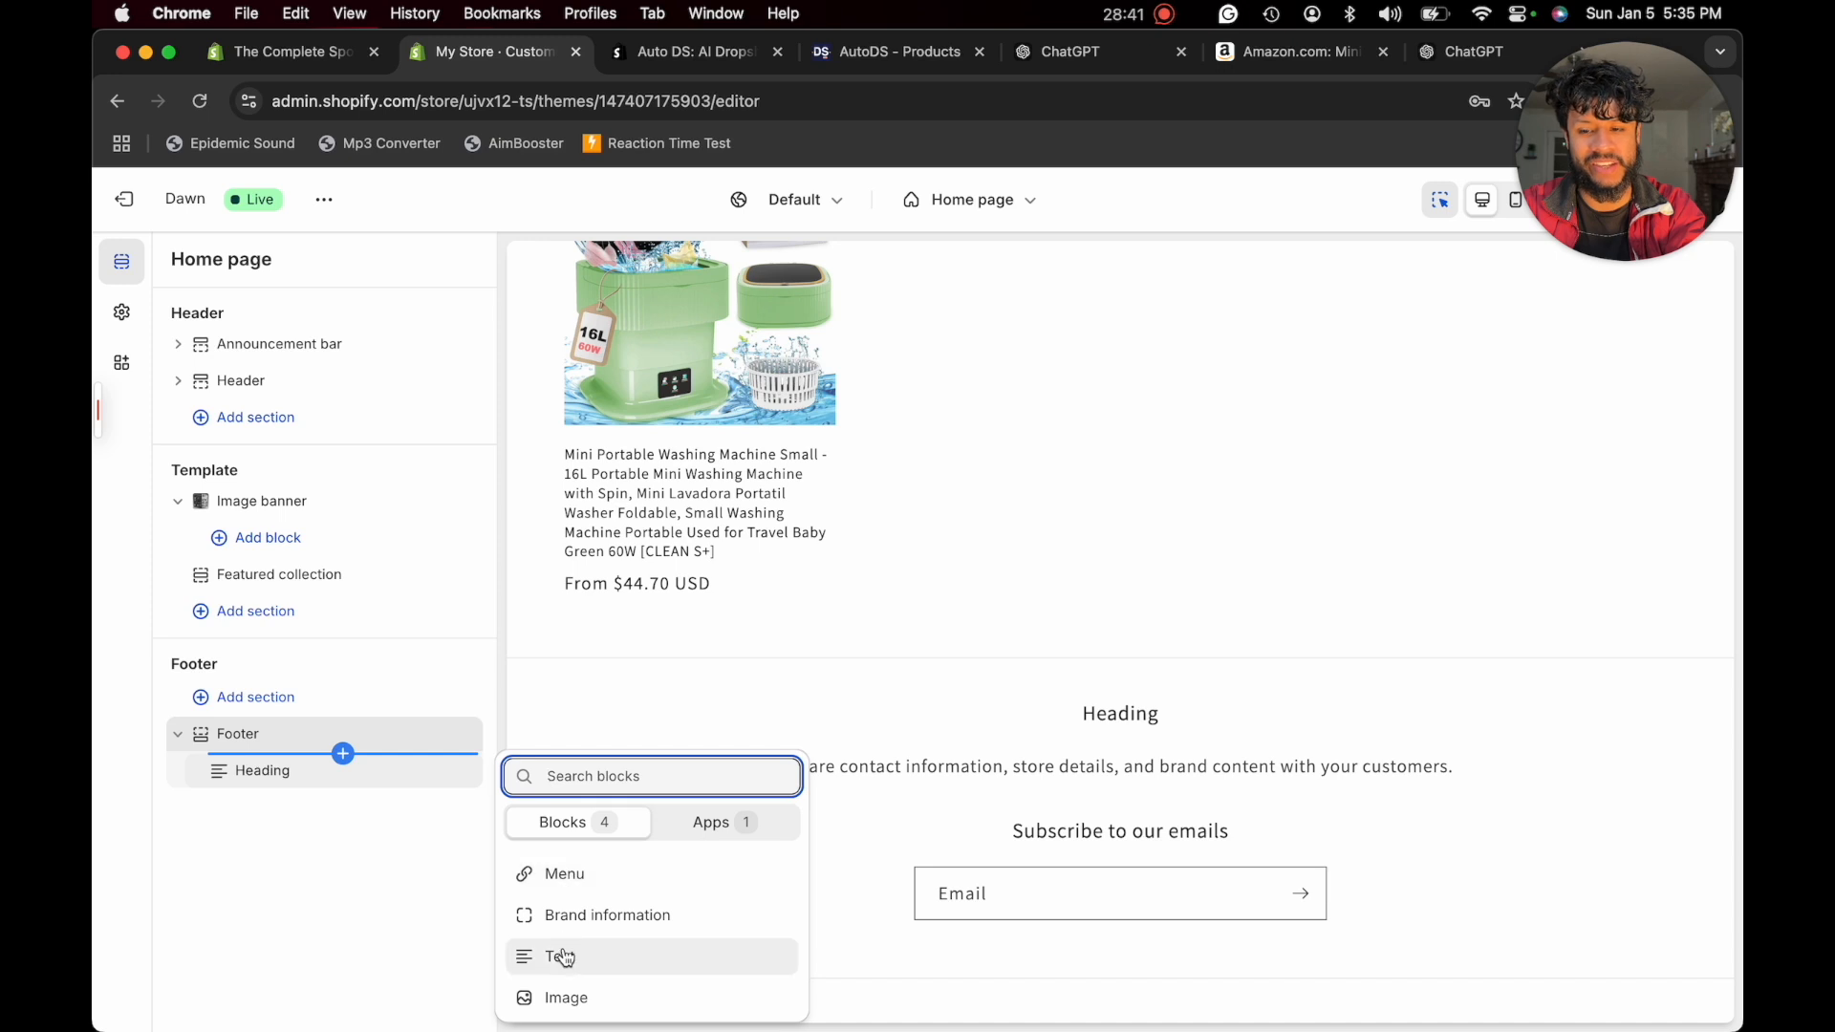
left_click(564, 957)
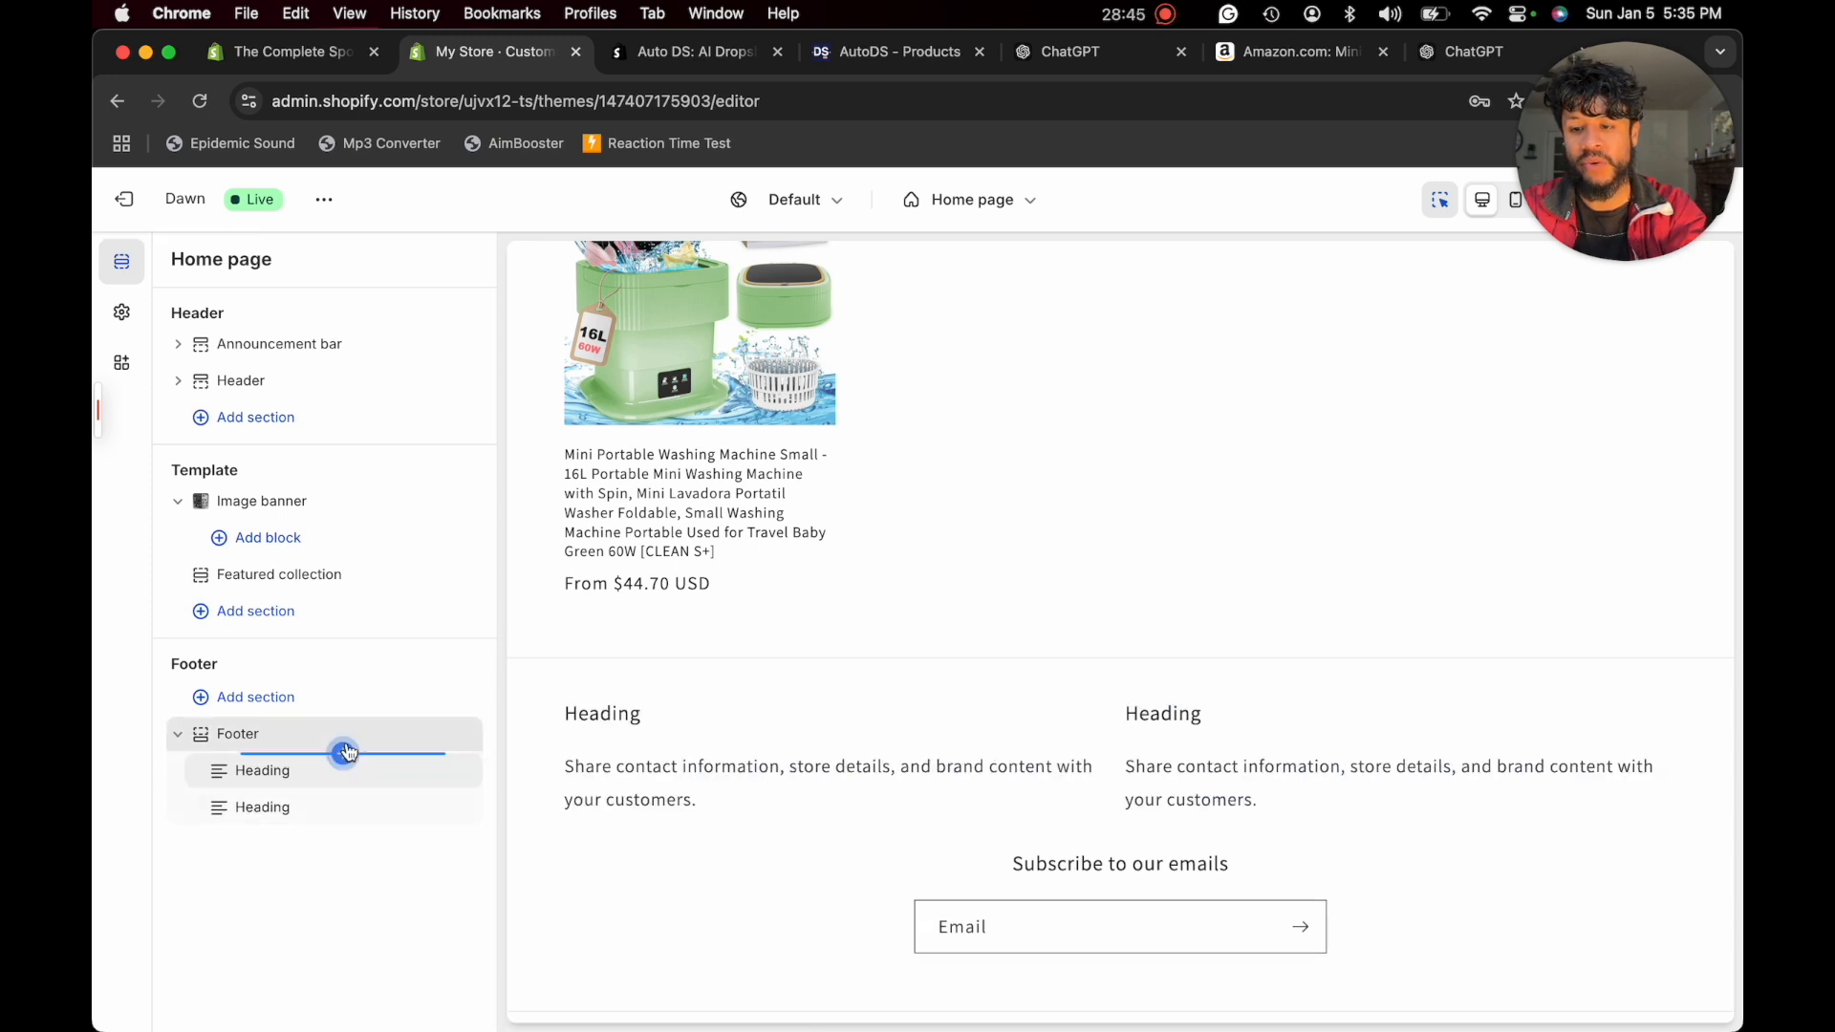
left_click(344, 753)
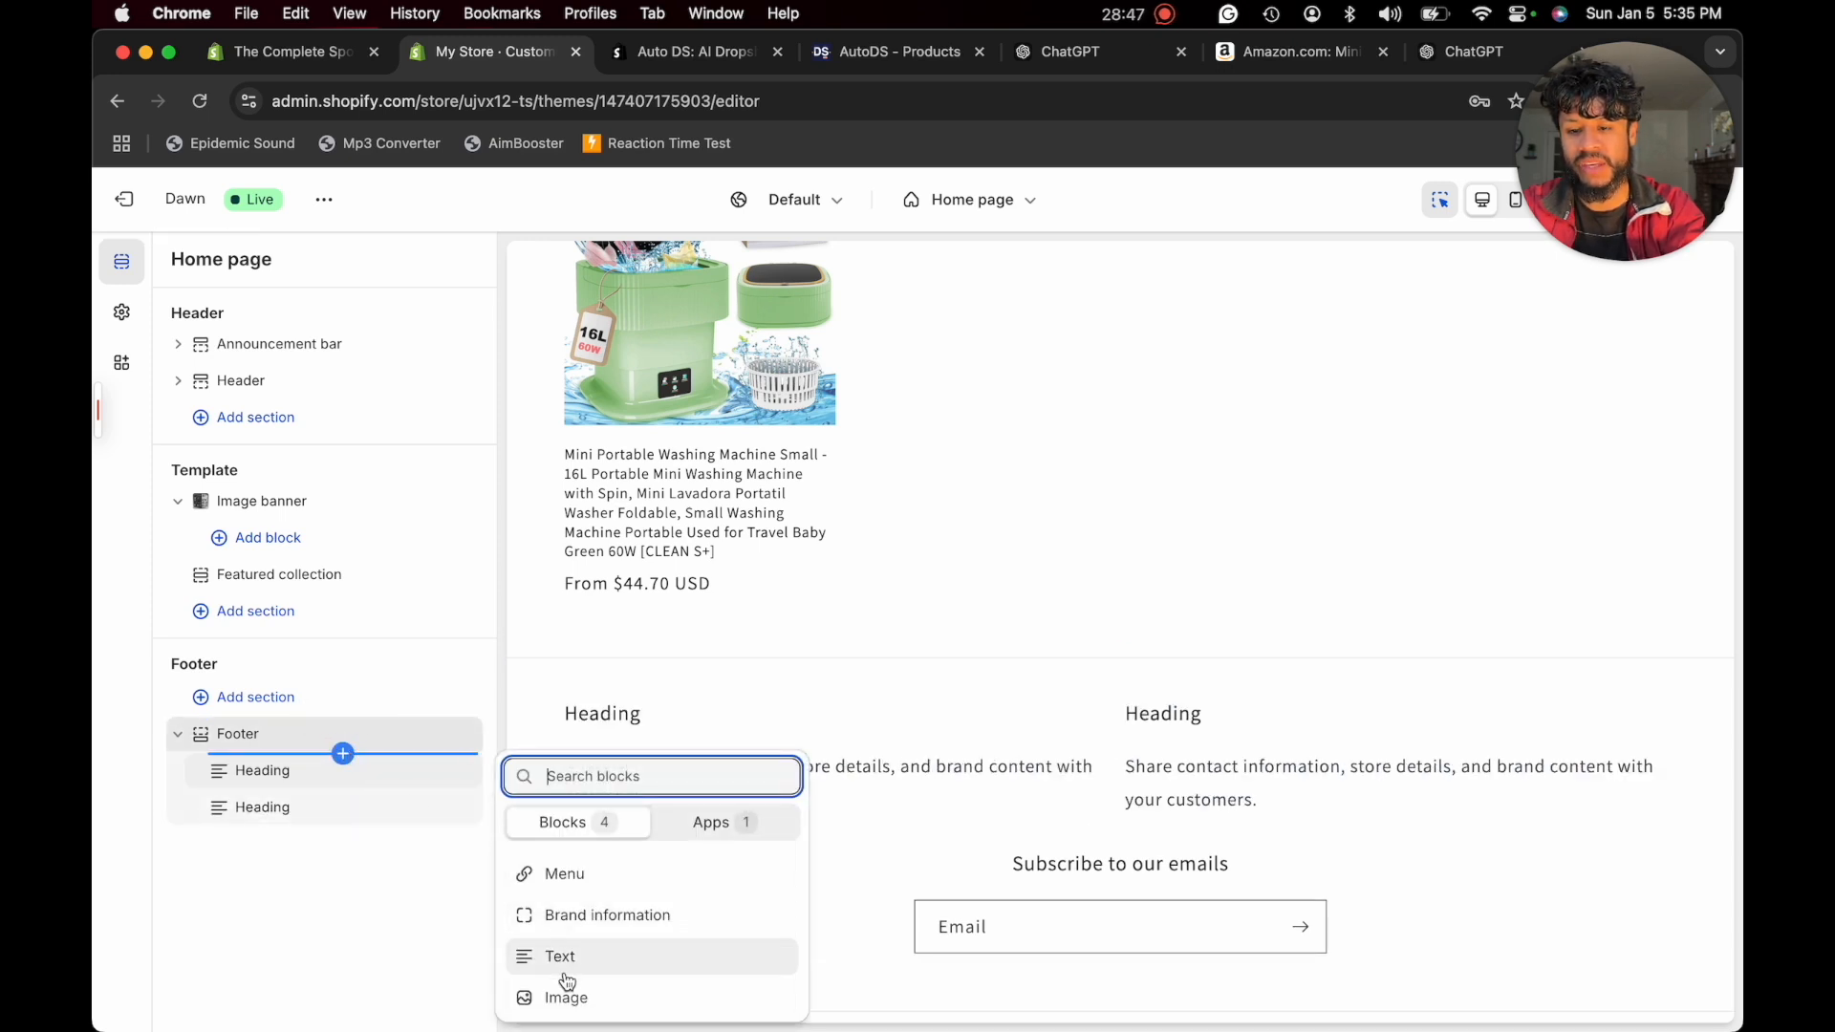
left_click(574, 877)
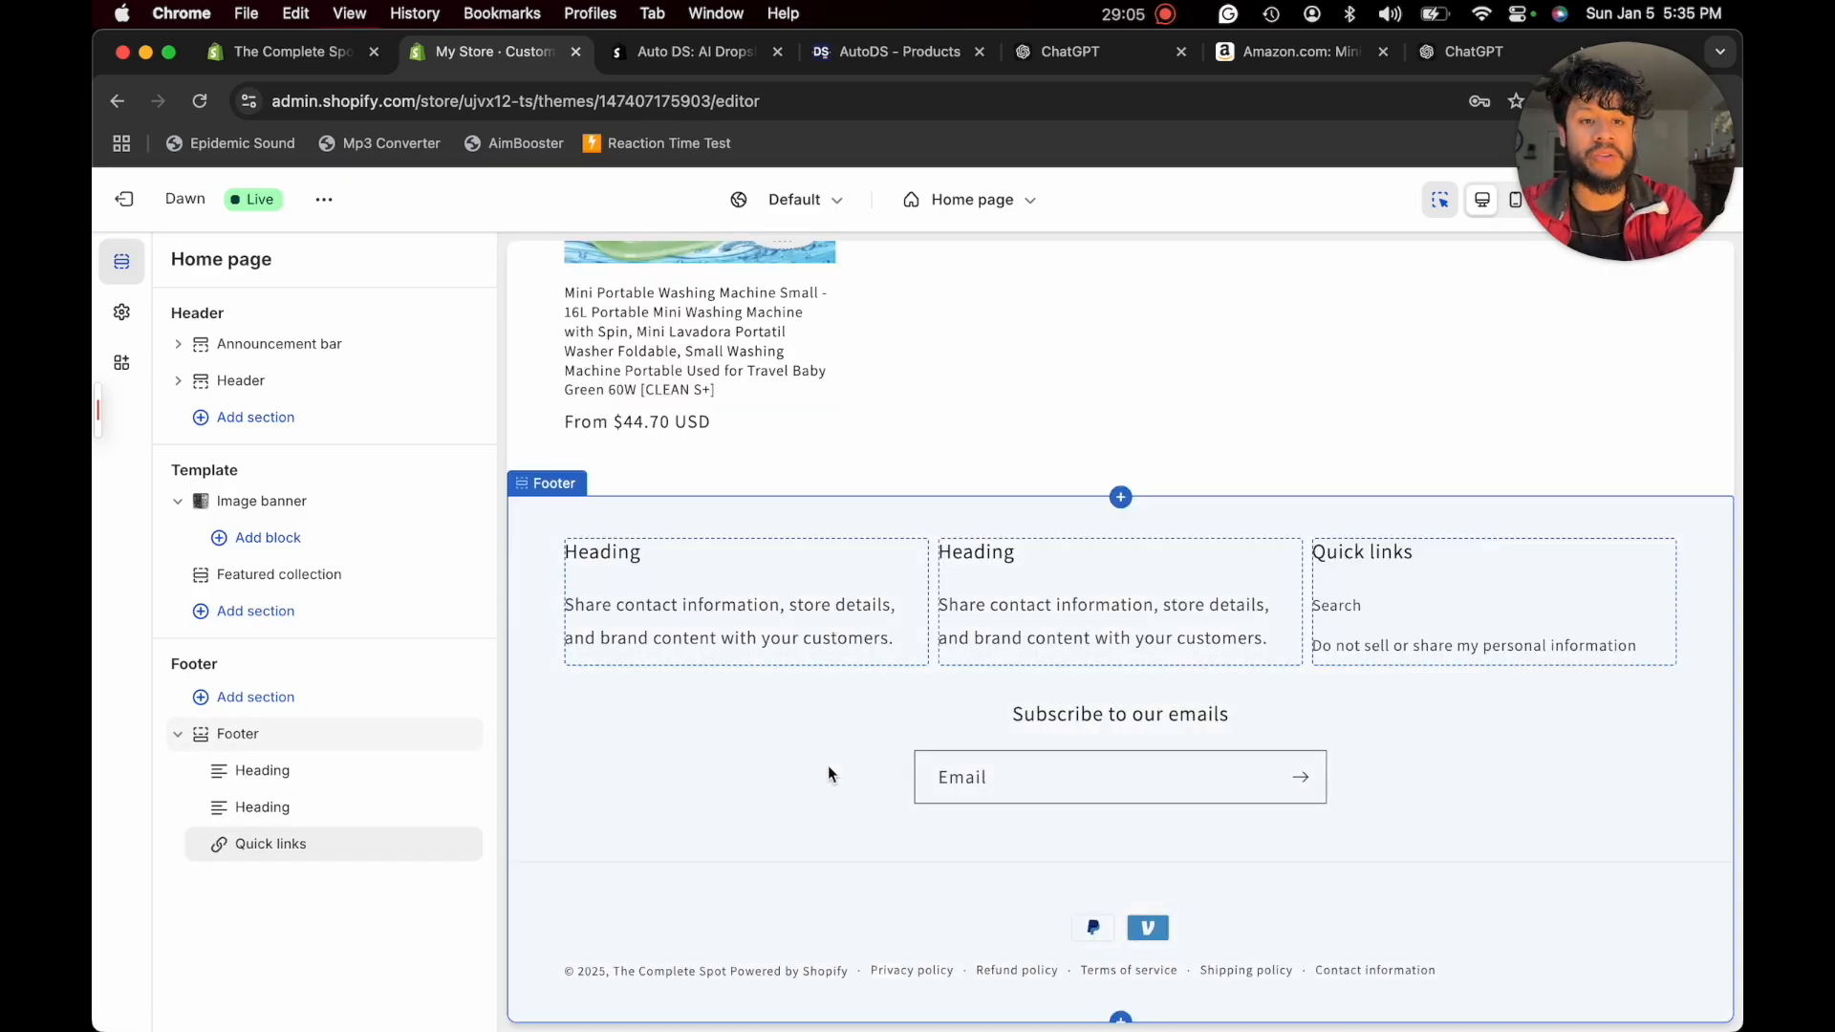
- Set the heading of the footer's first text block to "The Complete Spot"
left_click(711, 587)
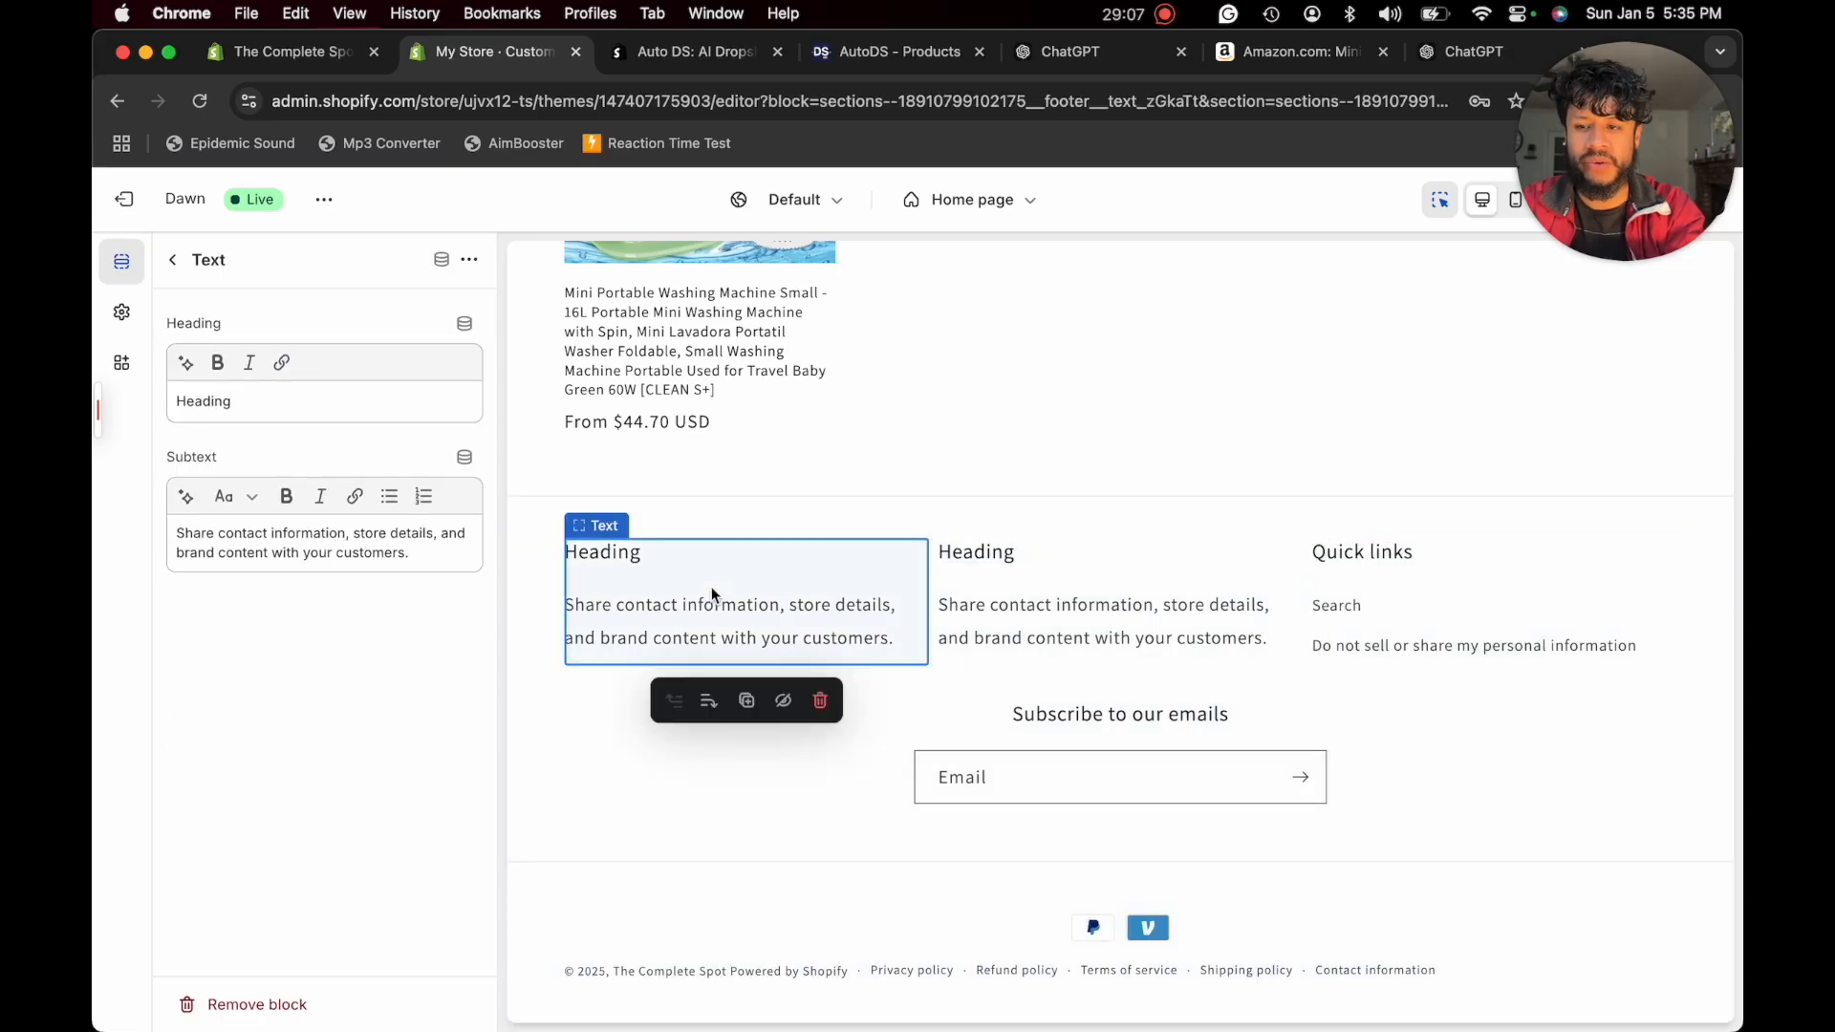
double_click(369, 402)
type("The Complete Spot")
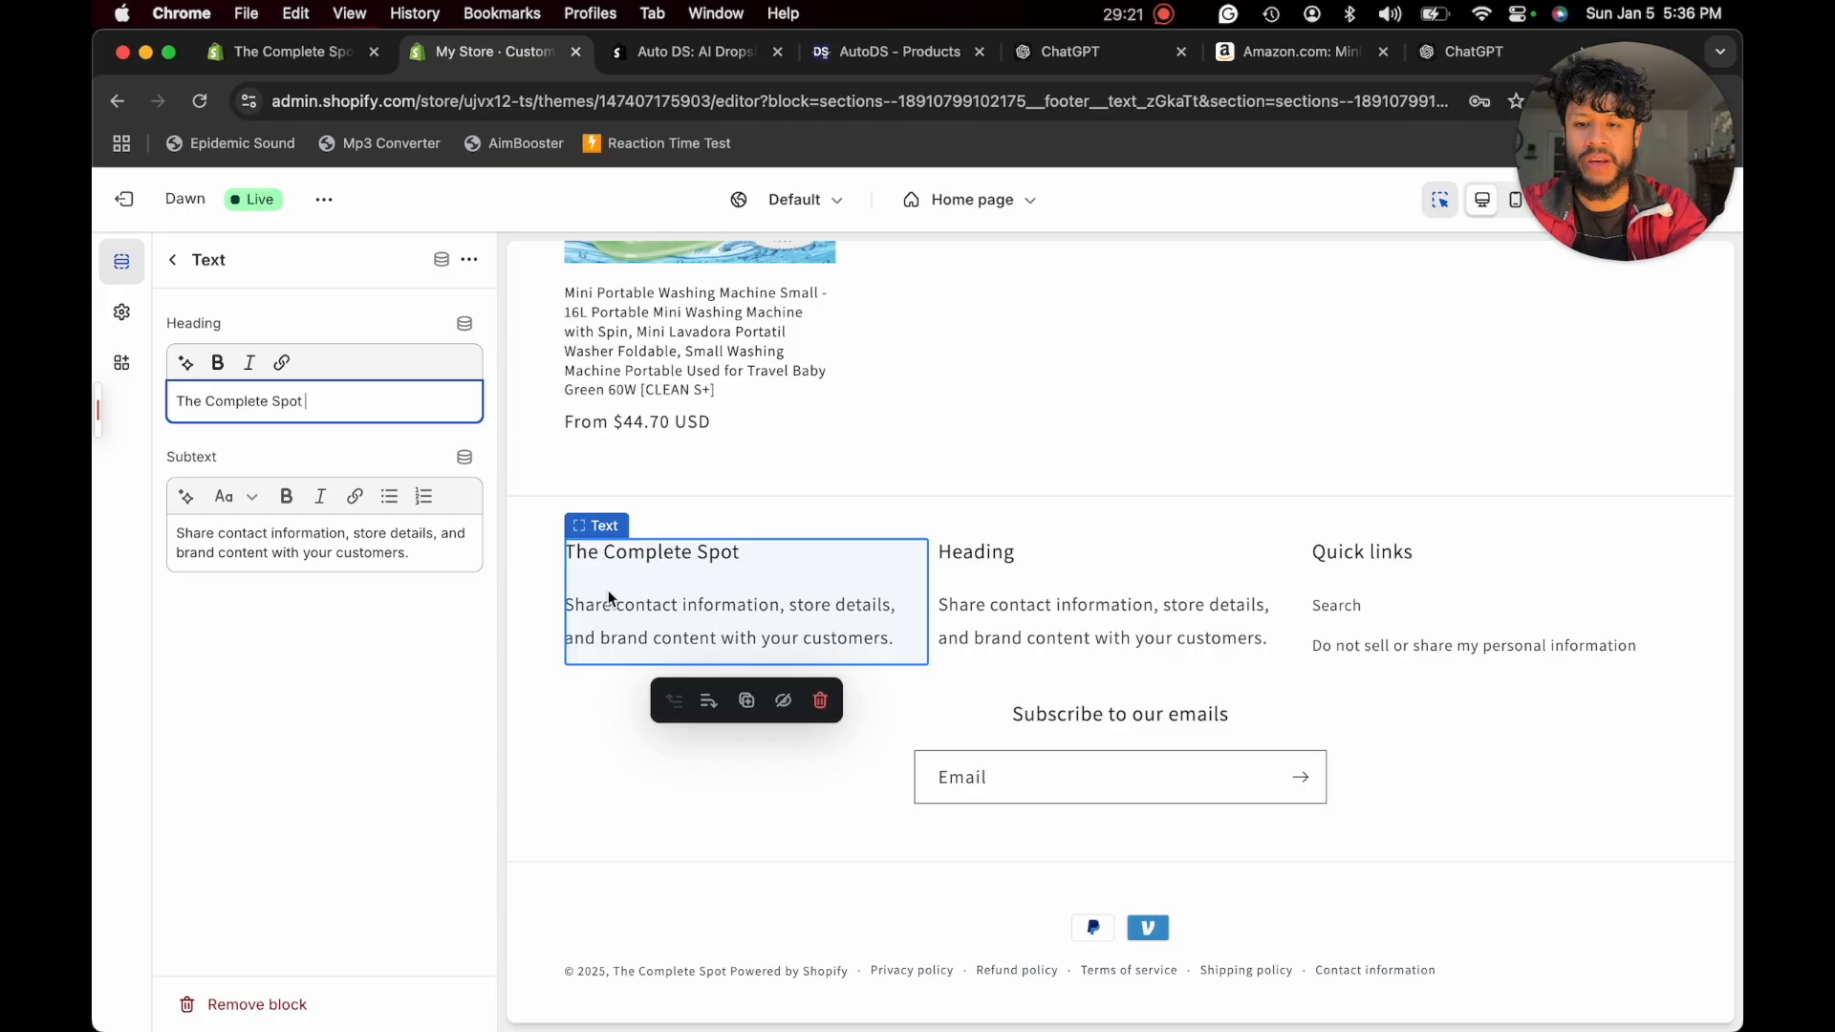
- Have ChatGPT craft a short credo for the store and replace the subtext of the footer's "The Complete Spot" block with it in Shopify
left_click(329, 564)
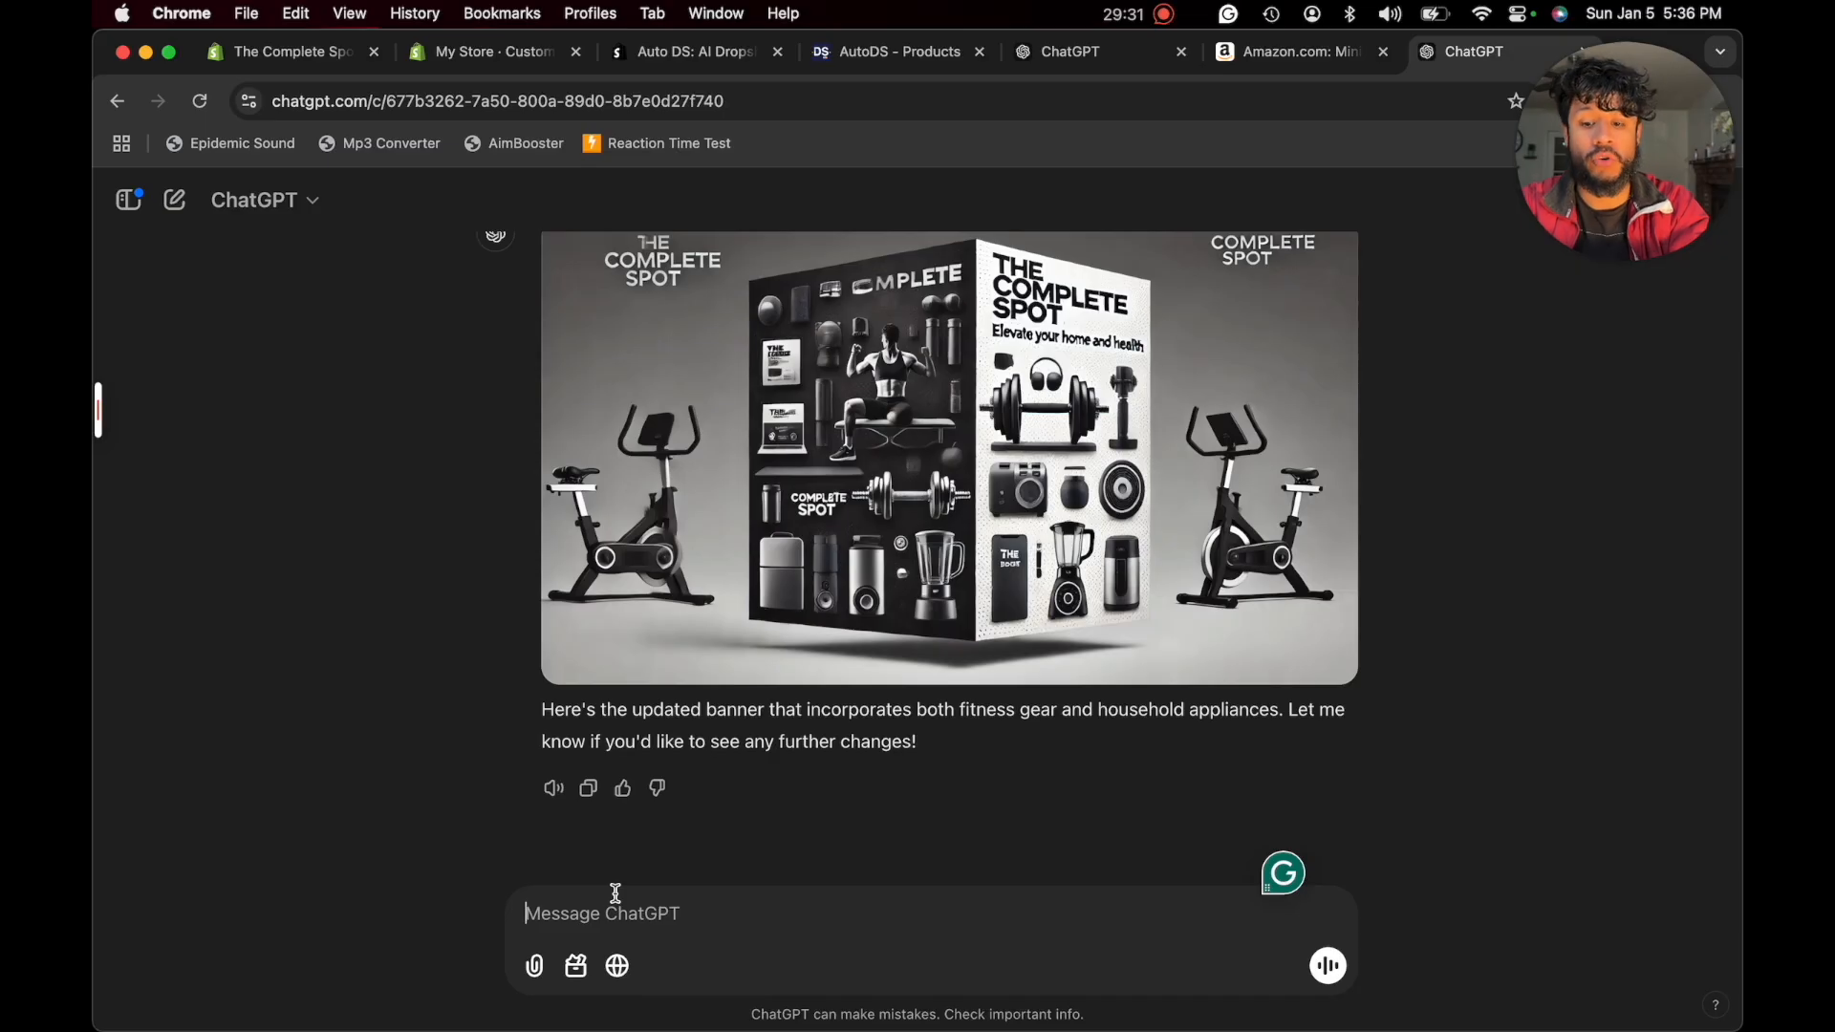
type("ca")
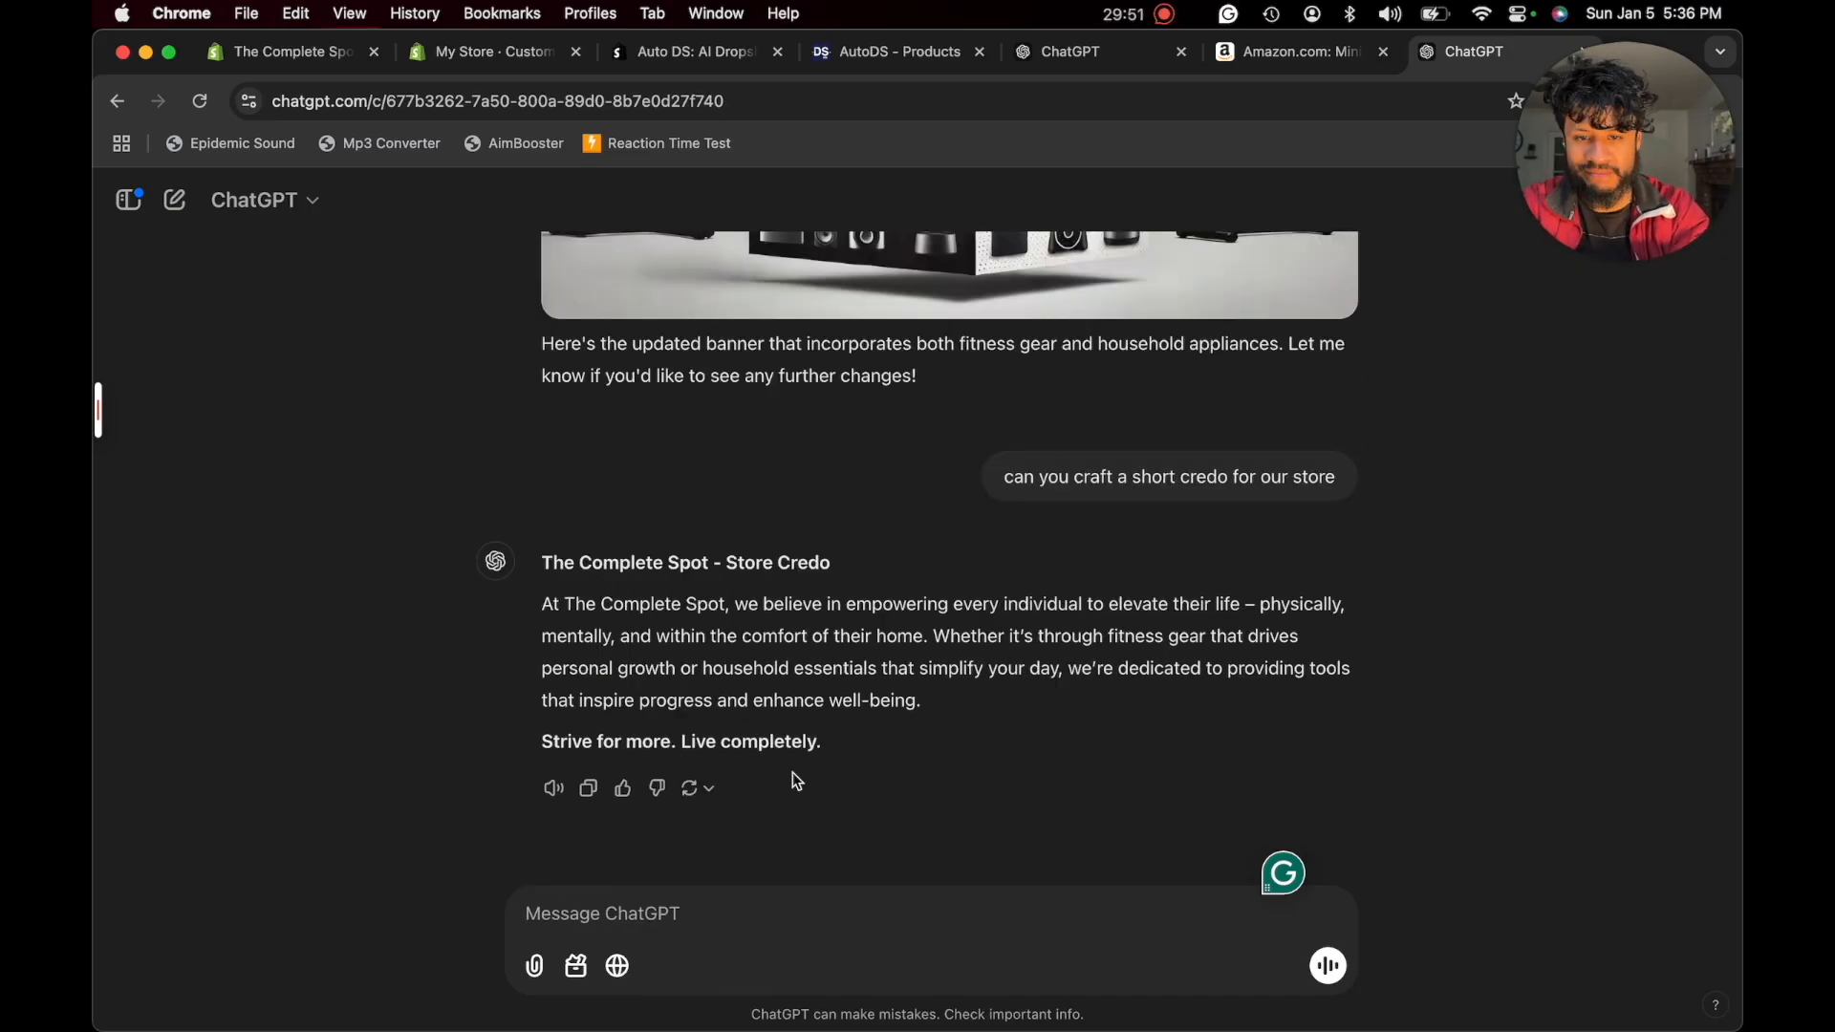
left_click_drag(831, 744, 564, 512)
key("super+c")
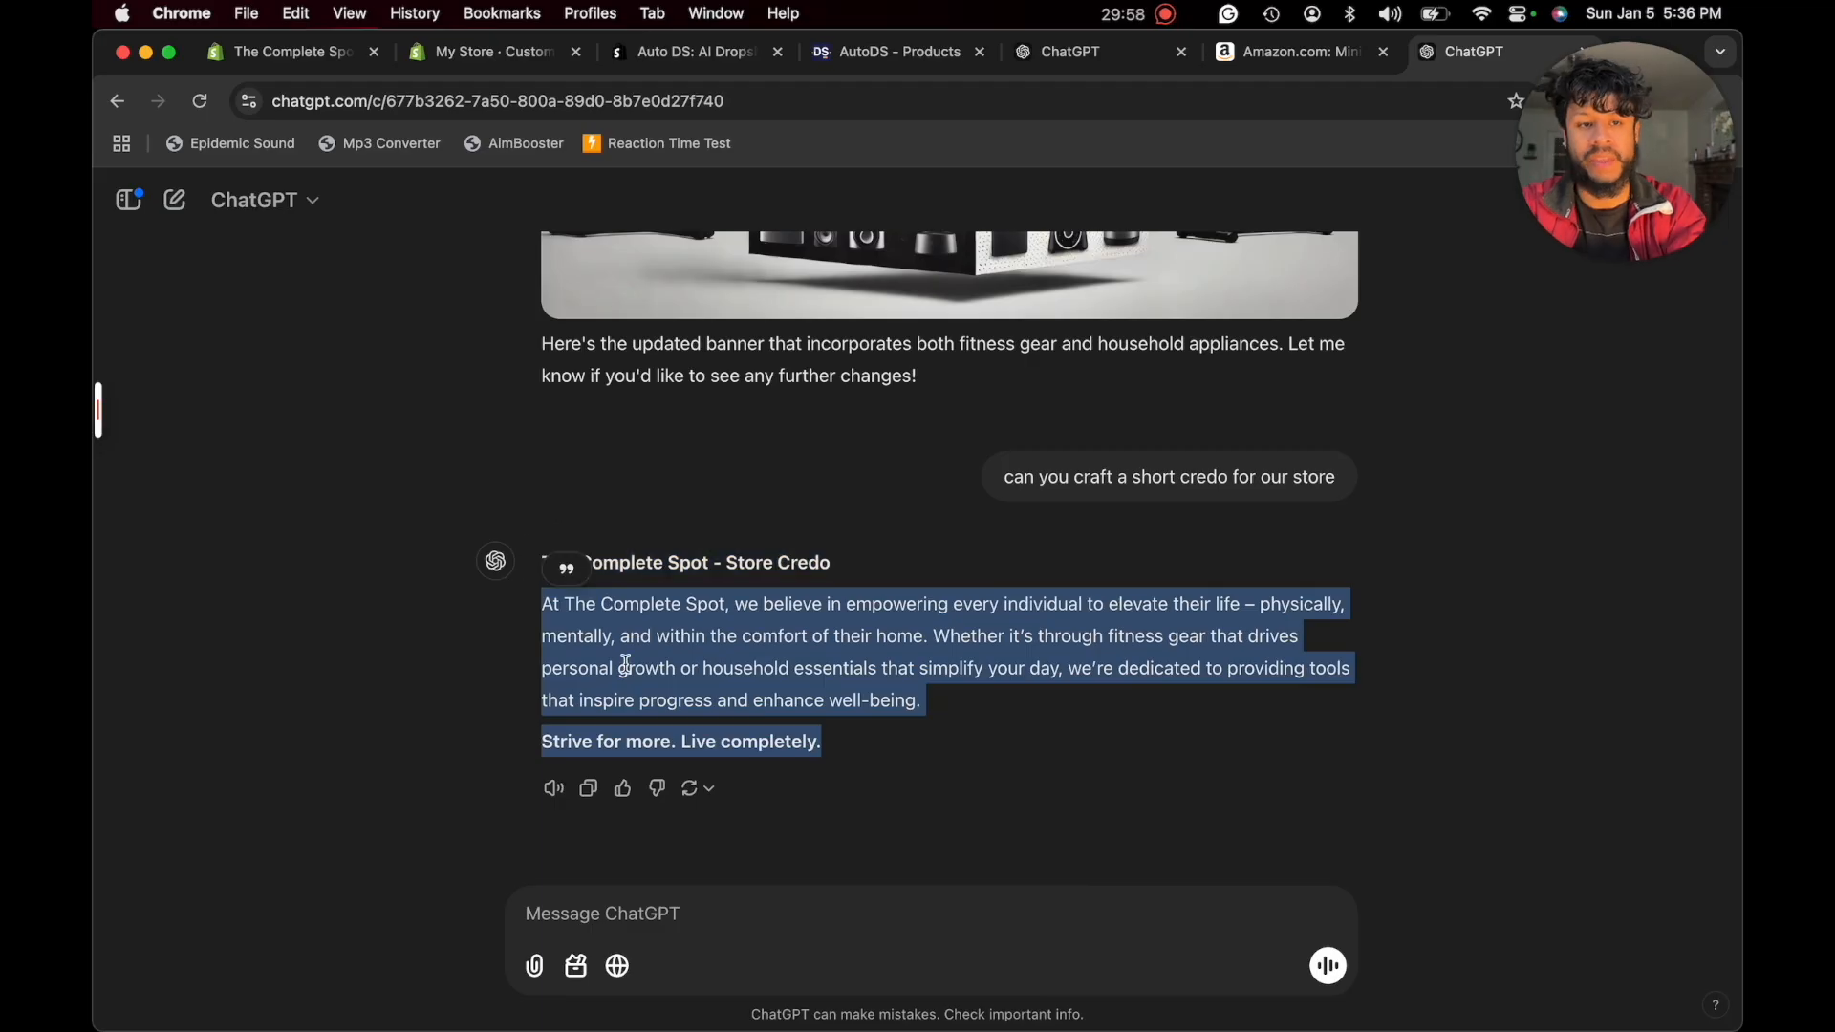
key("super+2")
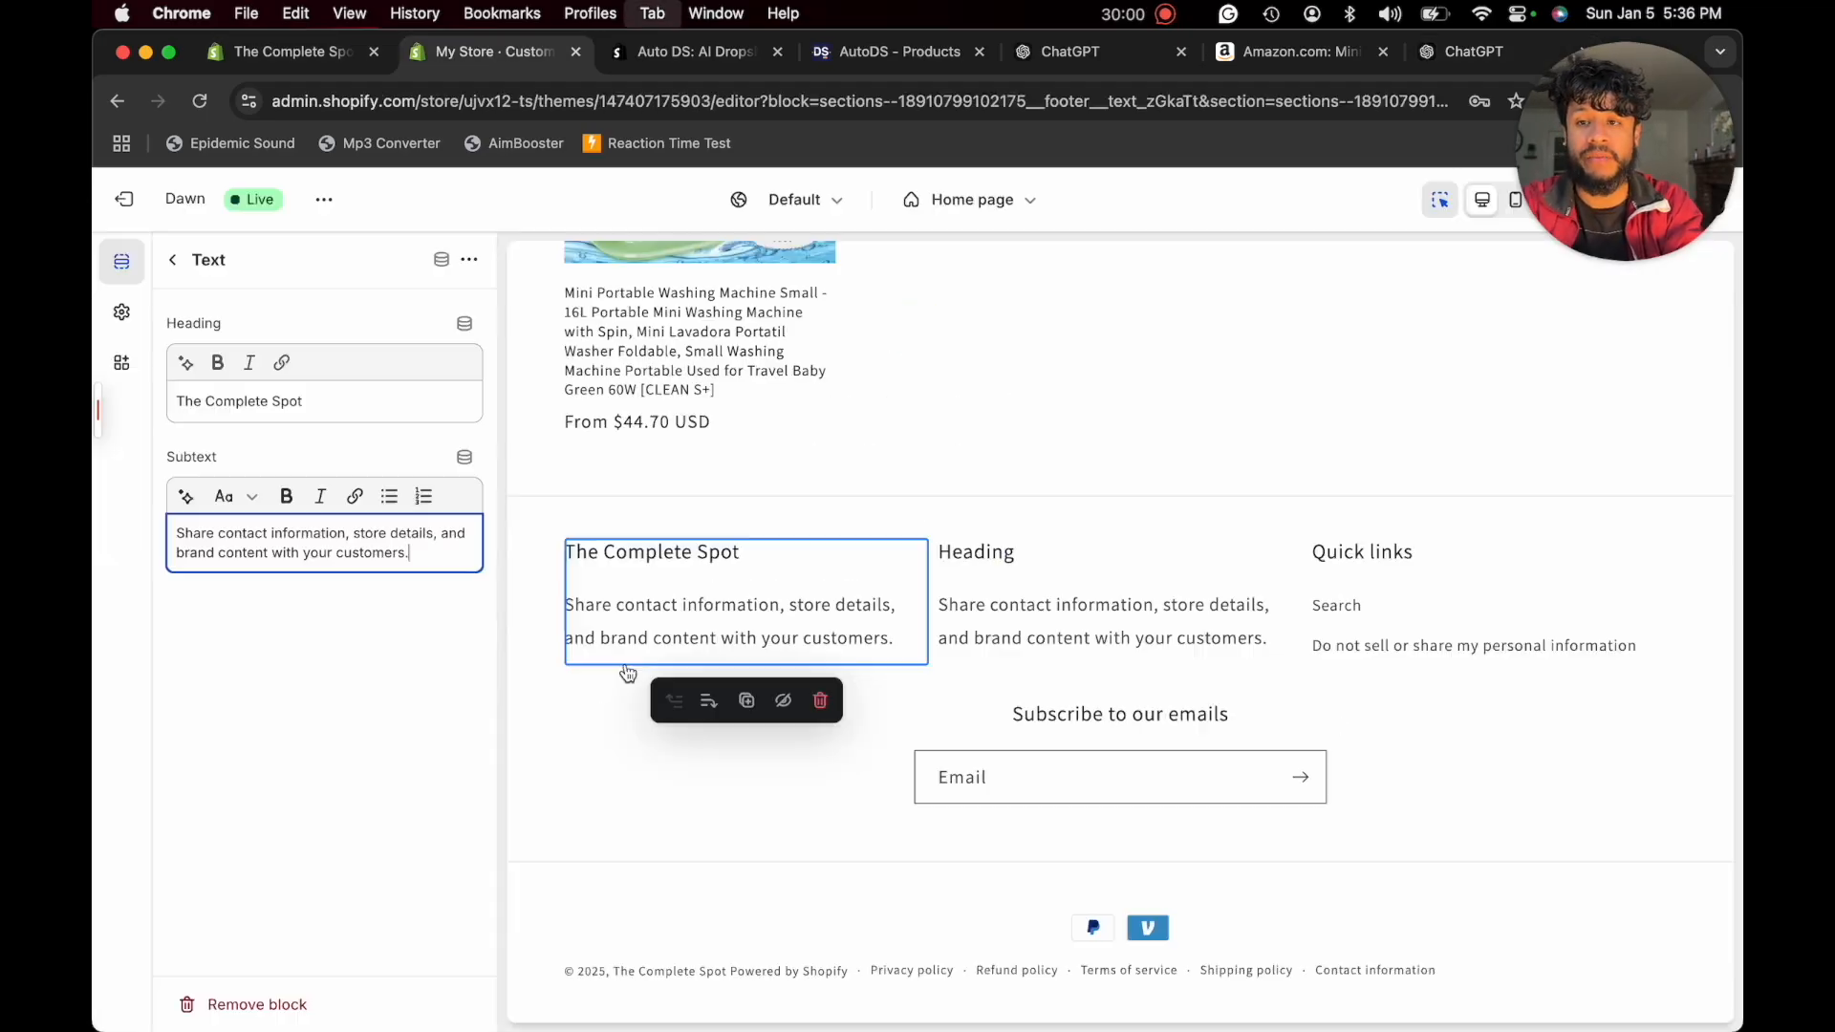
key("super+a")
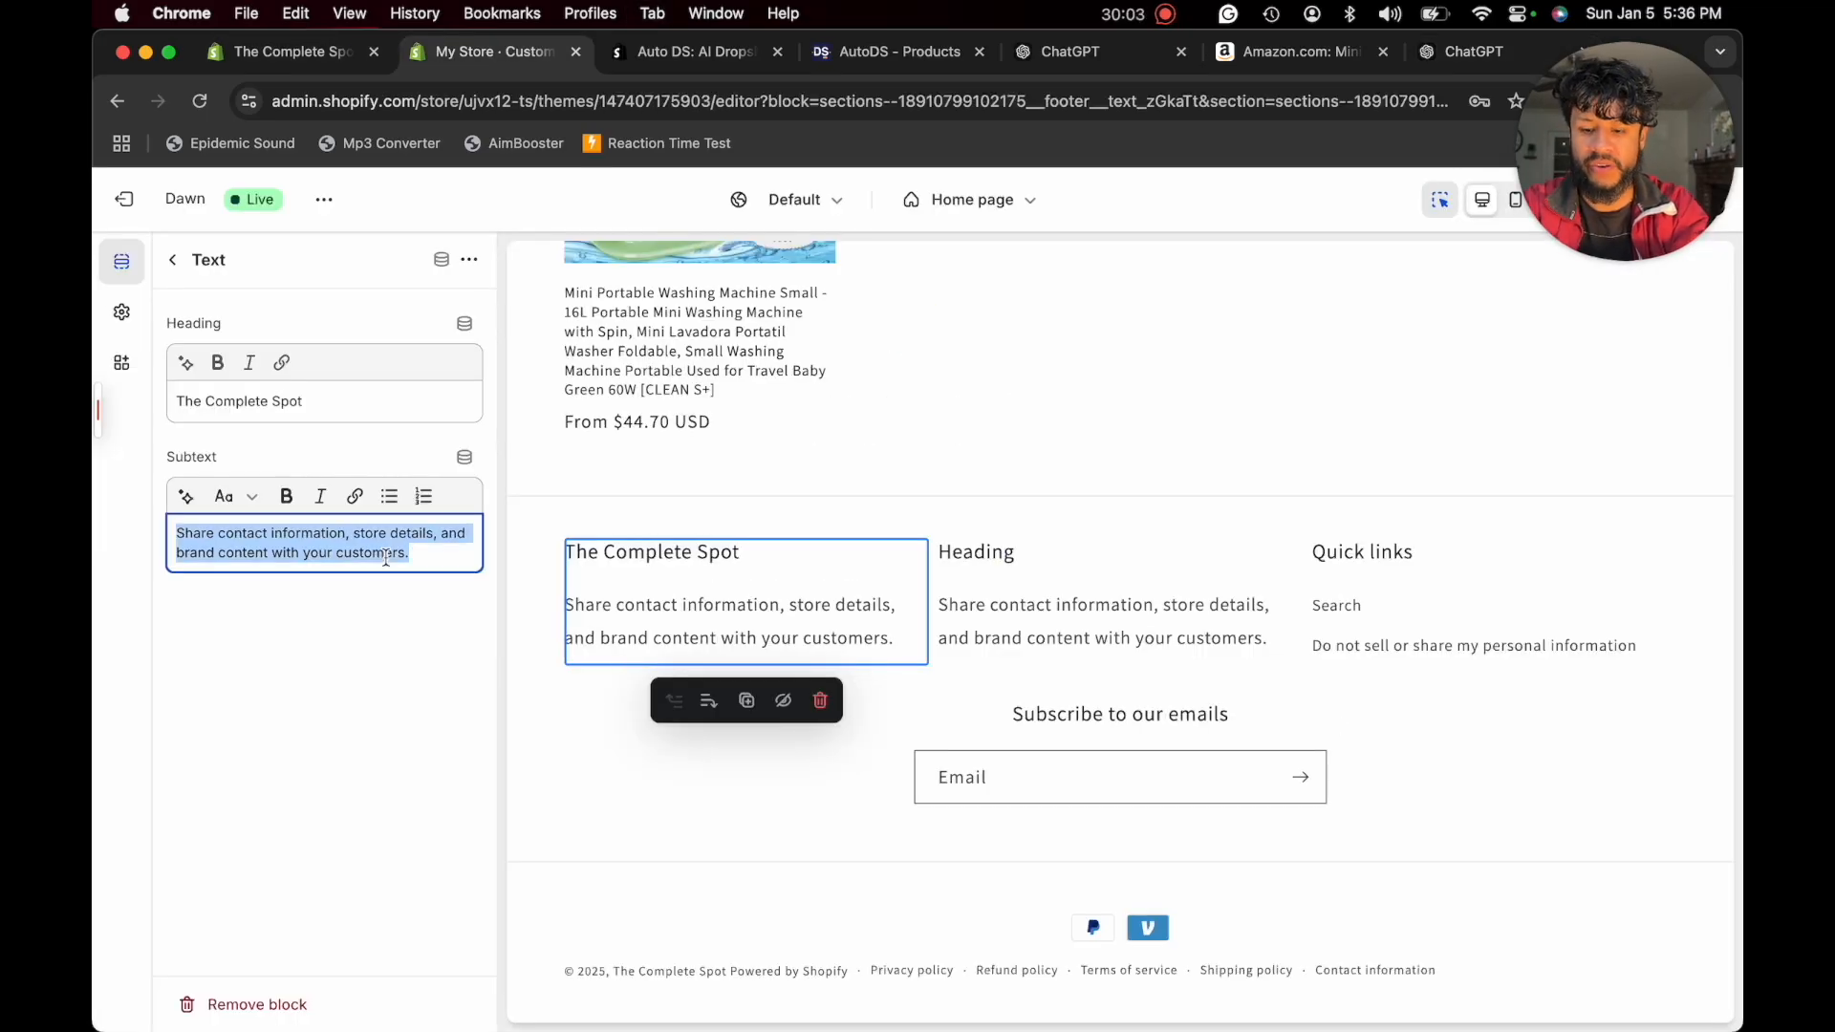
key("super+v")
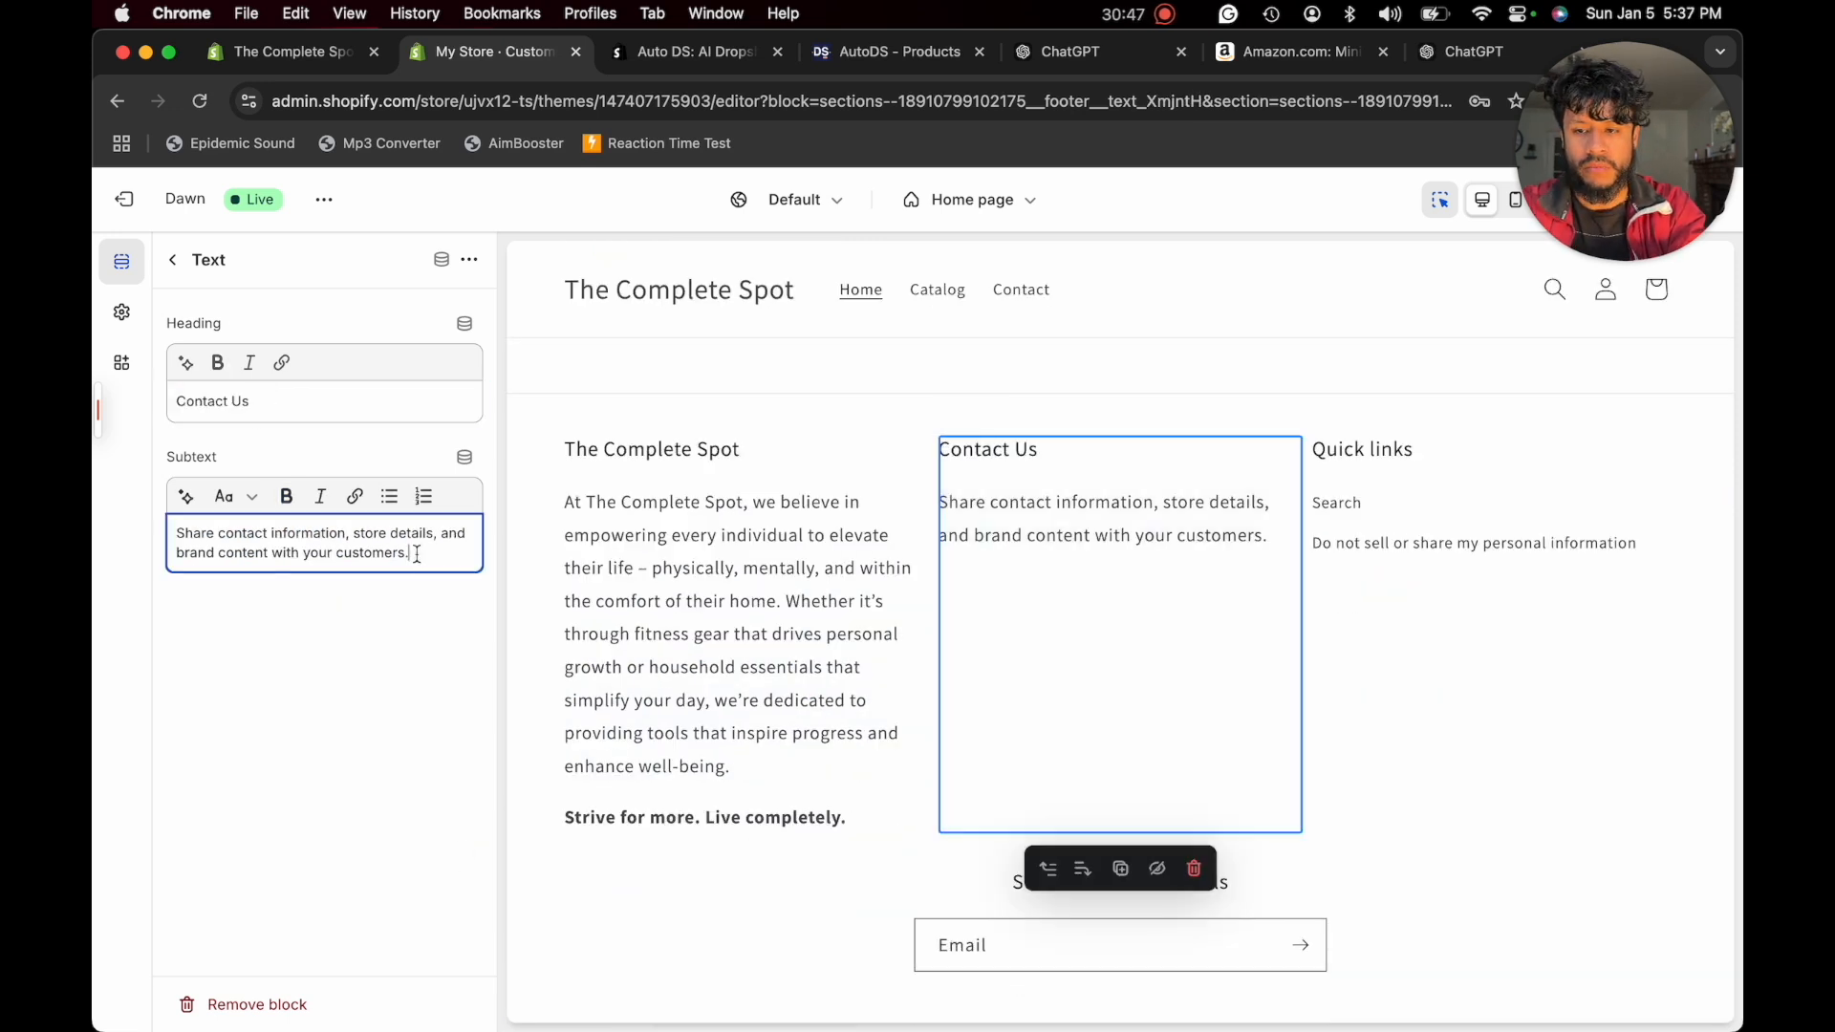
- Change the second footer text block's heading to "Contact Us", replace its subtext with the customer support contact details, and save the theme
key("super+a")
key("BackSpace")
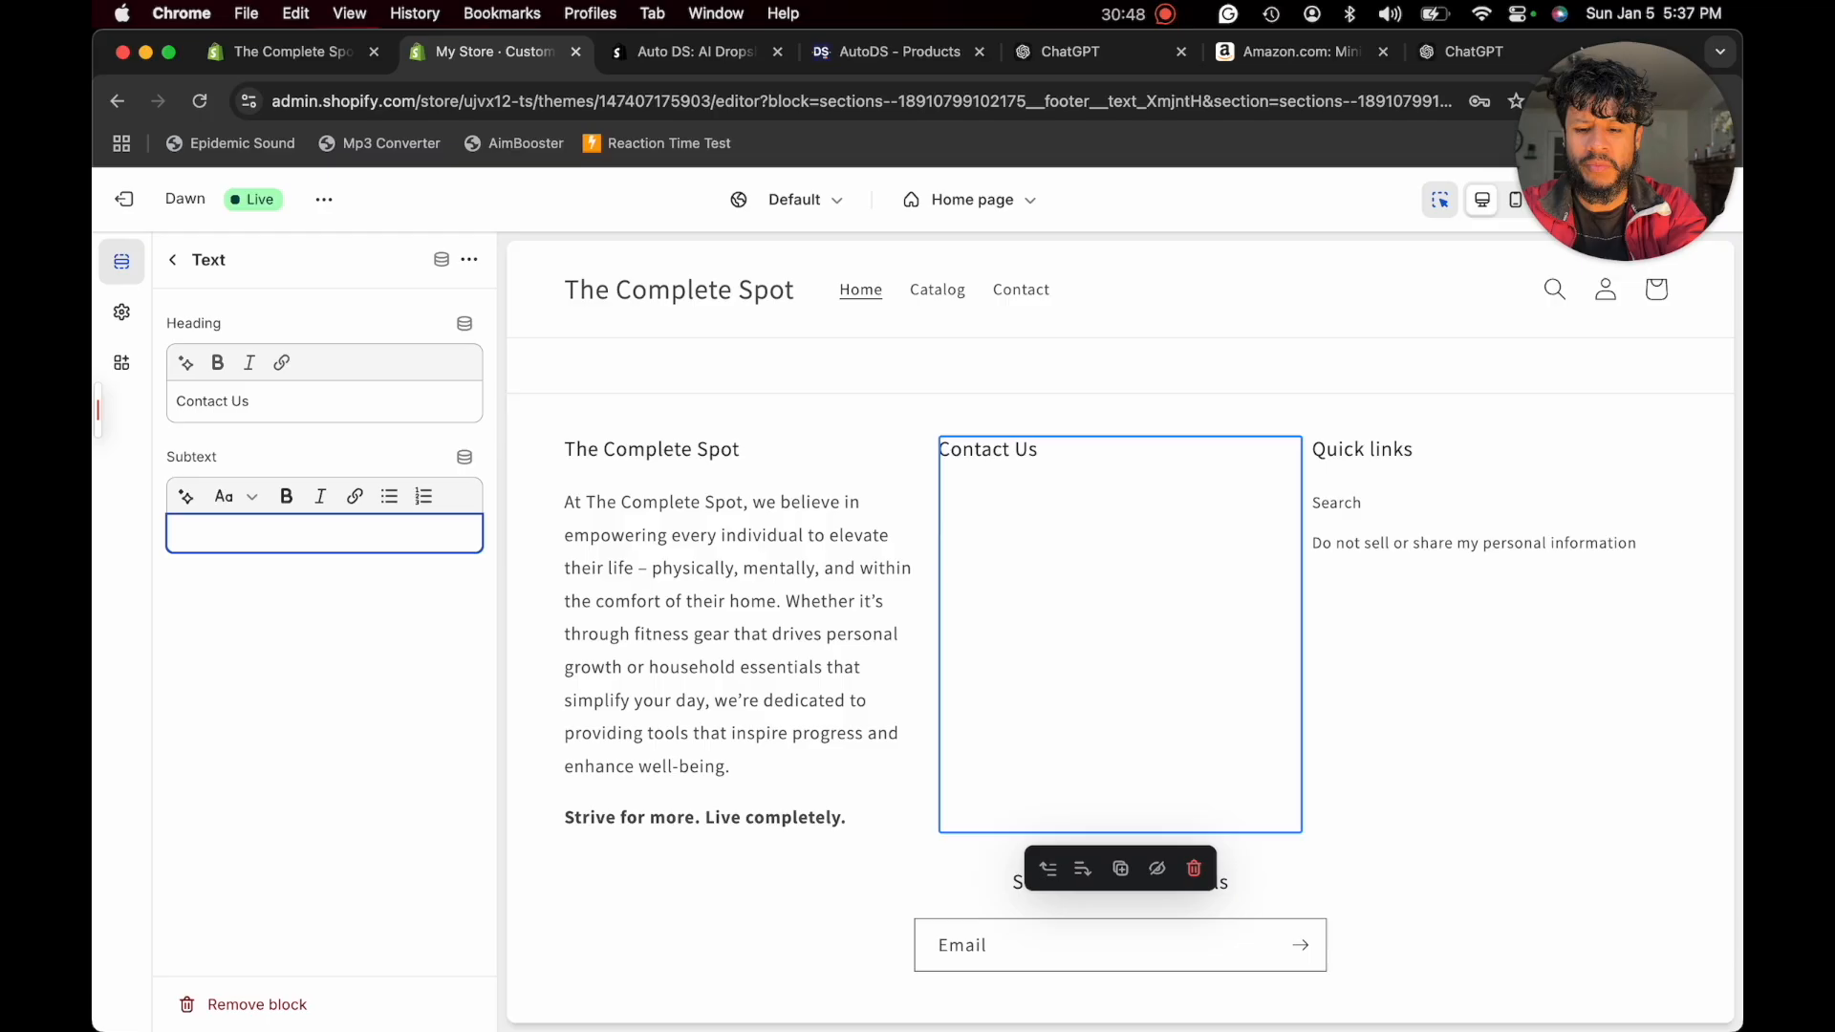
key("super+v")
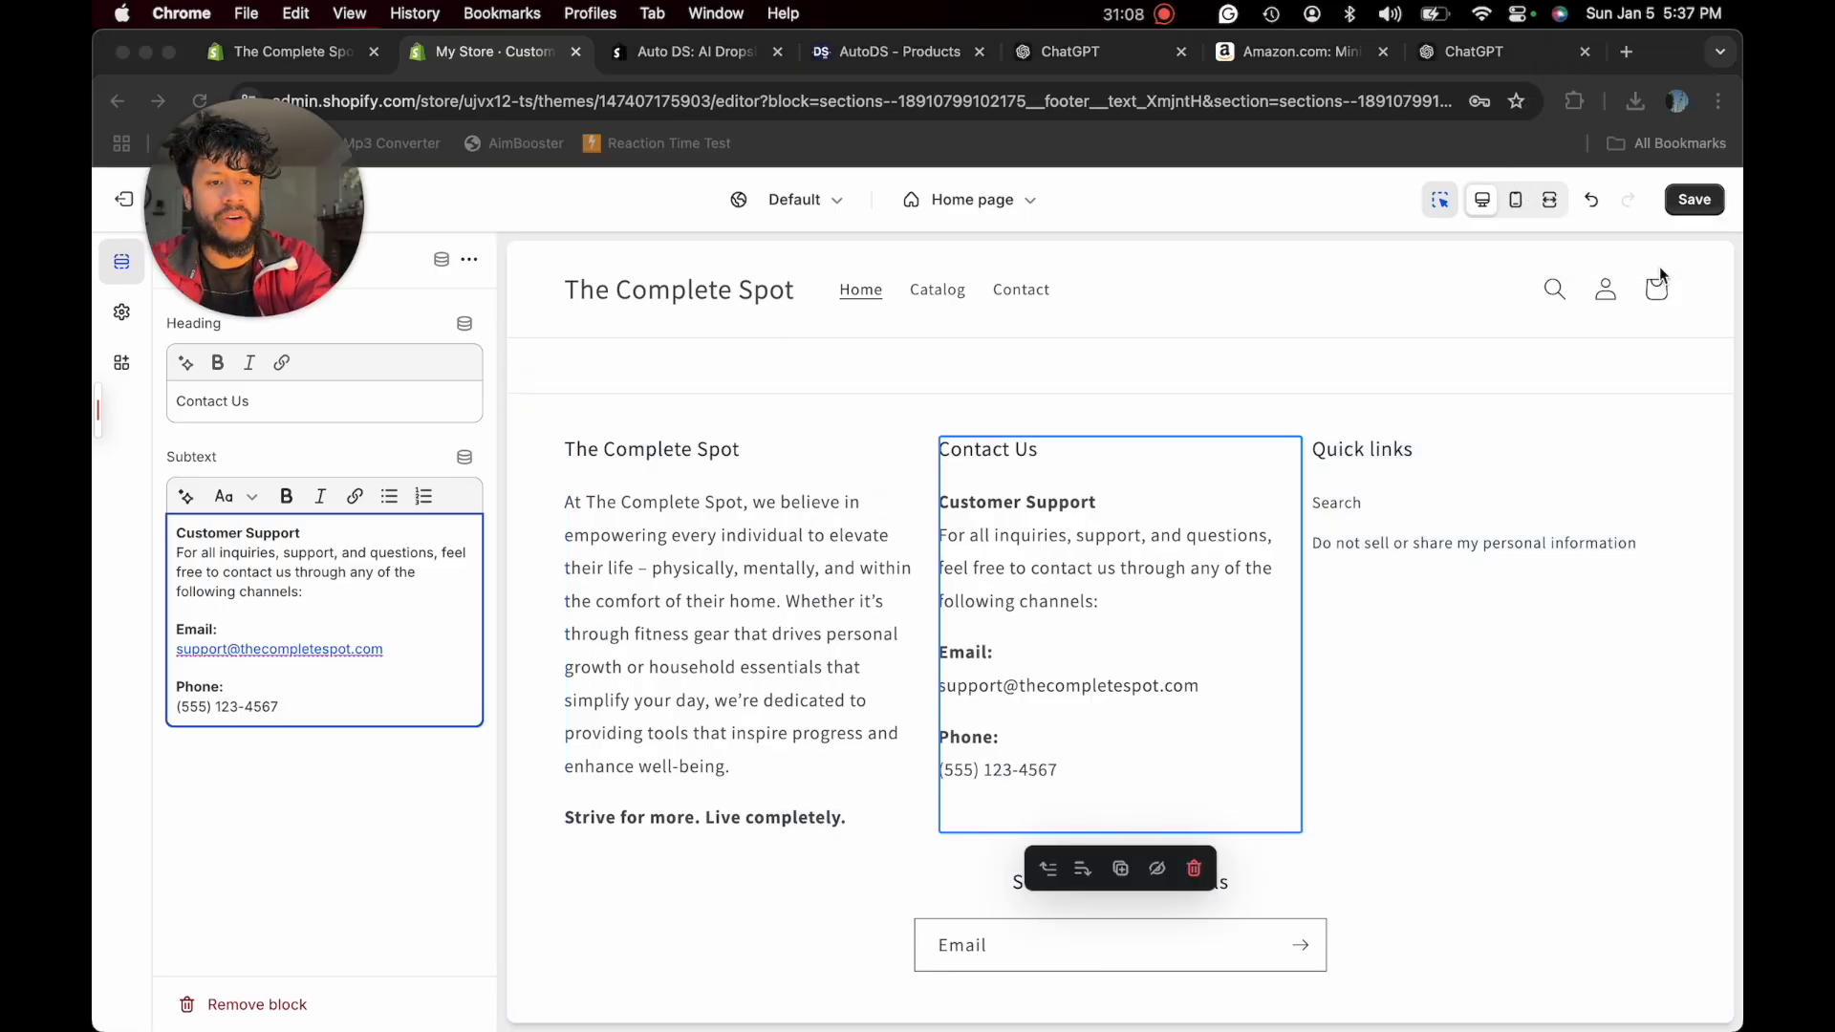
left_click(1699, 201)
left_click(1695, 200)
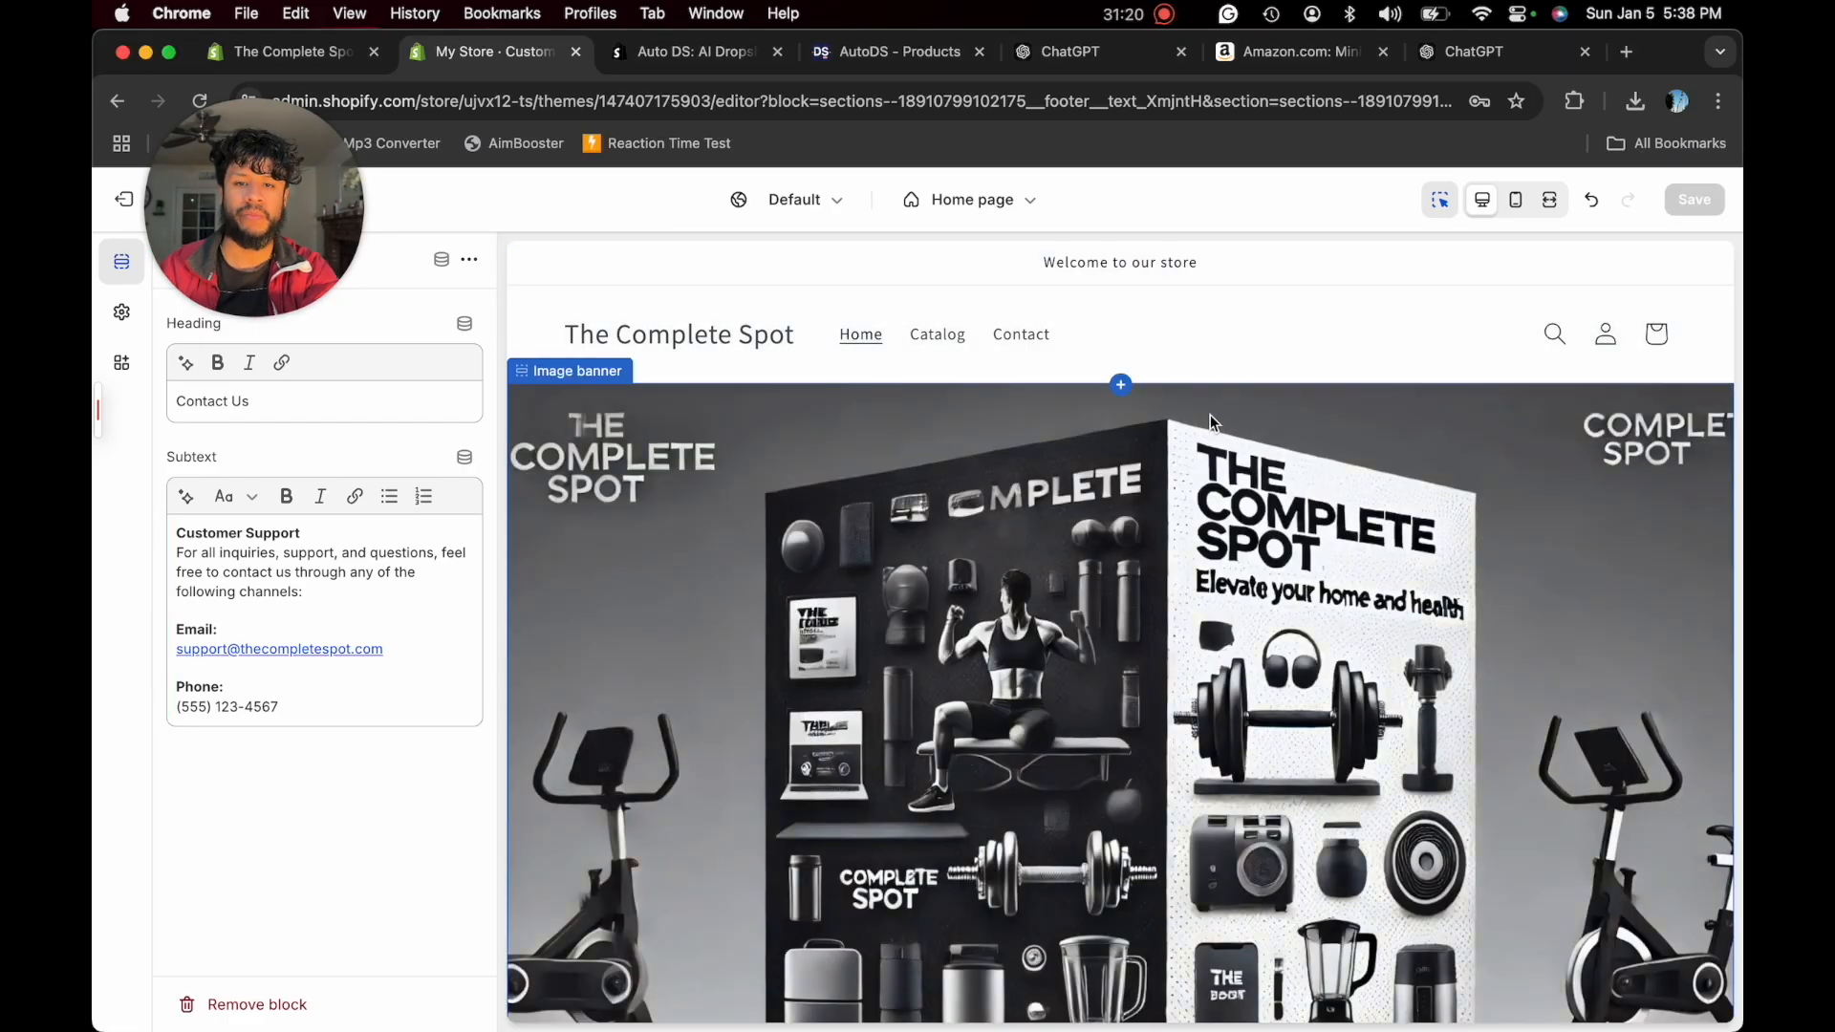
- Review the home page preview in the theme editor from the image banner down to the footer
scroll(1069, 537, "down", 1)
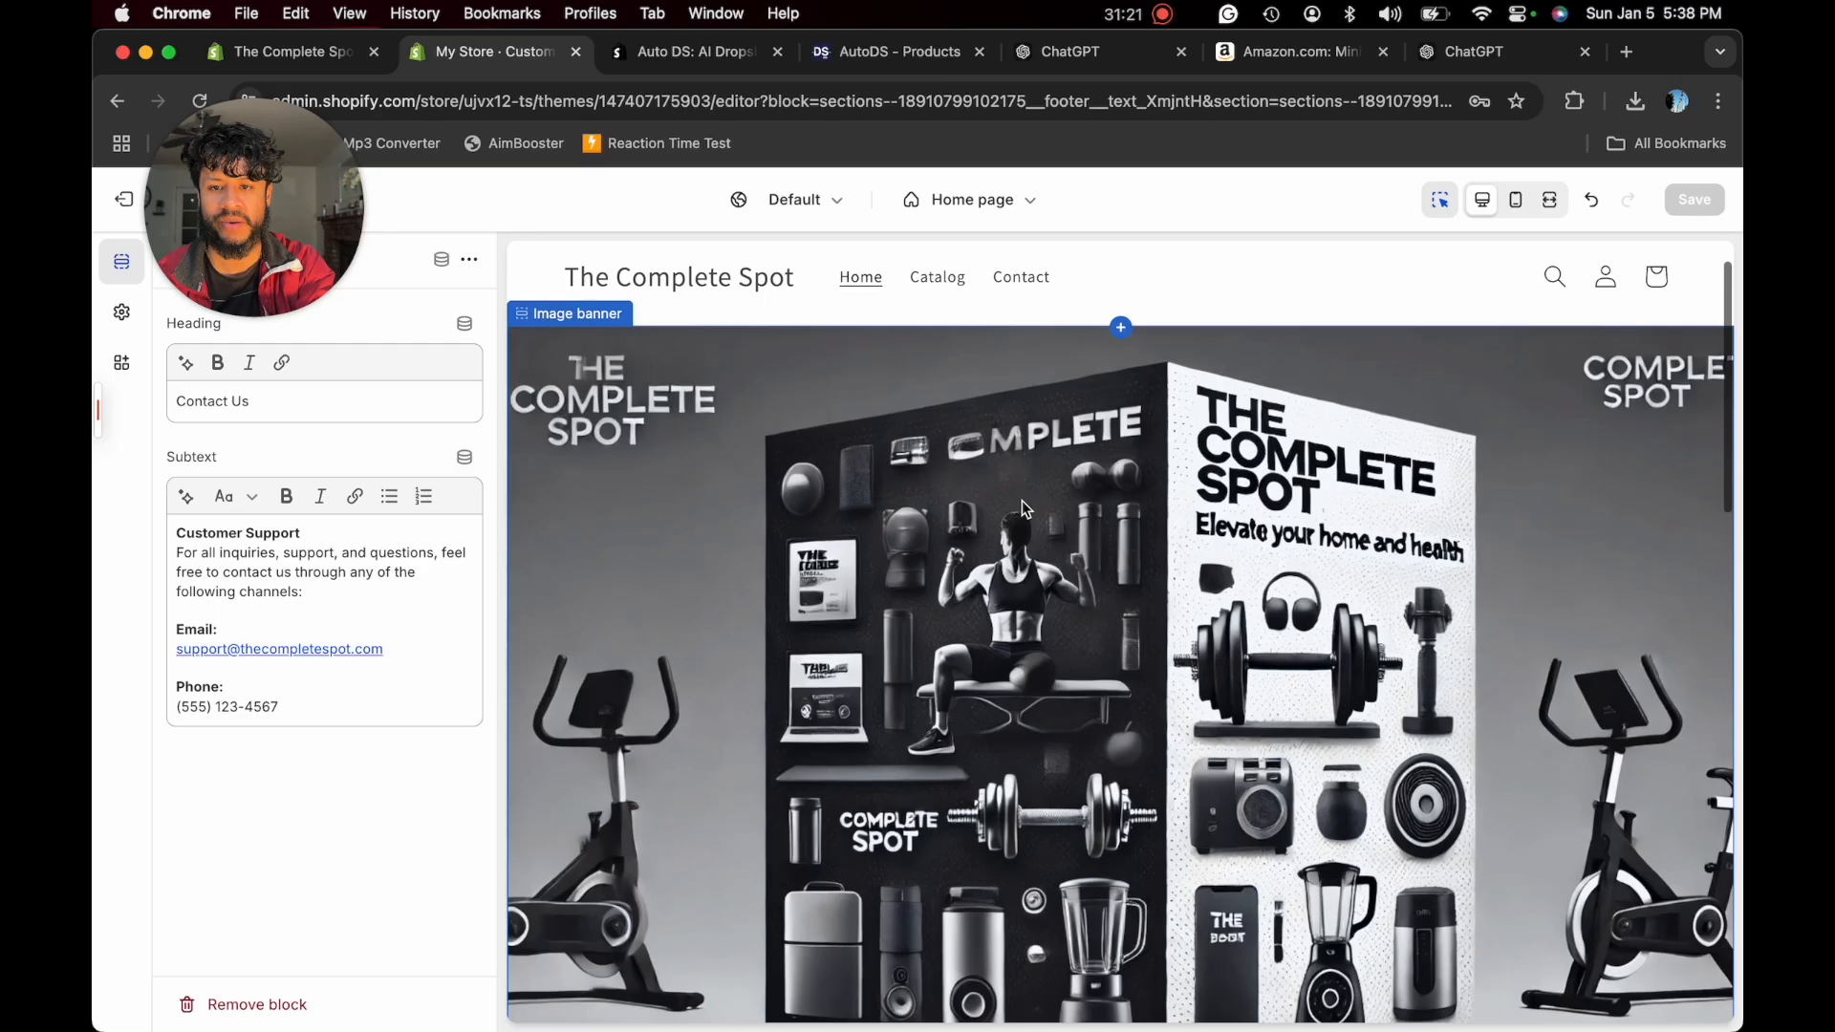
scroll(1084, 594, "down", 10)
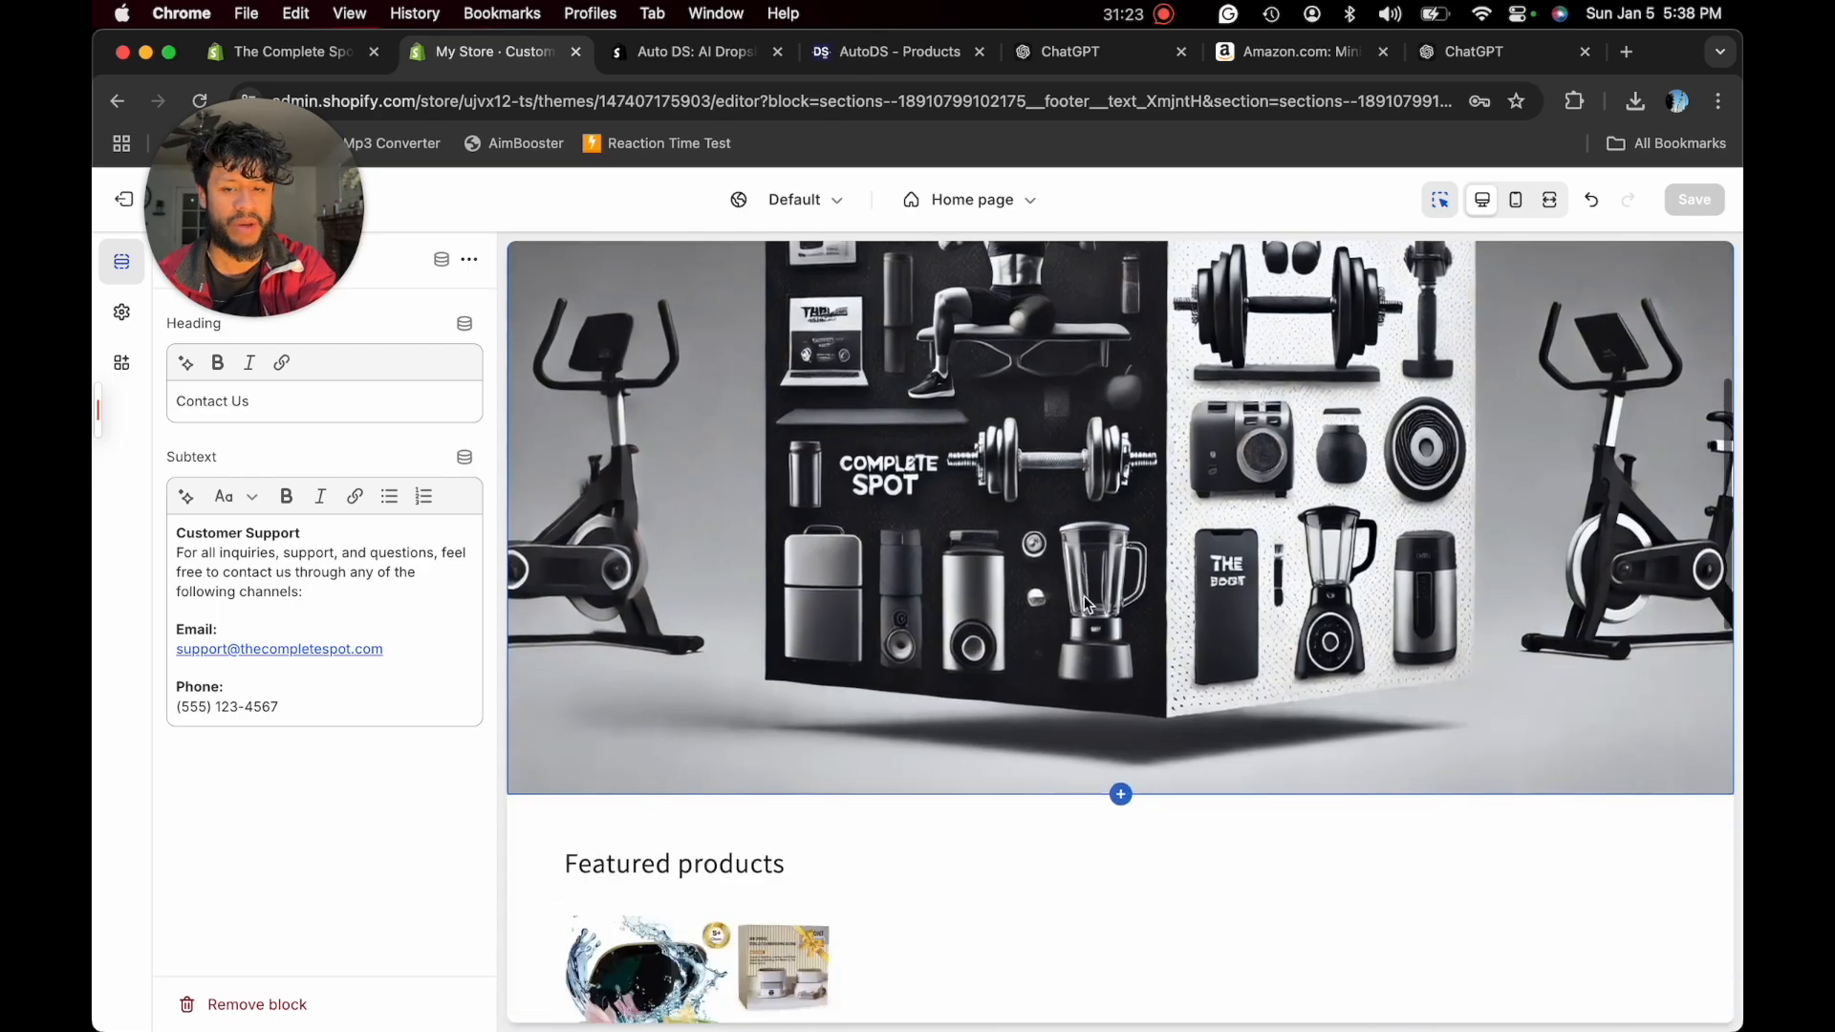
scroll(1067, 732, "down", 7)
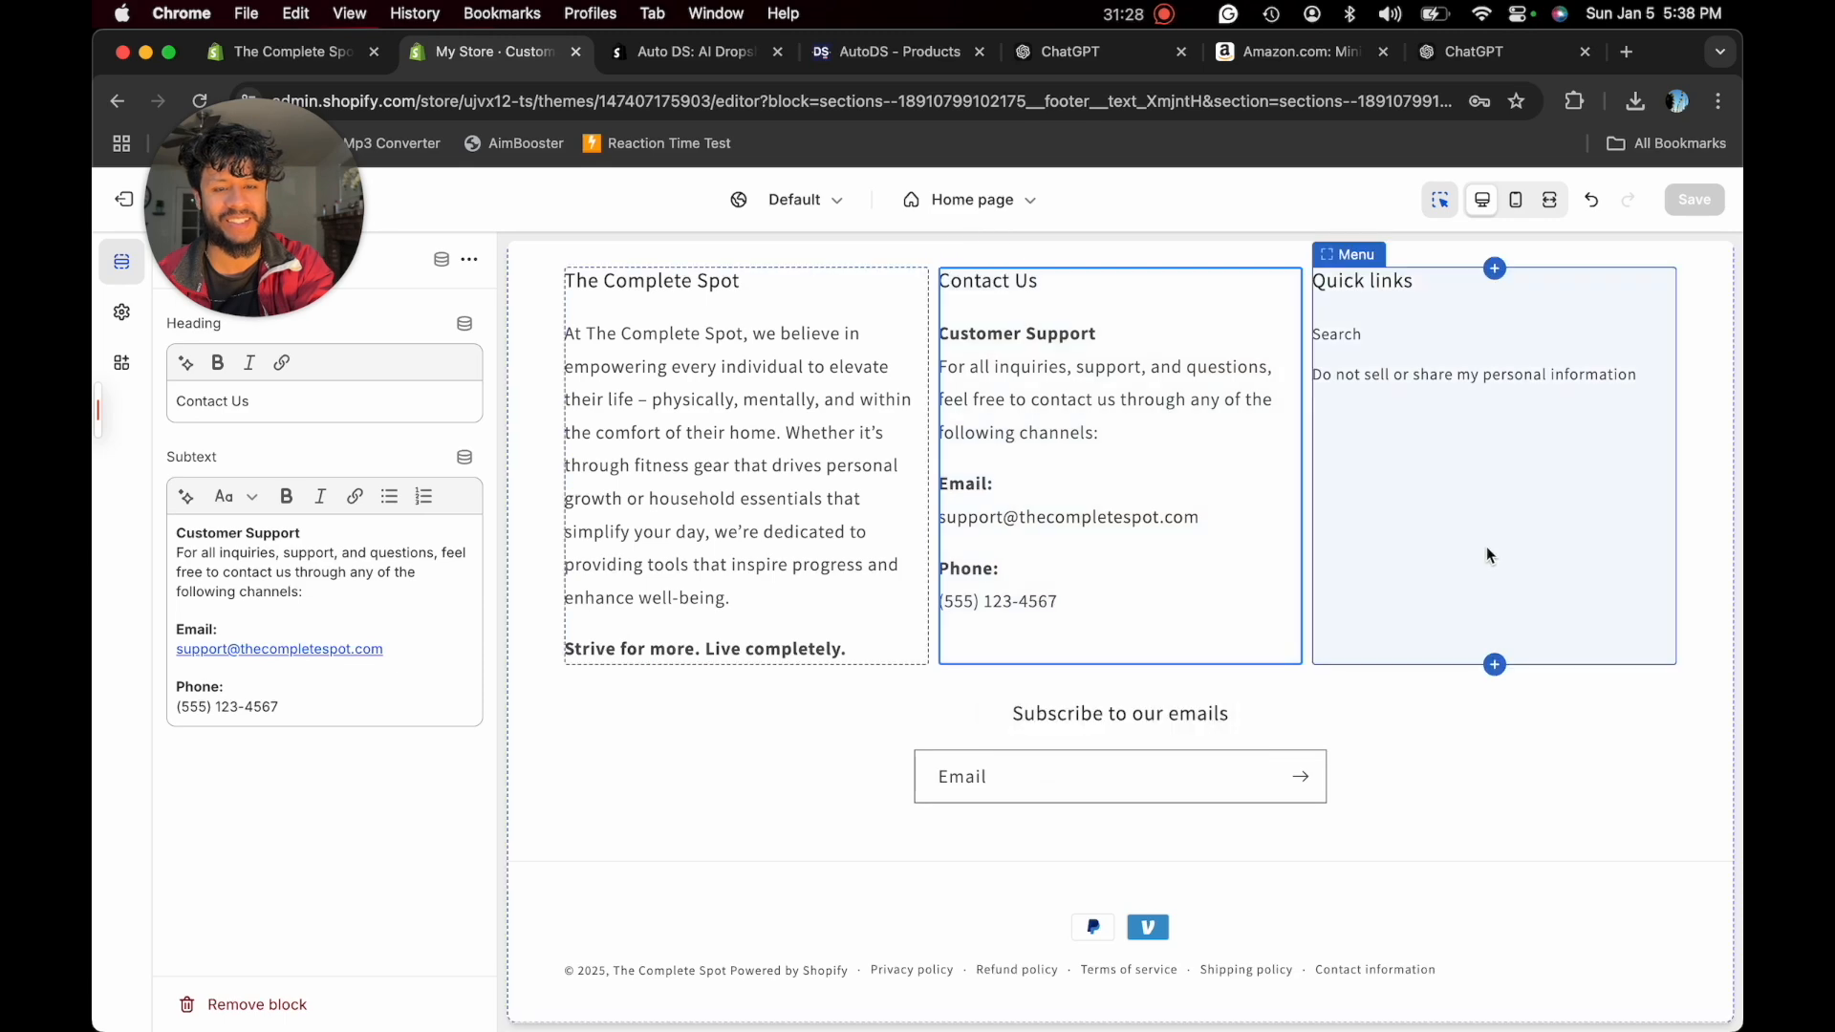
scroll(1487, 547, "up", 1)
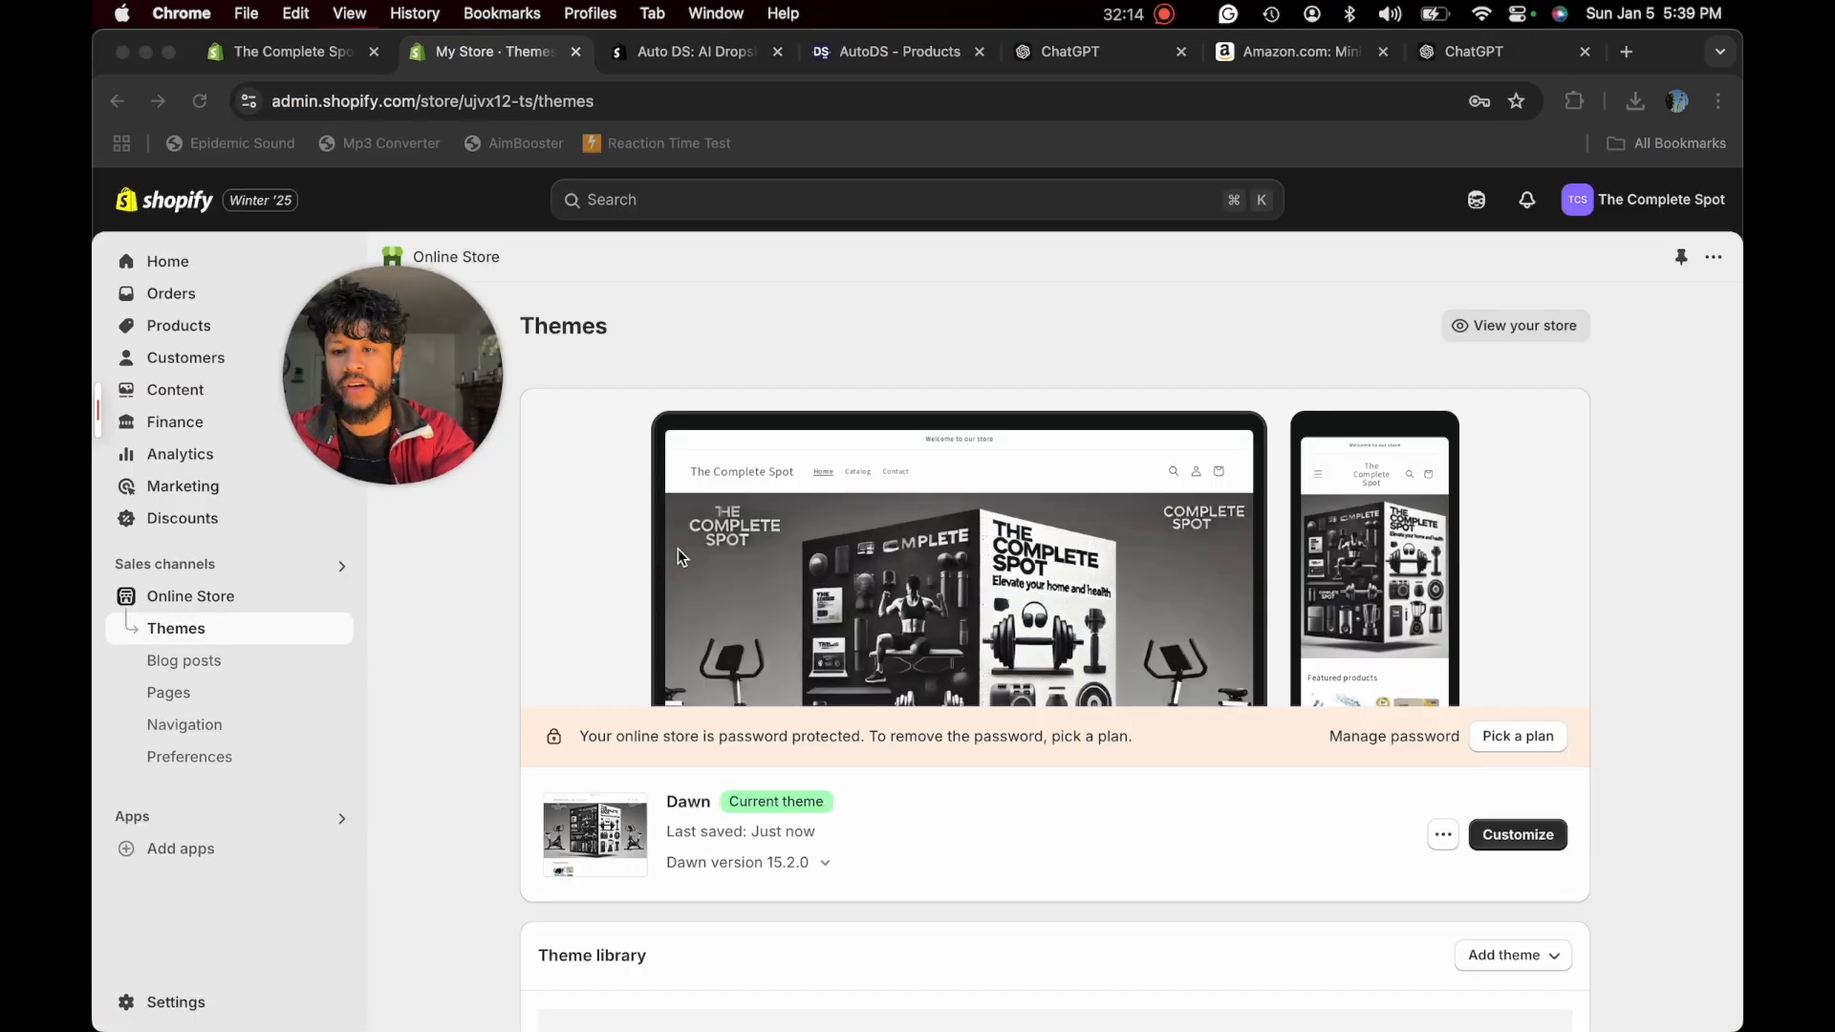
- Open the live storefront from the theme overview and look over its home page, including featured products and footer
left_click(1481, 327)
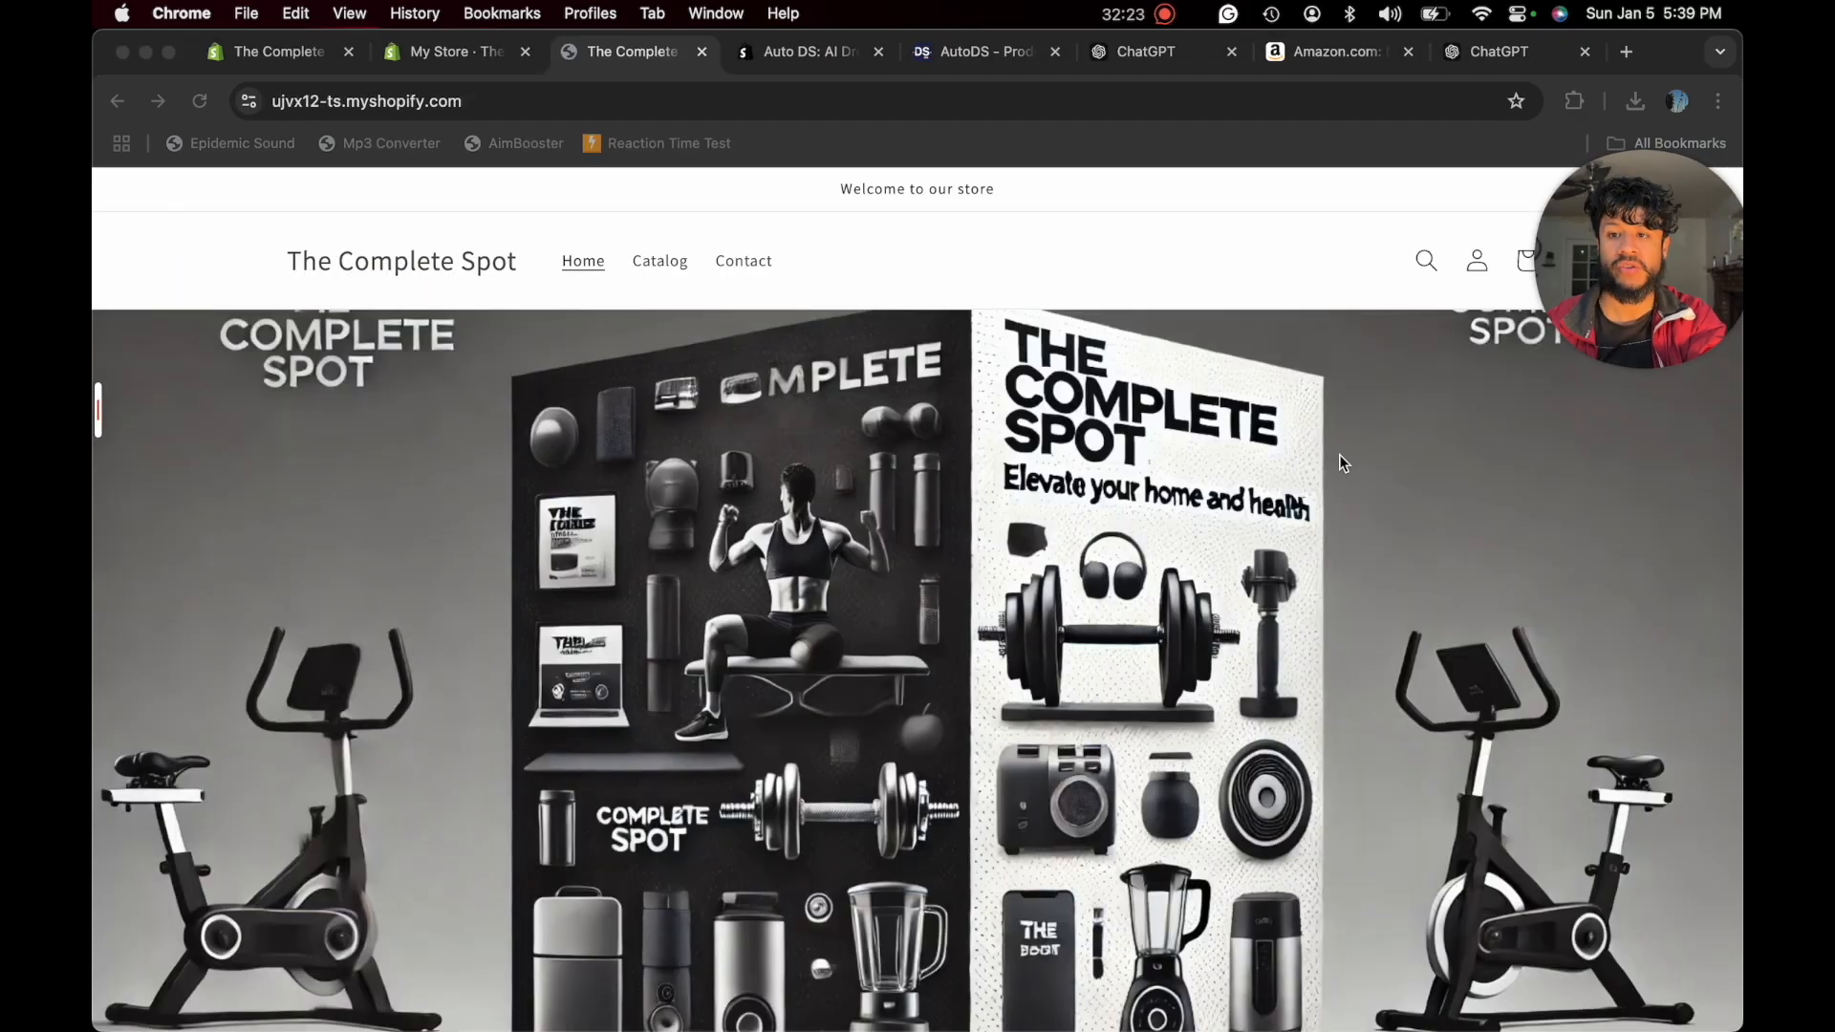
scroll(1339, 455, "down", 10)
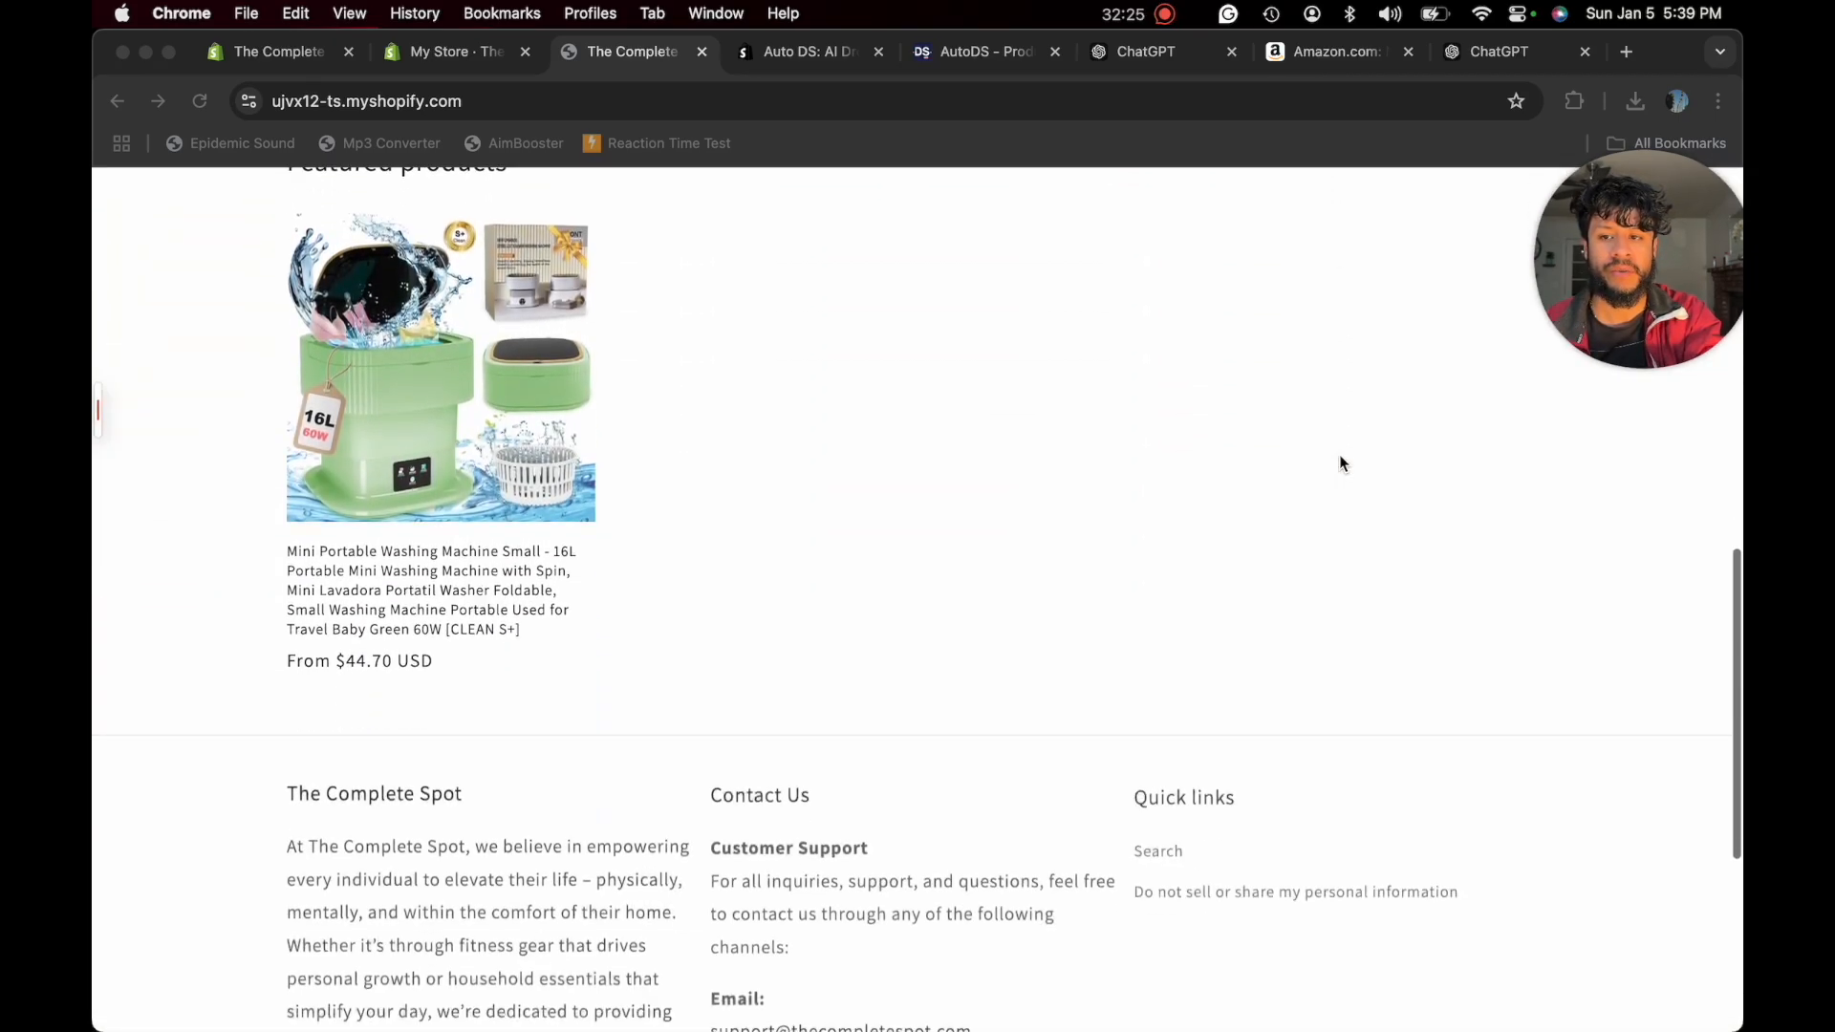
scroll(1339, 463, "down", 3)
scroll(1339, 463, "up", 5)
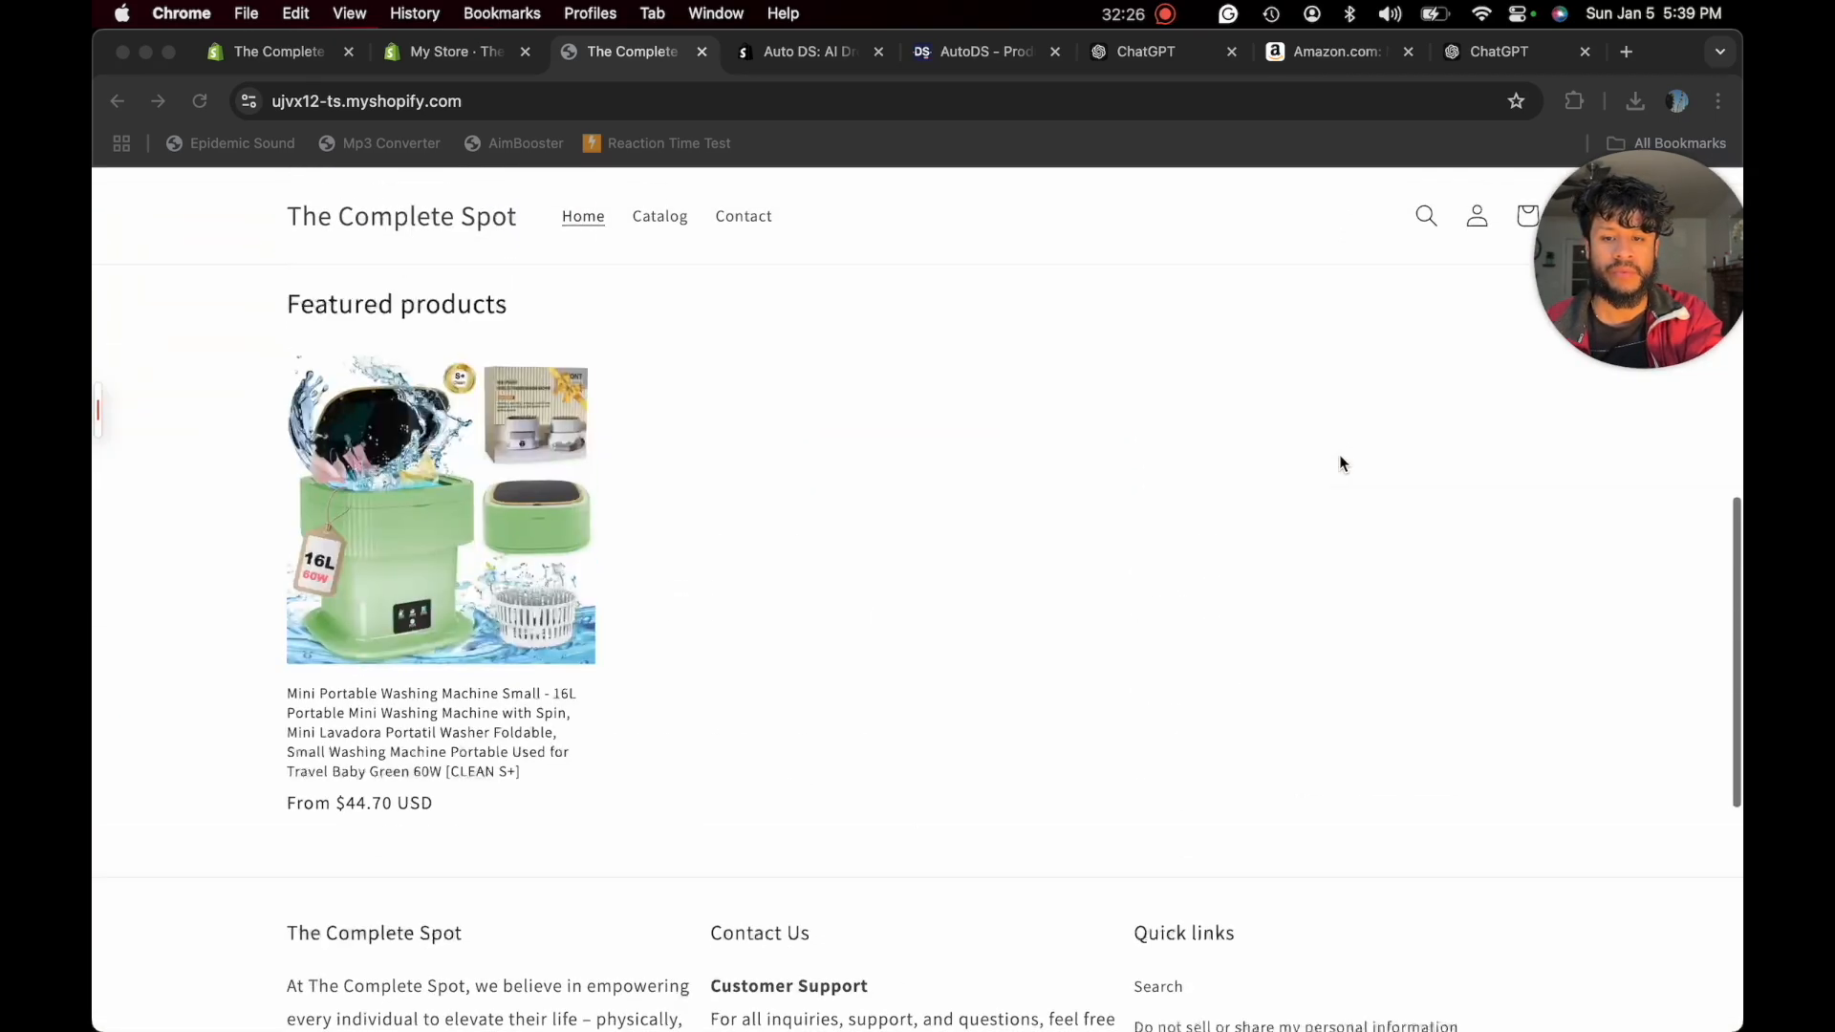
- Open the Mini Portable Washing Machine's product page, choose the Blue color, and set the quantity to 2
left_click(524, 506)
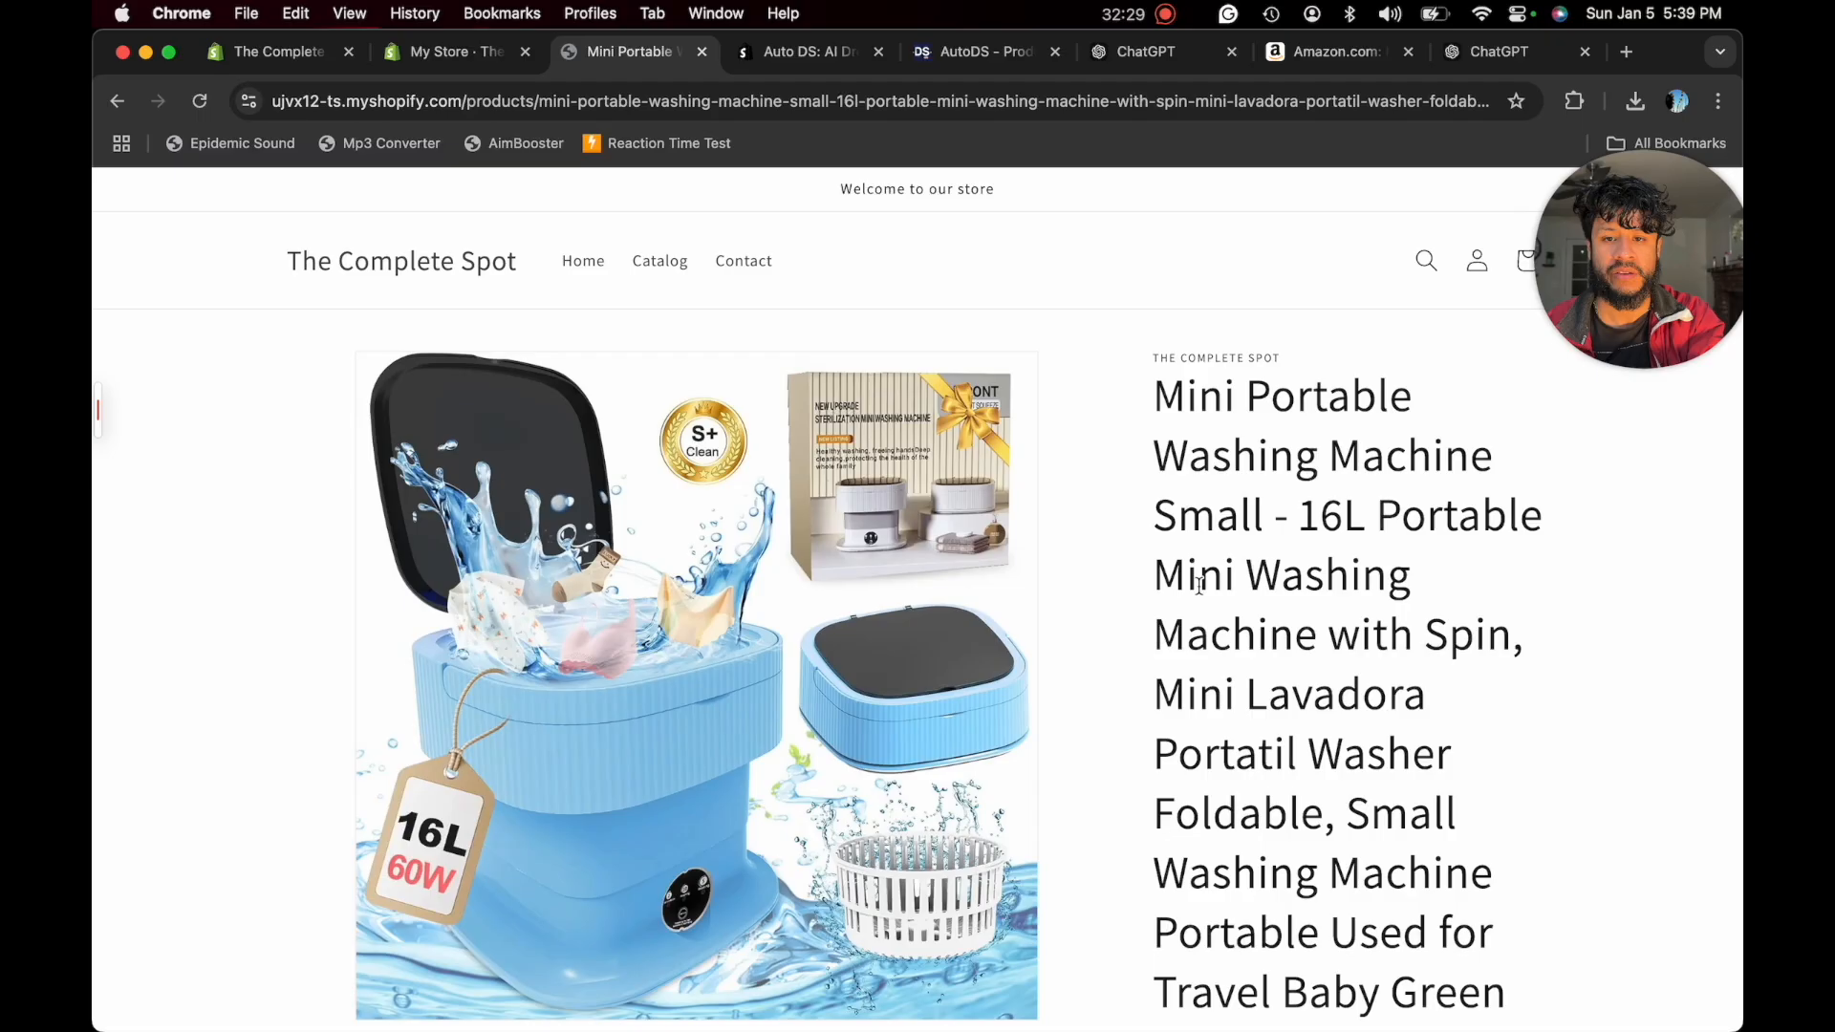
scroll(1200, 585, "down", 6)
left_click(1300, 680)
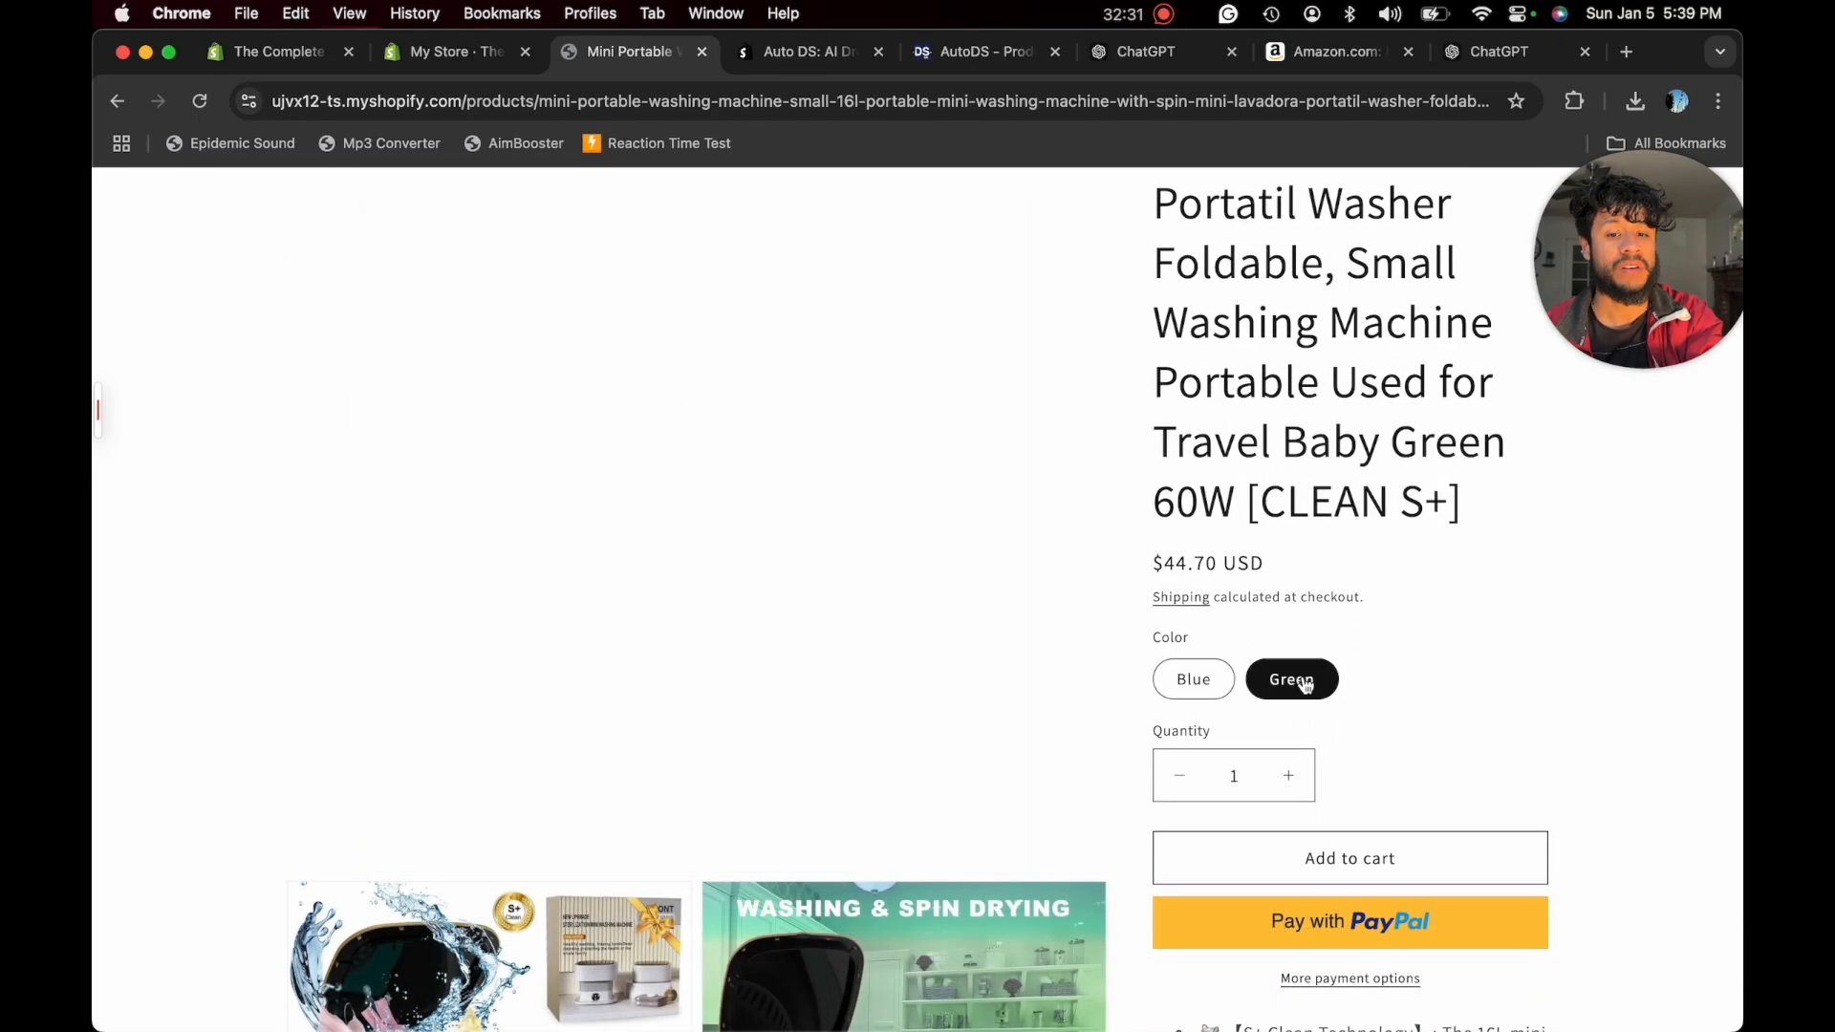
left_click(1195, 688)
left_click(1288, 776)
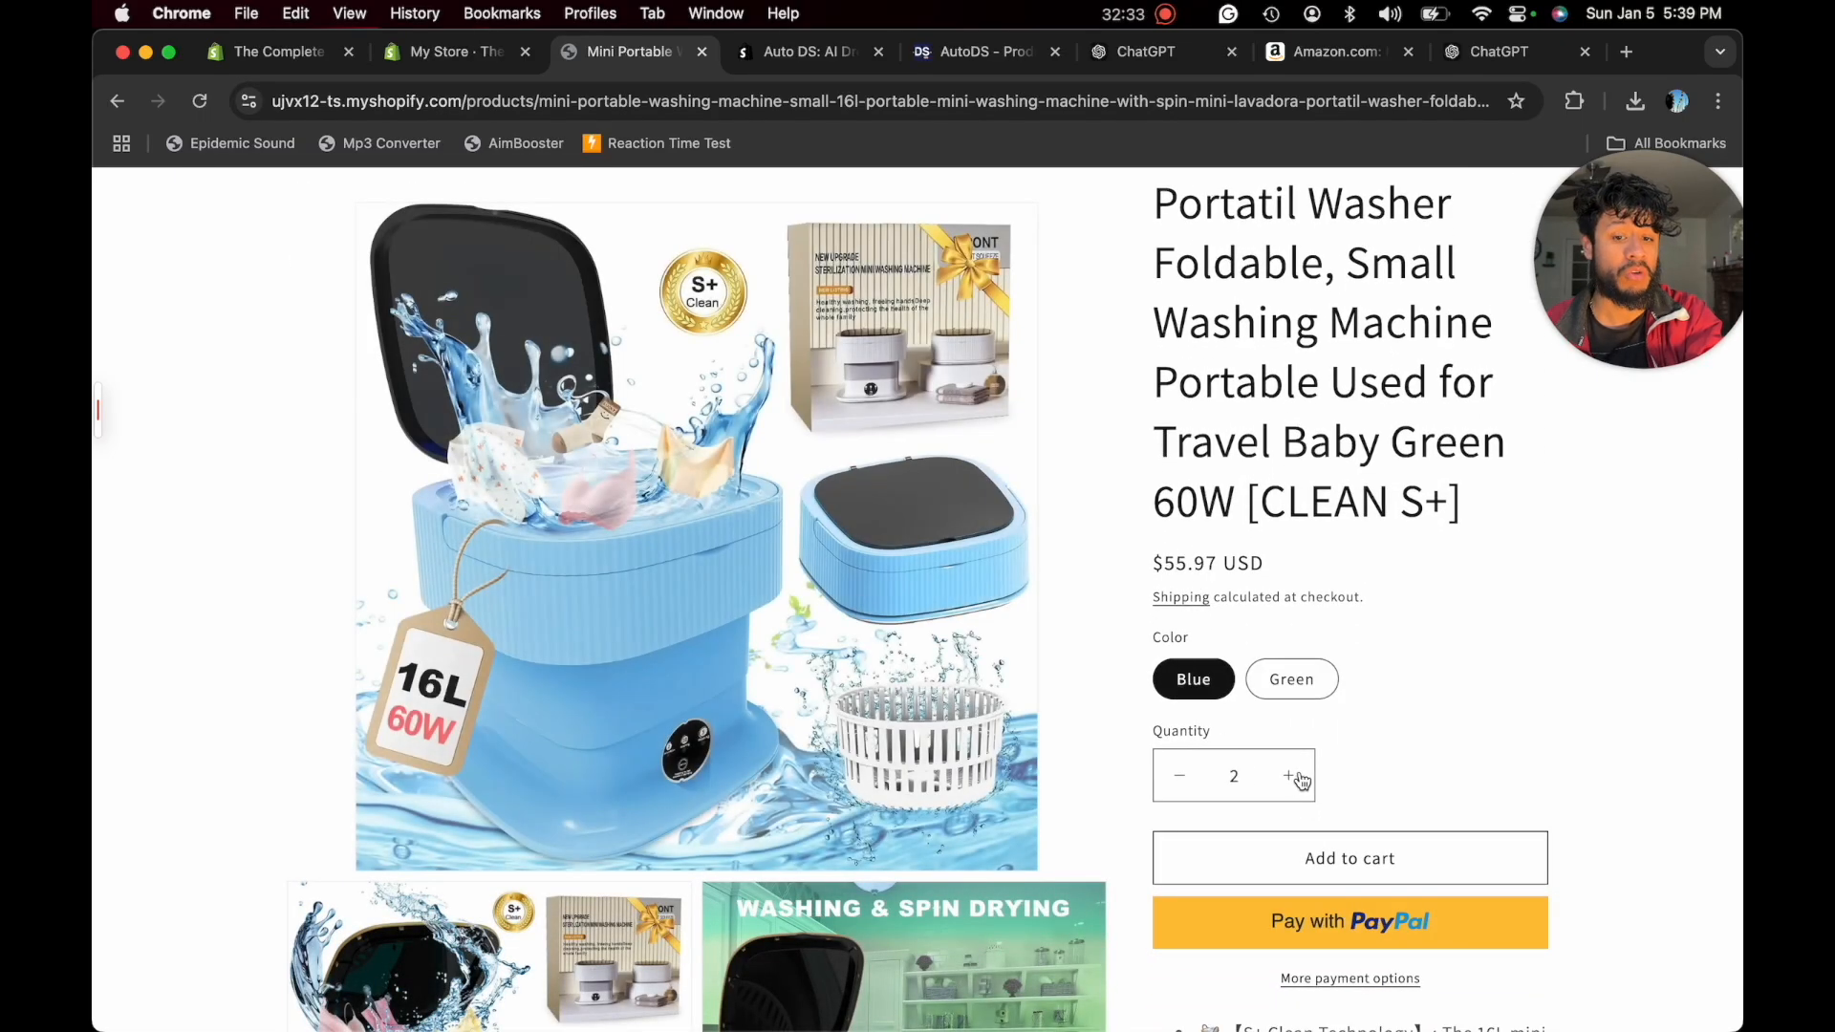
- Look through the product page's description and footer, and add the two blue washing machines to the cart and view it
scroll(1350, 730, "down", 7)
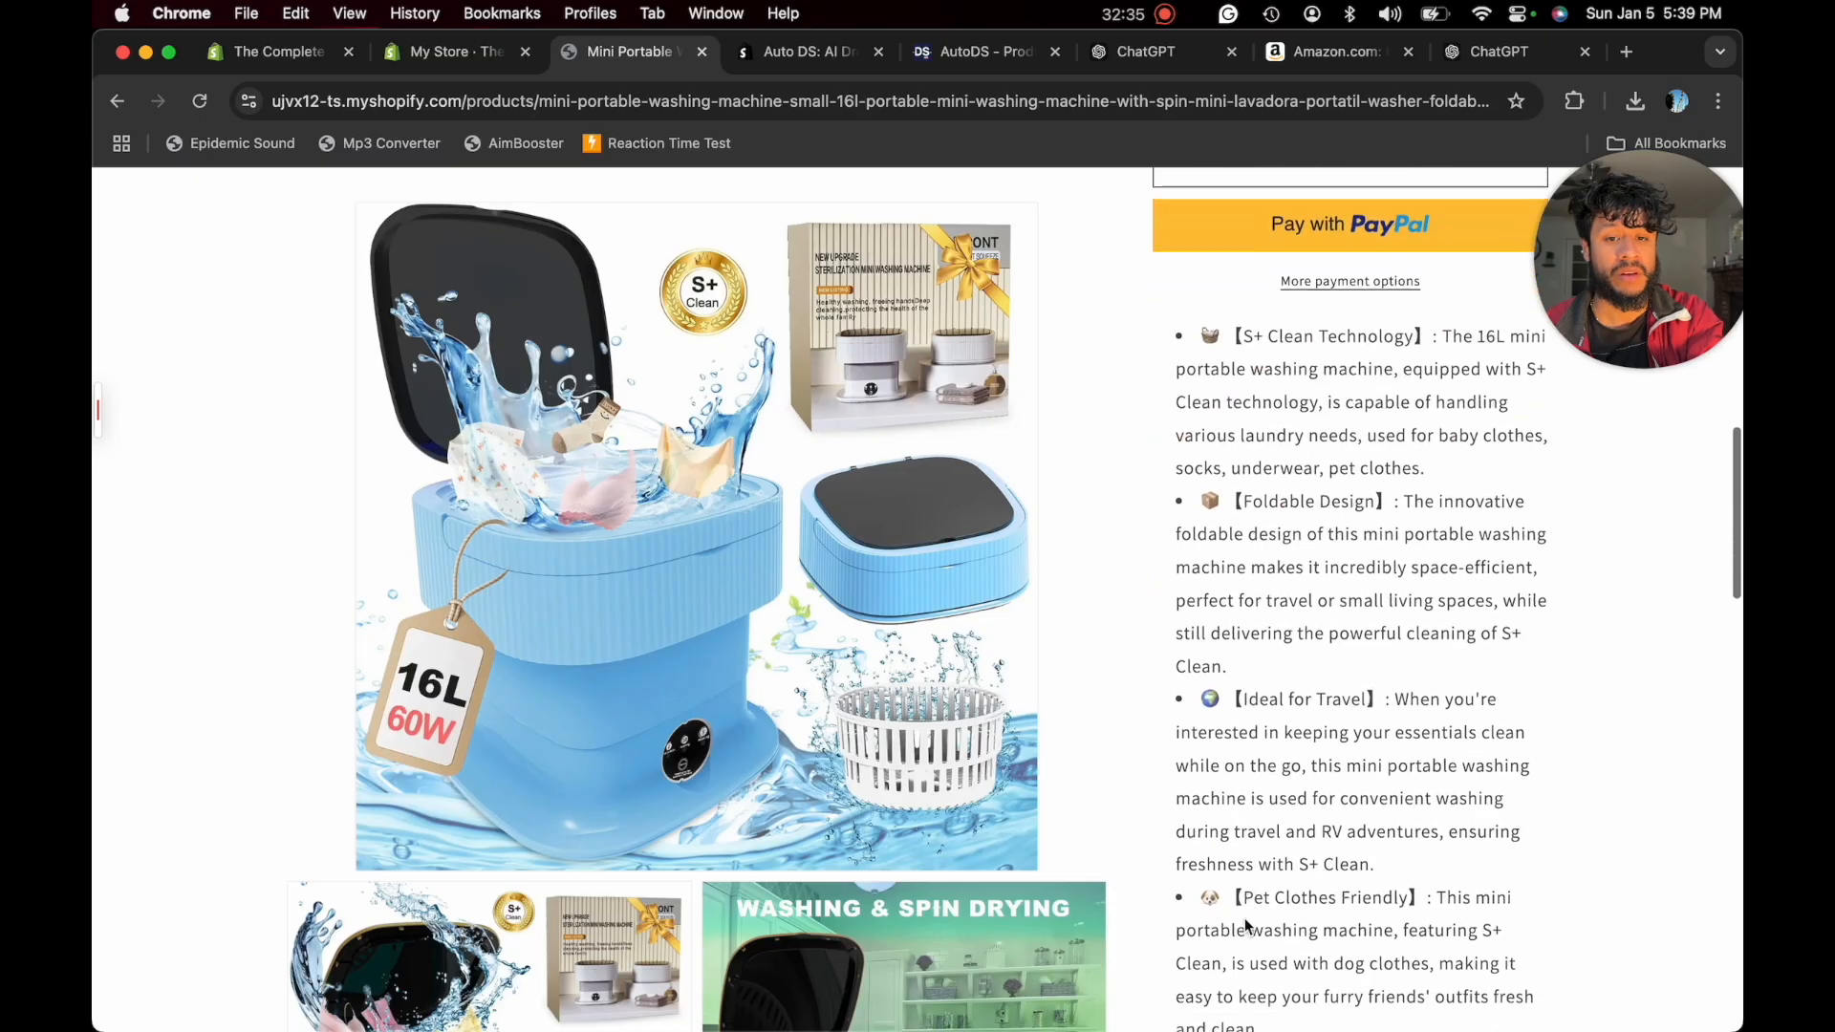
scroll(1258, 644, "down", 15)
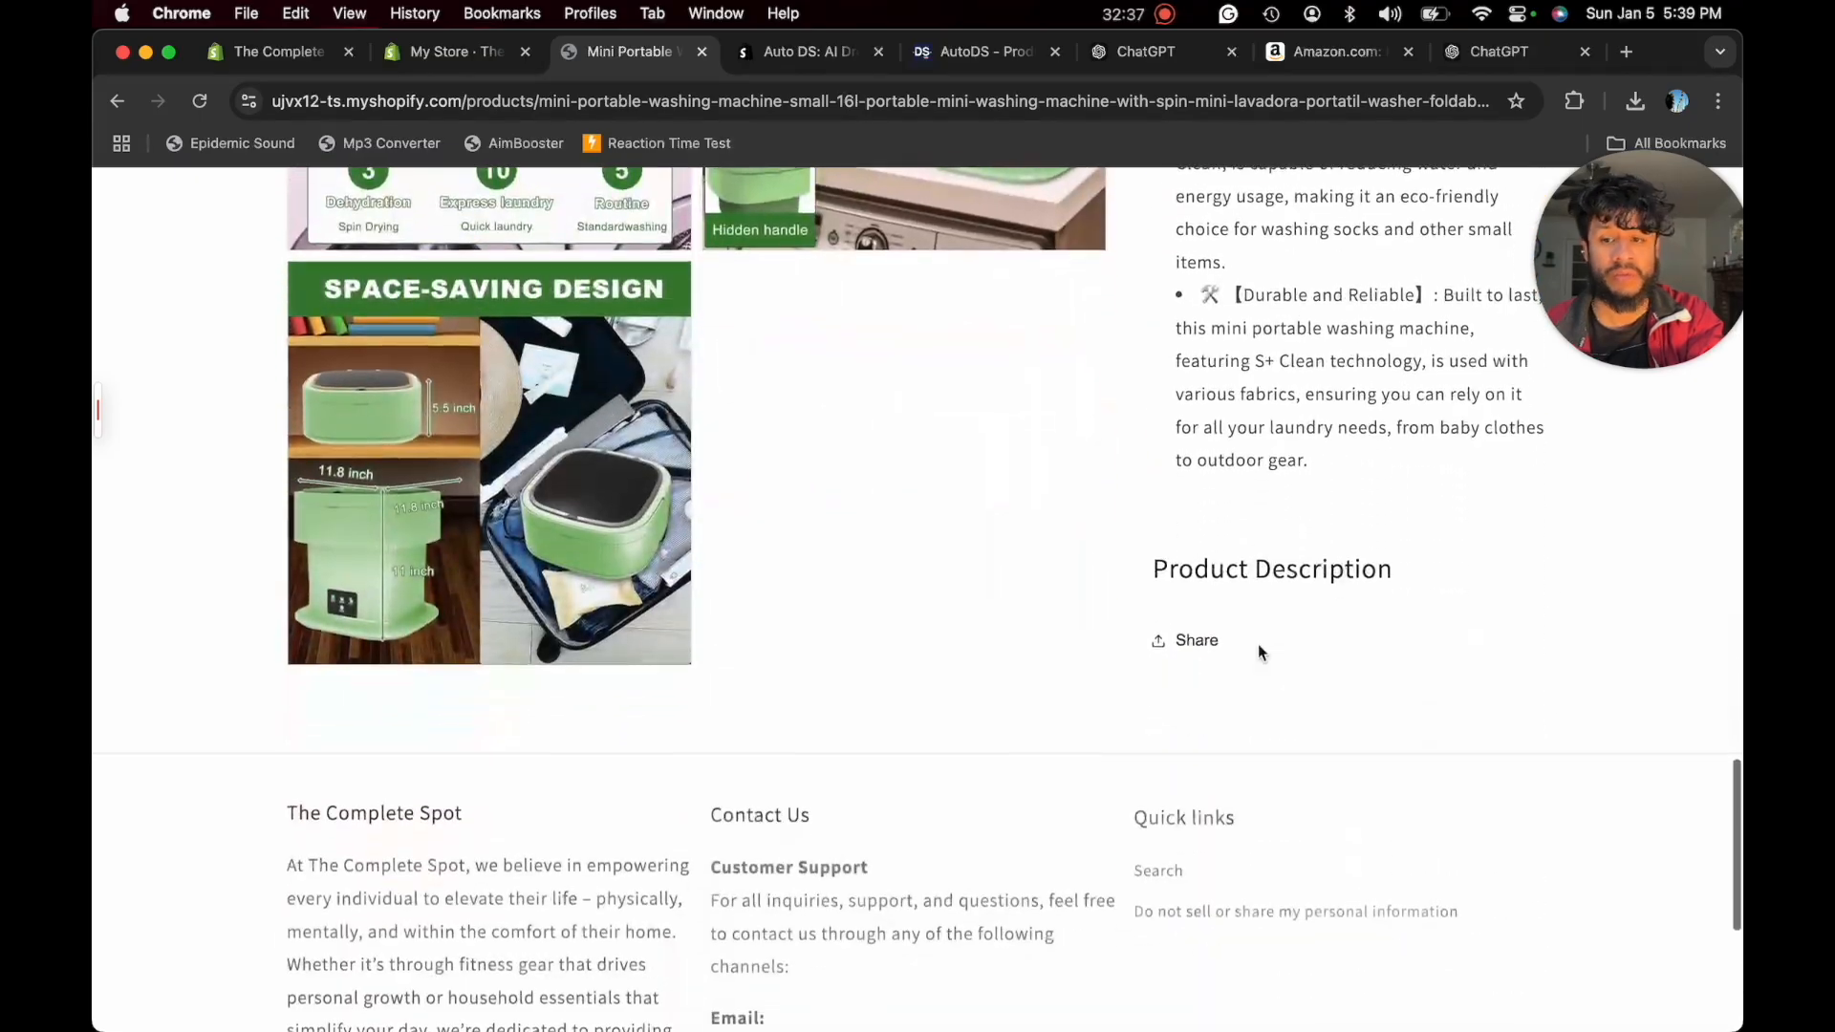
scroll(1250, 593, "down", 5)
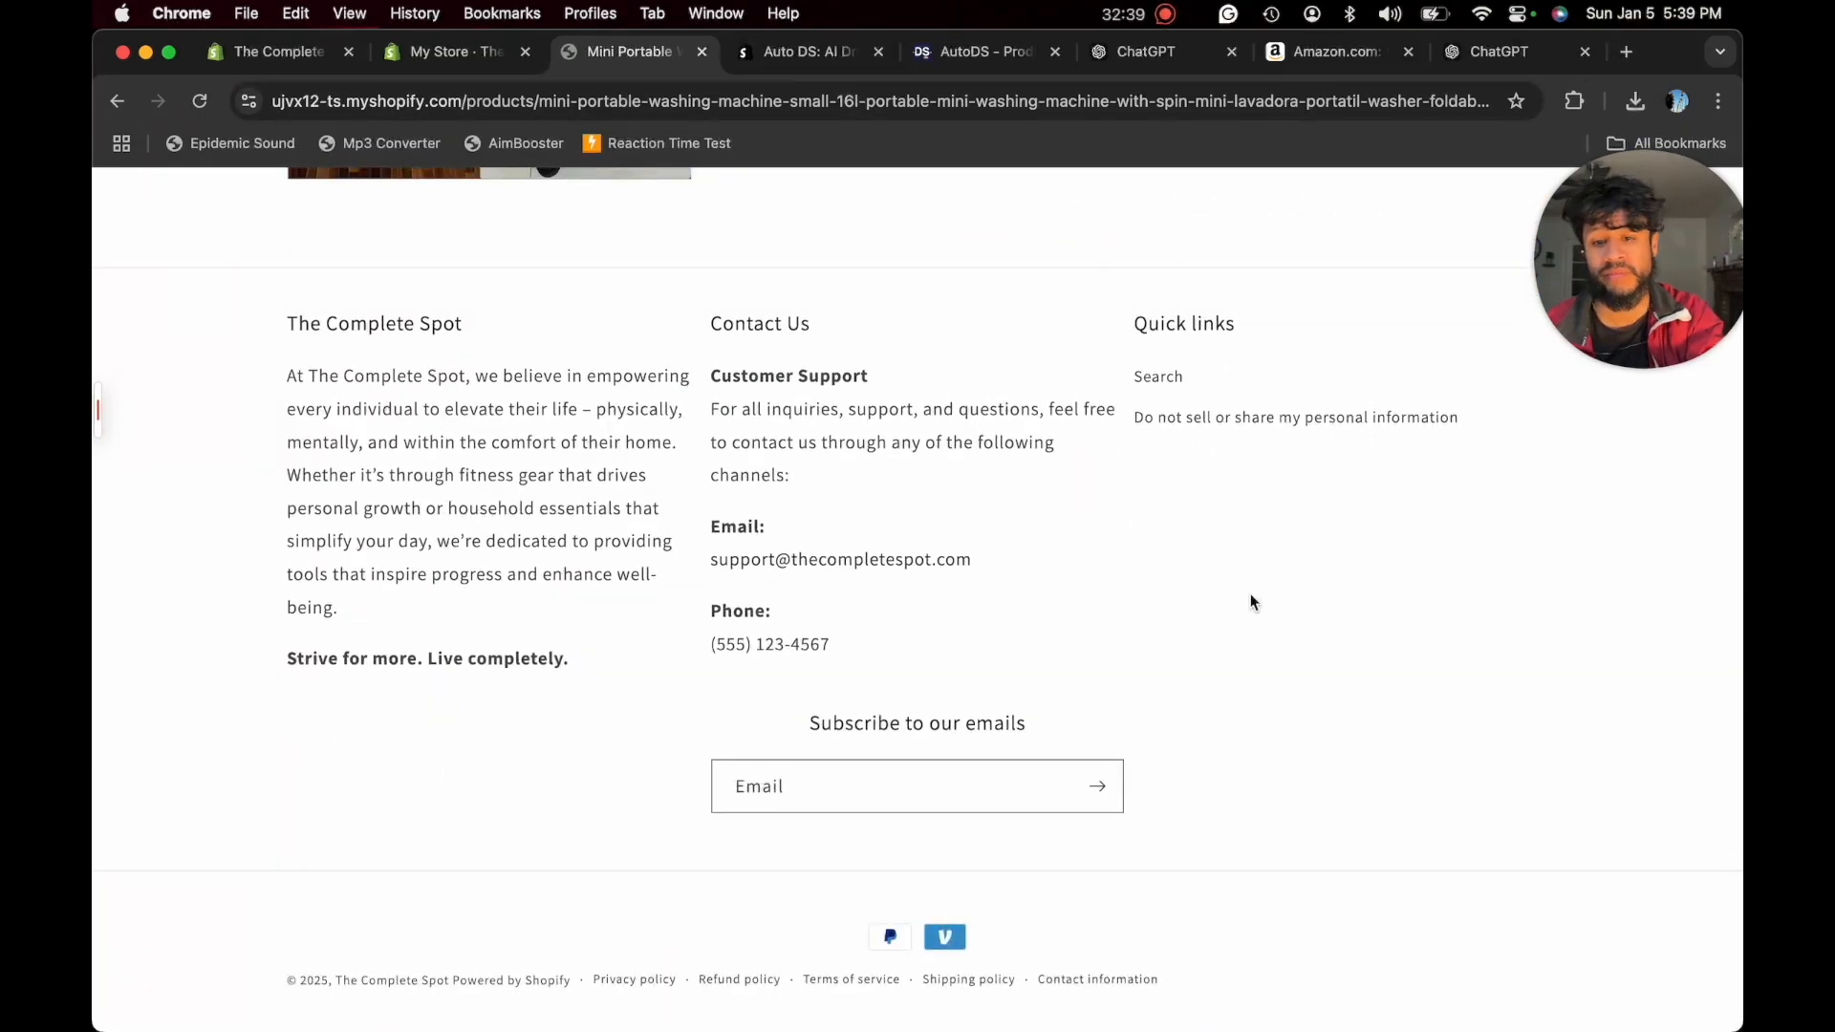
scroll(1250, 602, "up", 20)
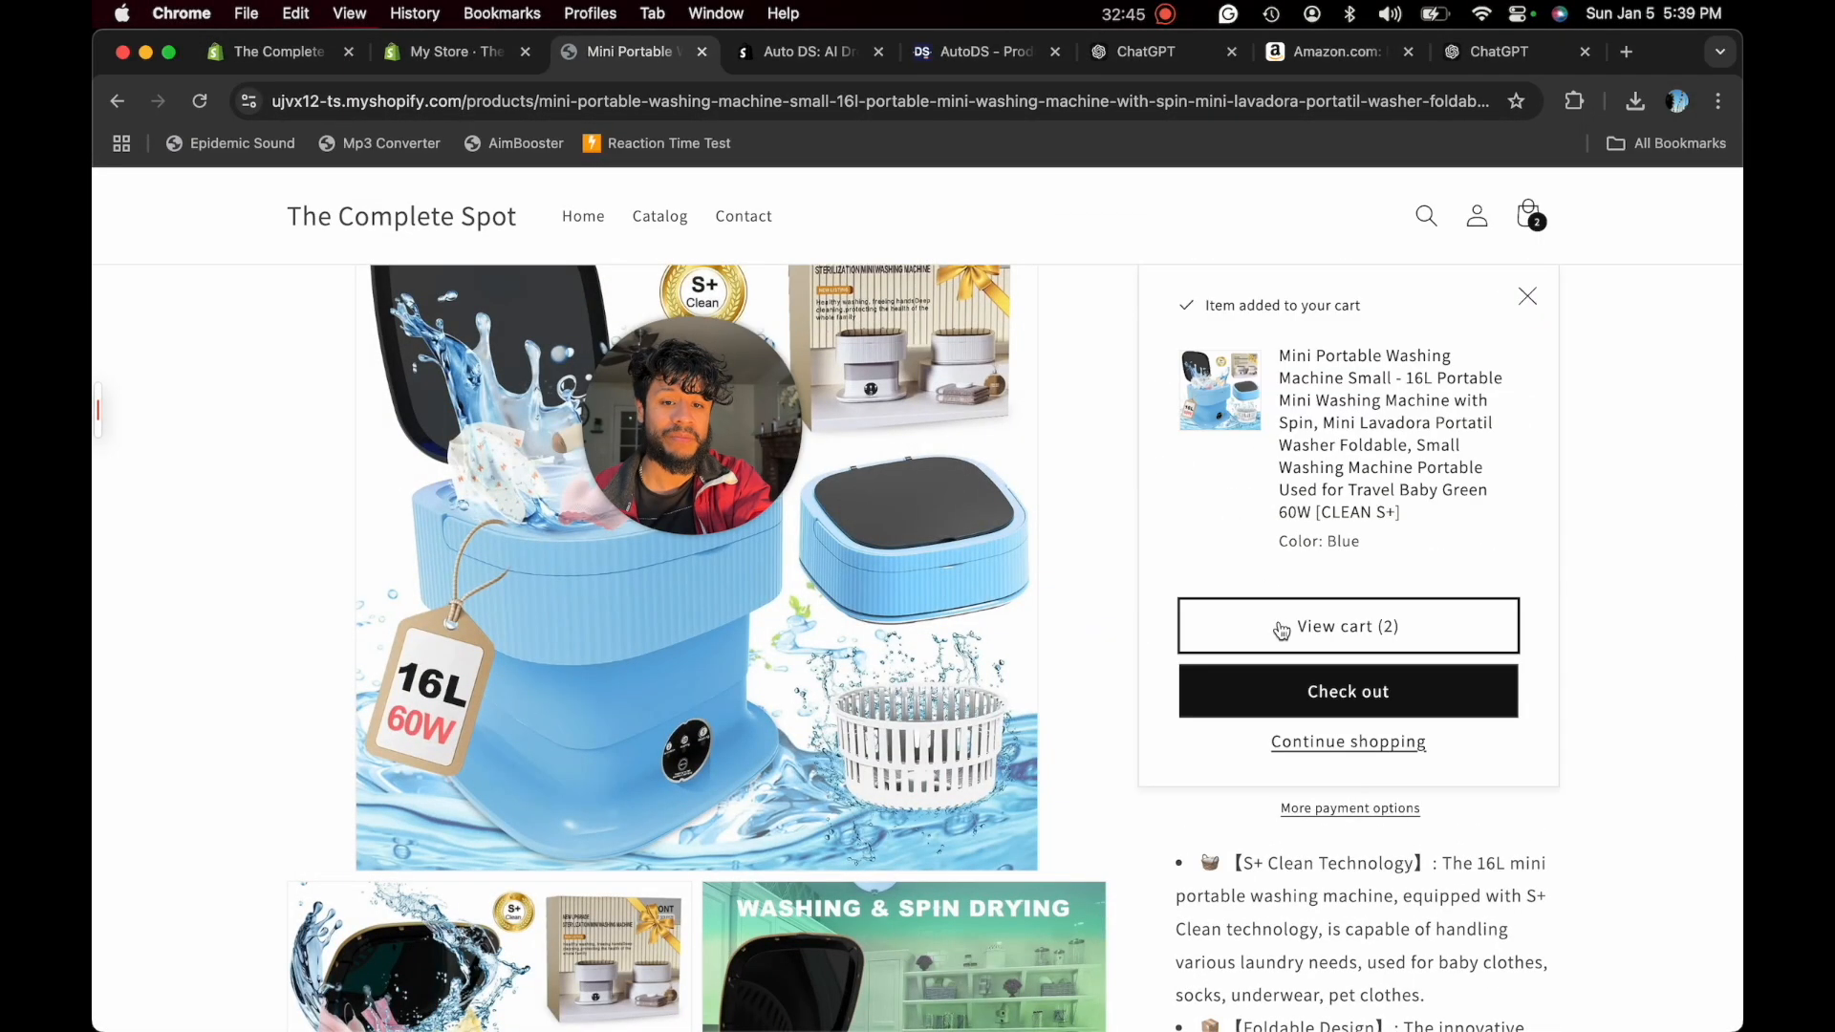
left_click(1284, 626)
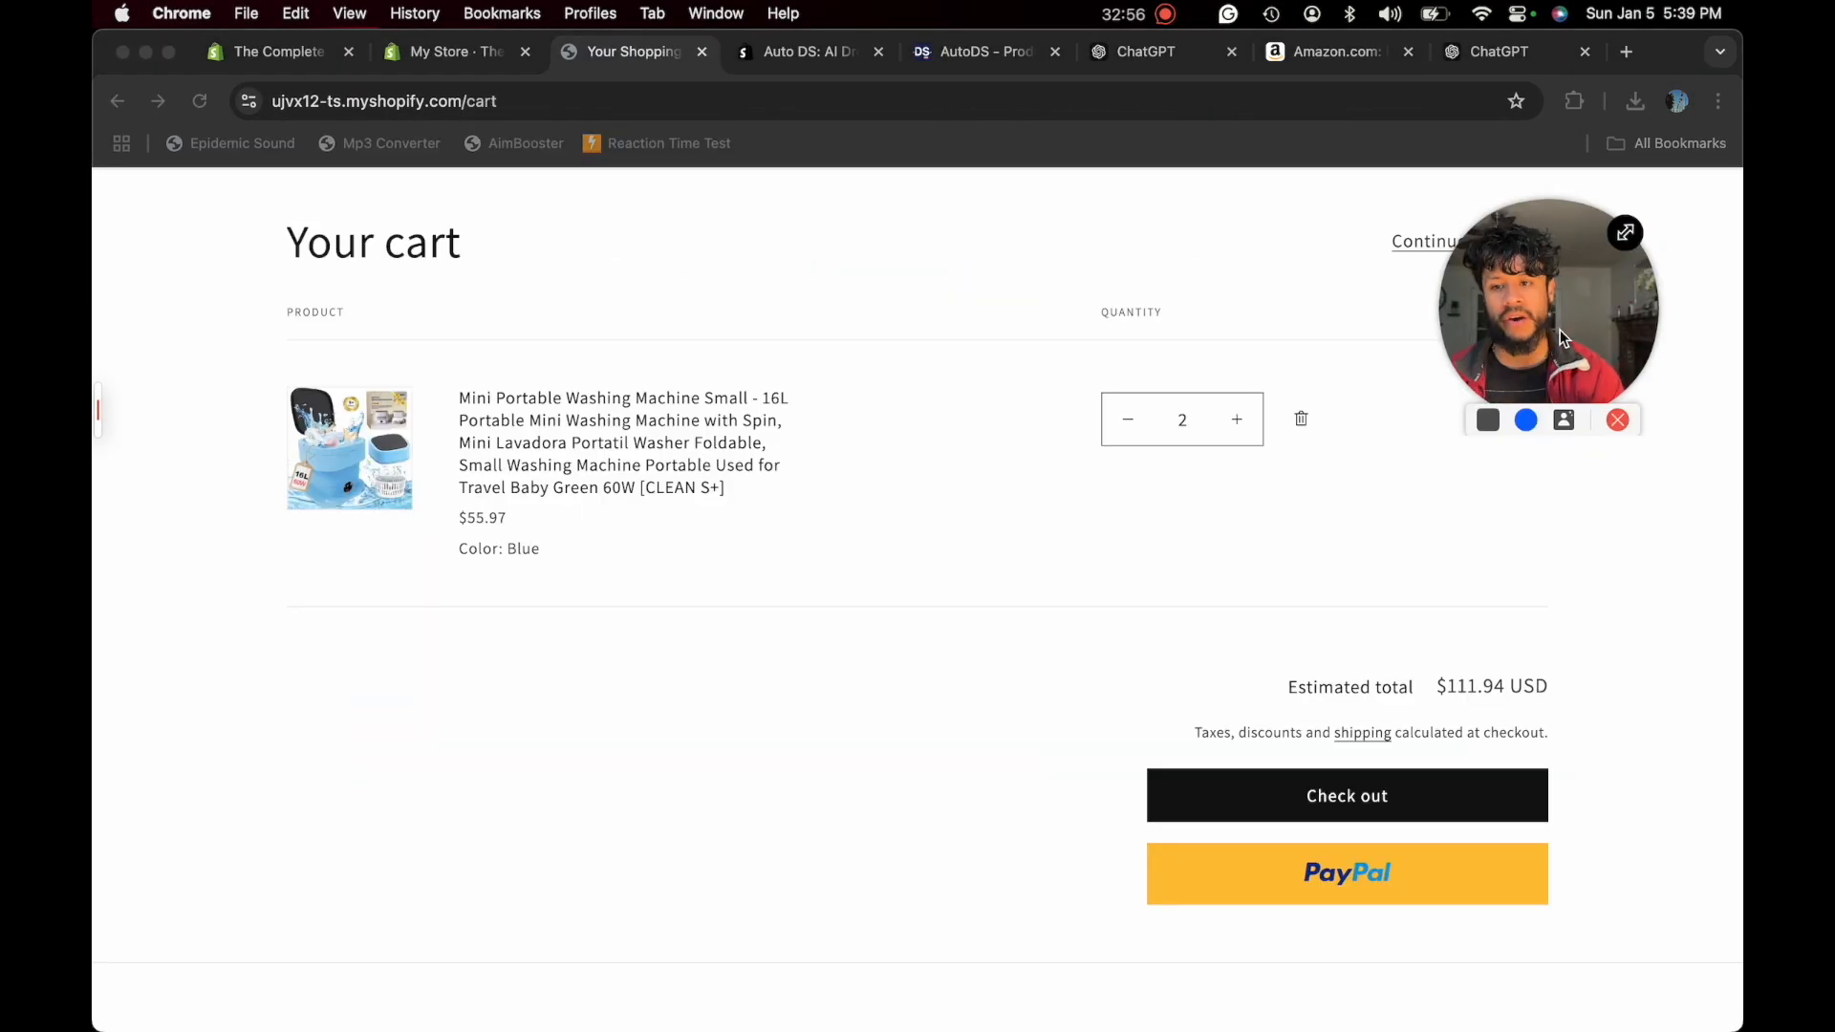